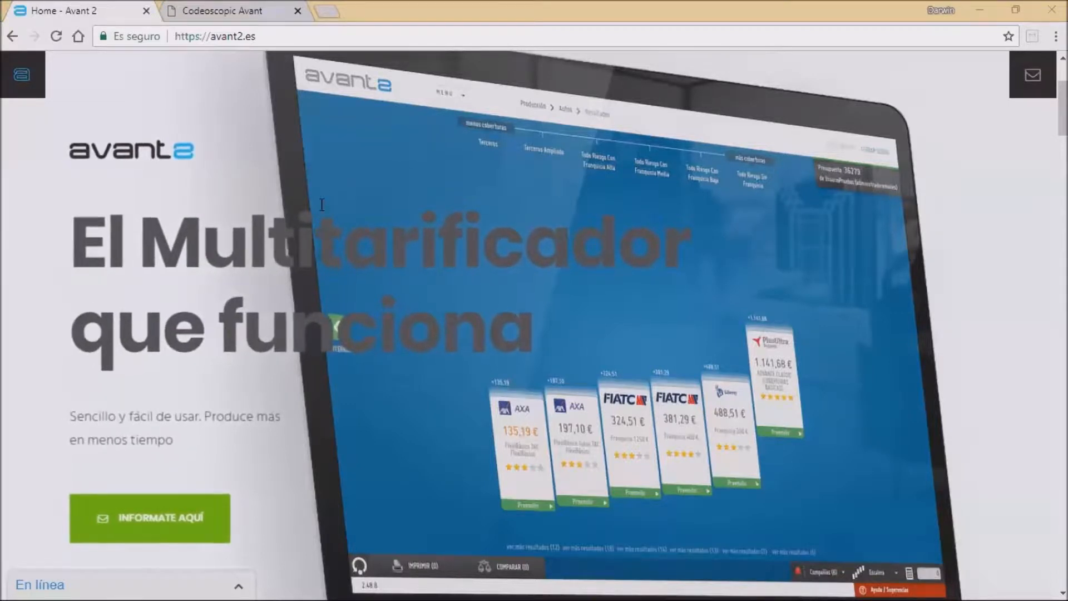
Step: Switch to the Codeoscopic Avant tab and log in with the administrator username and account password
left_click(238, 10)
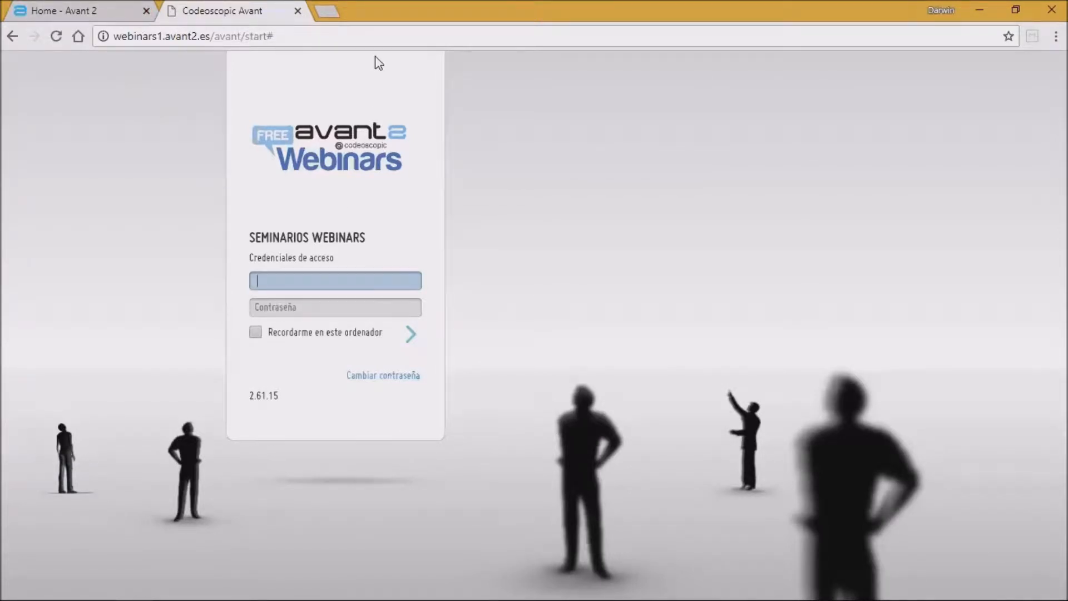
left_click(273, 36)
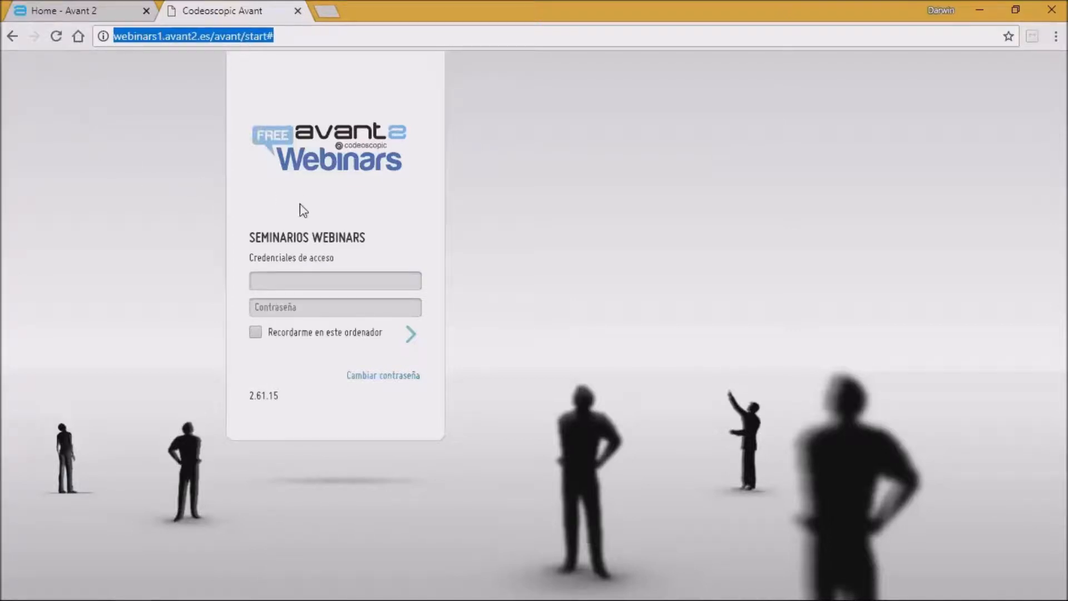
left_click(274, 280)
type("adm")
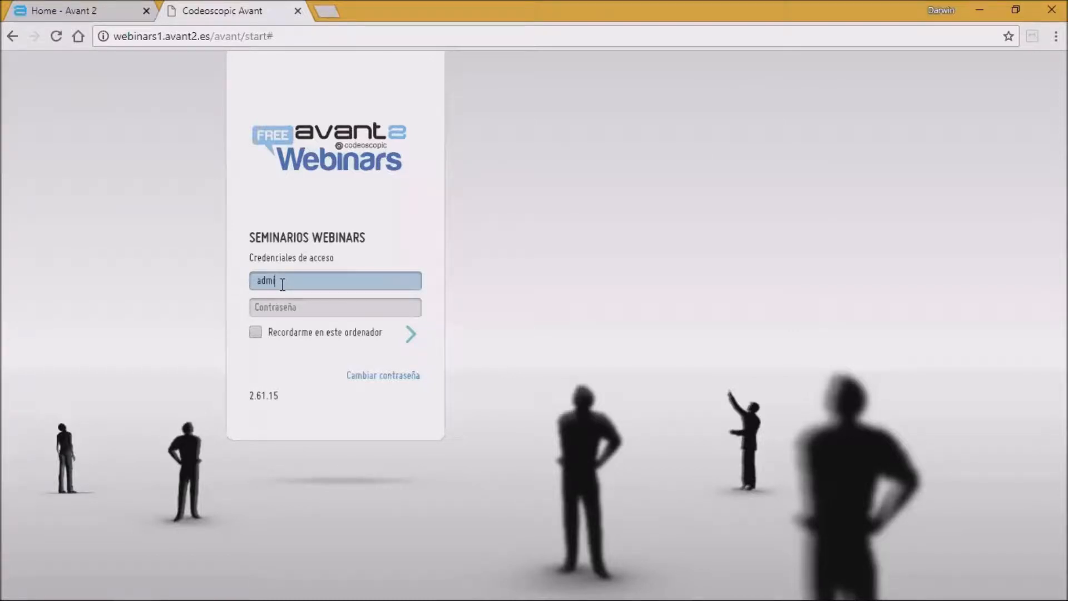
type("inwebinars")
key("Tab")
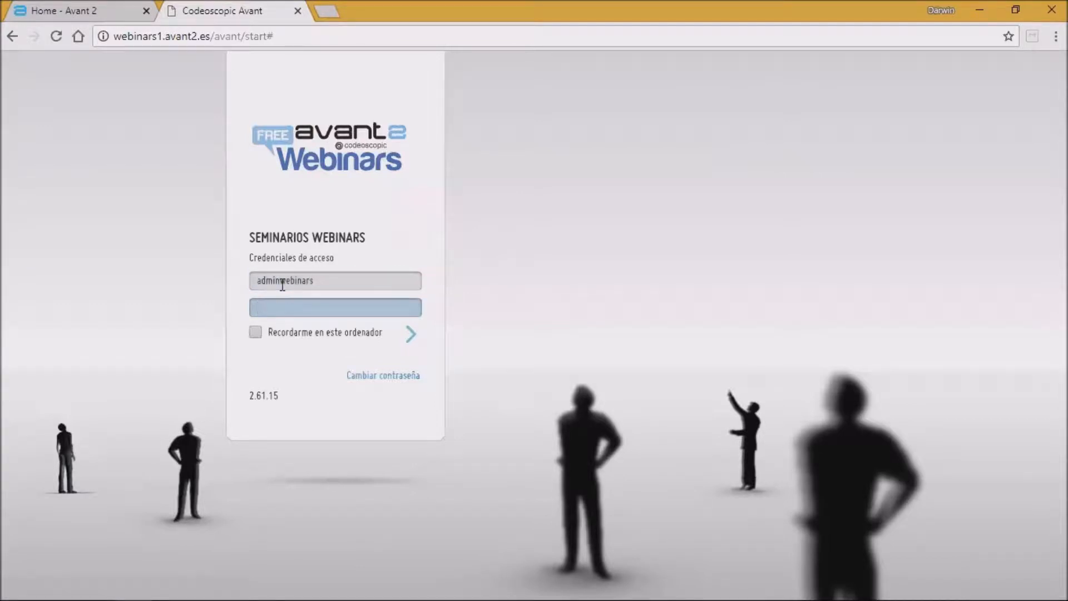
type("******")
key("Return")
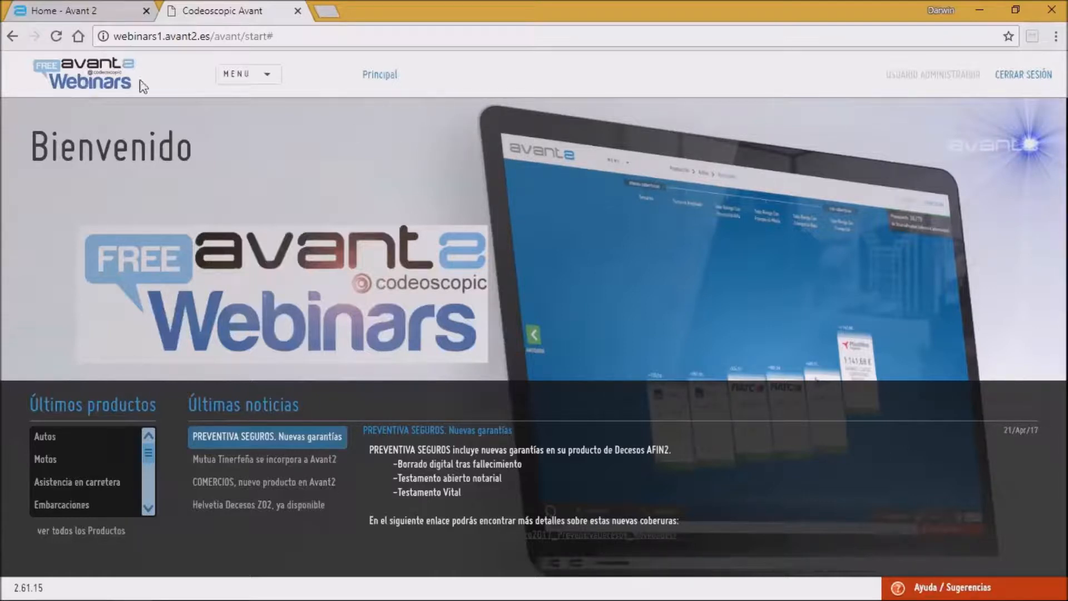
Step: Open the Webinars section and review the Webinar Avanzado details and its registration form
left_click(270, 77)
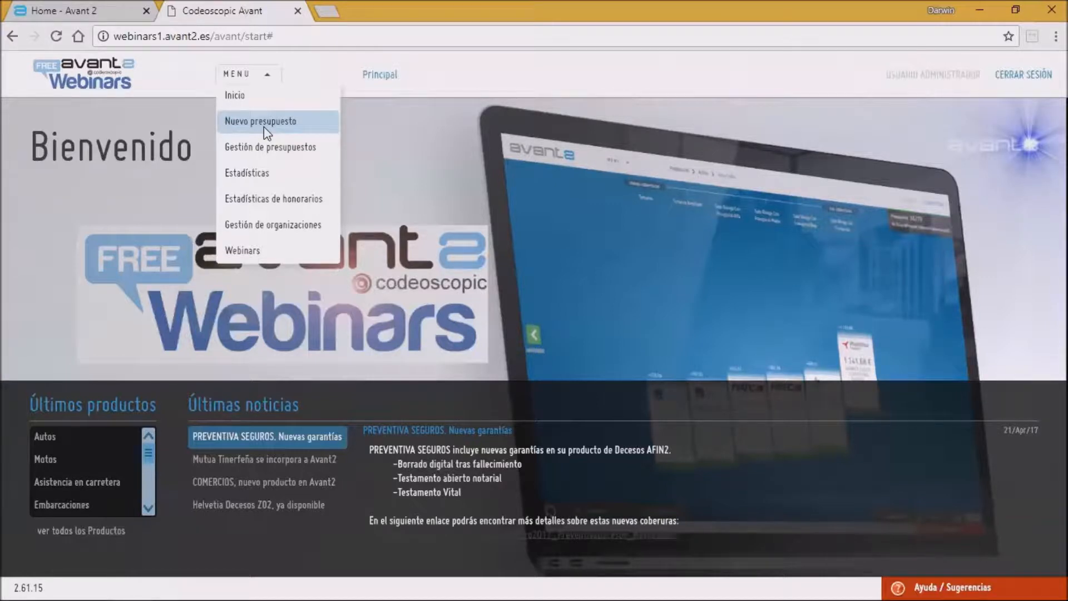
left_click(239, 250)
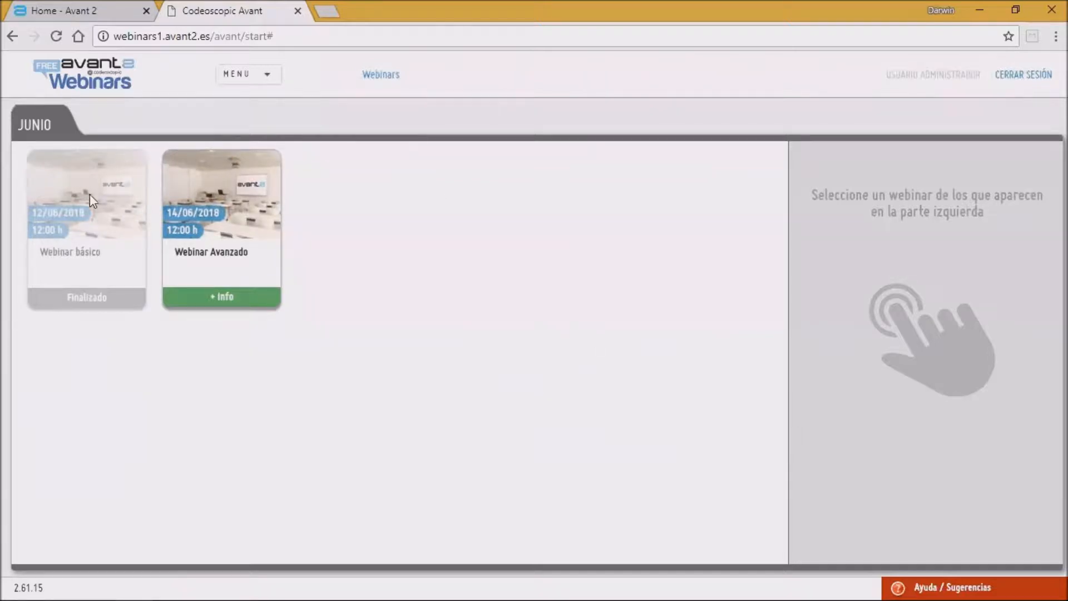
left_click(254, 306)
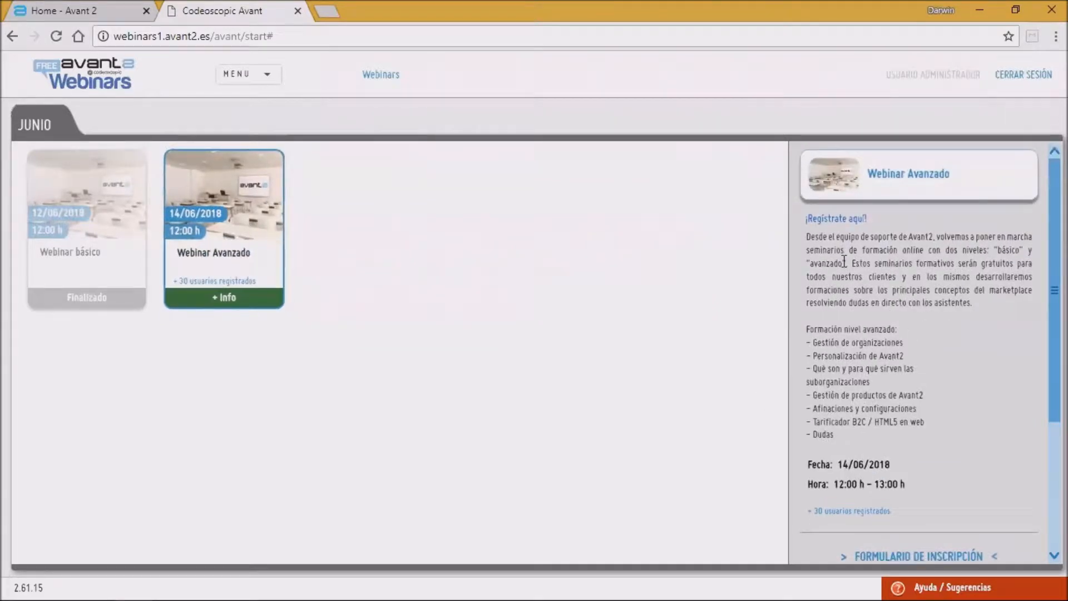
scroll(853, 446, "down", 3)
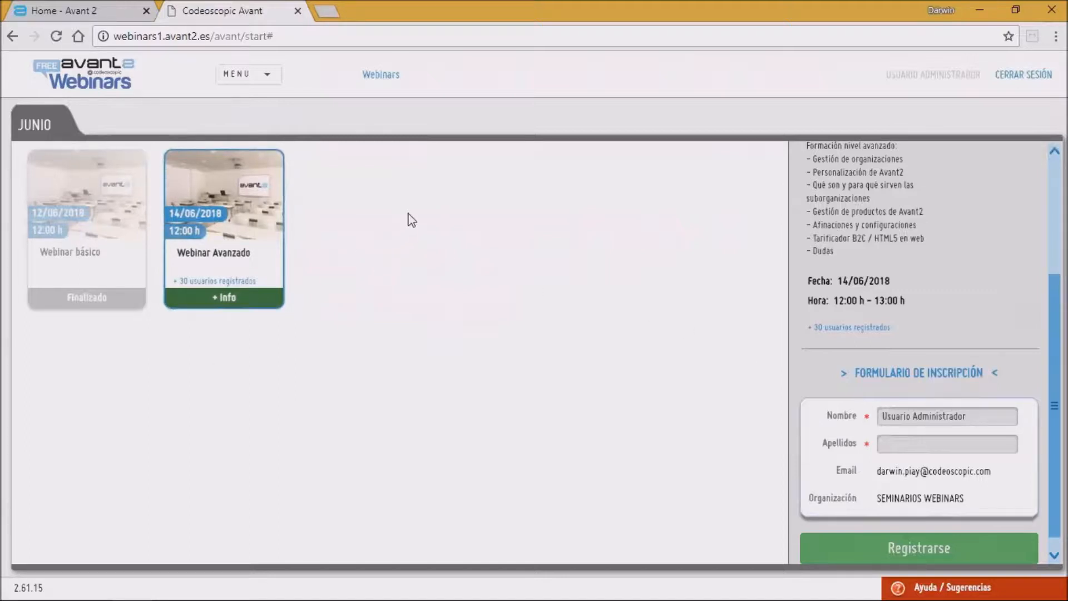
Step: Open the Gestión de organizaciones section to show the organization tree
left_click(270, 75)
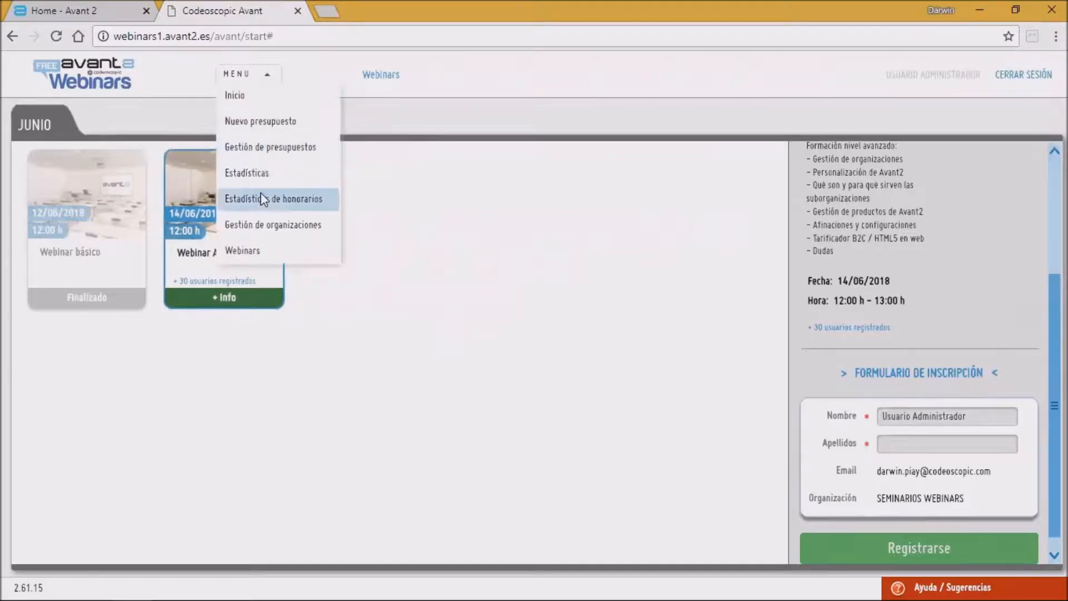
left_click(258, 225)
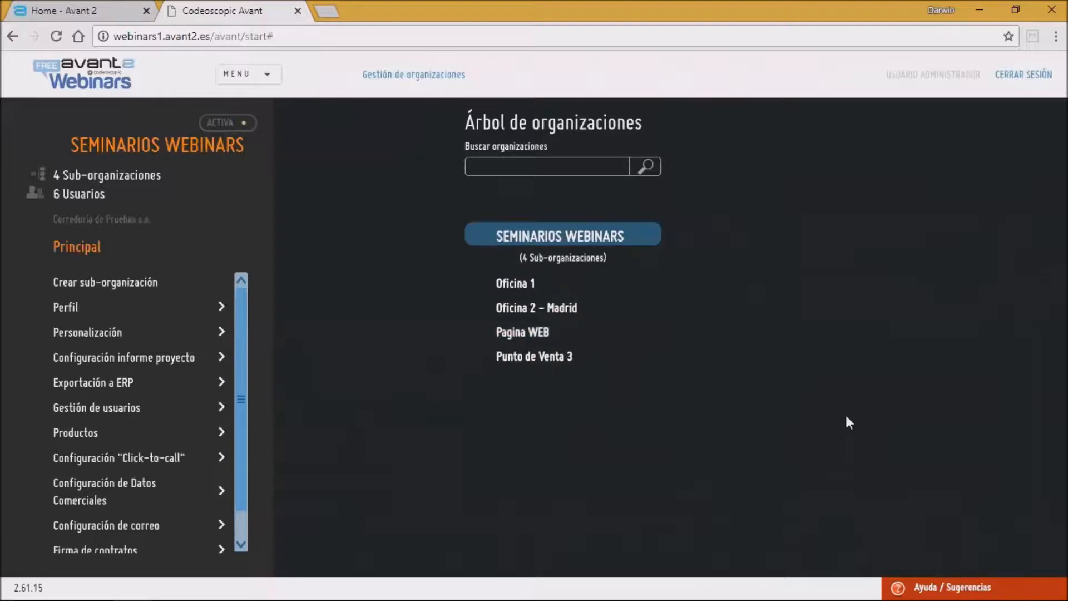
Step: Open Ayuda / Sugerencias, choose the Avant2 manual option, and open the Manual de administrador PDF
left_click(923, 584)
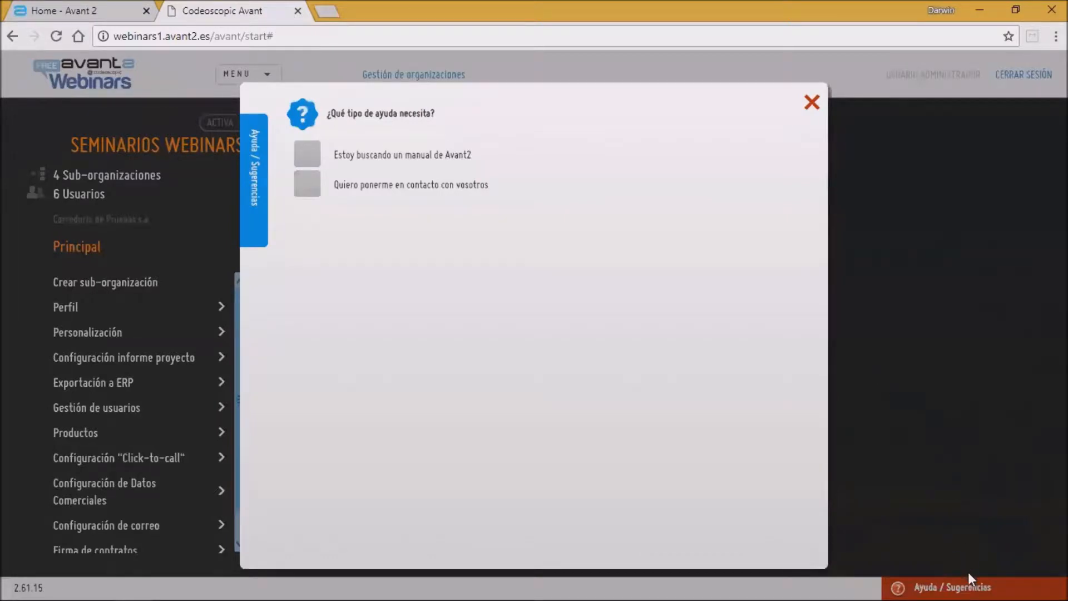
left_click(322, 159)
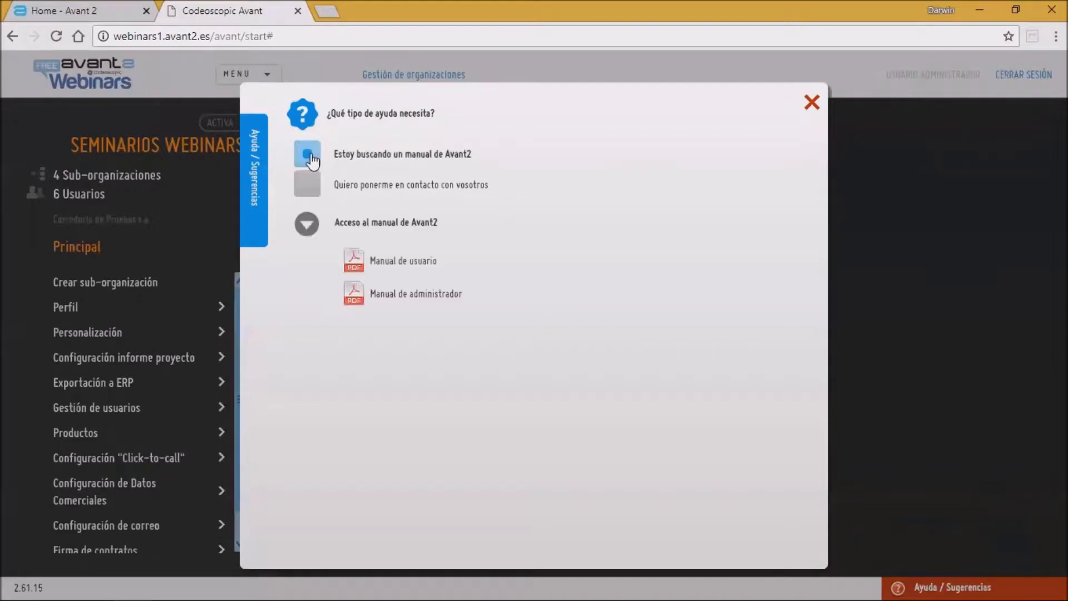
left_click(379, 300)
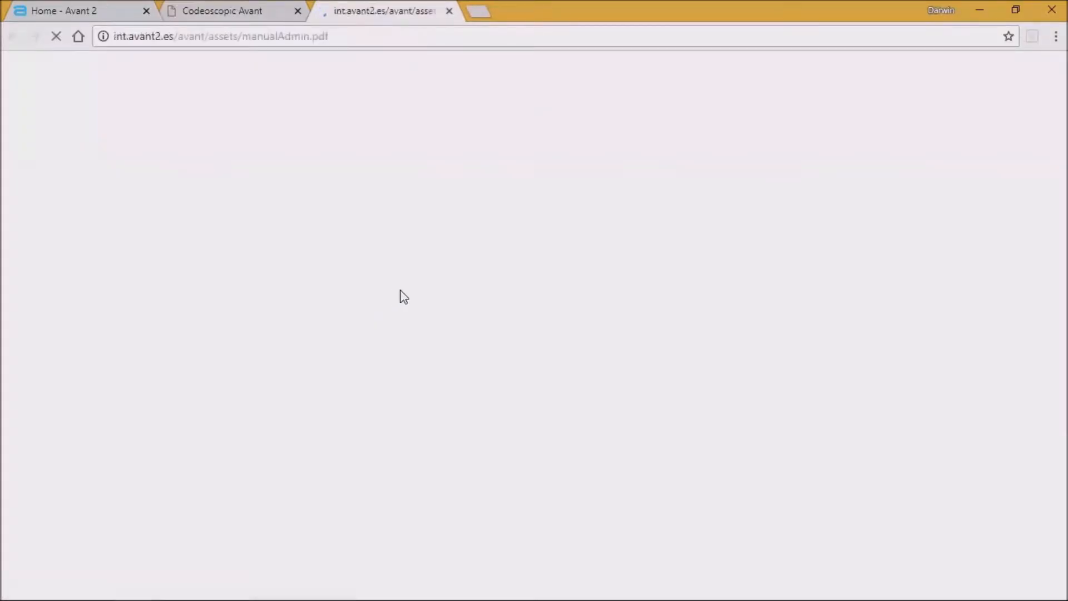
Step: Scroll through the administrator manual to the section on what an organization is in Avant2
scroll(443, 273, "down", 6)
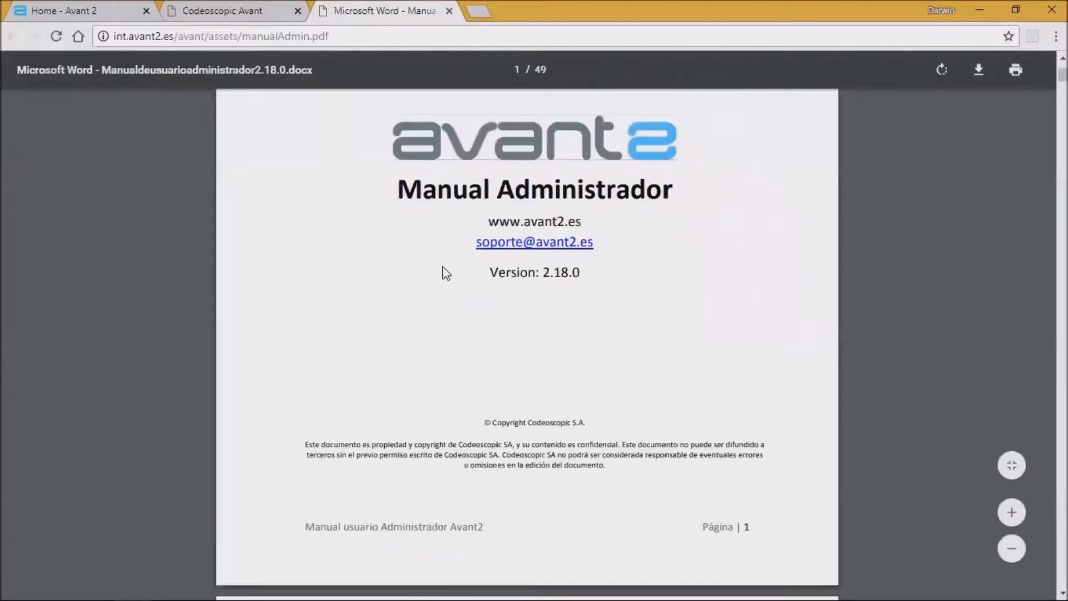
scroll(445, 273, "down", 20)
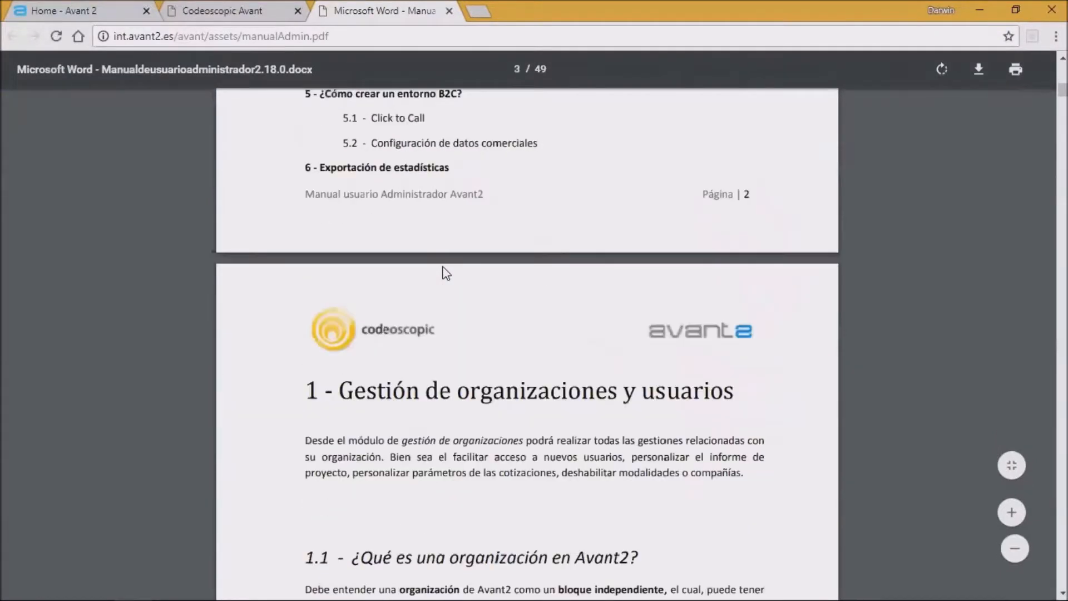
scroll(444, 273, "down", 3)
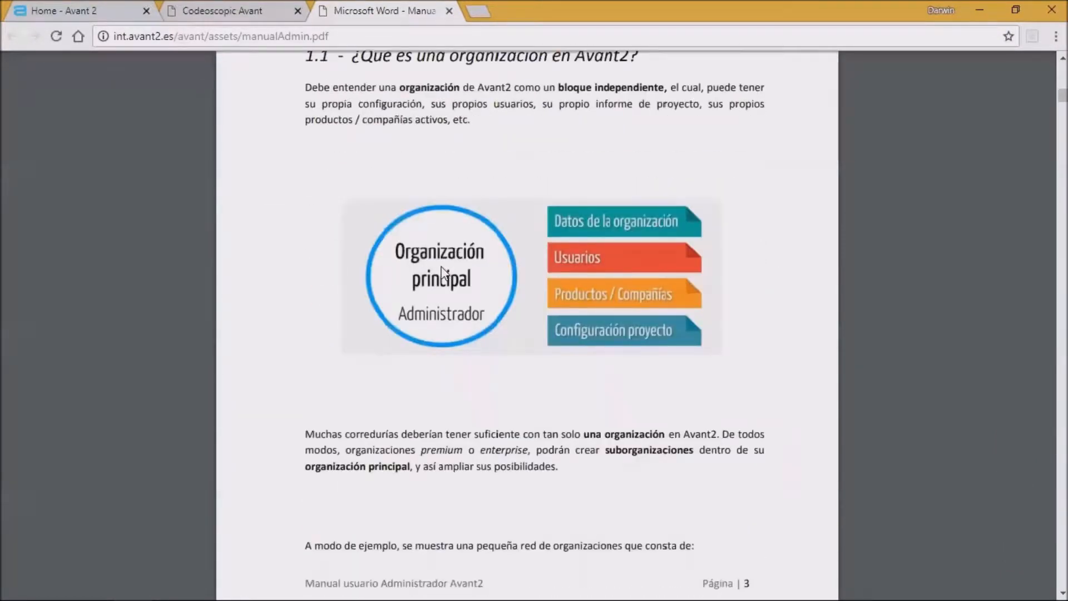
scroll(444, 272, "up", 2)
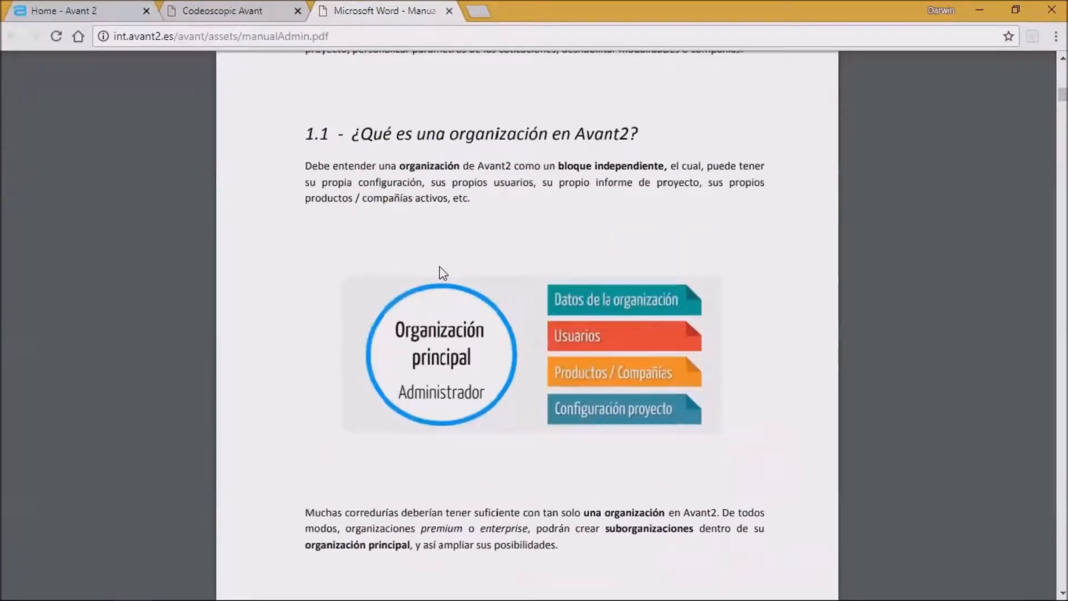
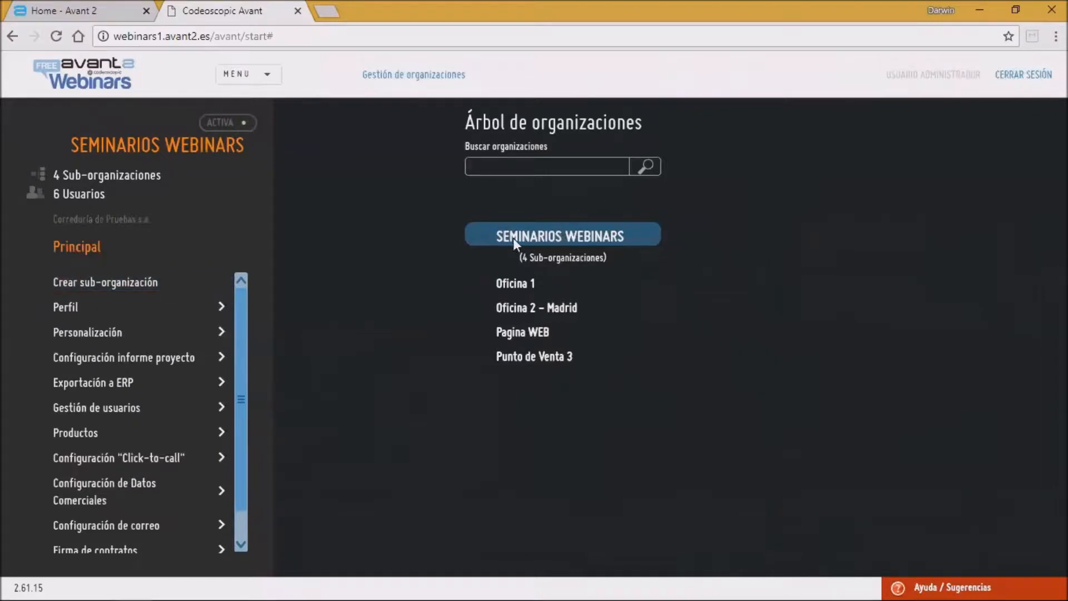
Step: Open the form for a new sub-organization and go through its profile fields
left_click(153, 283)
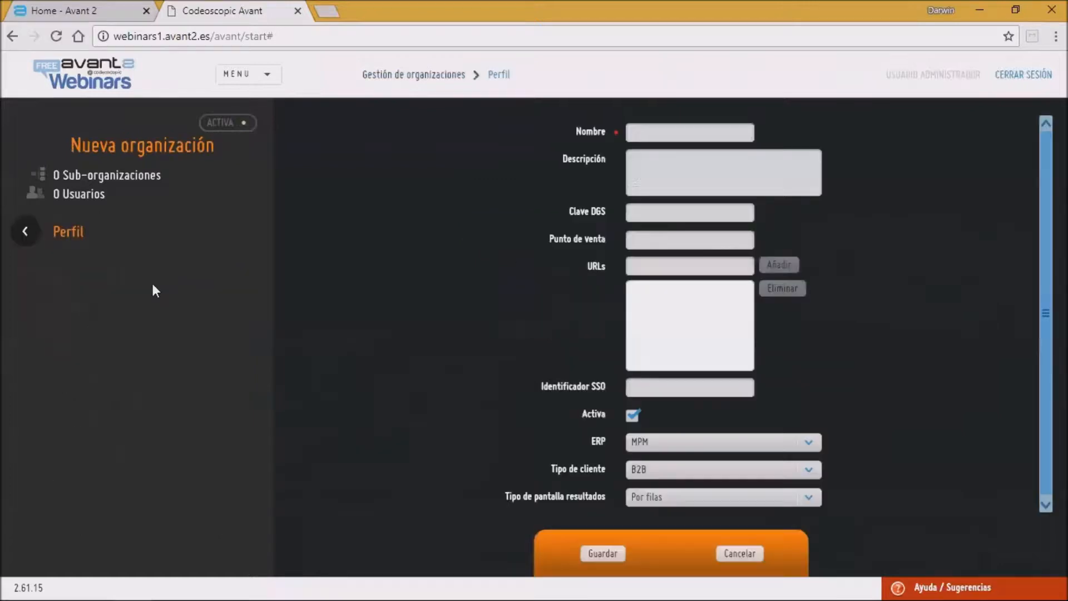
left_click(634, 131)
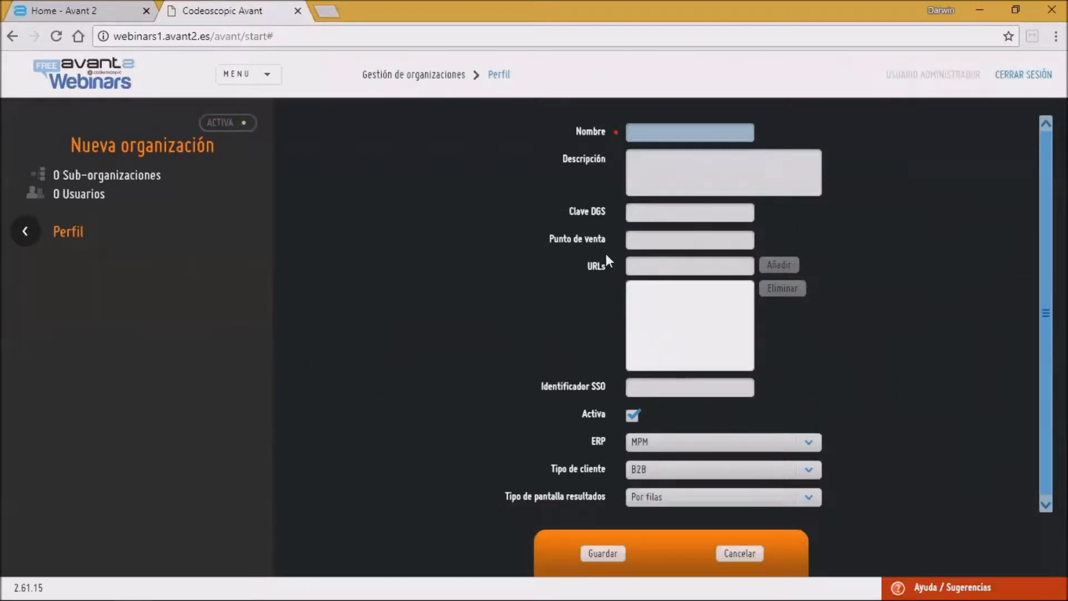
left_click(645, 241)
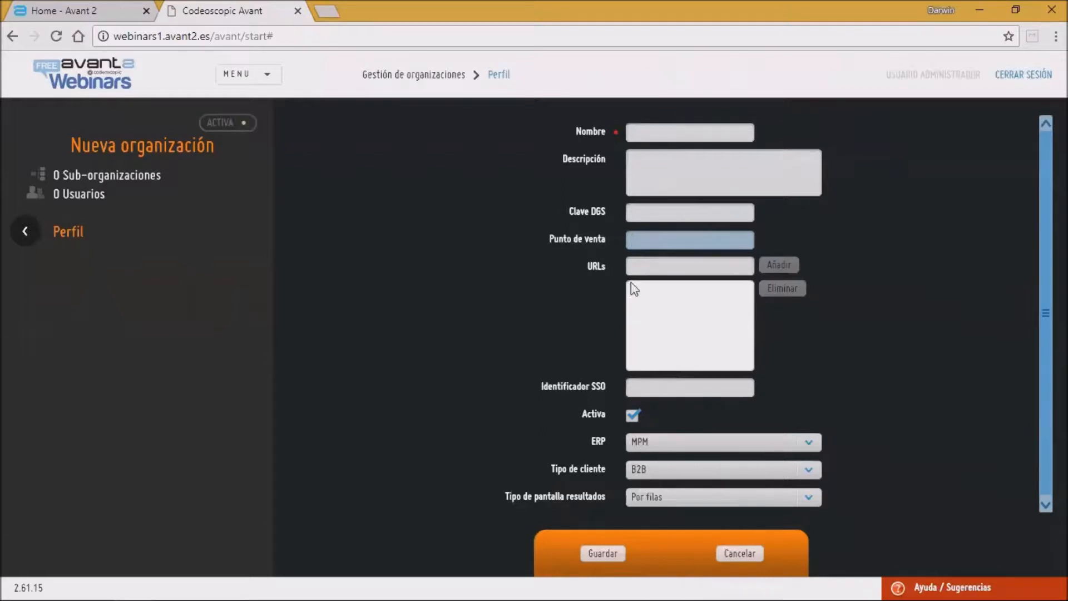
left_click(646, 264)
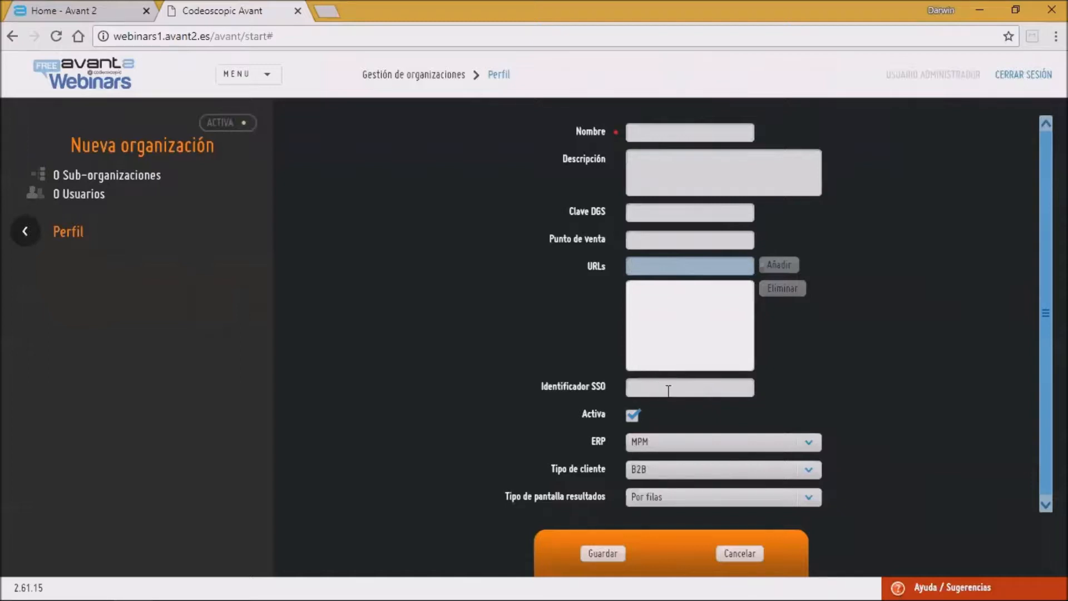
left_click(640, 387)
left_click(686, 442)
left_click(687, 442)
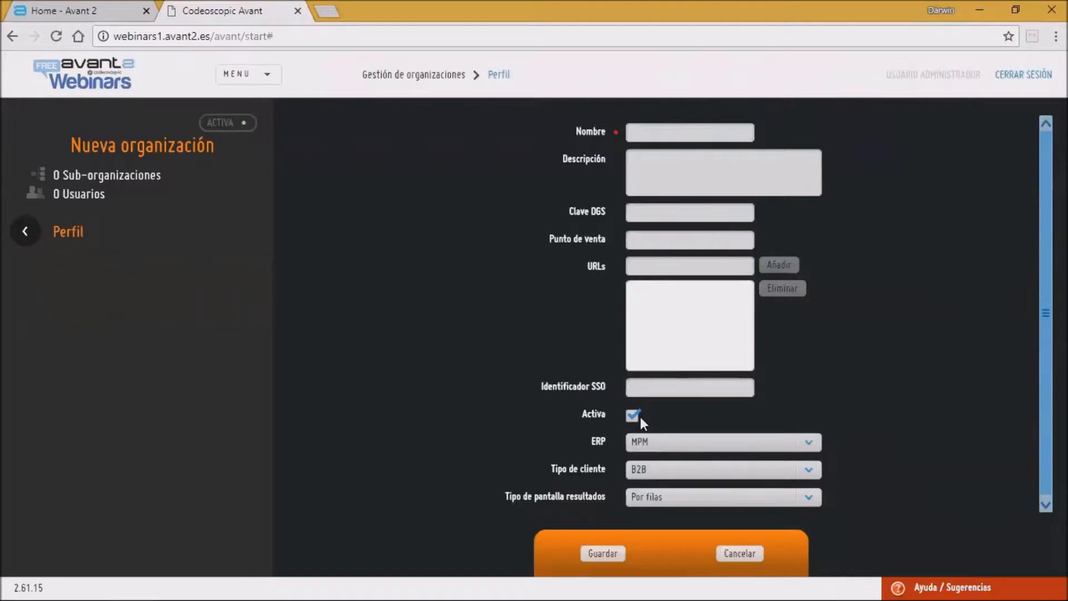
Step: Review the Tipo de cliente and Tipo de pantalla resultados options, then leave the form without saving
left_click(704, 472)
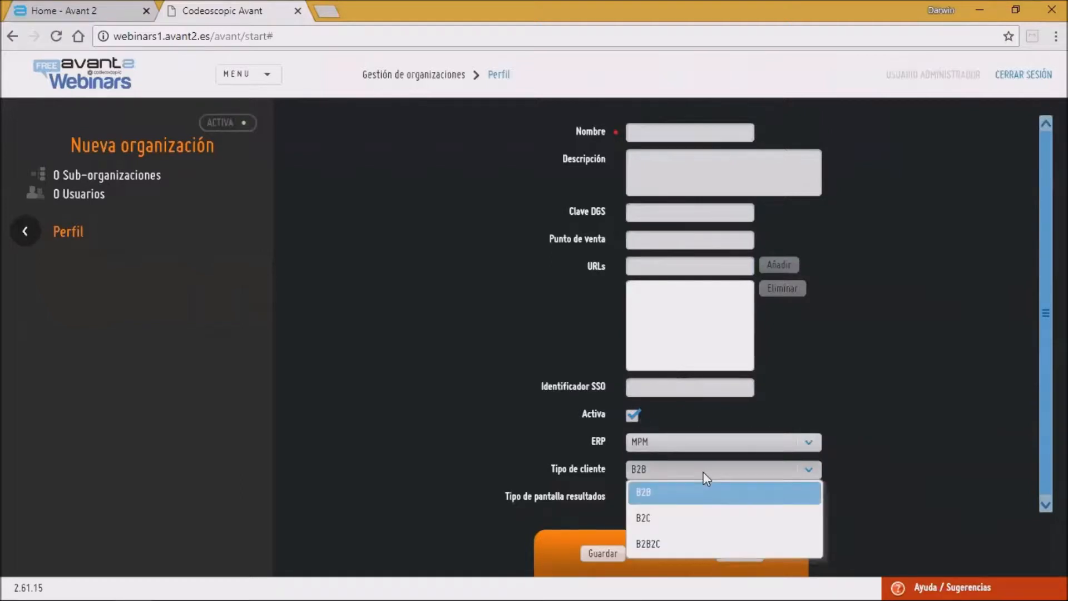
left_click(704, 471)
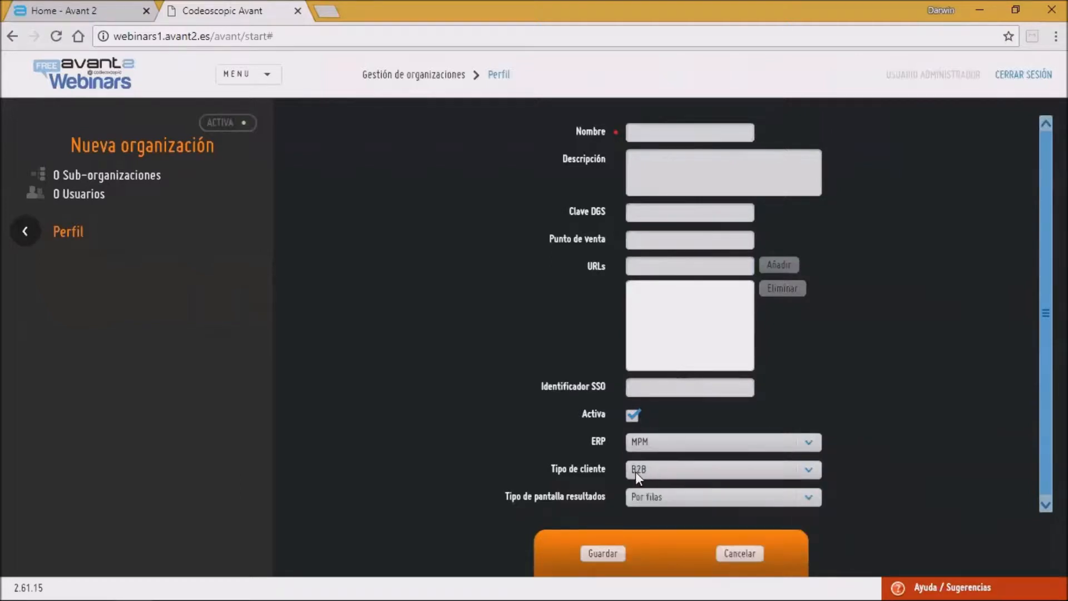
left_click(690, 473)
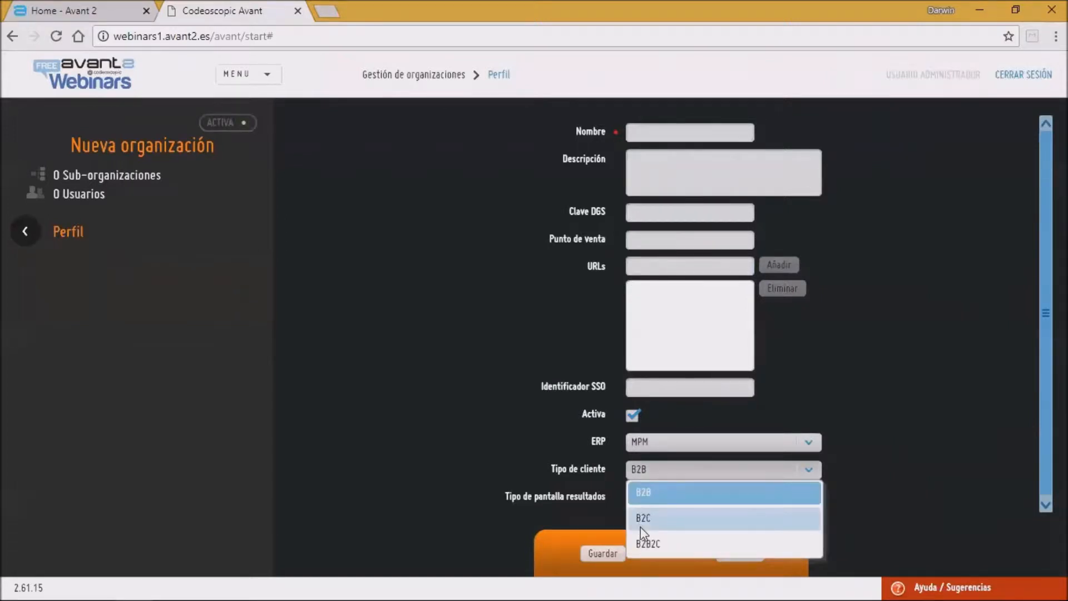
left_click(677, 496)
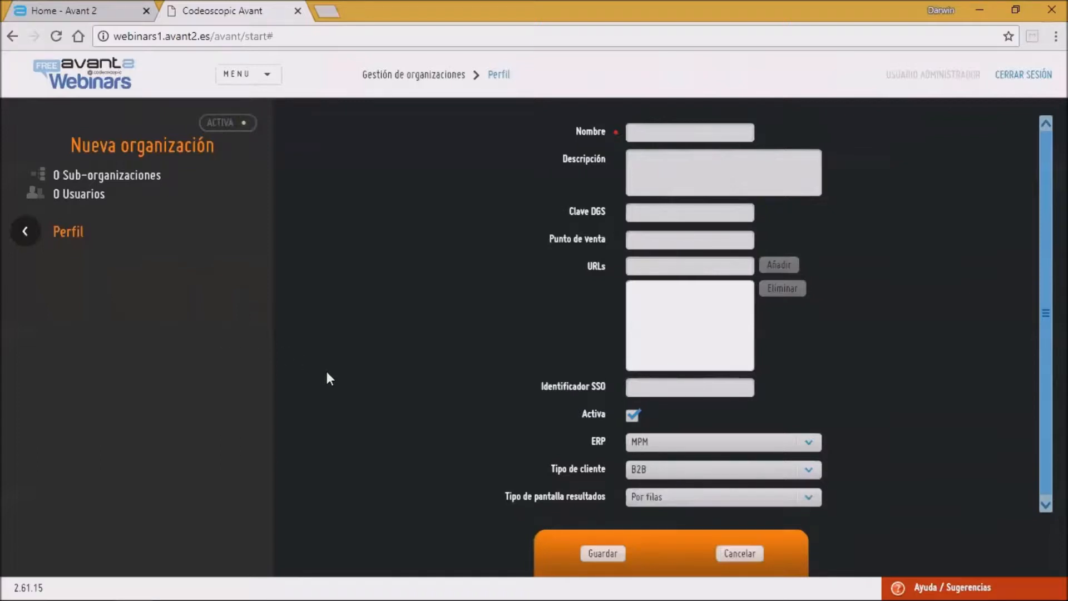
left_click(739, 500)
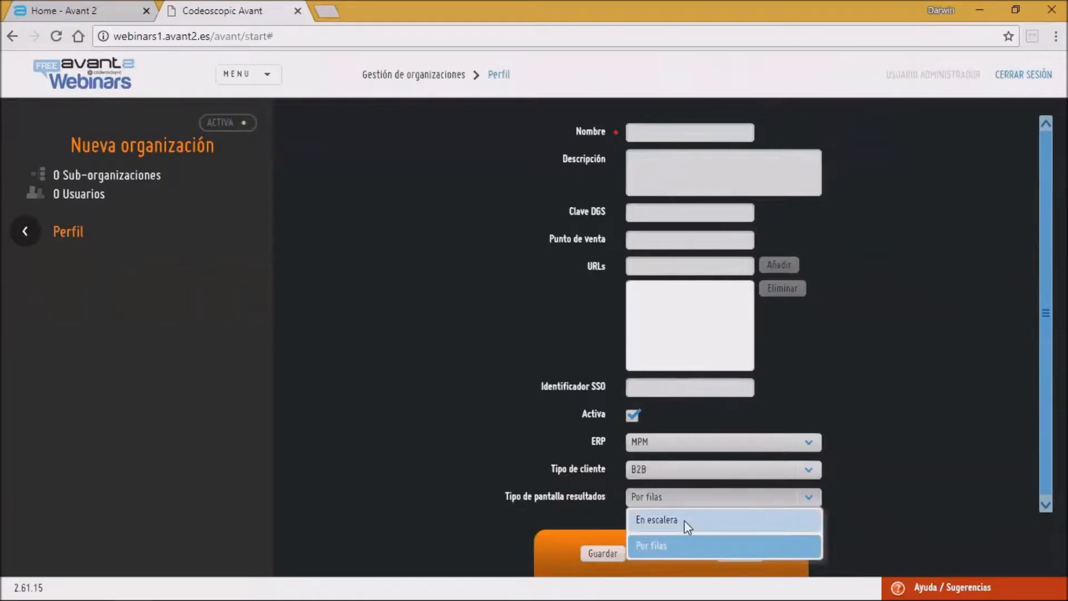
left_click(371, 499)
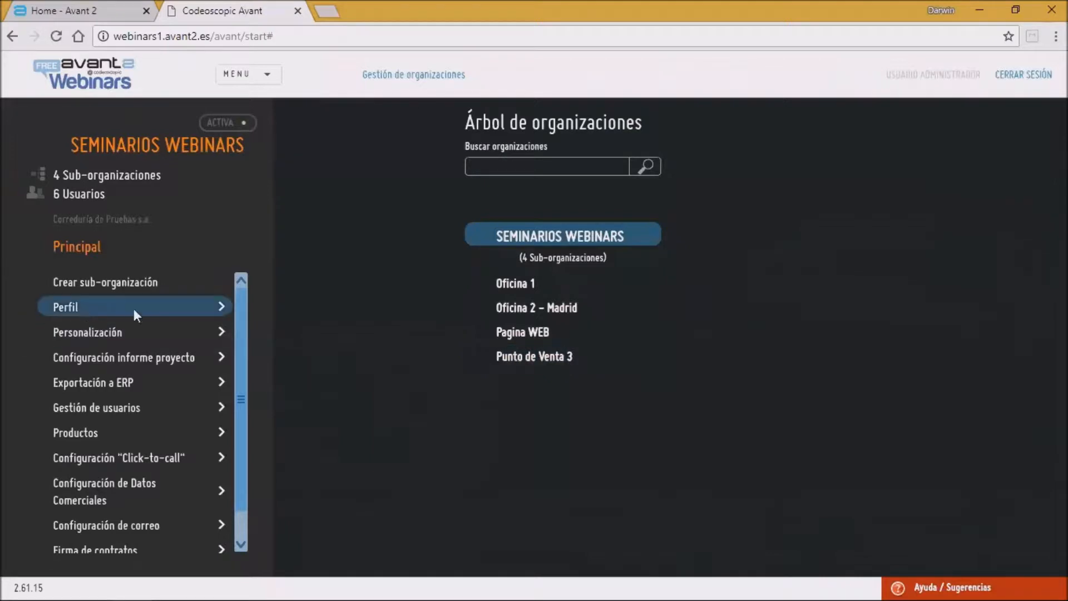
Step: Select Oficina 1 in the organization tree and view its users in user management
left_click(507, 284)
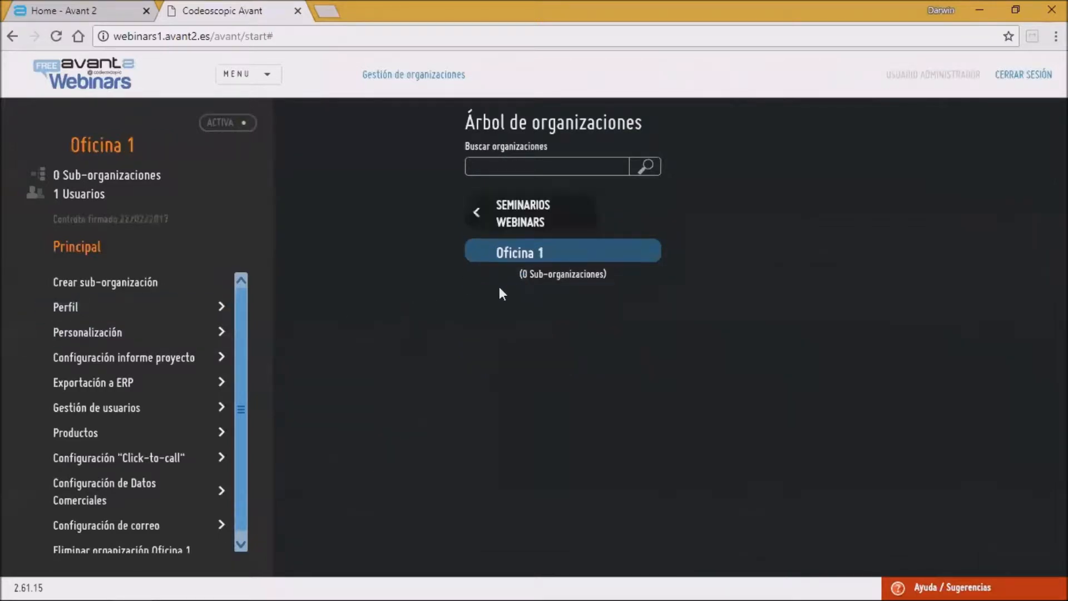
left_click(493, 213)
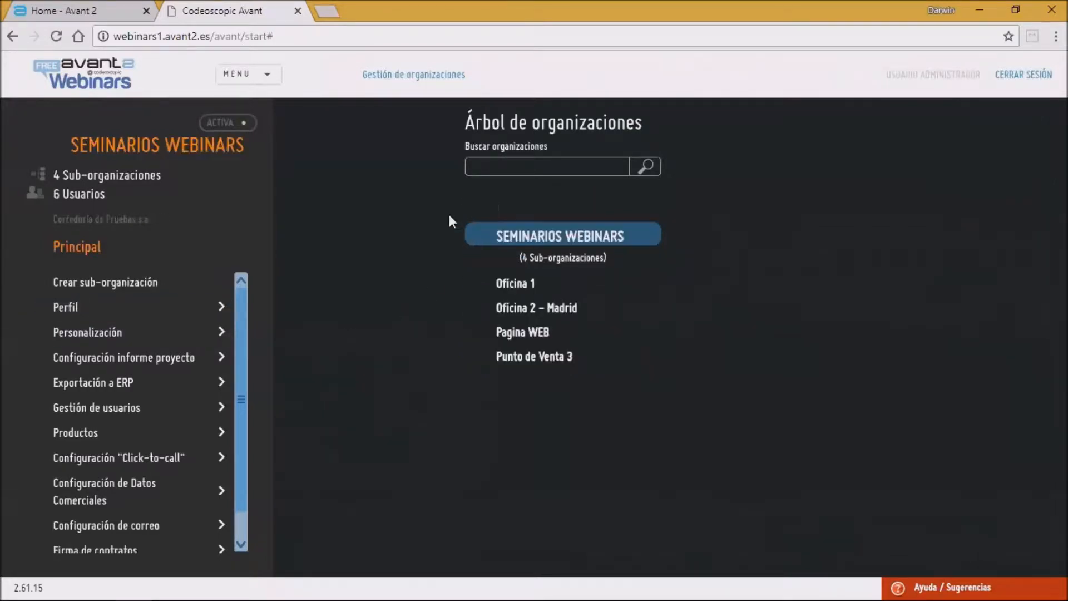
left_click(502, 284)
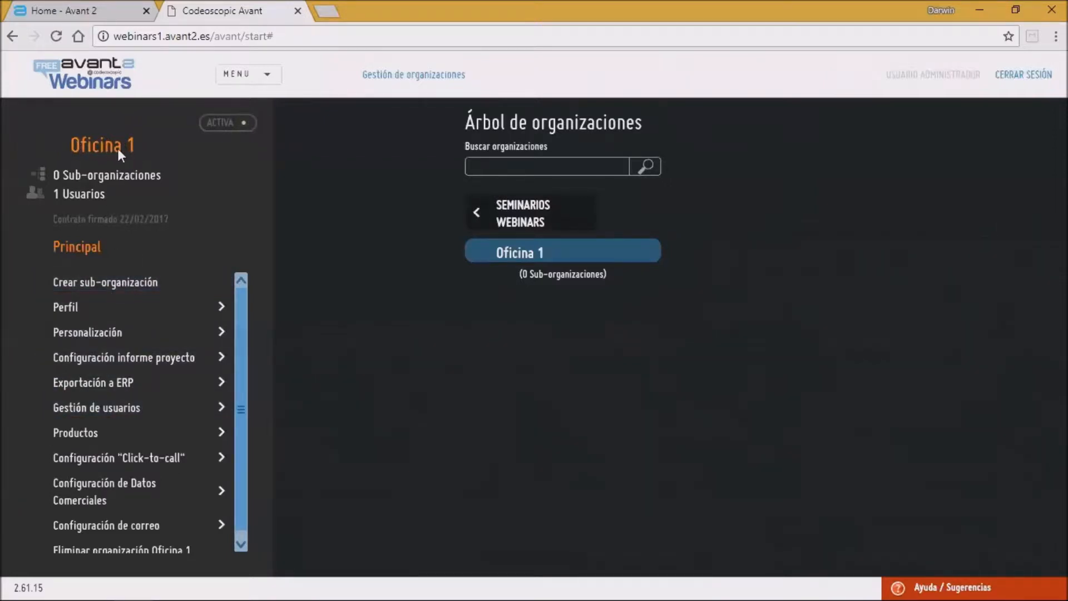
left_click(99, 413)
left_click(364, 290)
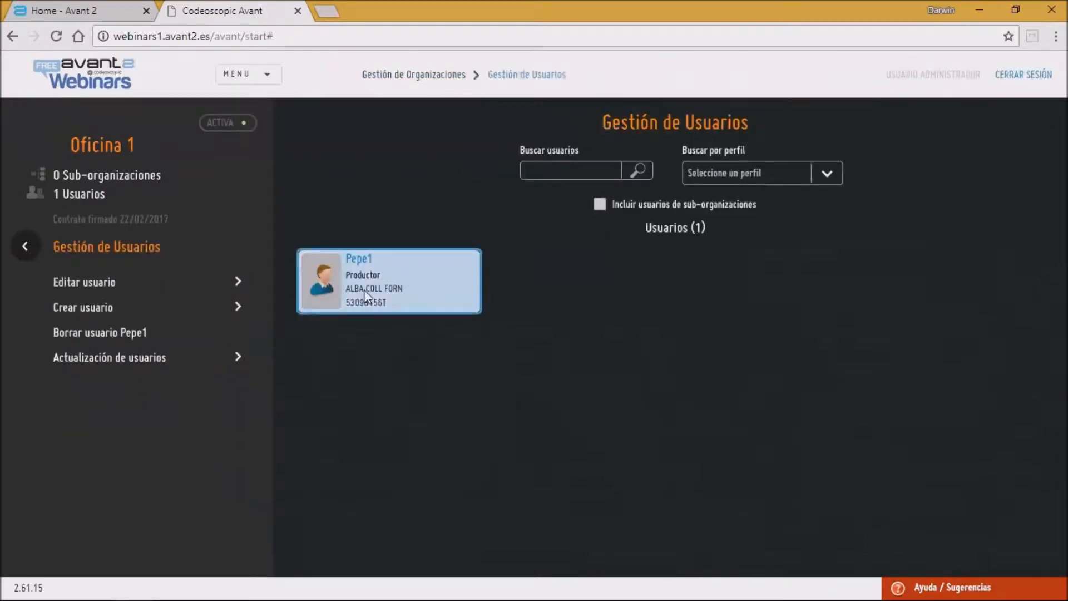
left_click(28, 245)
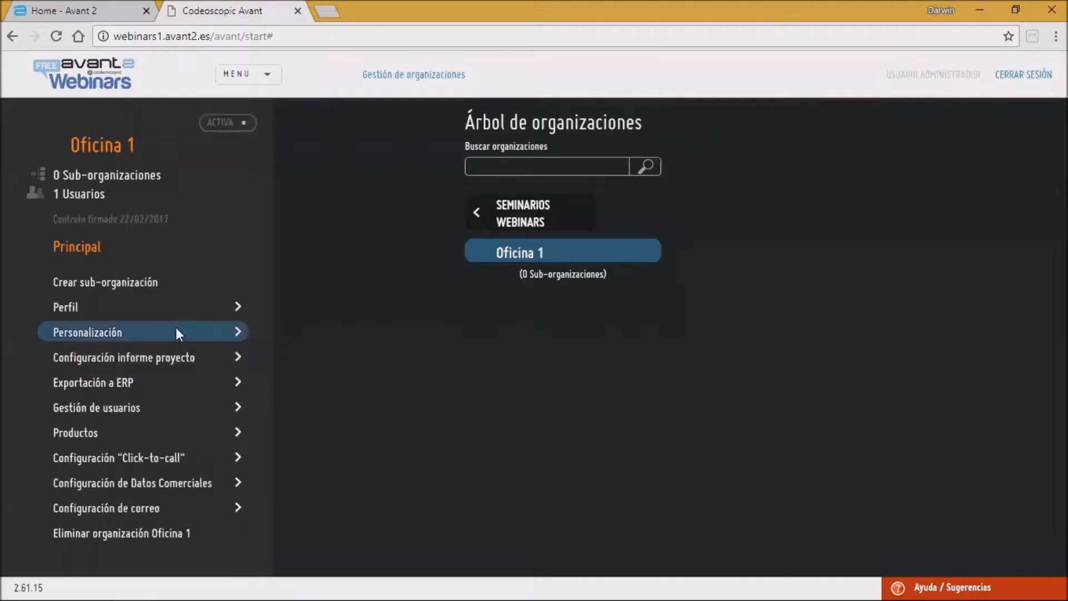
Step: Open Oficina 1's profile and highlight its name and description
left_click(129, 308)
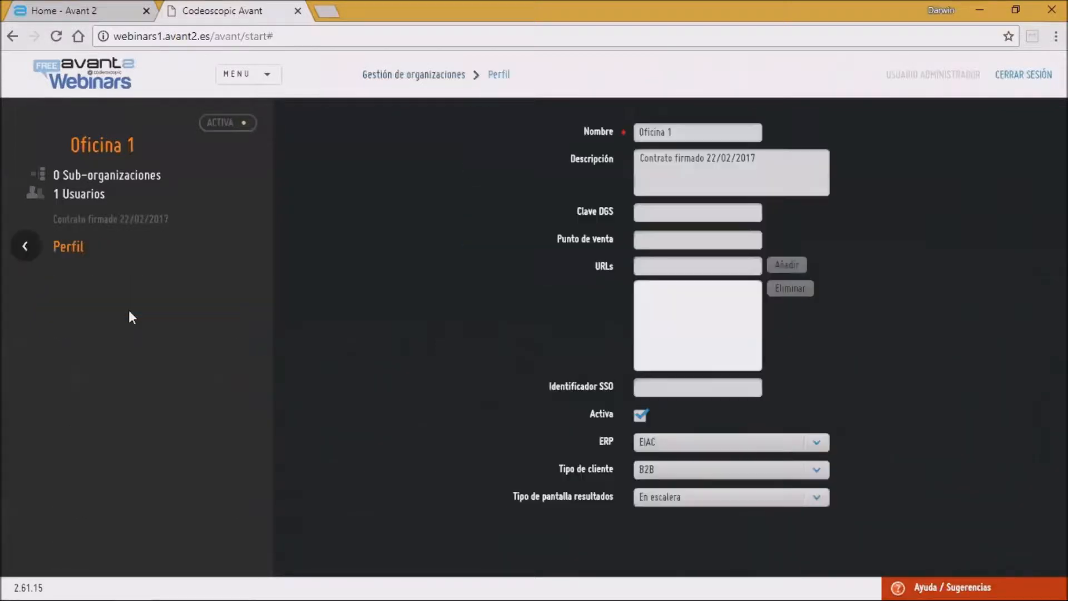
left_click(706, 128)
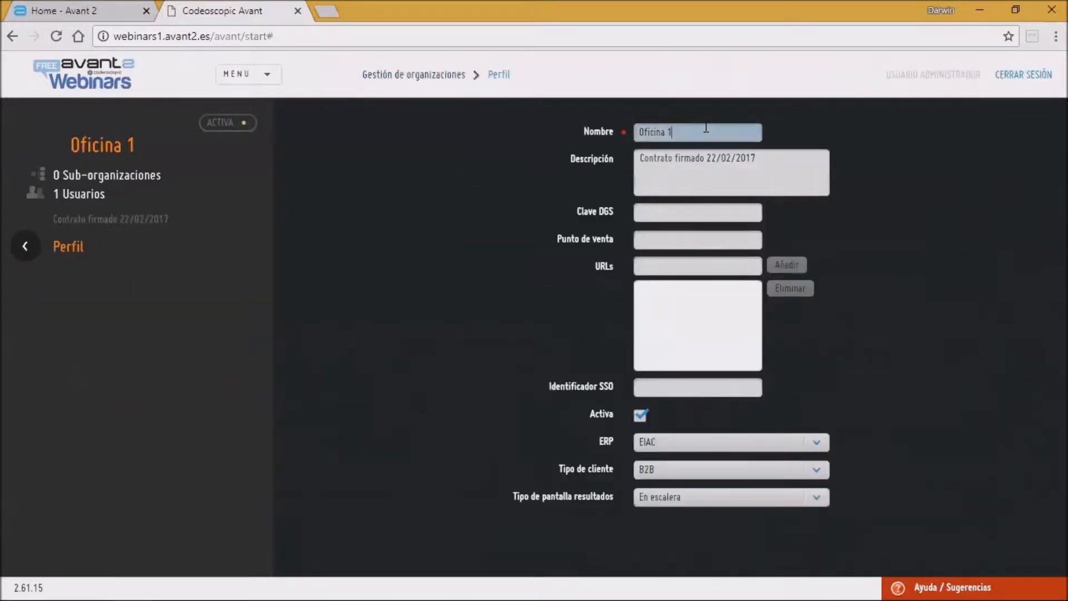
left_click_drag(644, 132, 597, 128)
left_click_drag(791, 185, 523, 167)
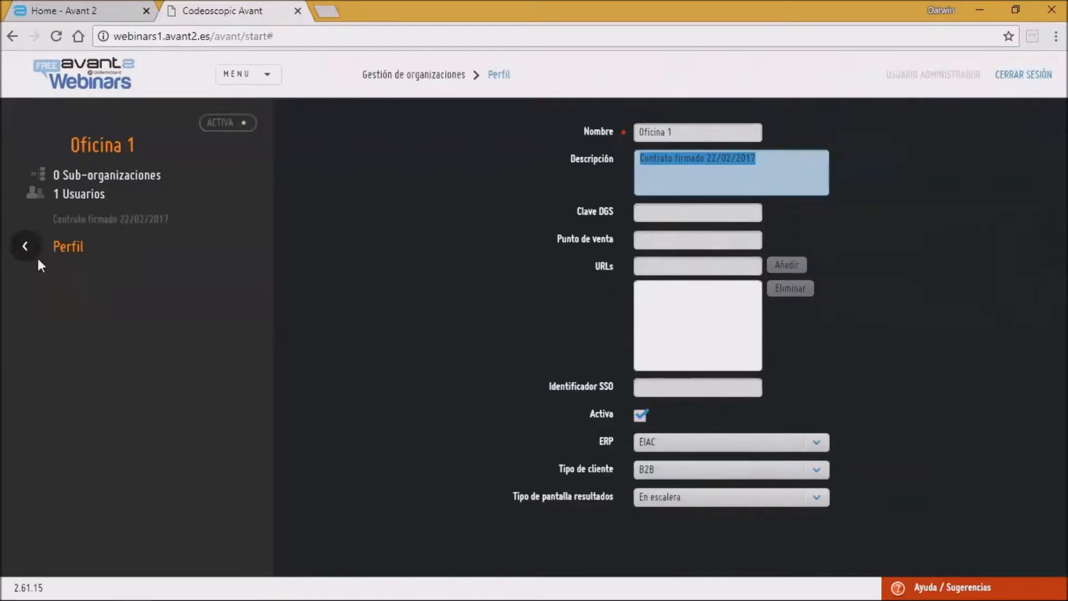
left_click(27, 246)
Step: Open the Pagina WEB sub-organization's profile, then return to the Seminarios Webinars tree
left_click(521, 218)
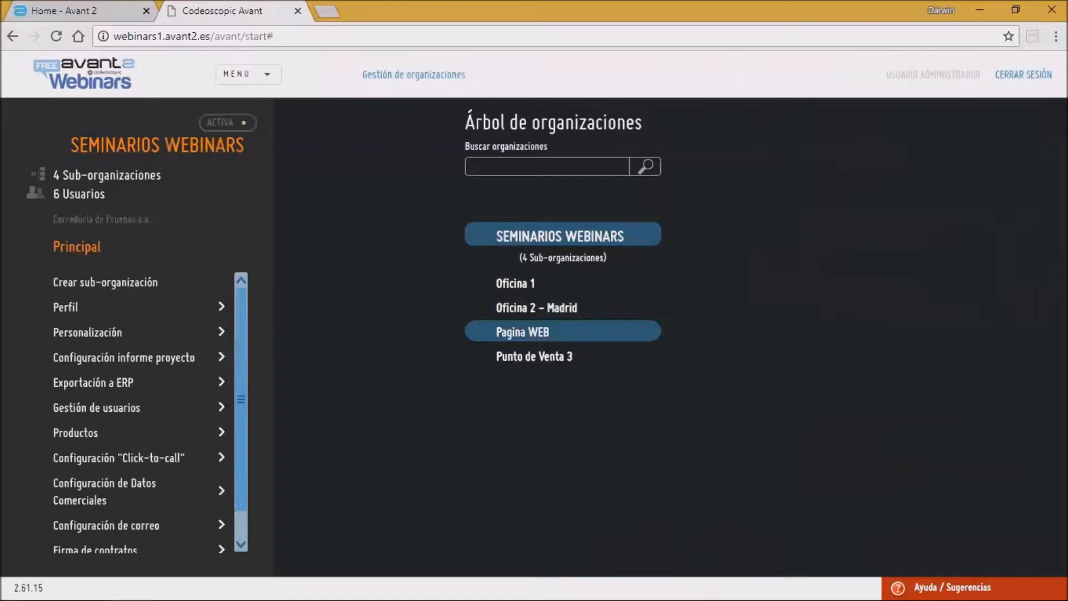
left_click(527, 330)
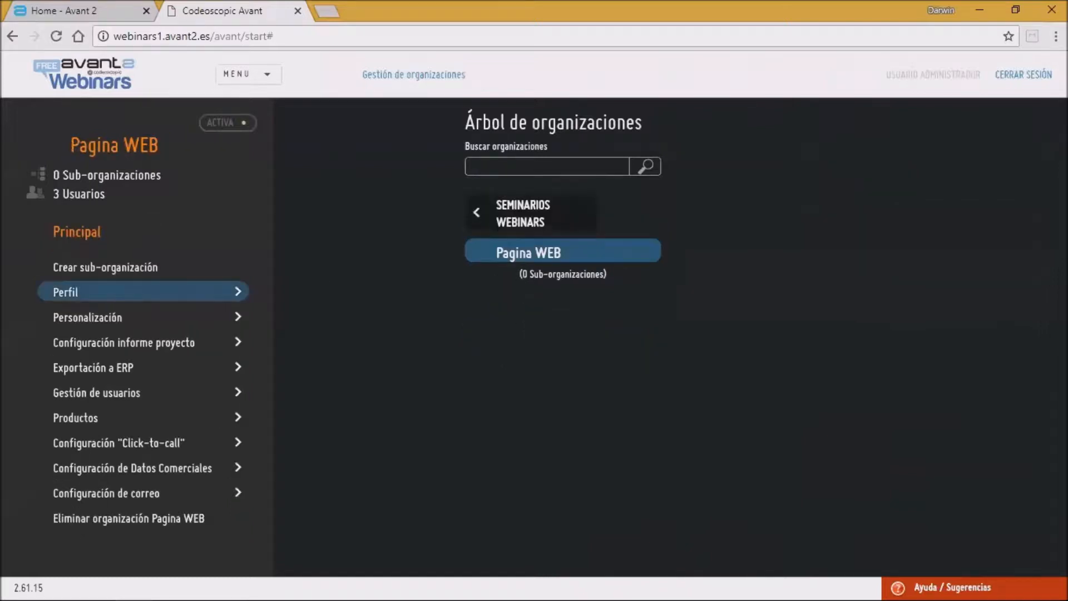
left_click(138, 287)
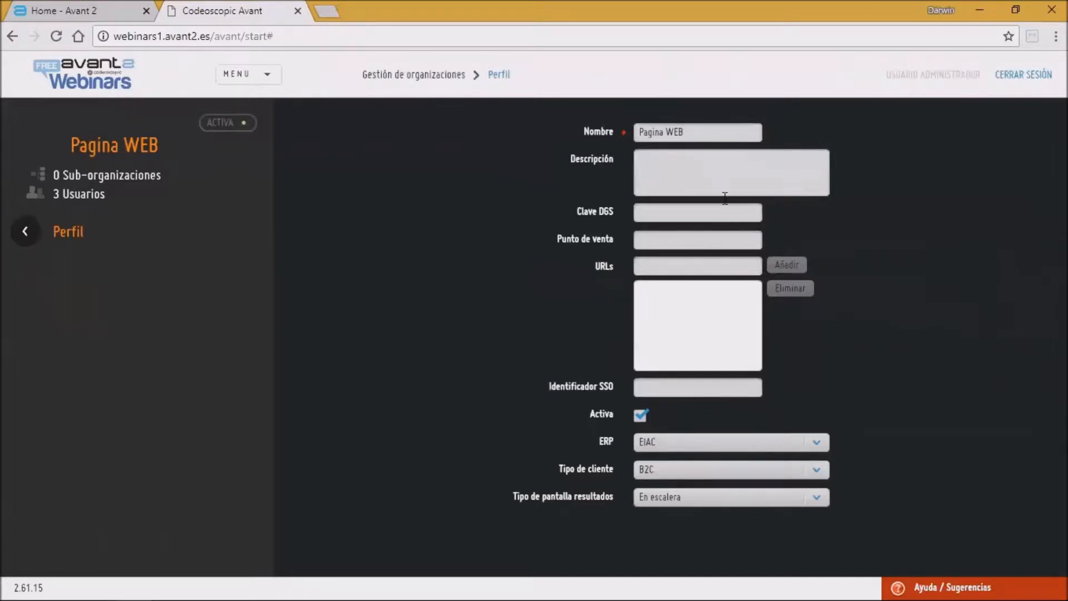
left_click(26, 231)
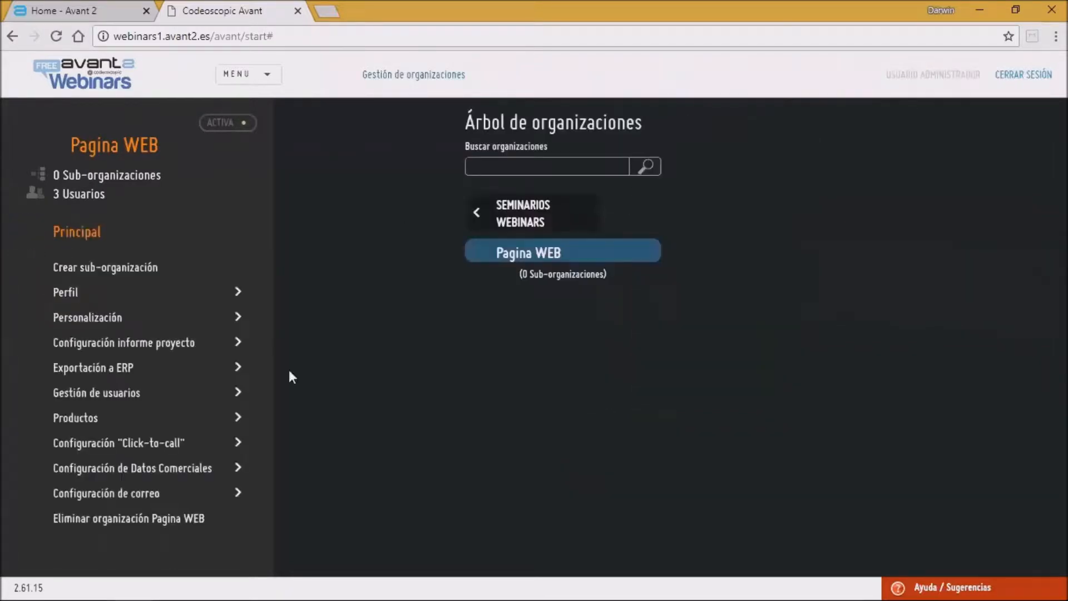
left_click(527, 222)
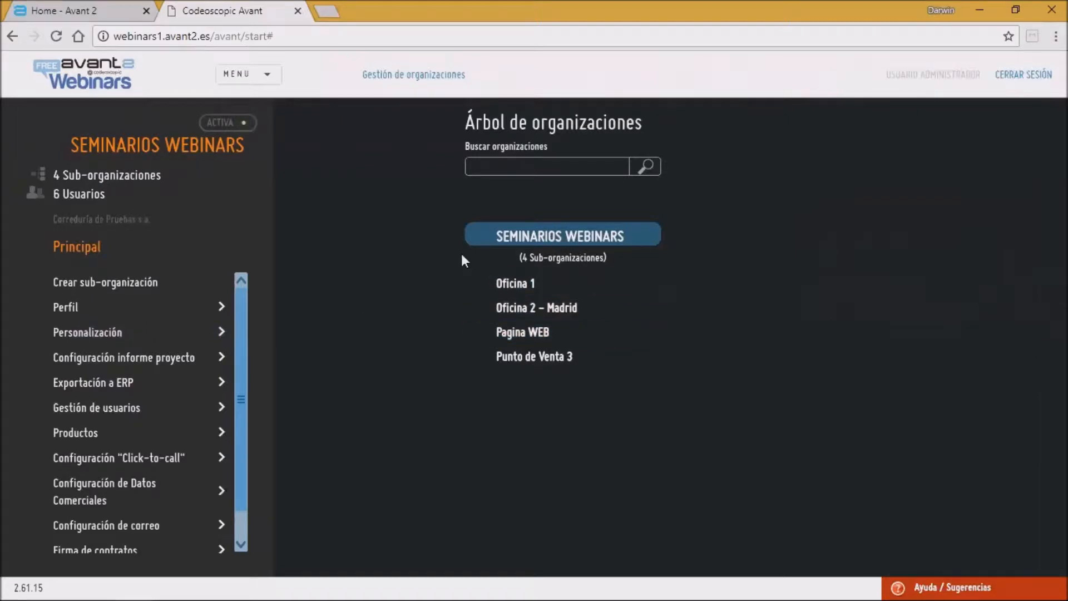
Step: Open Seminarios Webinars' user management and list users including those of sub-organizations
left_click(138, 409)
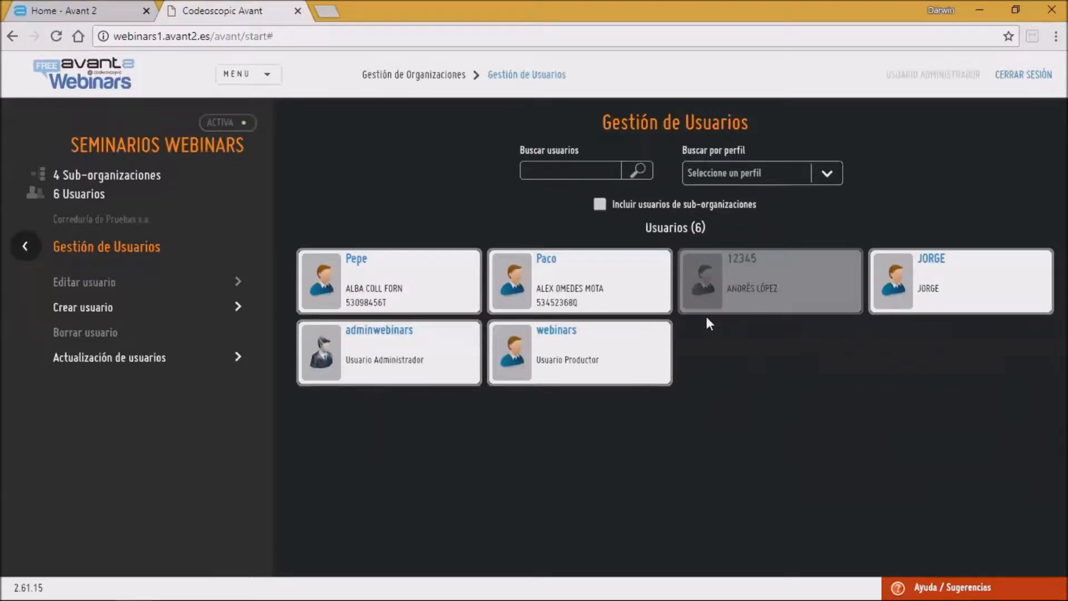
left_click(360, 363)
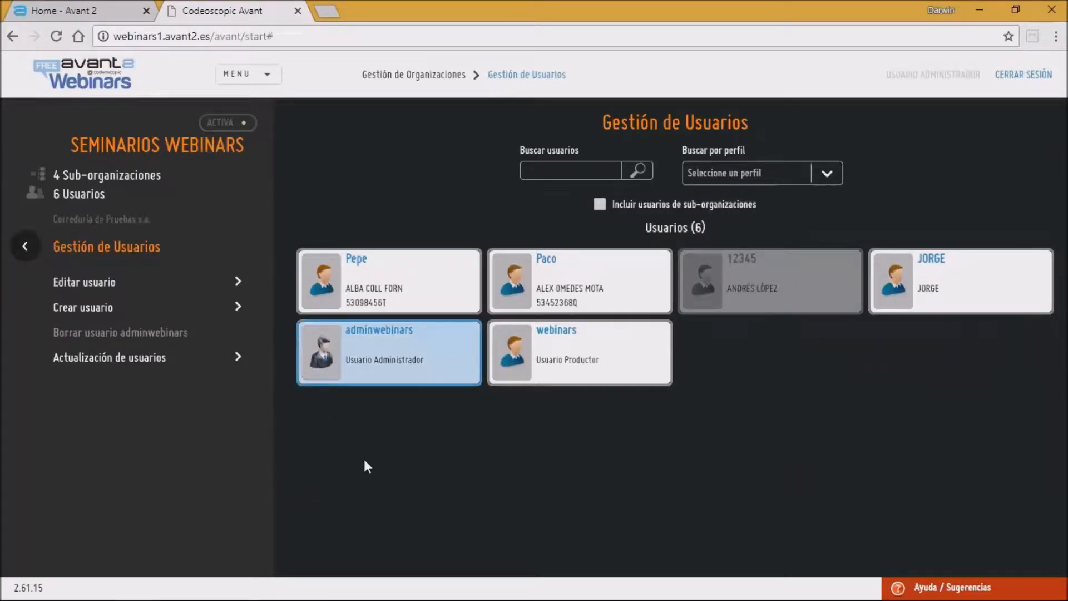
left_click(600, 204)
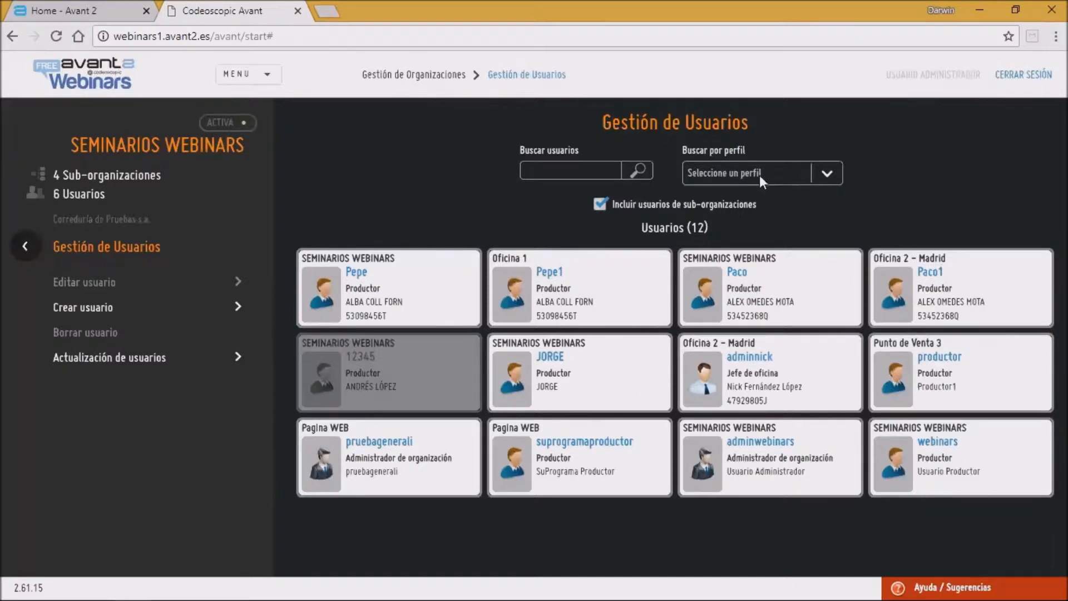
Step: Filter the users by the Productor profile and search for PAC
left_click(743, 173)
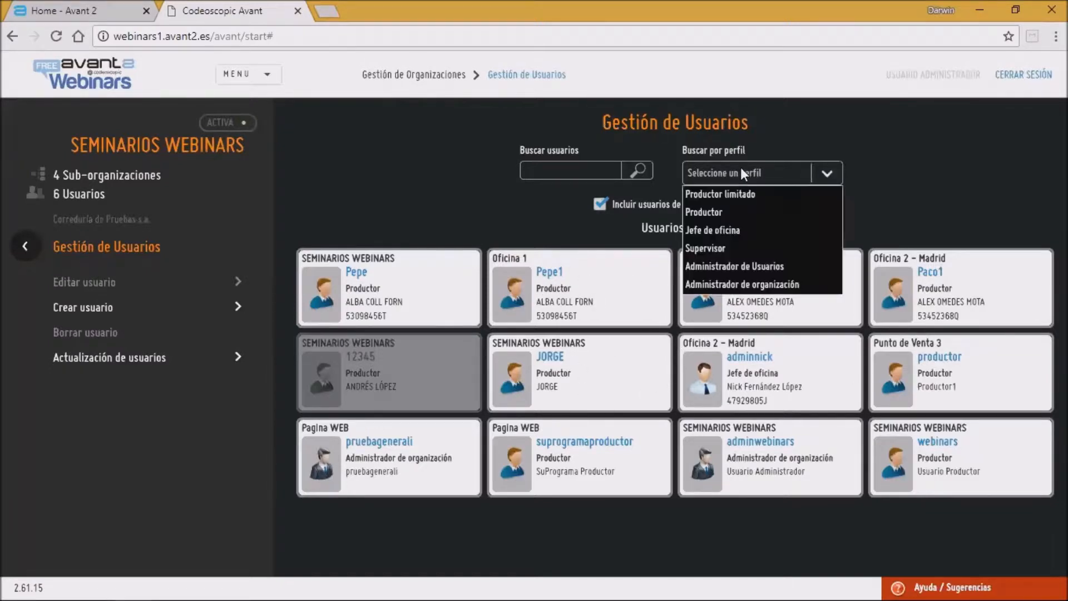
left_click(709, 212)
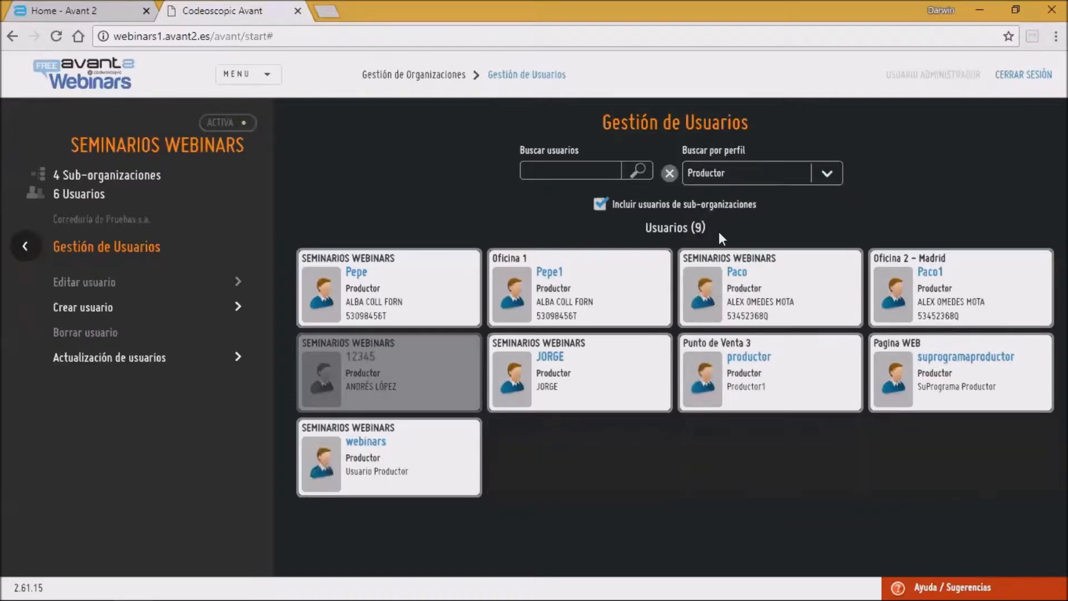
left_click(584, 170)
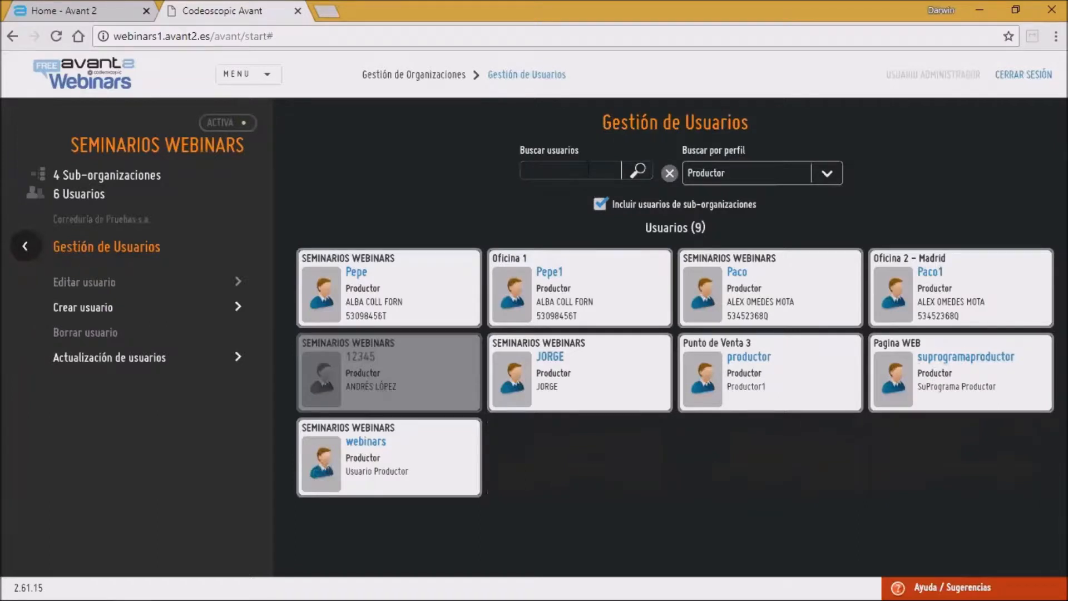
type("PA")
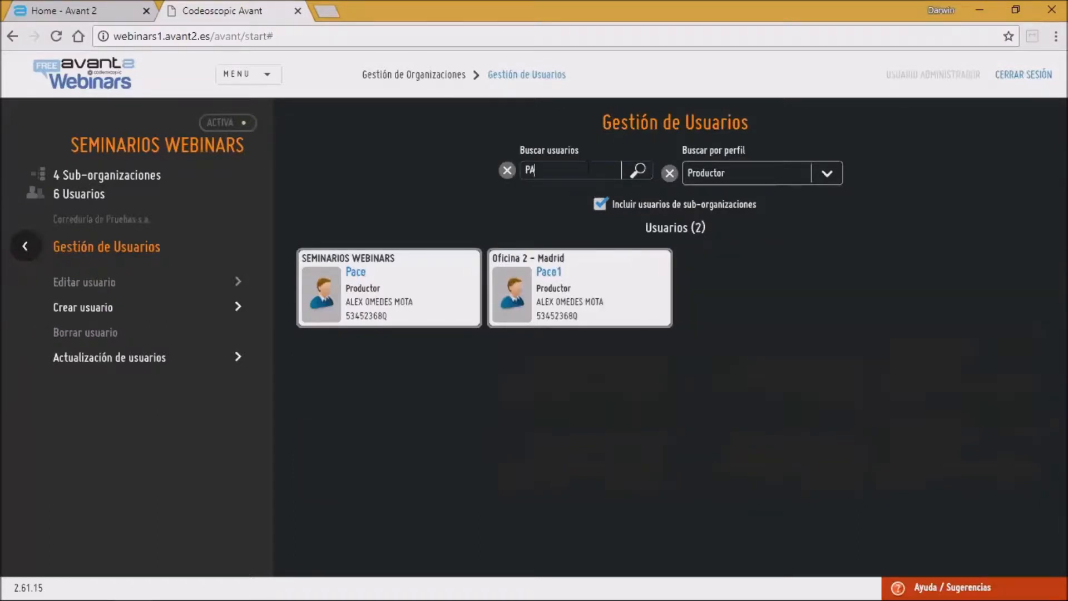
type("C")
Step: Clear the profile filter, the search and the sub-organization users option
left_click(675, 177)
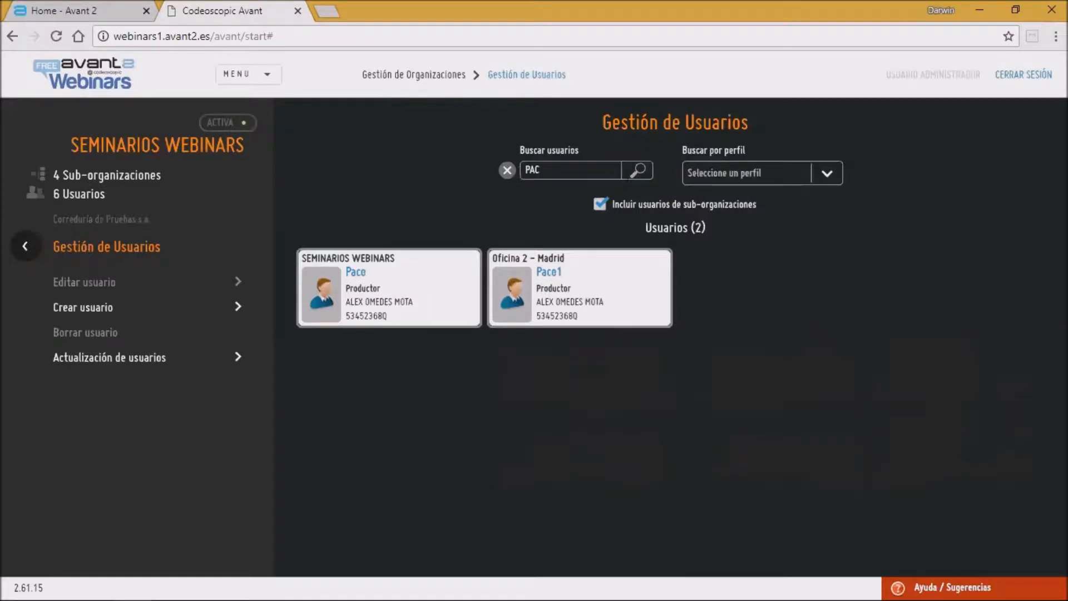
left_click(506, 171)
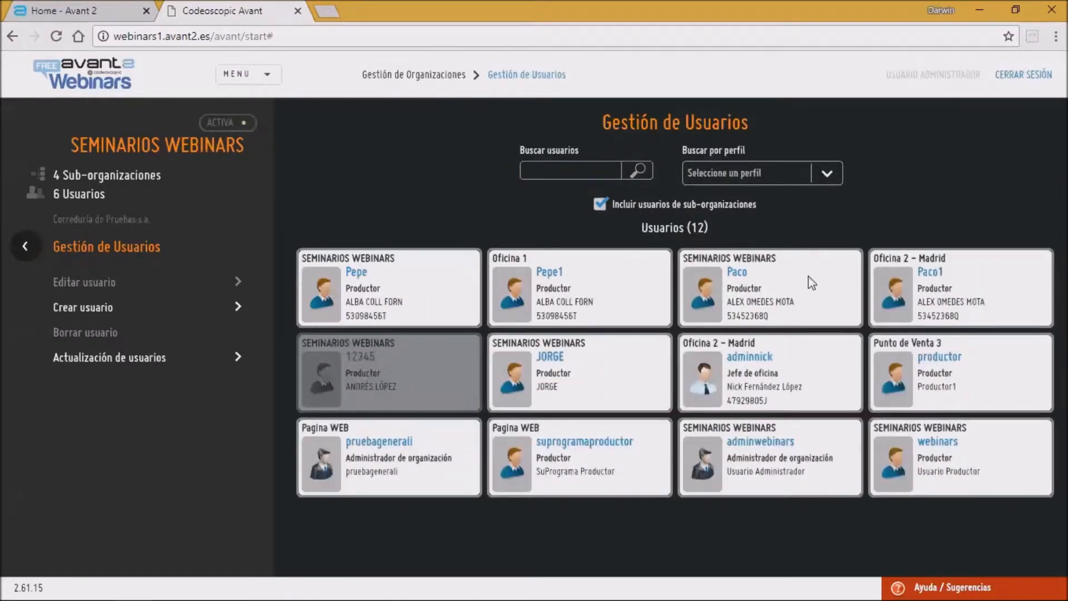
left_click(600, 203)
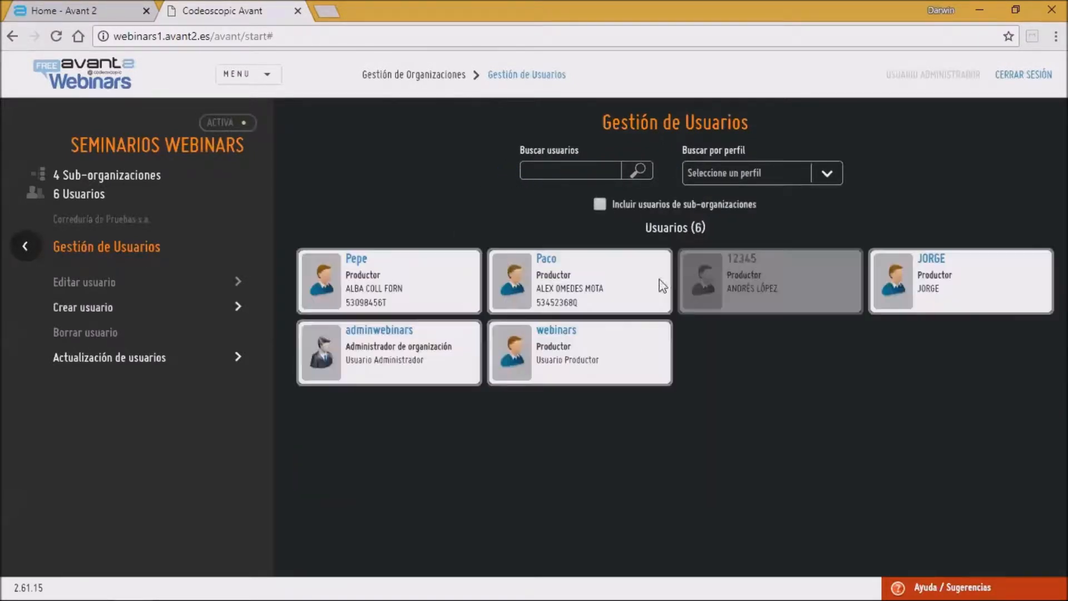
Step: Open the Create user form for Seminarios Webinars and choose the Administrador de organización user profile
left_click(262, 308)
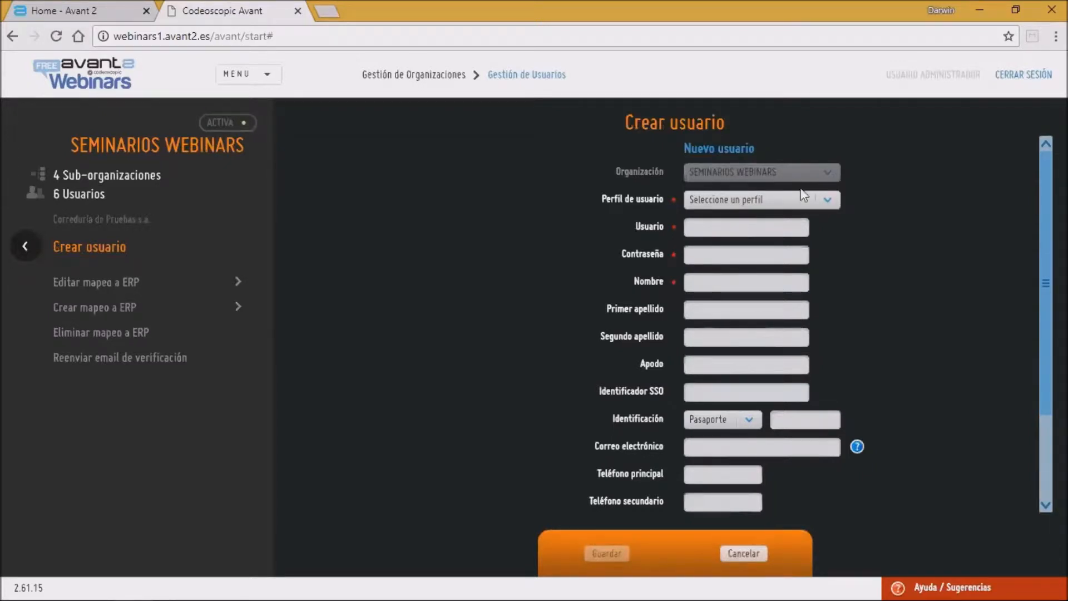
left_click(722, 202)
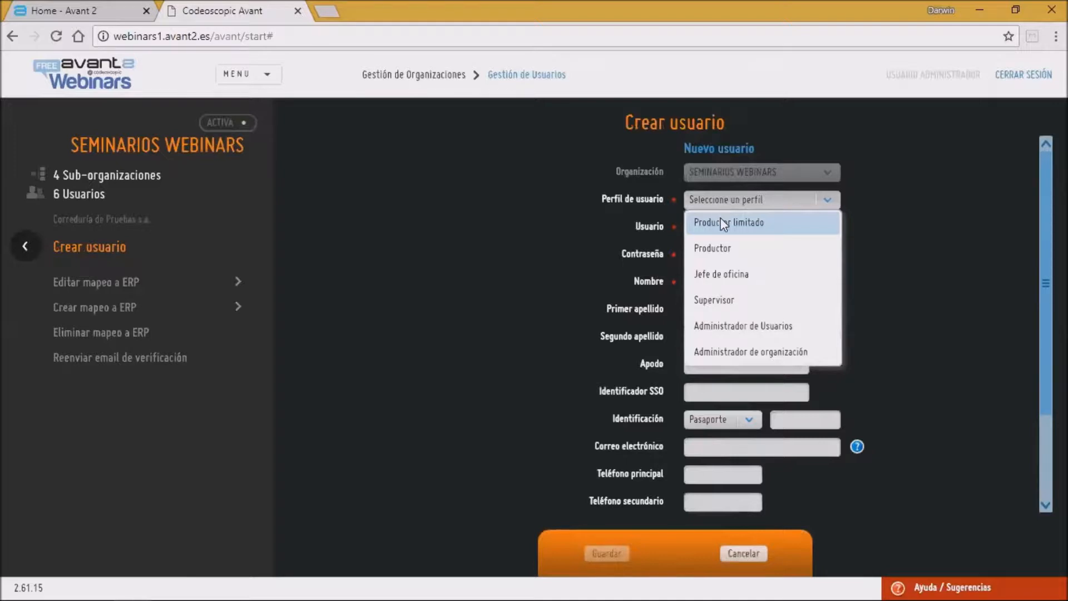
left_click(268, 74)
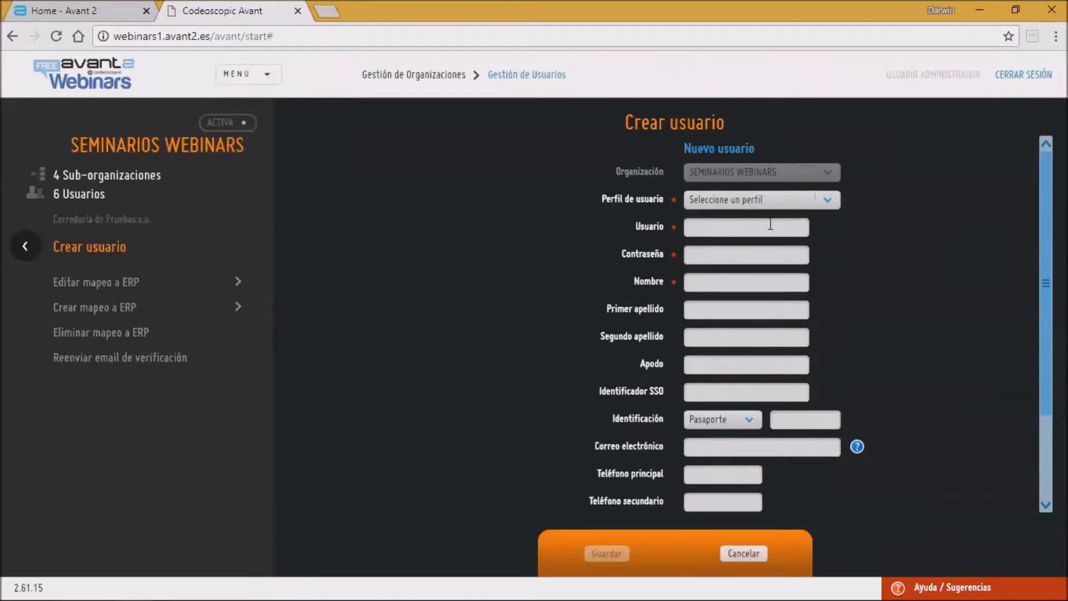
left_click(780, 199)
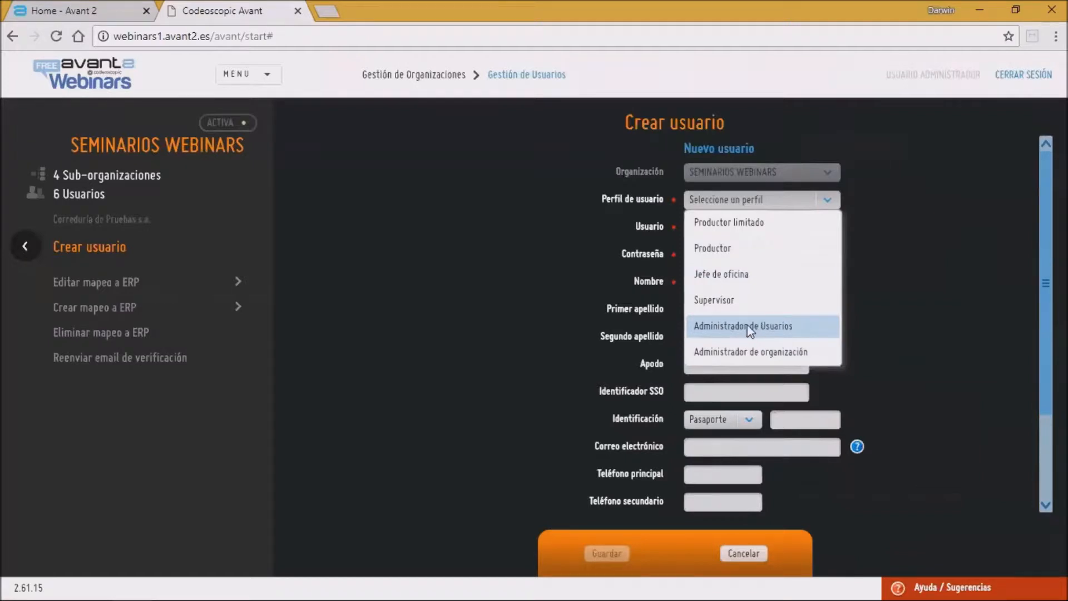
left_click(725, 359)
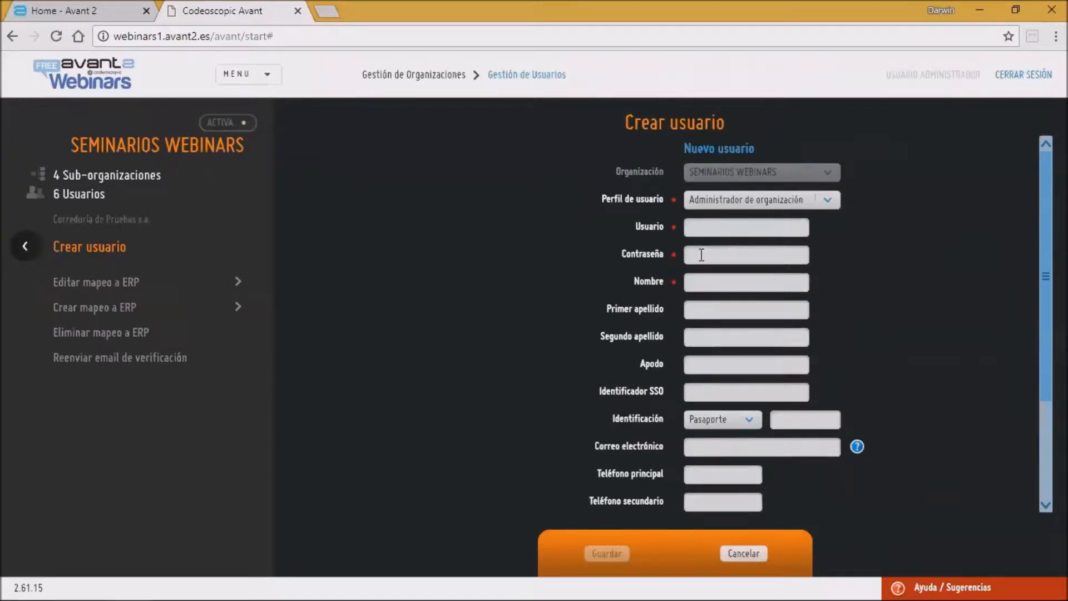
left_click(764, 202)
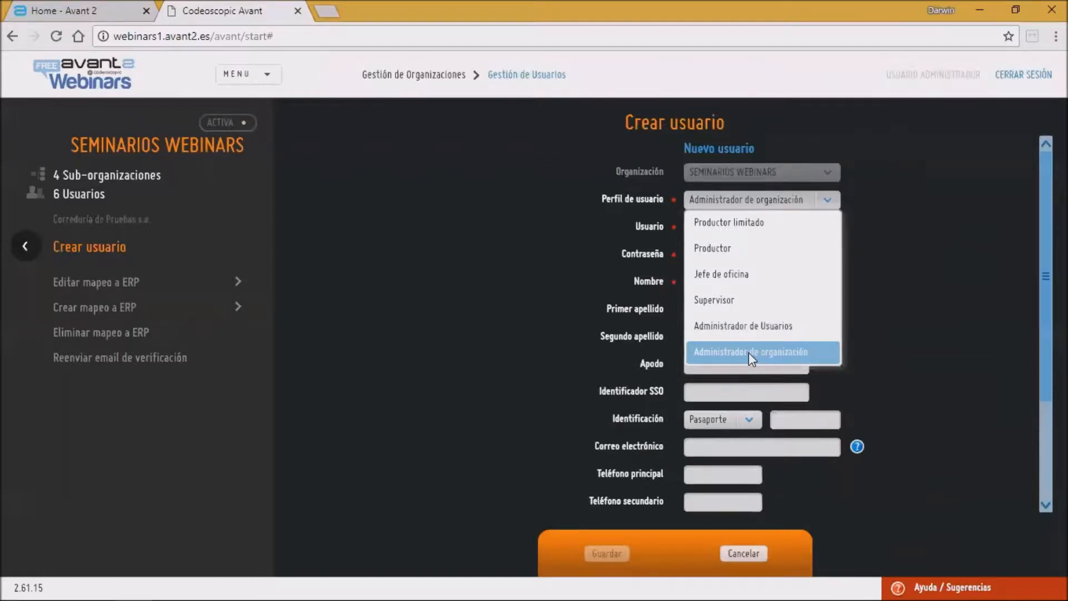
left_click(714, 205)
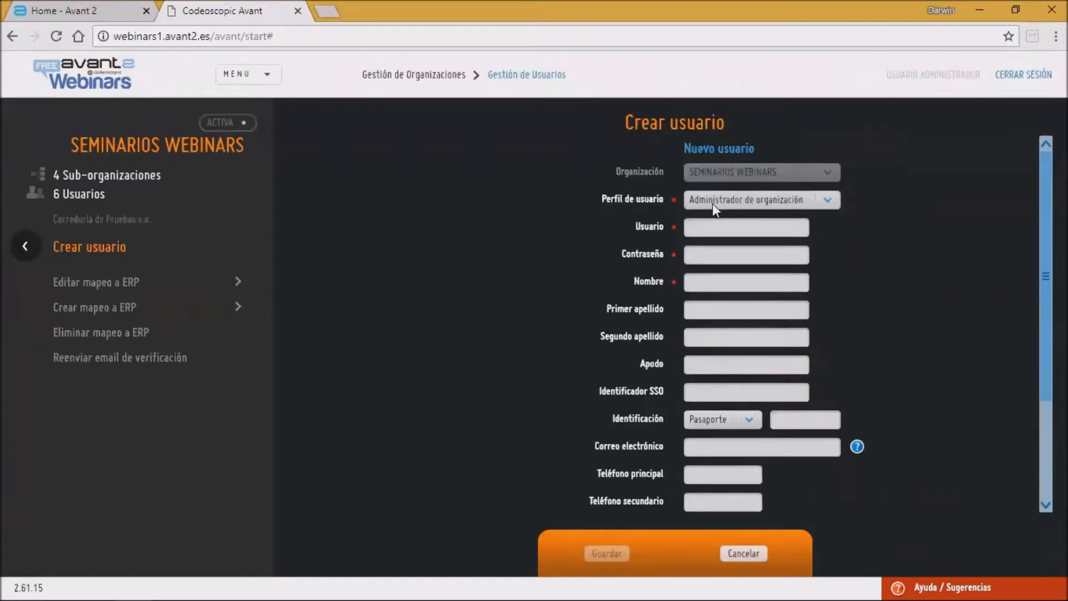
Step: Go through the new user's form fields from Usuario down to Teléfono principal, then cancel the form
left_click(713, 232)
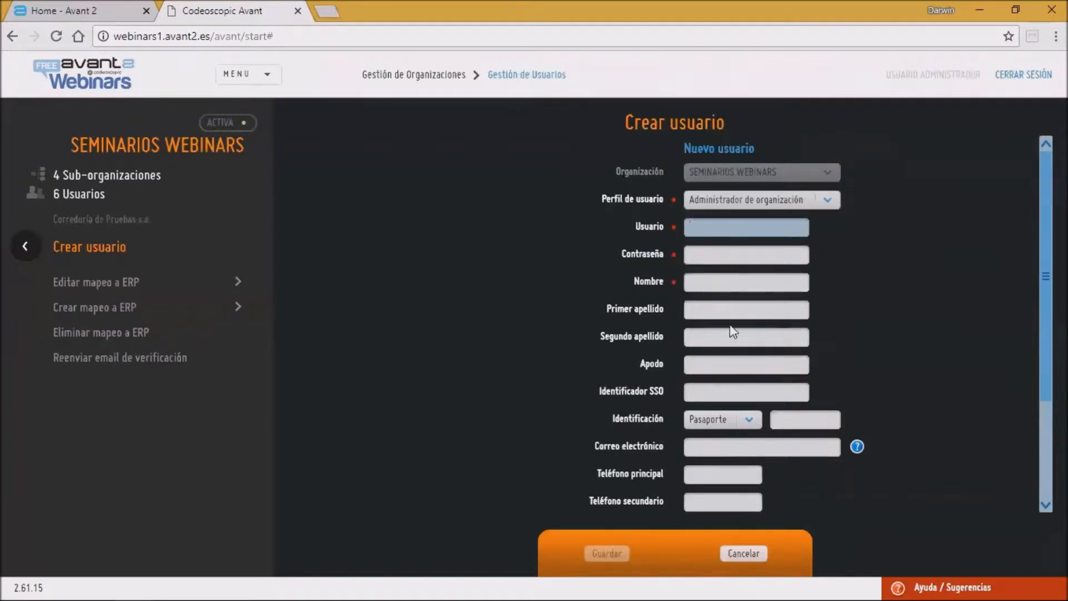
left_click(696, 255)
left_click(703, 279)
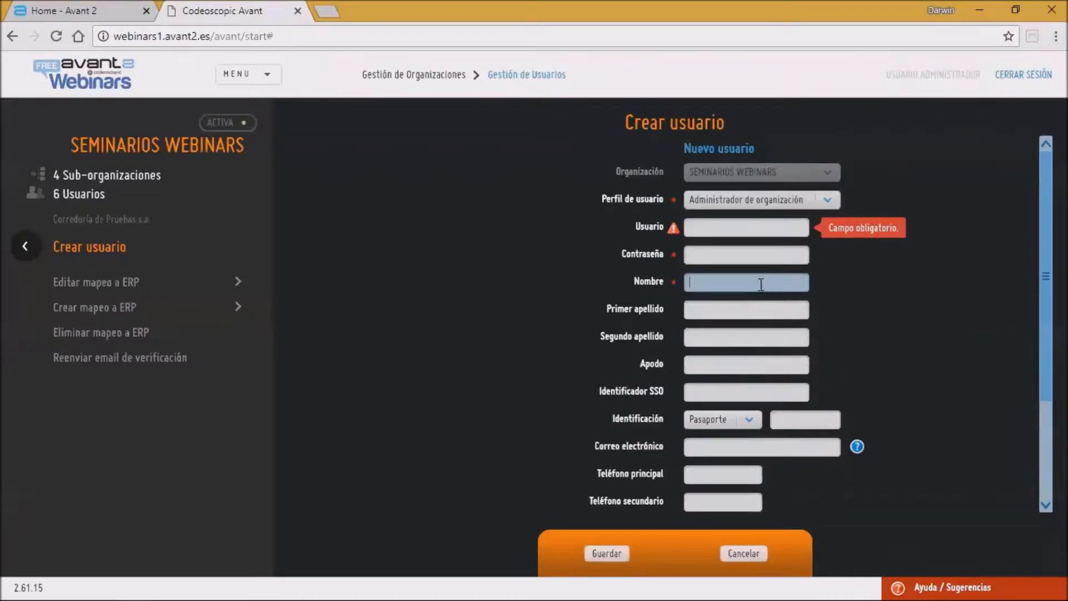
left_click(704, 228)
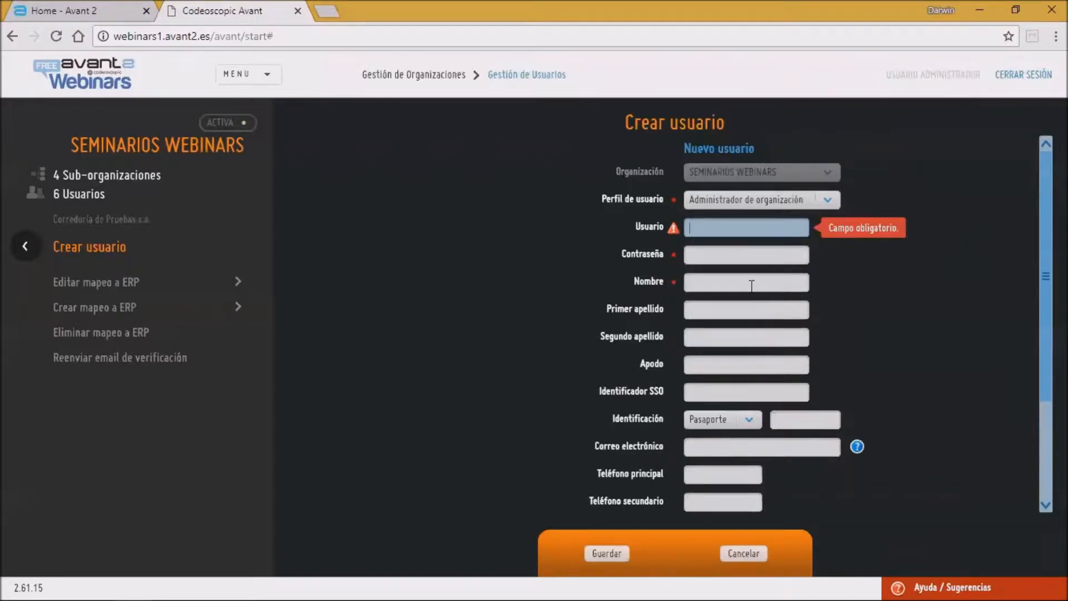
left_click(698, 260)
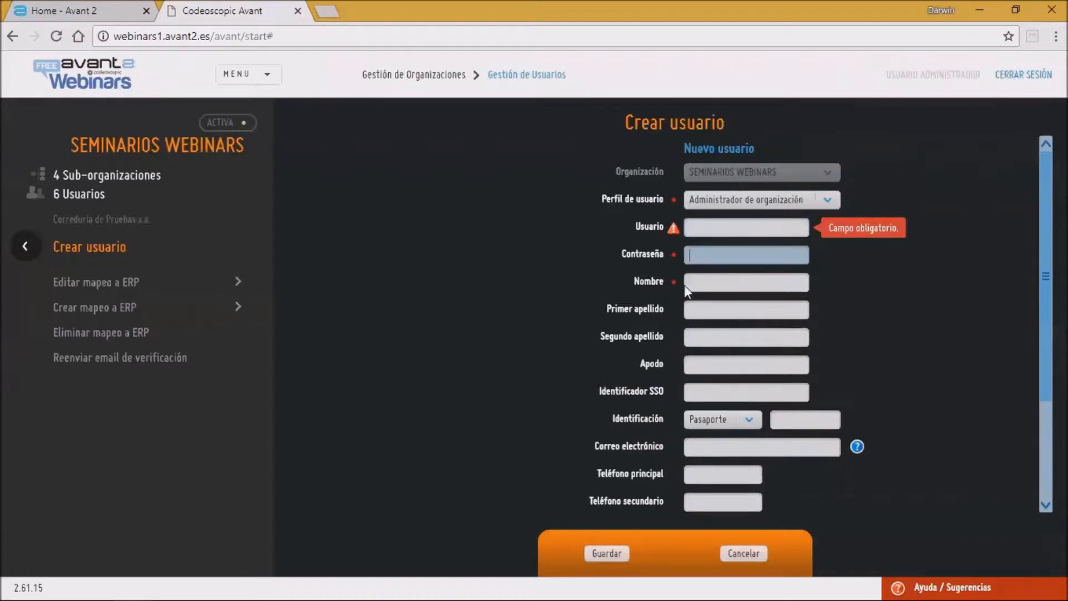
left_click(700, 283)
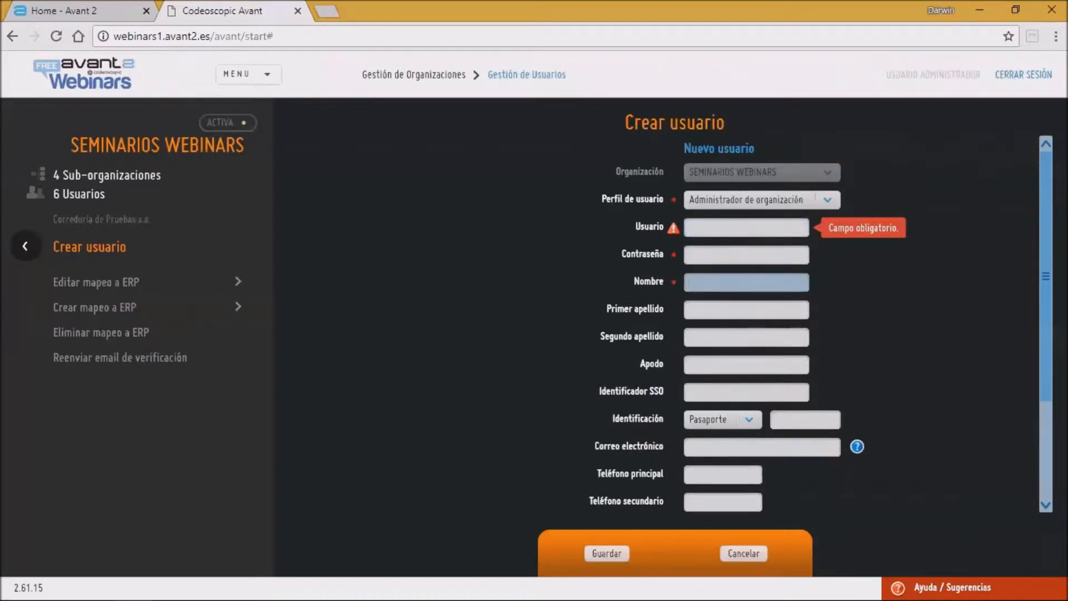
left_click(707, 310)
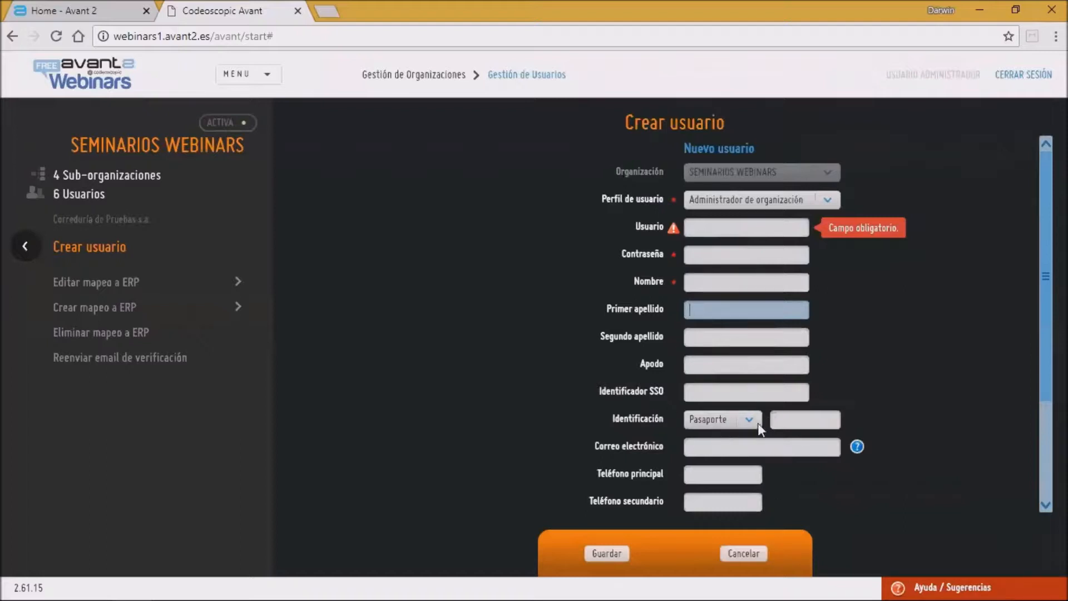
left_click(723, 450)
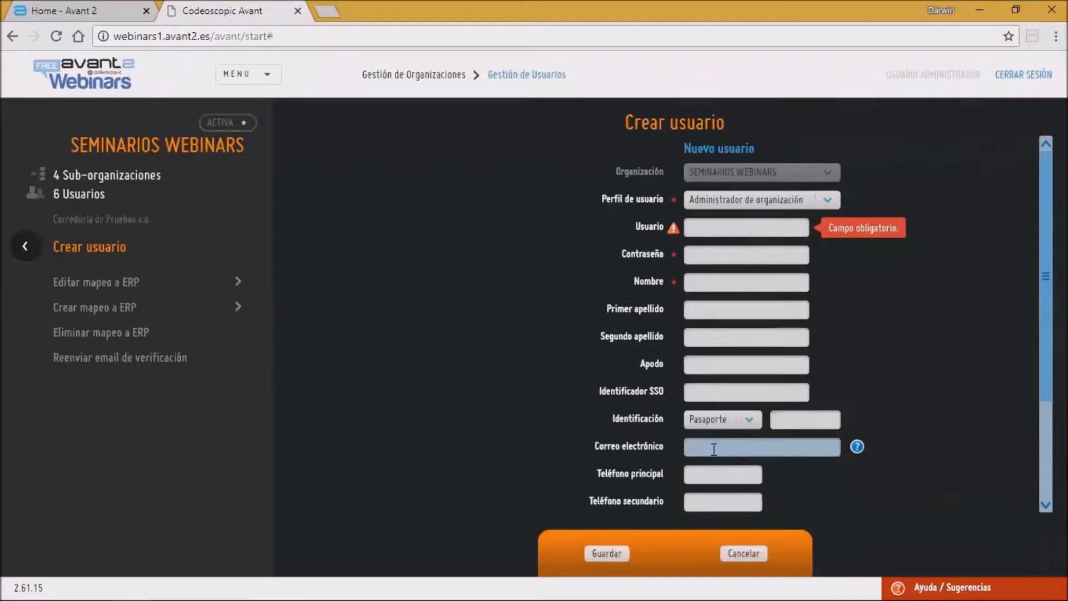
left_click(714, 449)
left_click(693, 475)
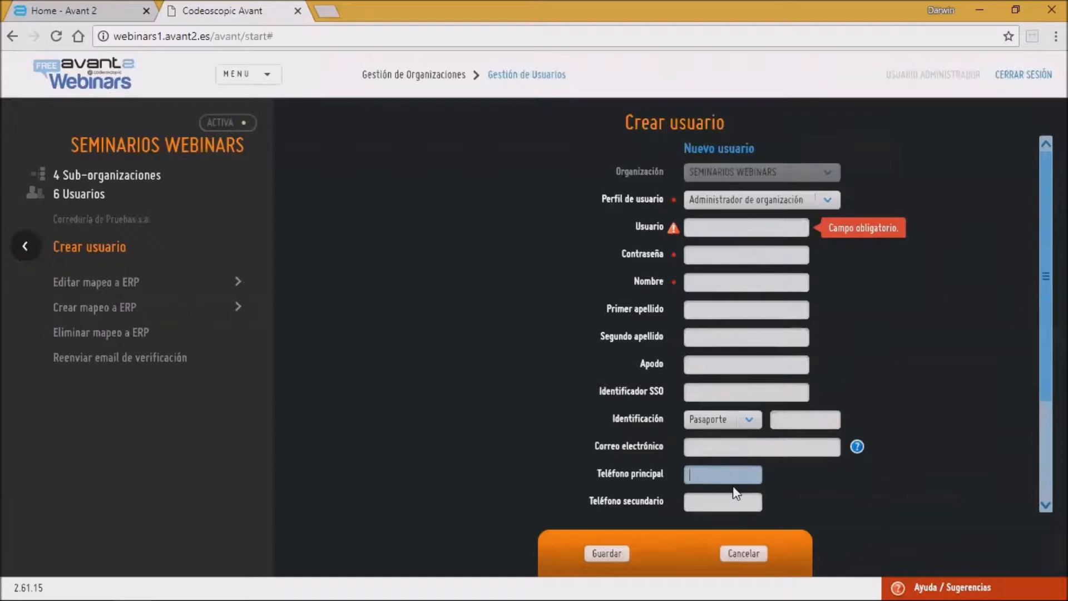
left_click(760, 555)
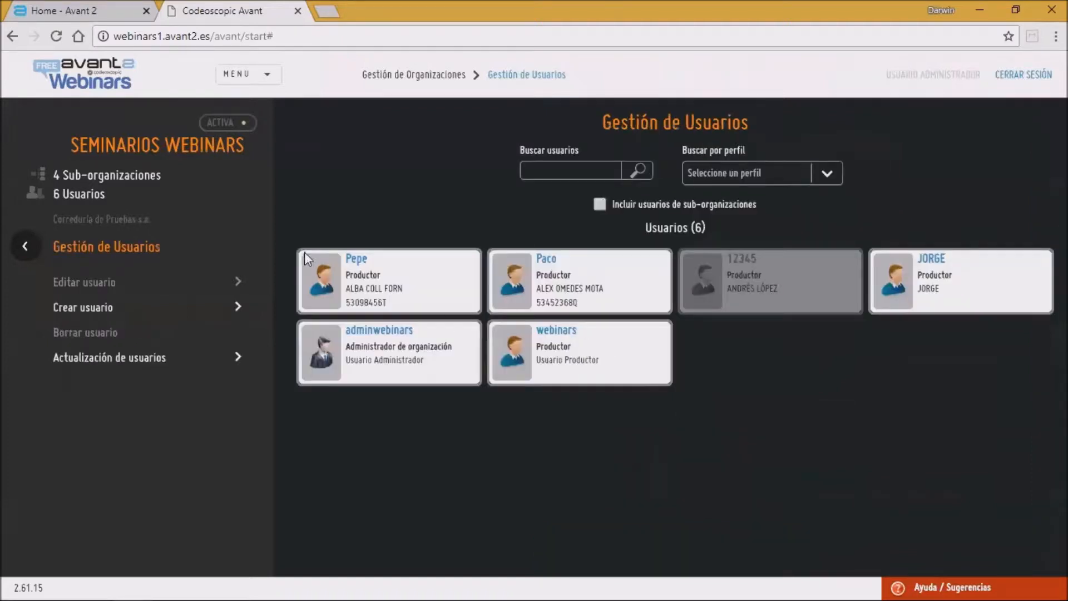
Step: Open user Pepe for editing, review its fields, and return to the user list
left_click(371, 302)
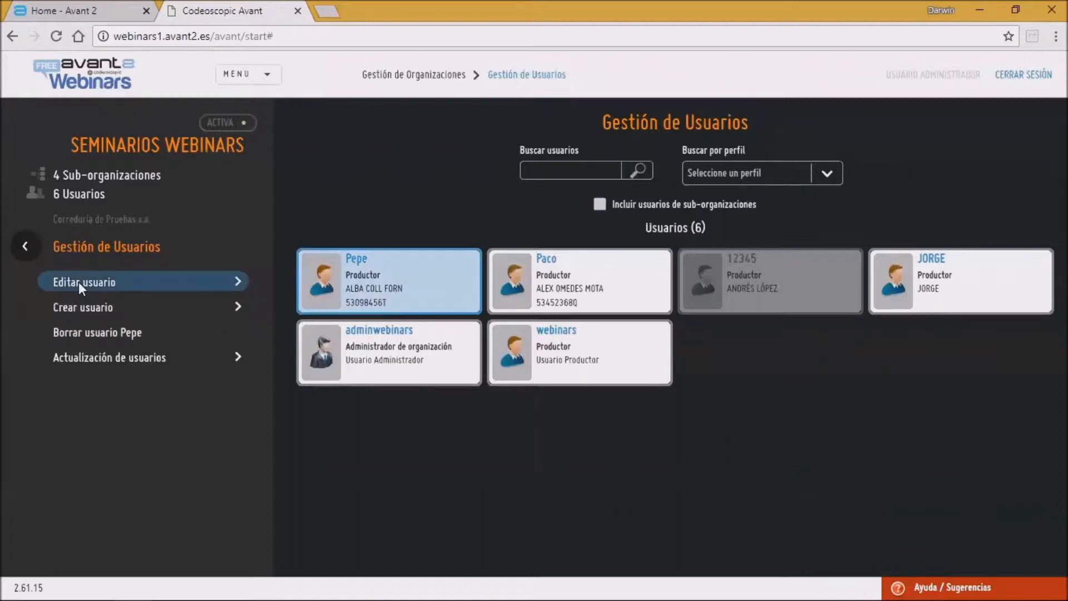
left_click(79, 282)
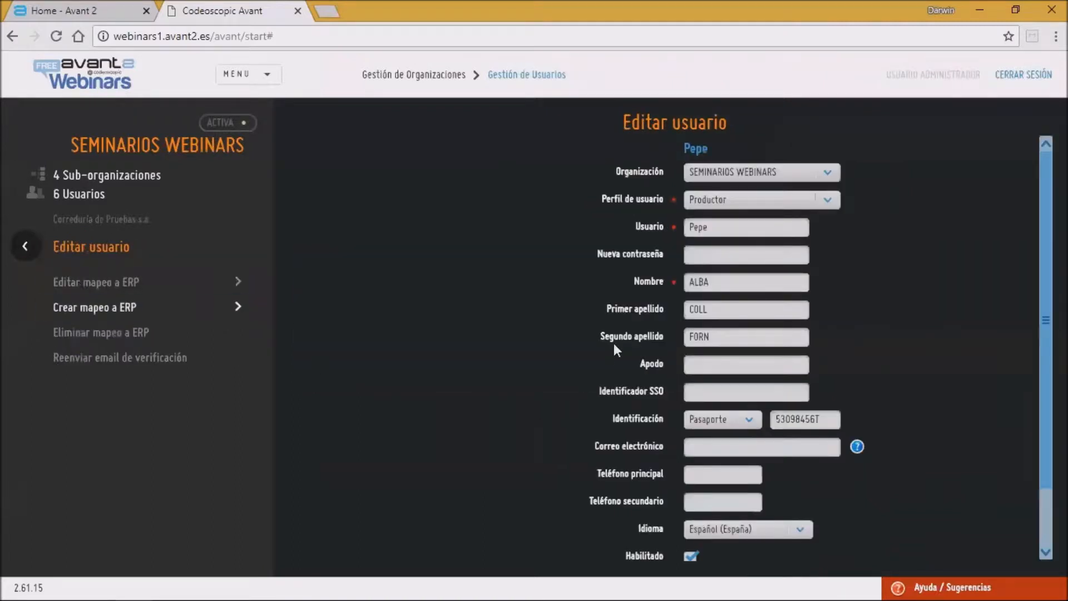
left_click(718, 445)
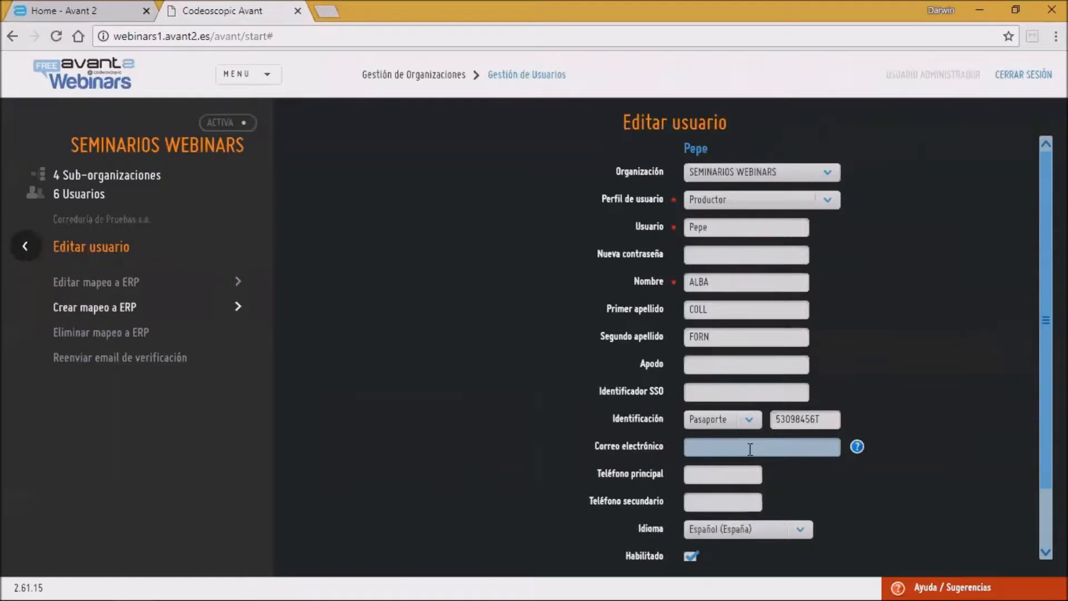
left_click(22, 245)
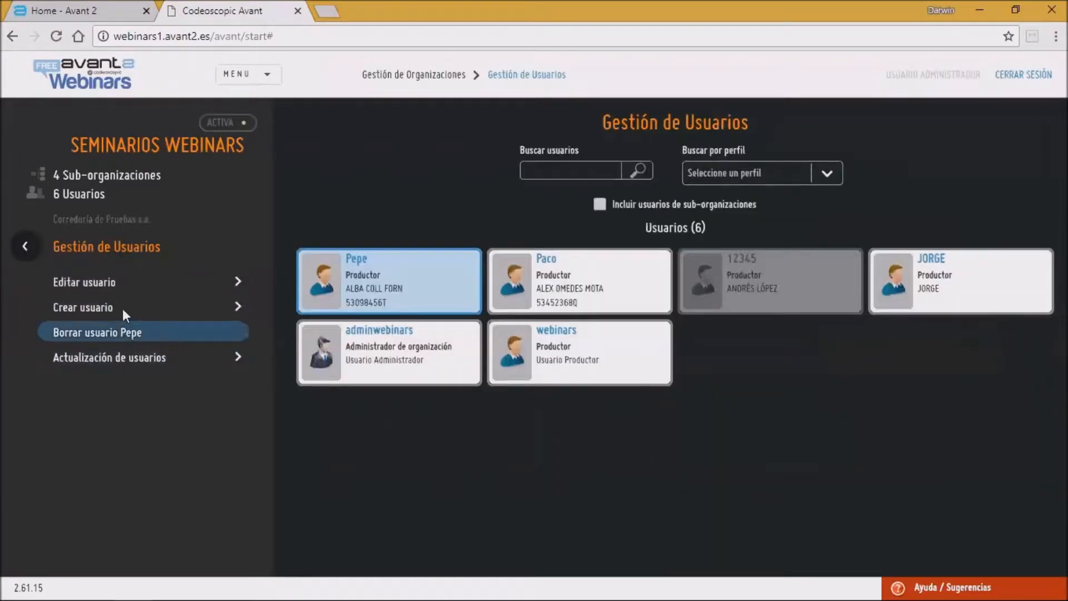
Step: Open user adminwebinars for editing, select its e-mail address, and go back to the organization tree
left_click(392, 357)
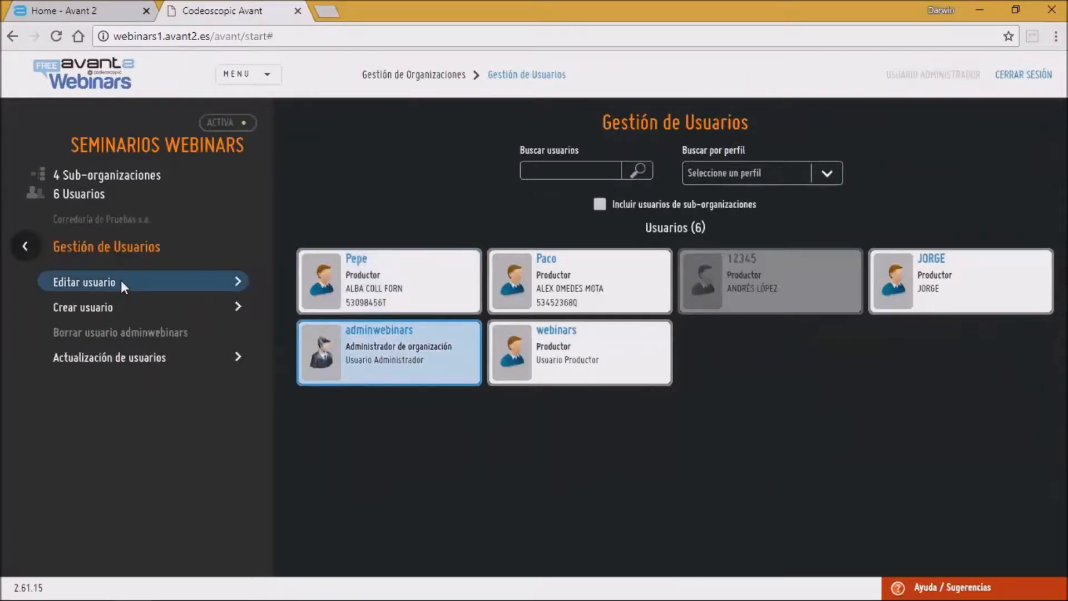
left_click(122, 281)
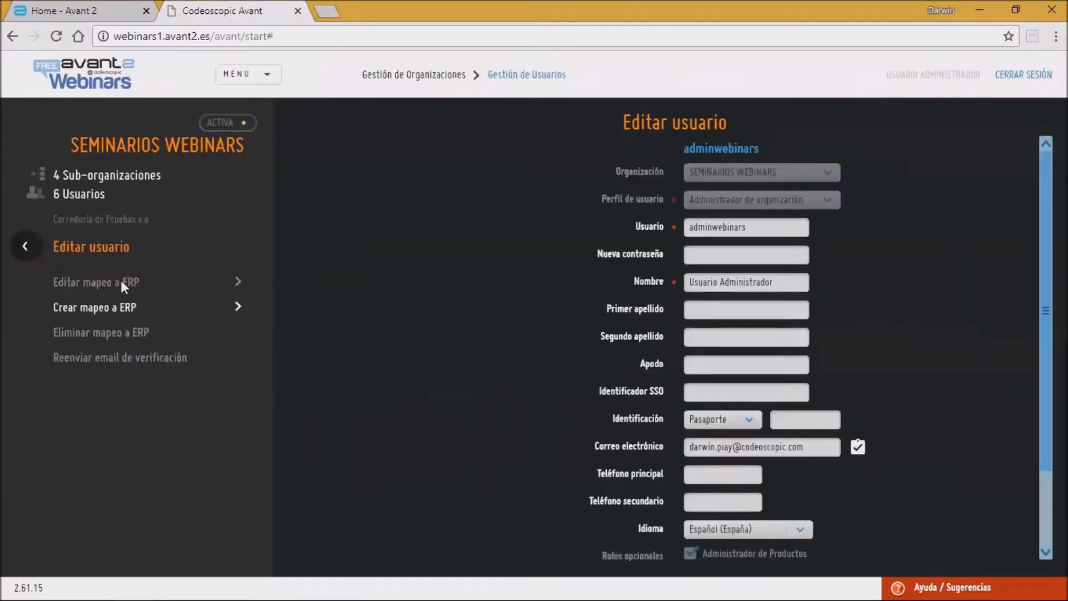
triple_click(814, 448)
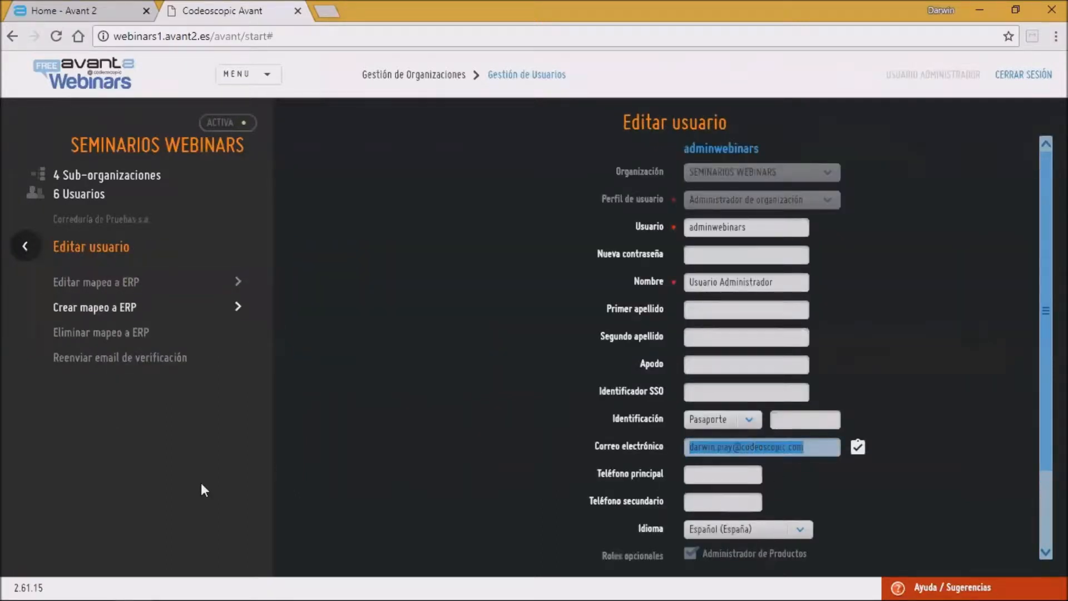
left_click(24, 245)
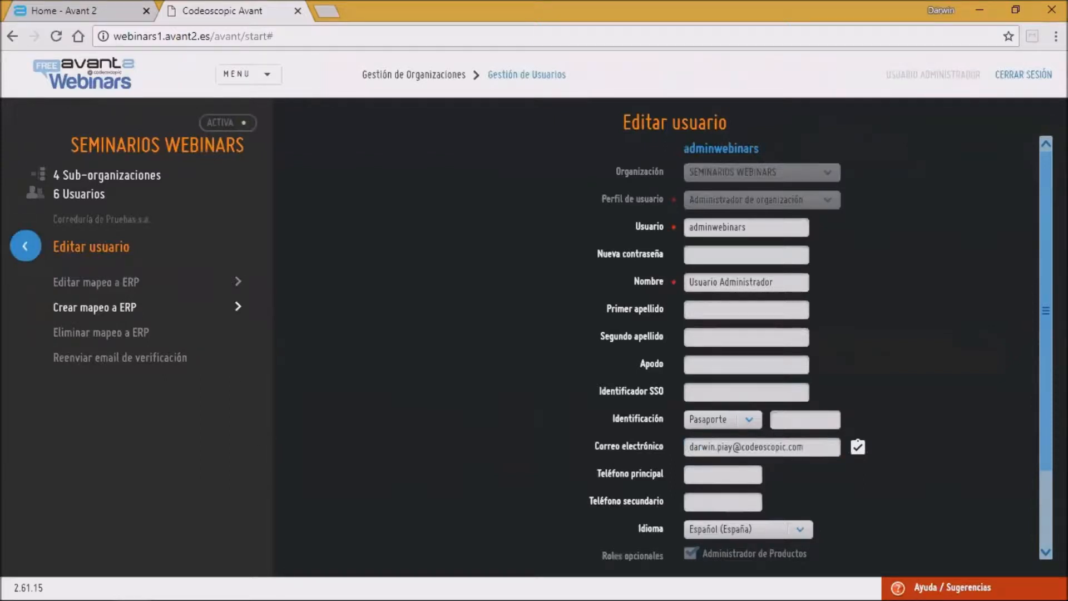
left_click(24, 246)
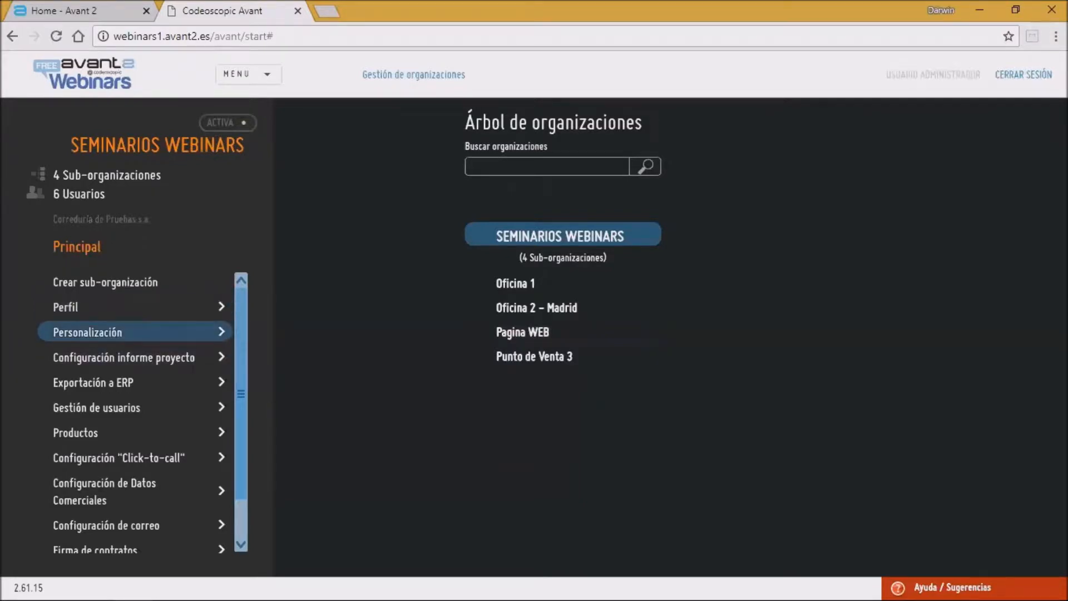
Step: Open Seminarios Webinars' Personalización settings and switch from appearance to the interface options
left_click(113, 333)
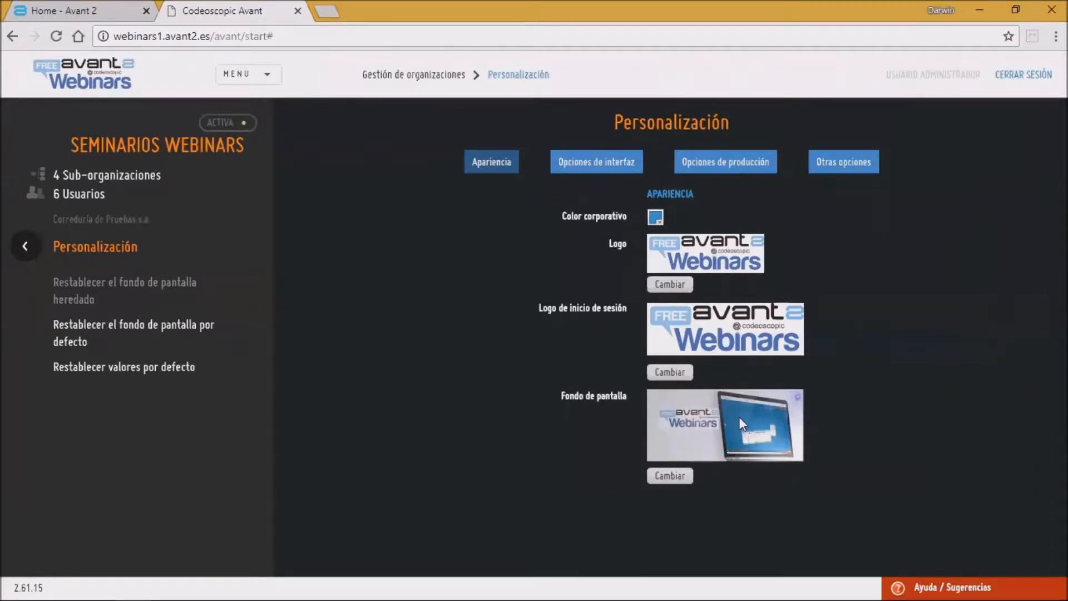
left_click(689, 478)
left_click(596, 162)
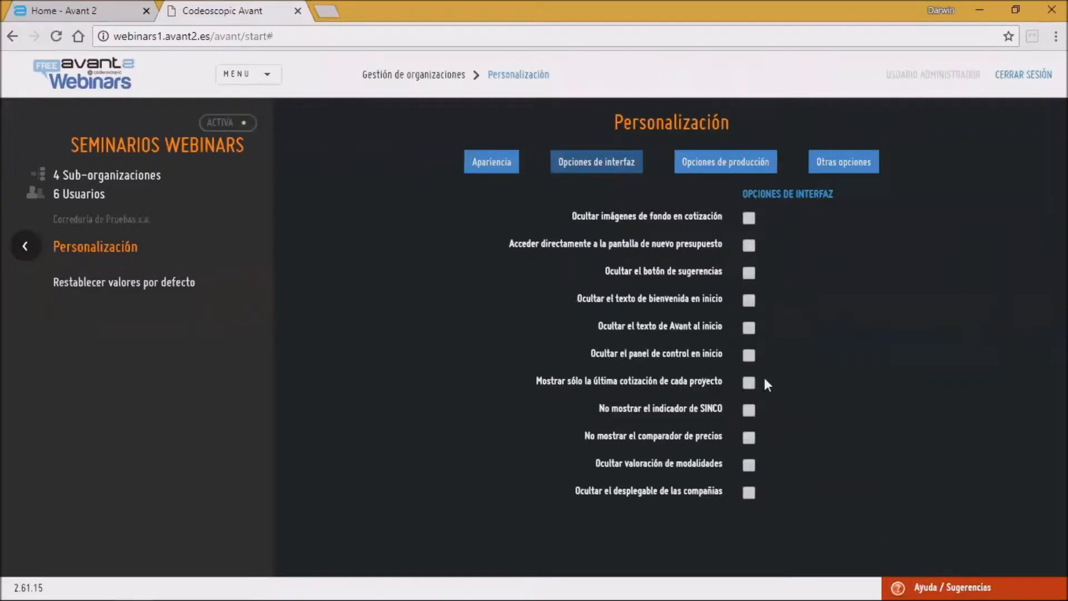
Step: Toggle the Ocultar el botón de sugerencias option, review the production options, and leave without saving
left_click(748, 274)
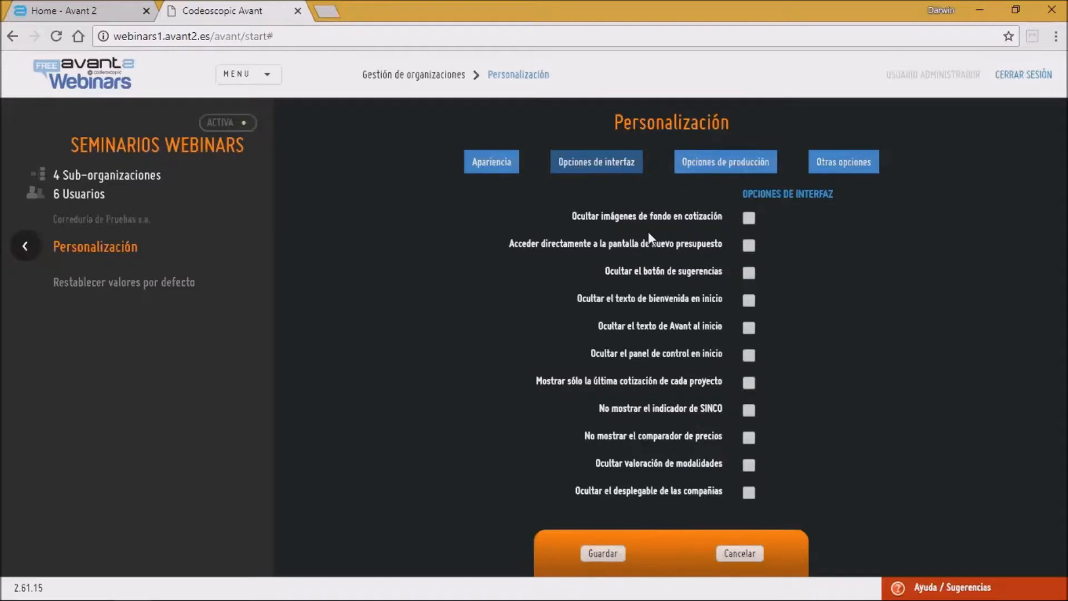
left_click(718, 173)
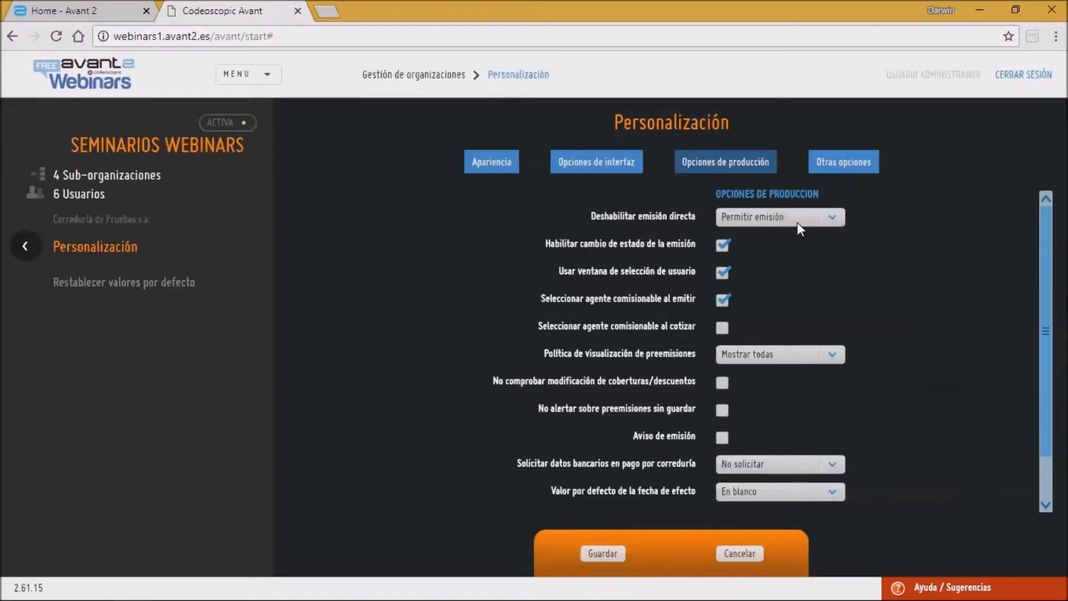
left_click(26, 246)
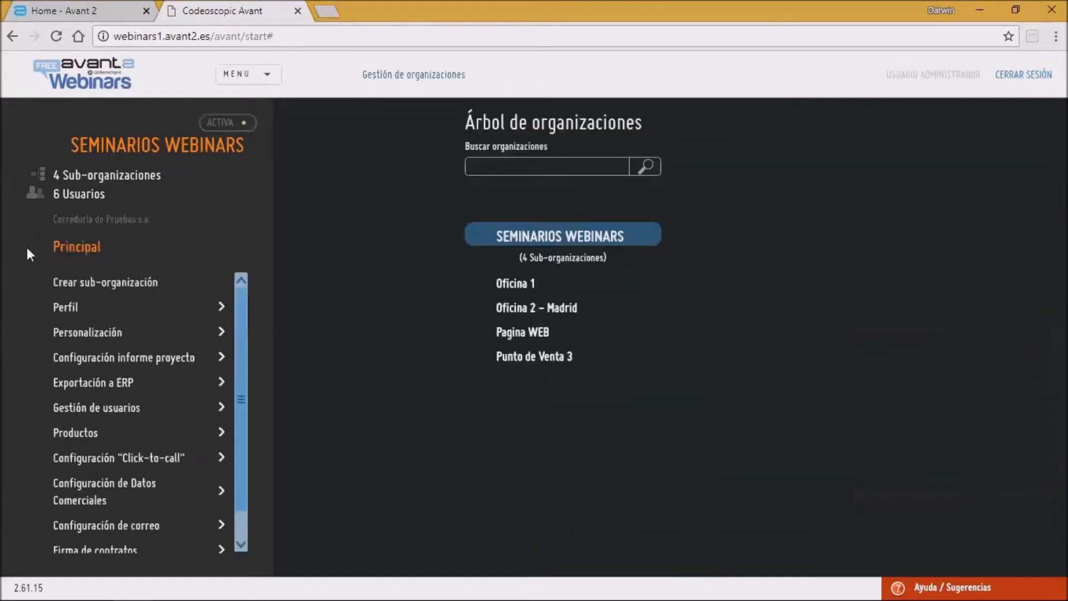
Step: Open Punto de Venta 3's Personalización production options and return to the Seminarios Webinars tree
left_click(545, 359)
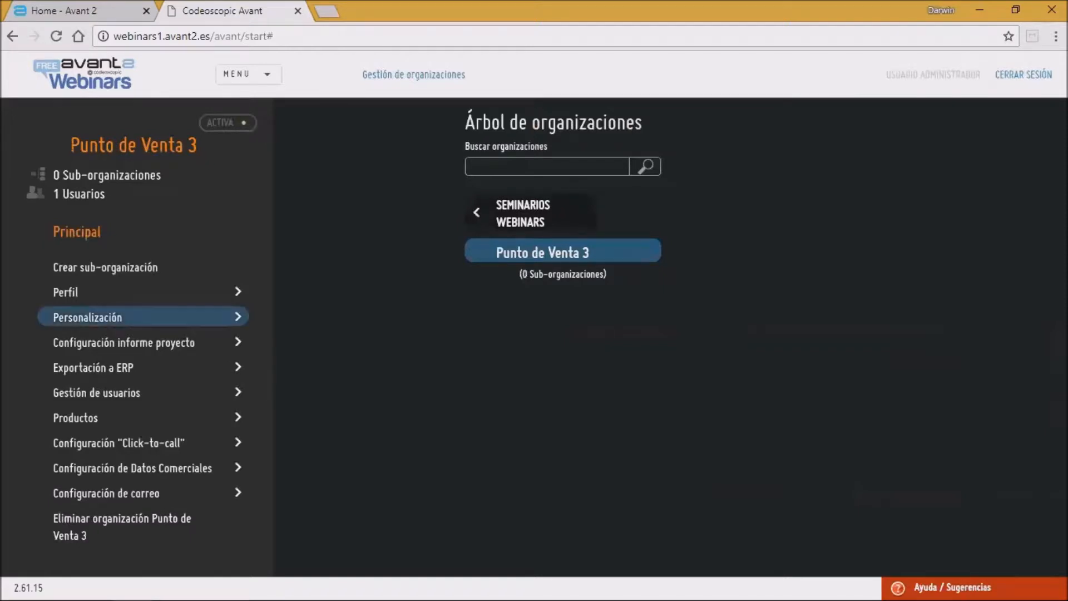
left_click(112, 317)
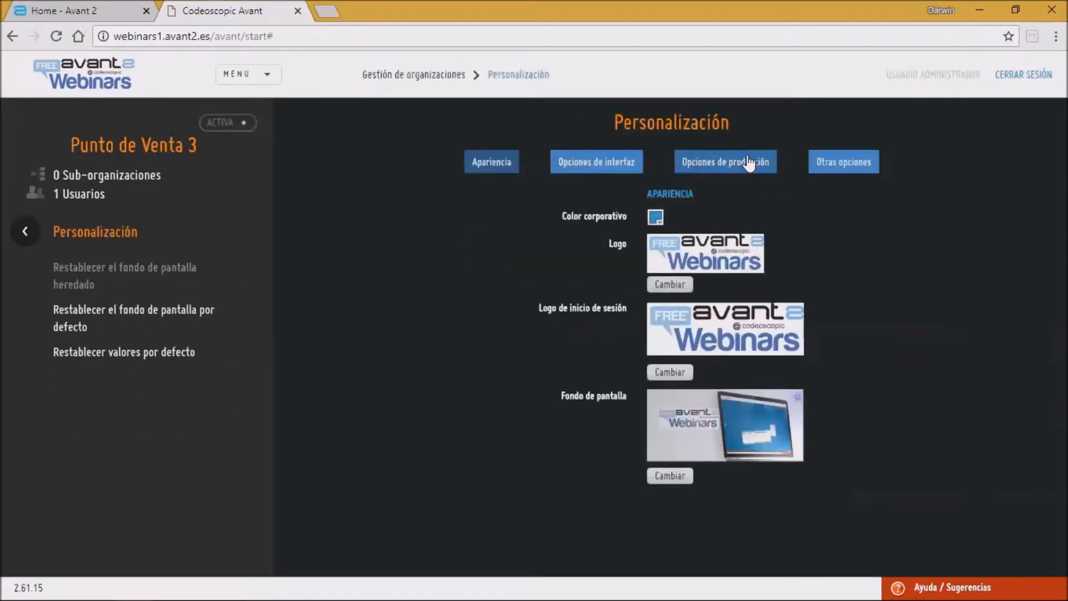
left_click(693, 162)
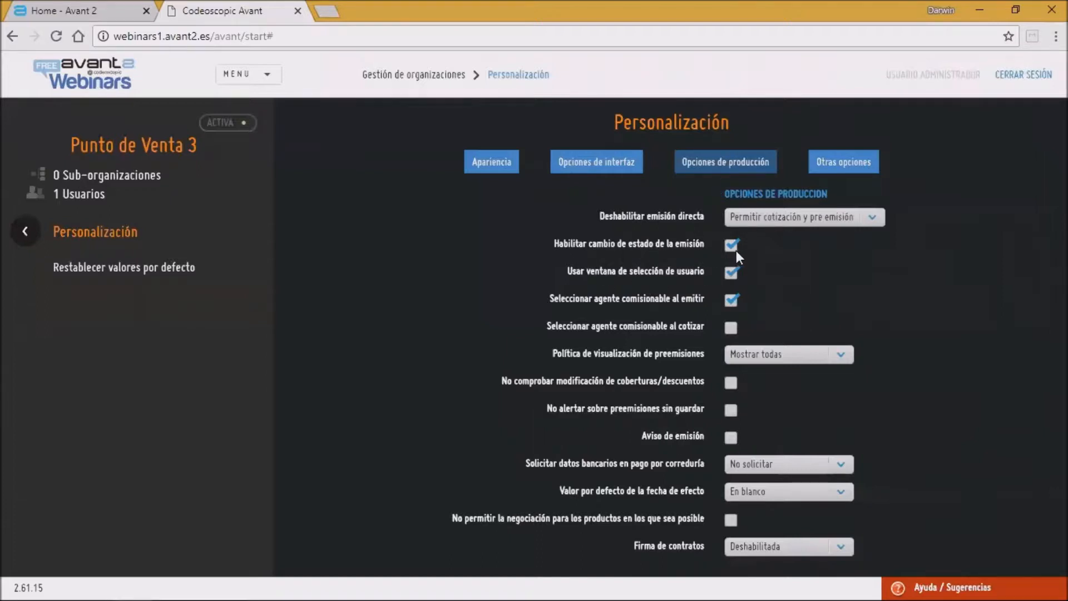
left_click(26, 230)
left_click(501, 215)
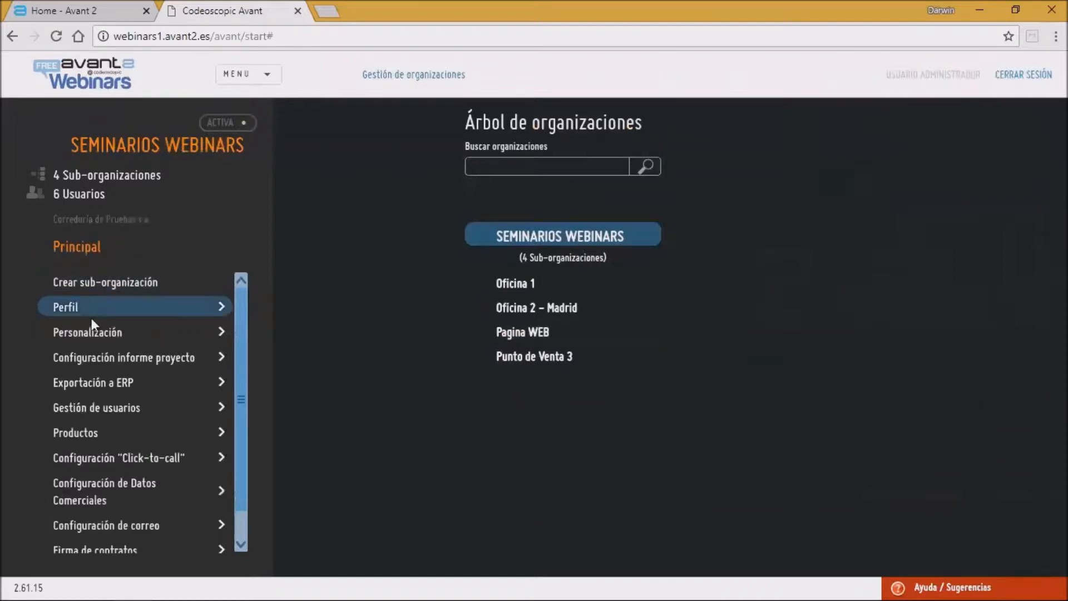
Step: Open Seminarios Webinars' Personalización production options, enable Aviso de emisión, and inspect the Enviar correo en choices
left_click(134, 332)
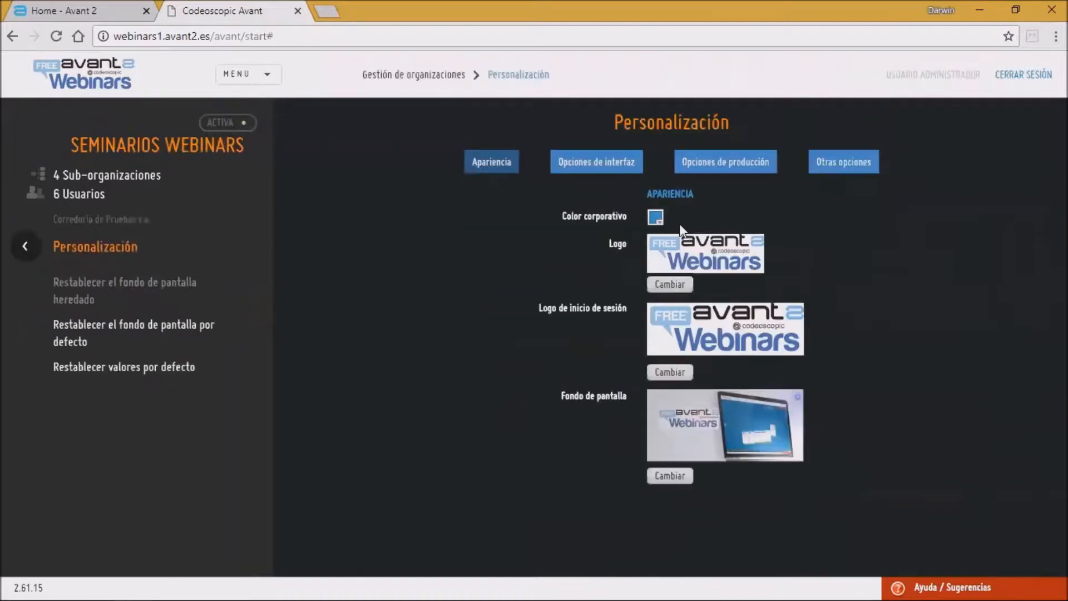
left_click(714, 168)
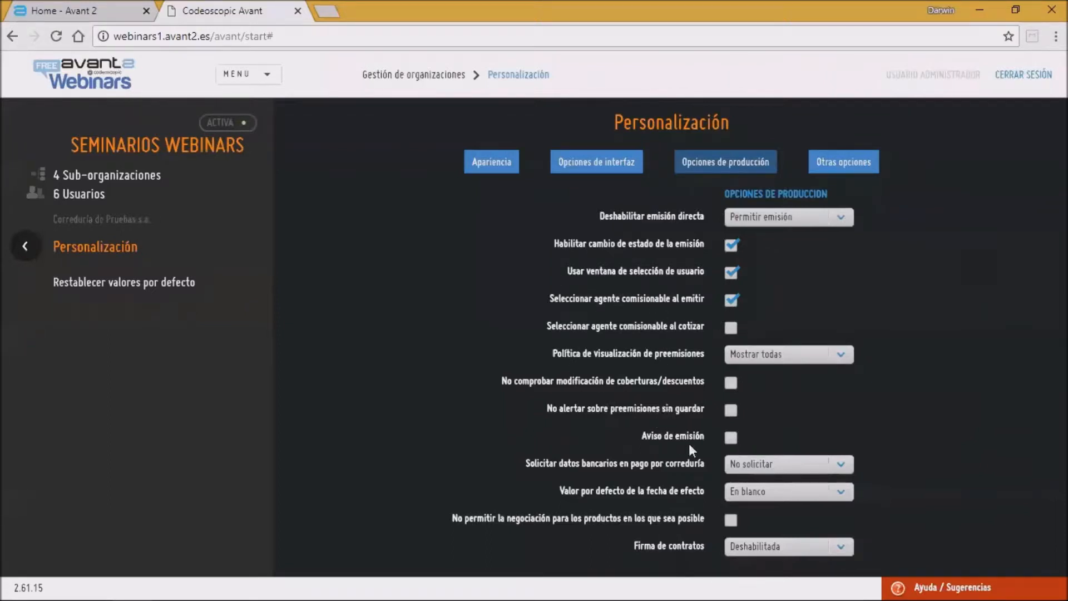
left_click(734, 438)
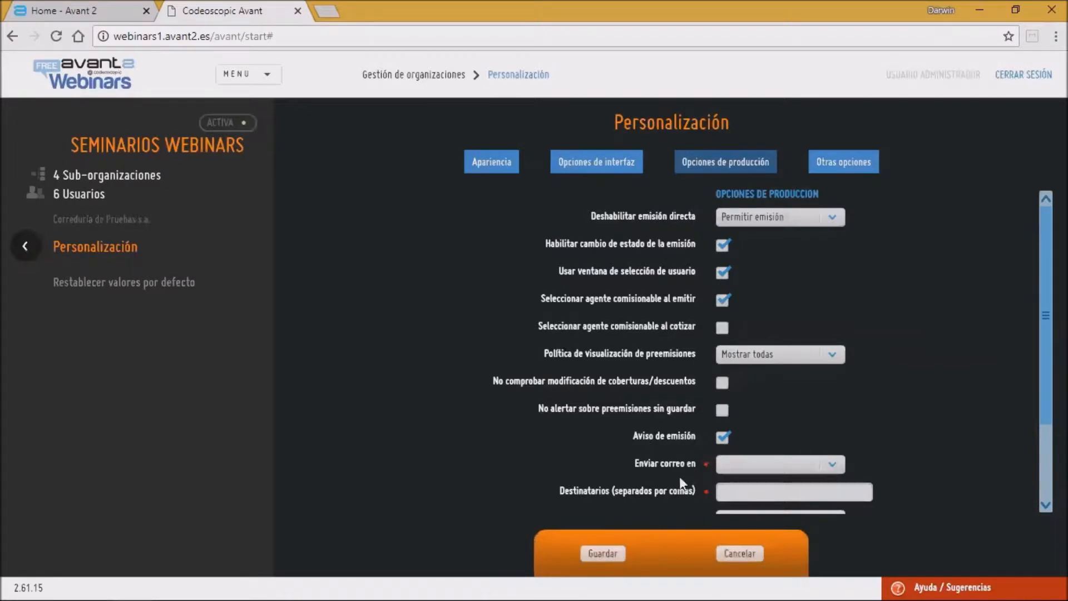
left_click(839, 469)
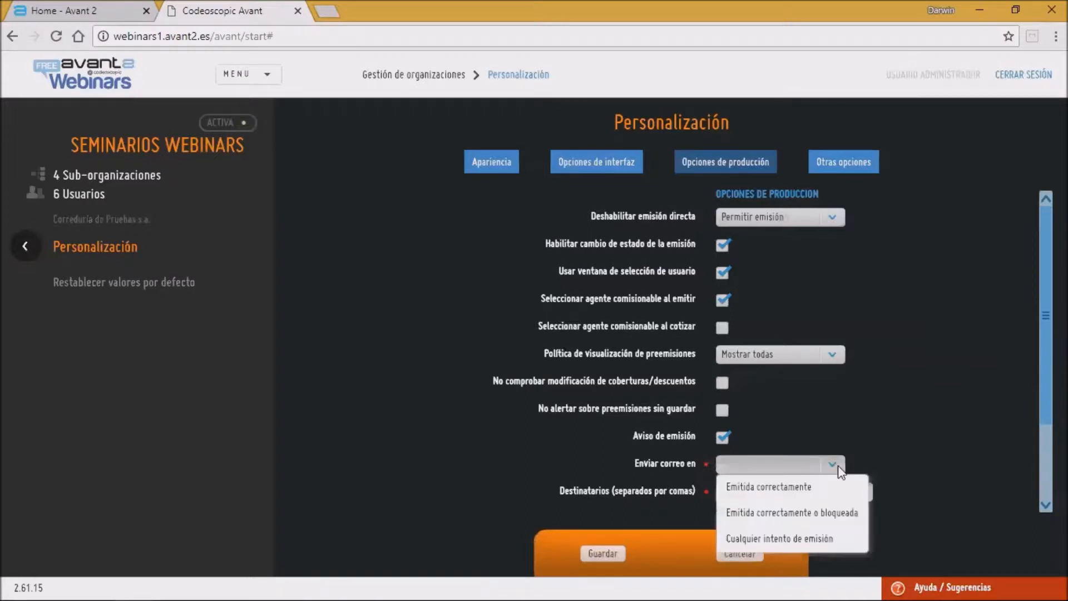
left_click(769, 471)
left_click(764, 490)
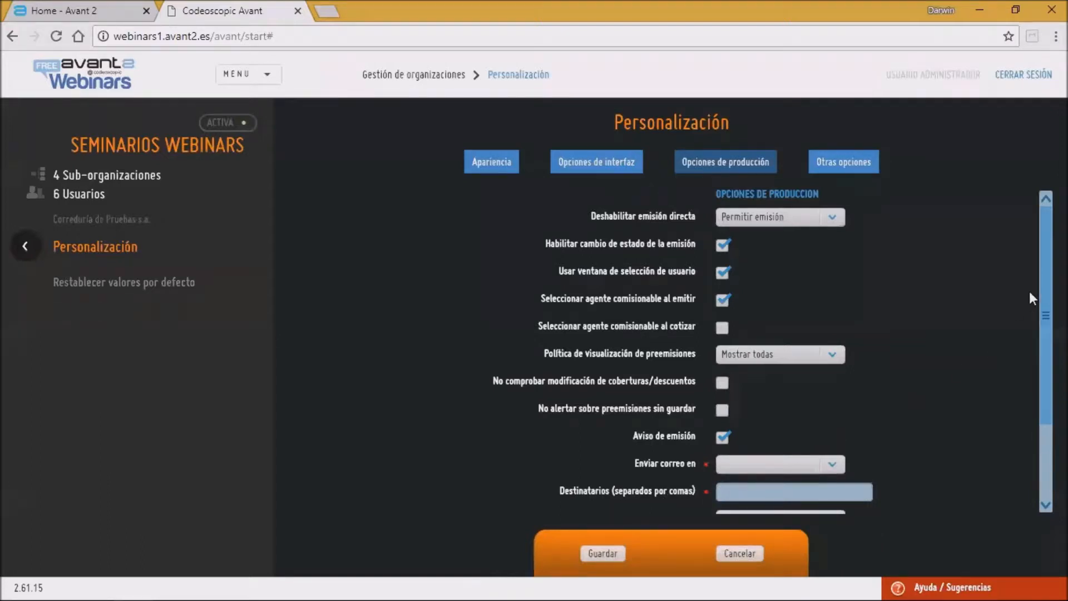
left_click_drag(1034, 315, 1033, 378)
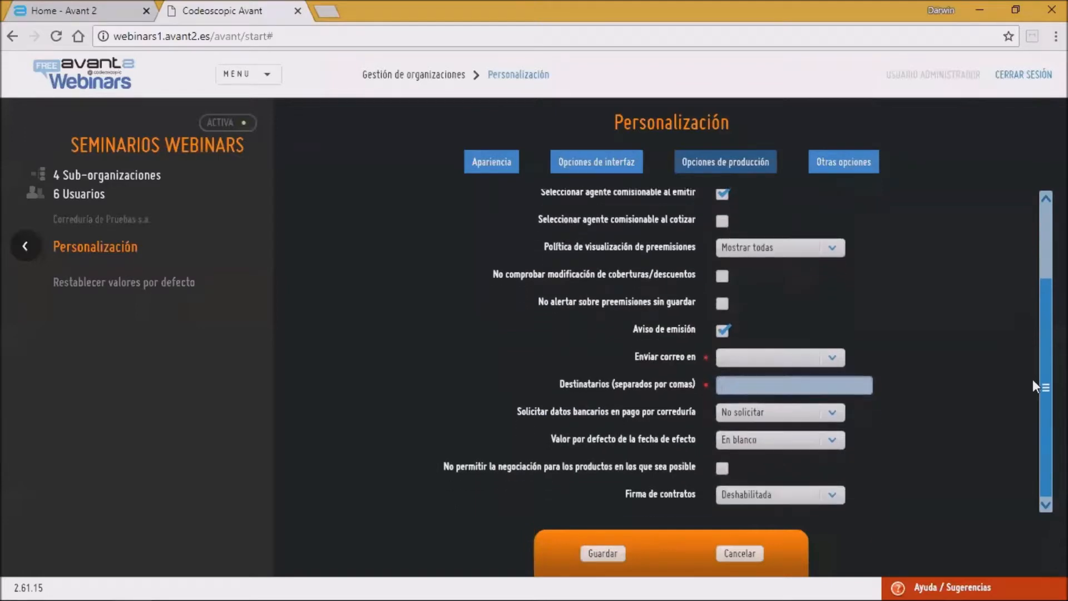
Step: Check the Otras opciones, leave Personalización without saving, and step into Punto de Venta 3 and back
left_click(825, 162)
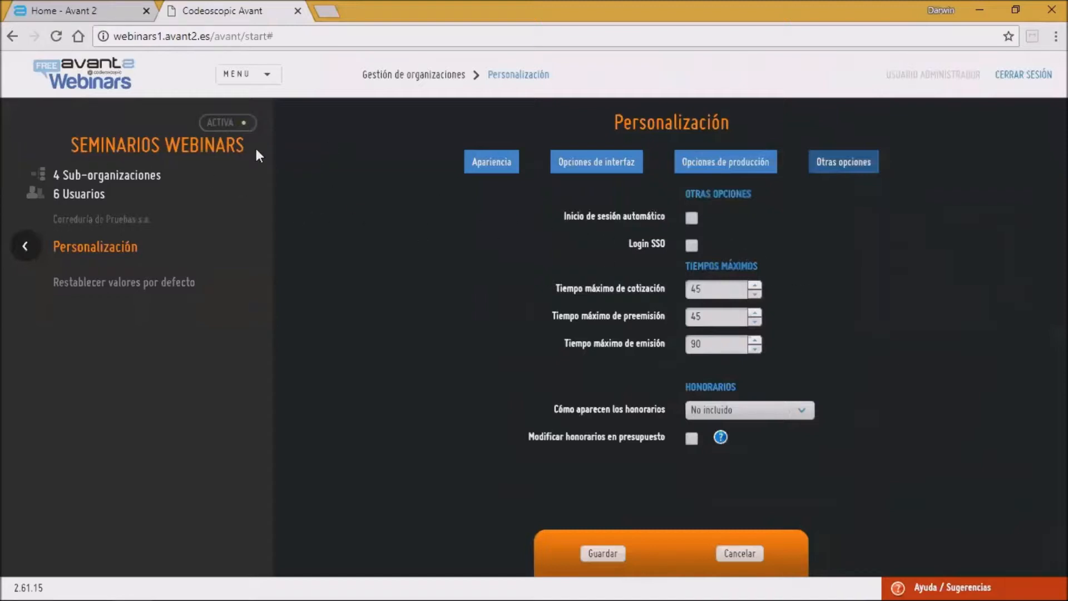
left_click(23, 241)
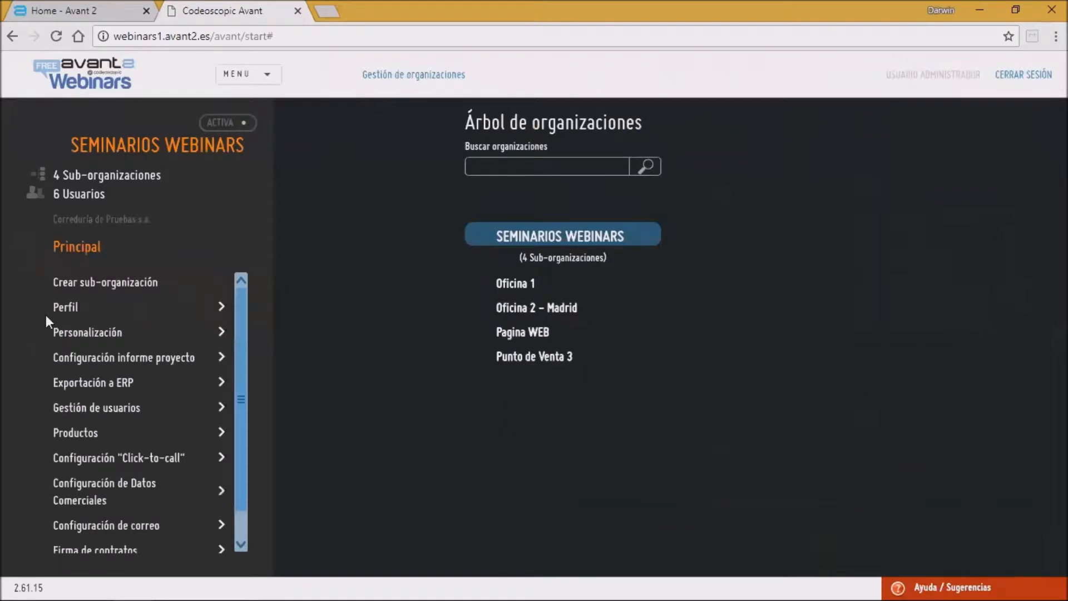
left_click(533, 357)
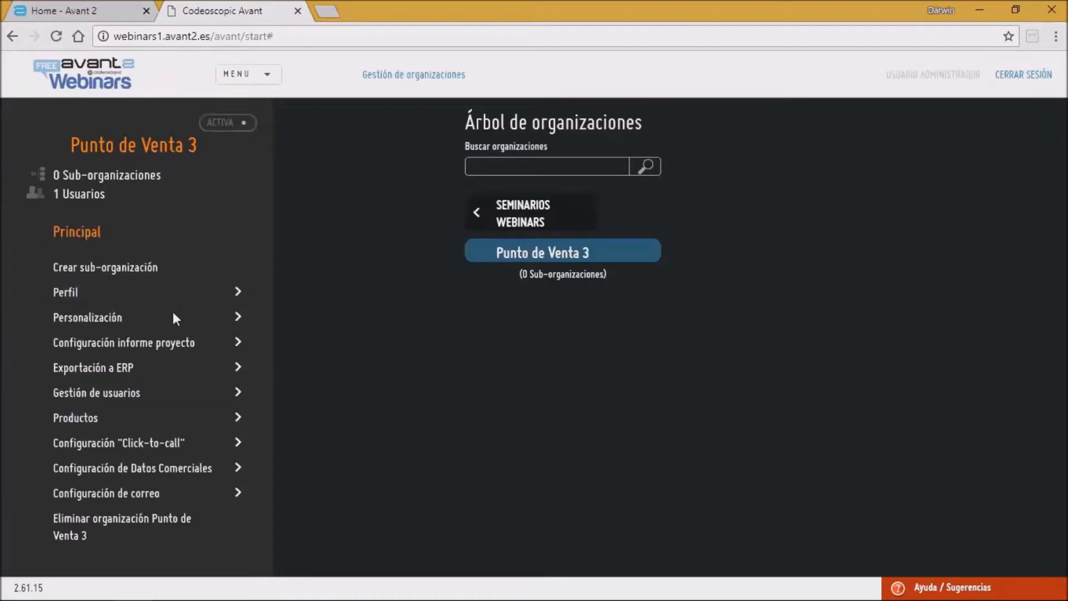
left_click(476, 217)
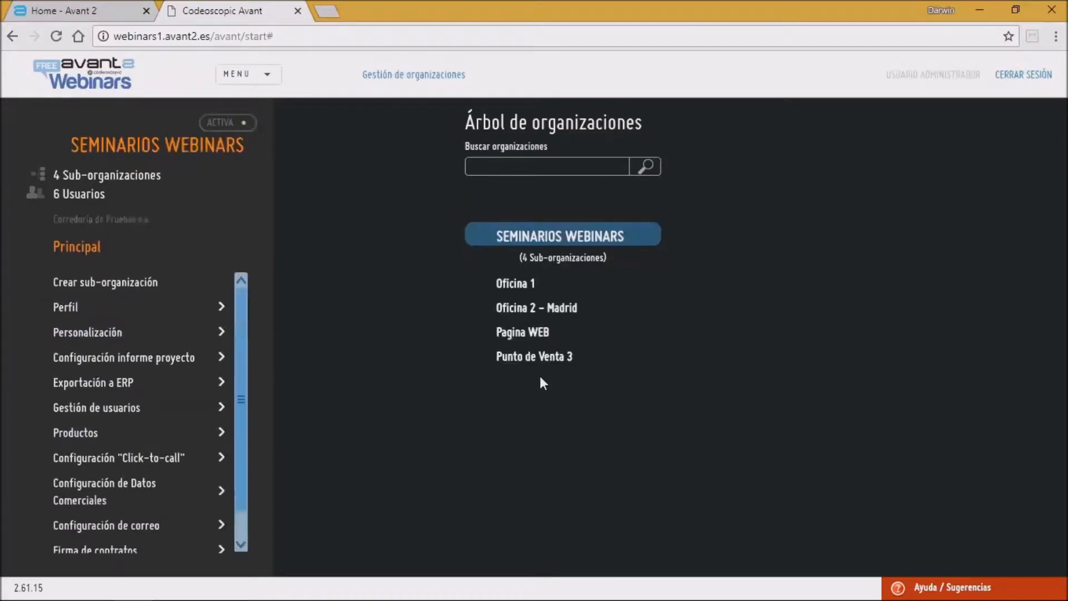
Step: Open Pagina WEB's Personalización settings and switch to its Otras opciones
left_click(532, 334)
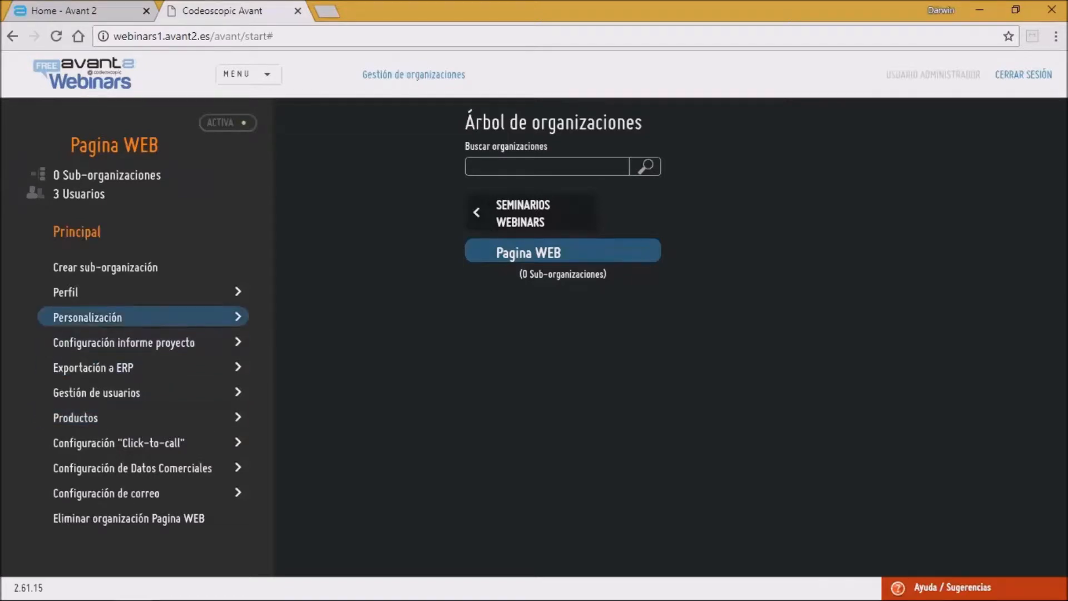
left_click(140, 317)
left_click(845, 164)
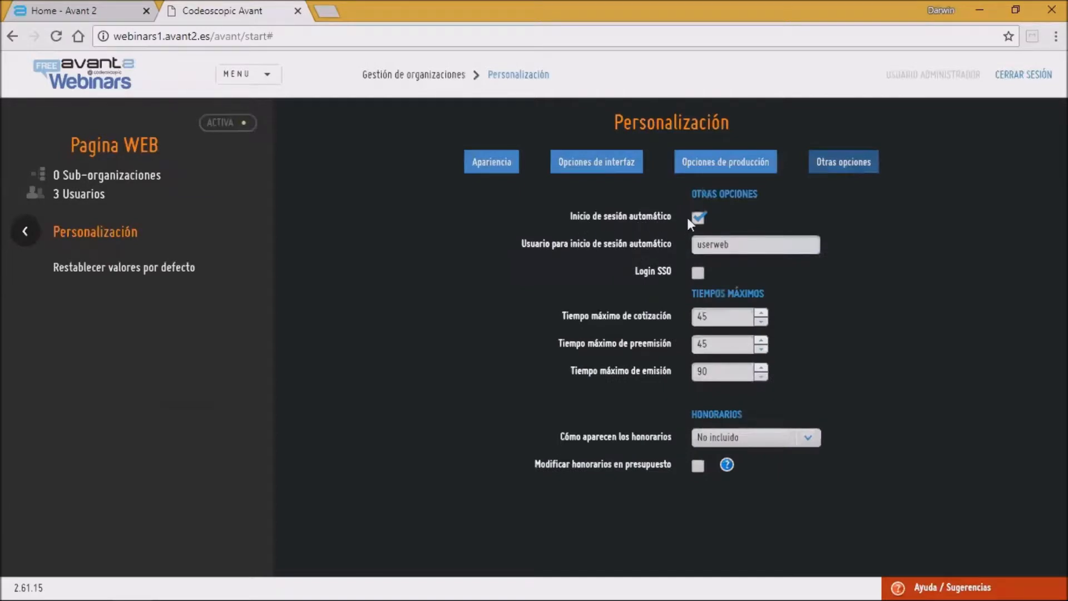
Step: Examine the automatic login user field and the three Tiempos máximos values
double_click(737, 249)
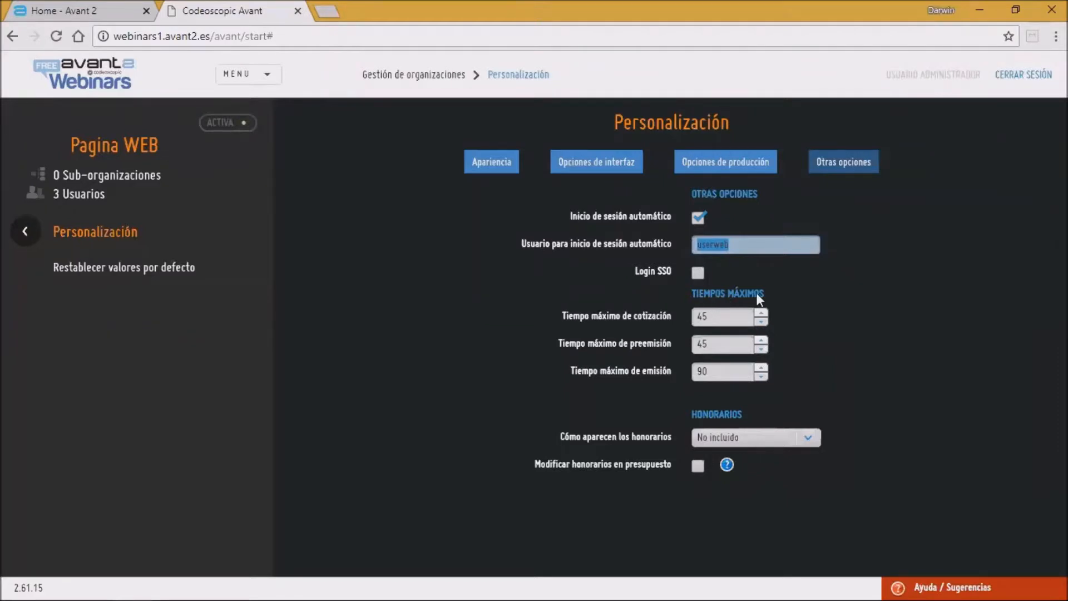
left_click(721, 316)
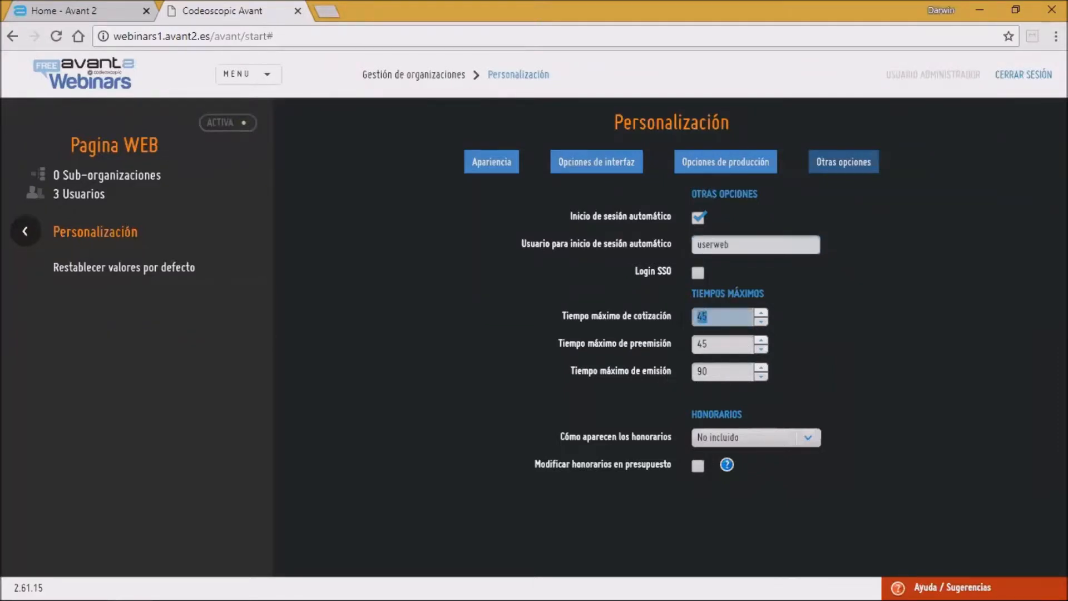
left_click(722, 343)
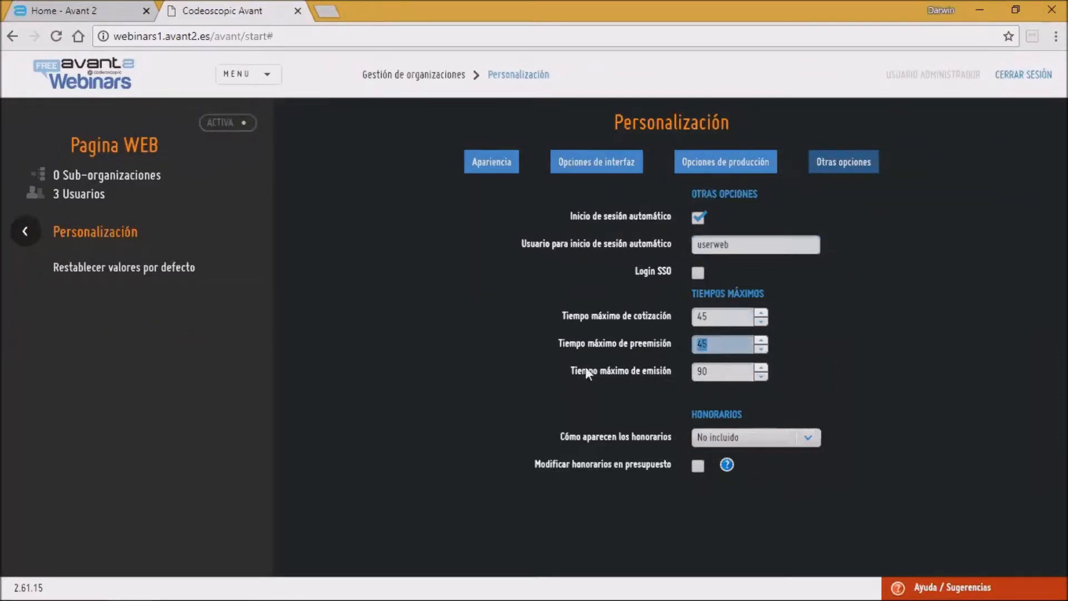
key("Tab")
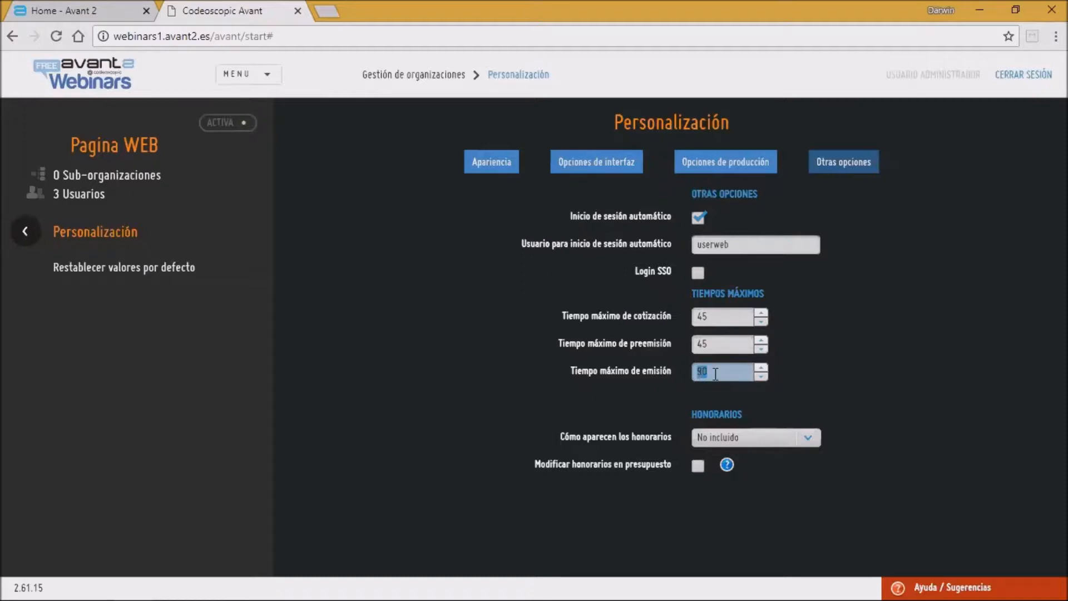
left_click(713, 372)
left_click(720, 349)
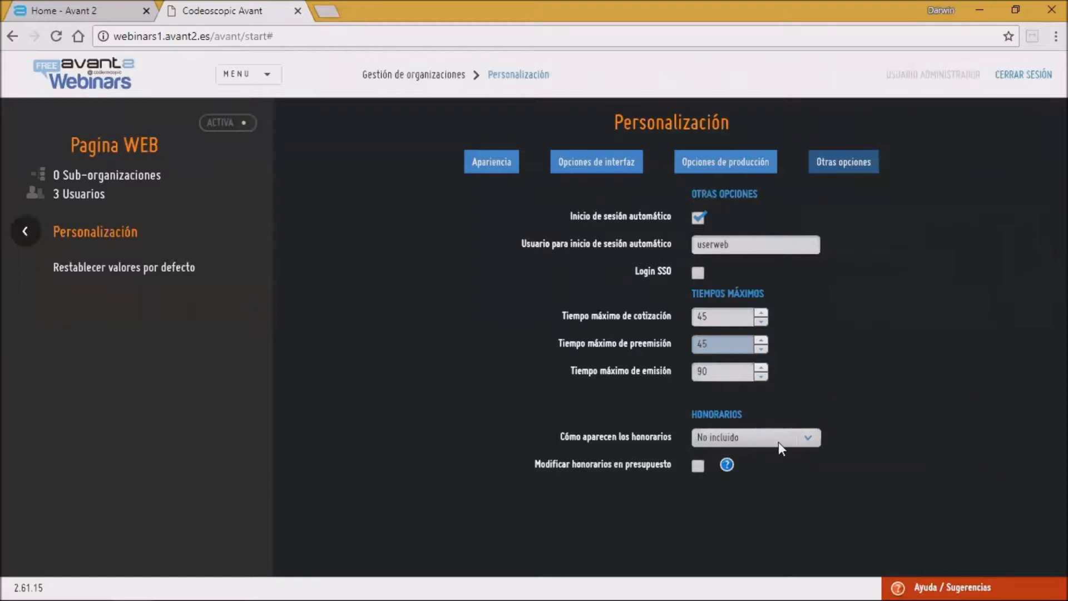
Step: Try the Cómo aparecen los honorarios choices and tick Modificar honorarios en presupuesto, then cancel the changes
left_click(810, 439)
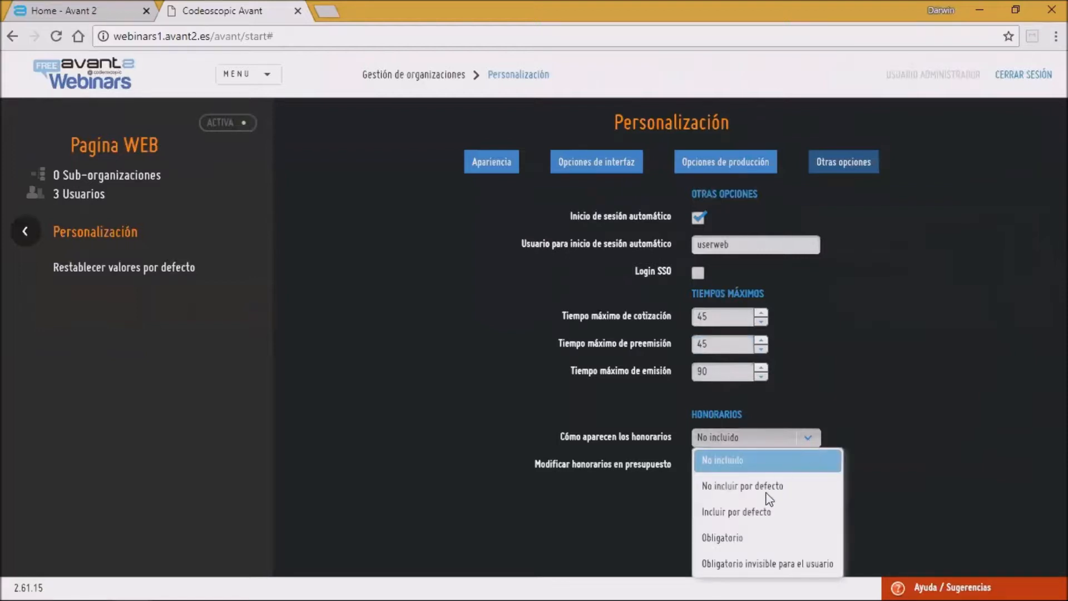
left_click(807, 437)
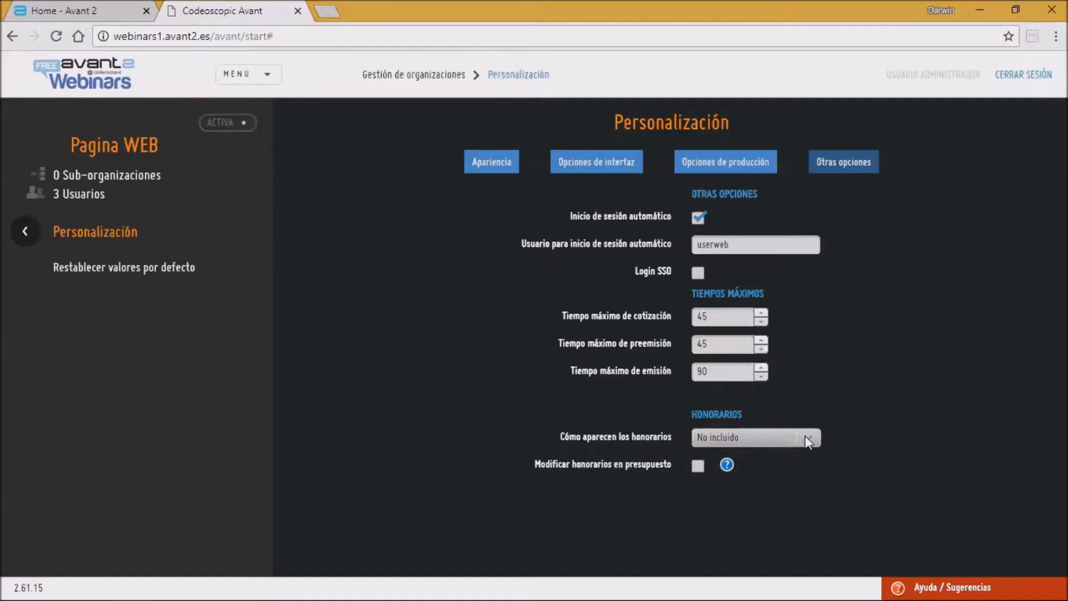
left_click(700, 467)
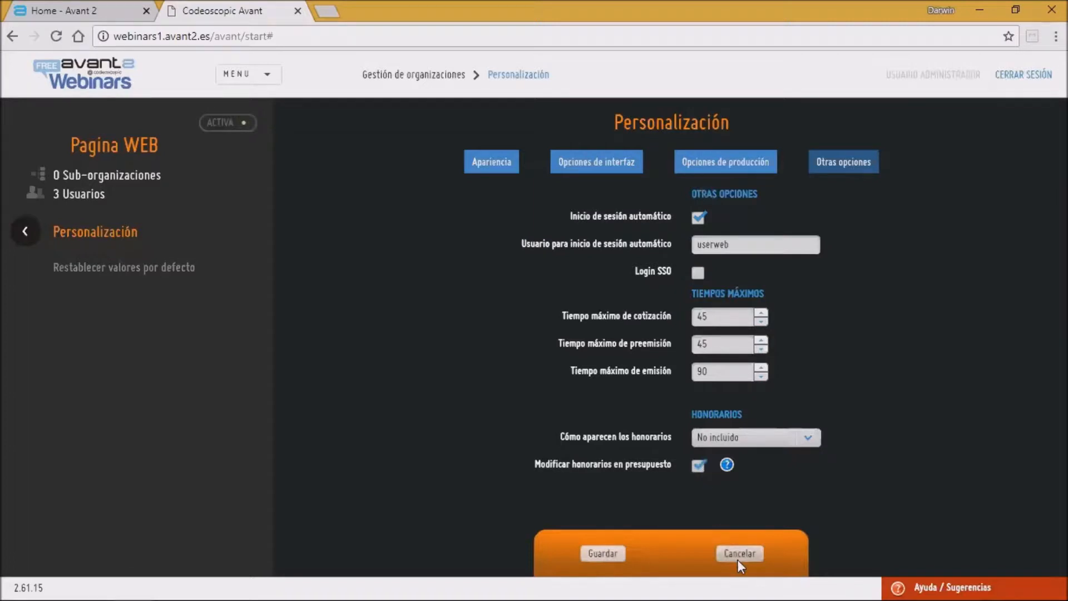
left_click(744, 553)
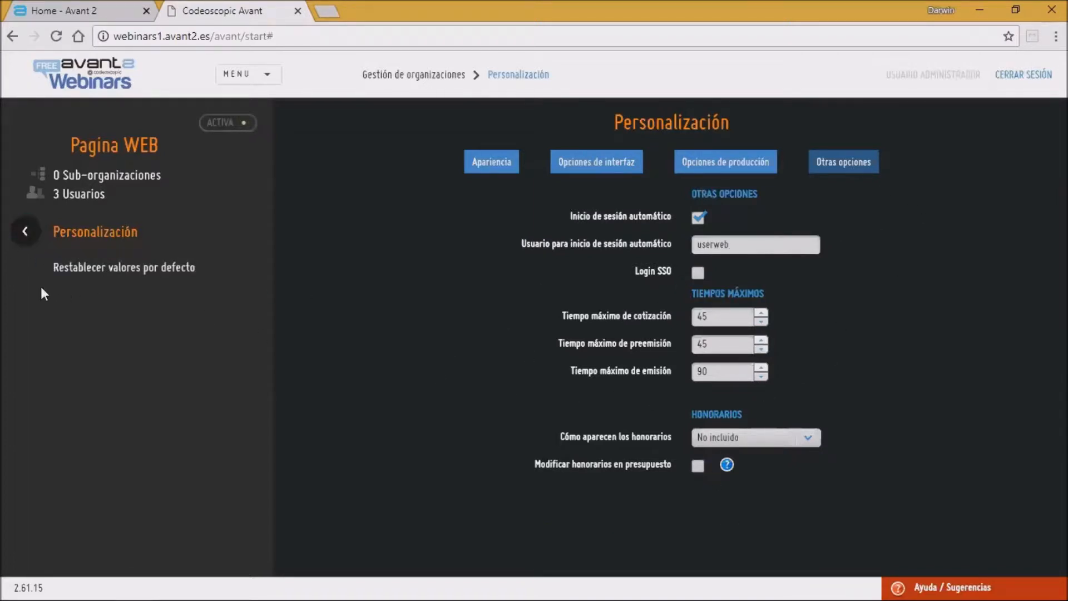
Step: Go back to Seminarios Webinars in the tree and open its Configuración informe proyecto settings
left_click(29, 236)
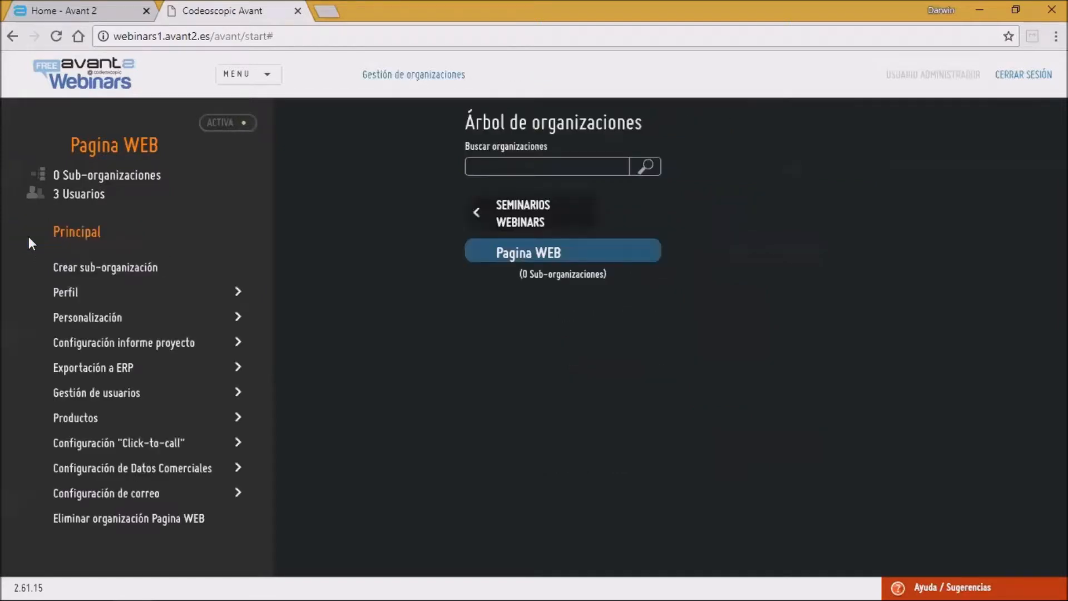
left_click(527, 206)
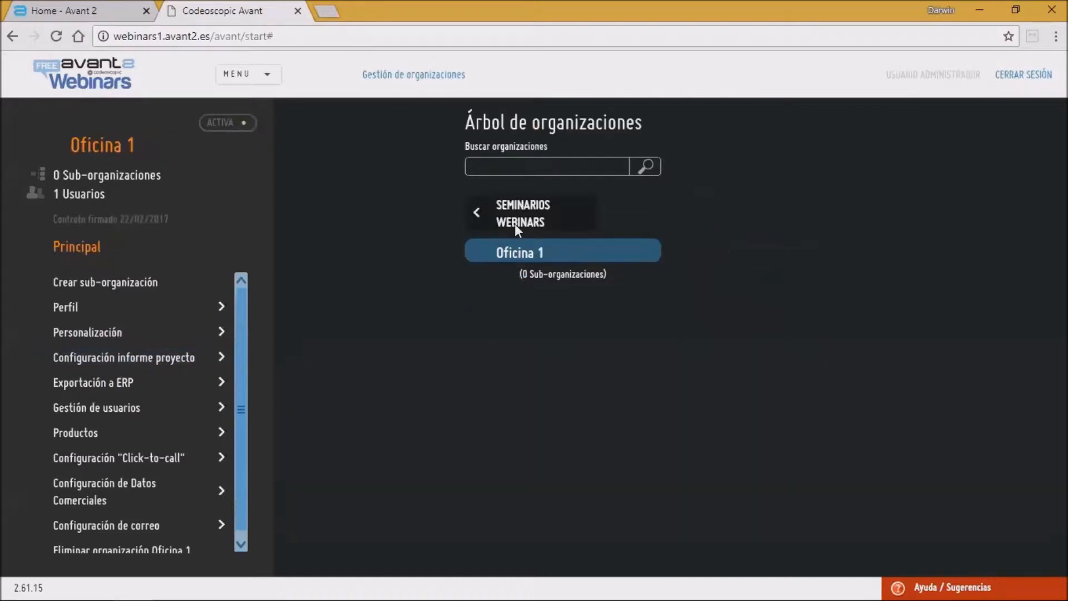
left_click(513, 223)
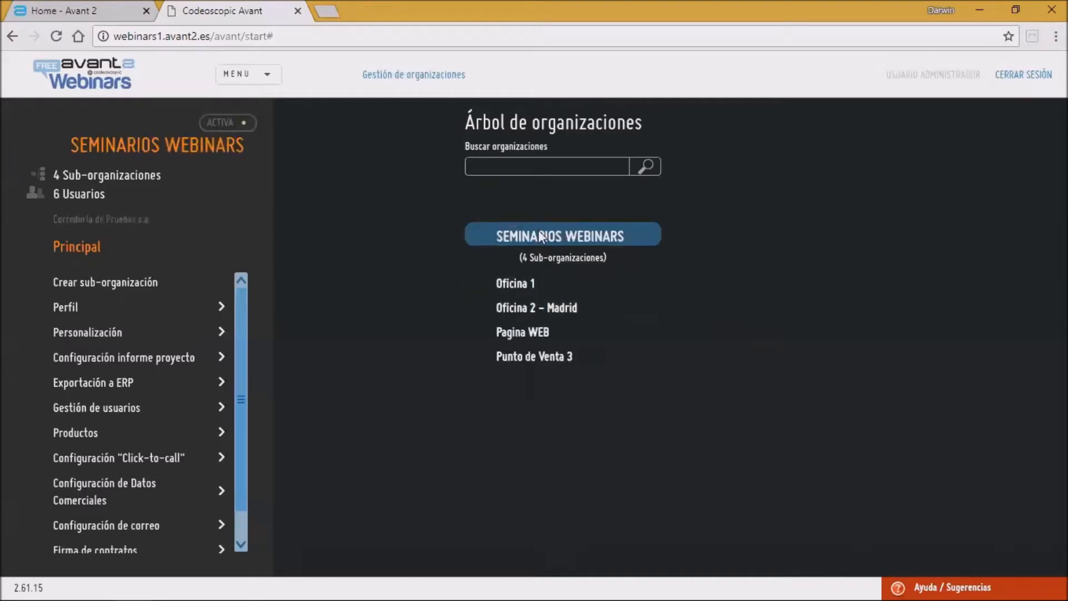
left_click(166, 356)
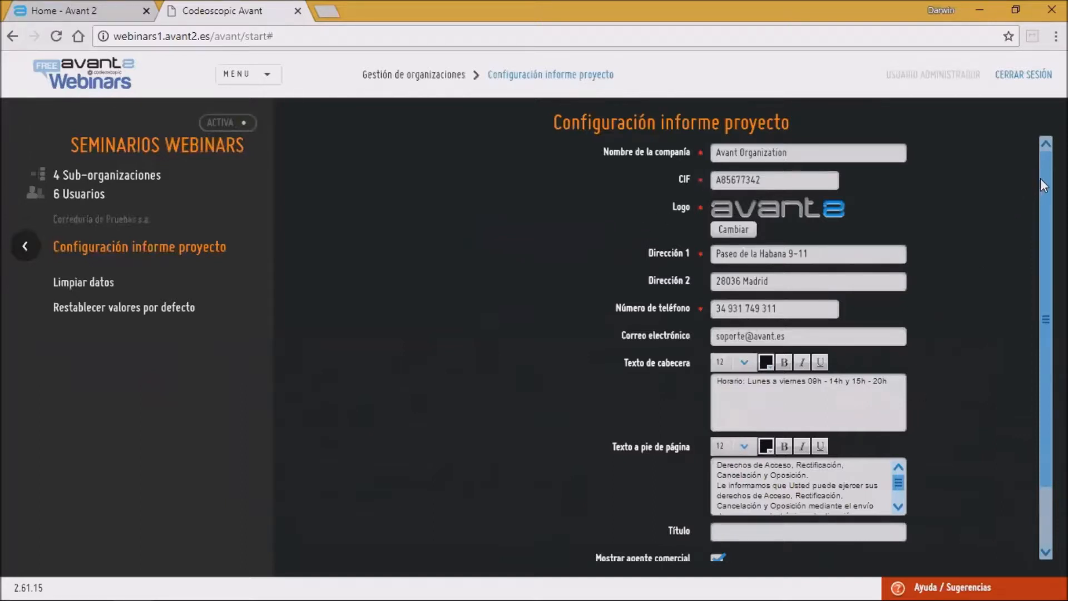
Step: Browse the Configuración informe proyecto form and open the logo file chooser, closing it unused
scroll(1042, 294, "down", 3)
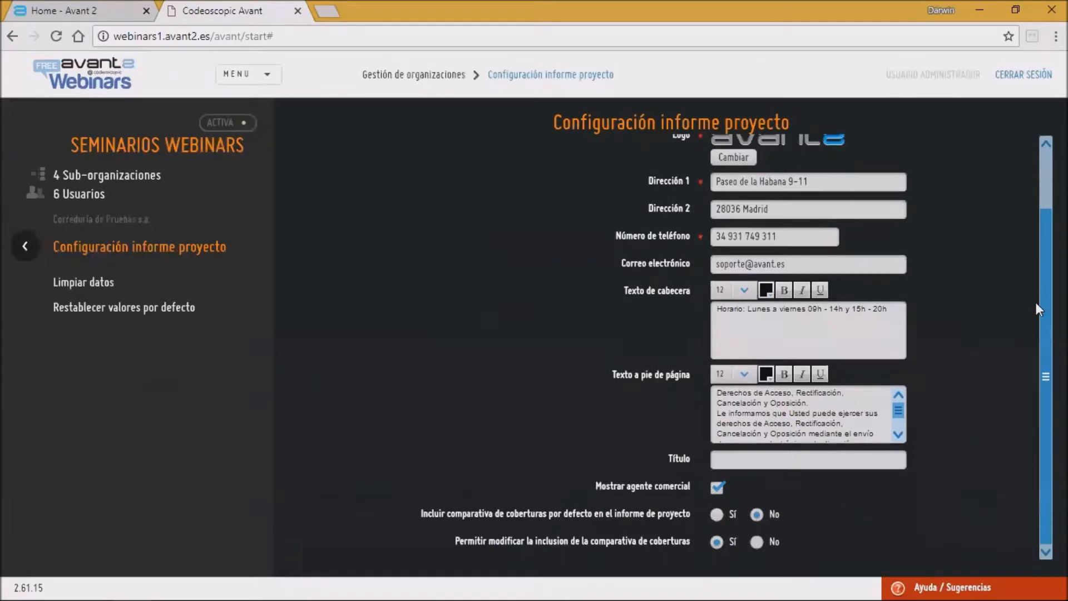
scroll(1030, 185, "up", 3)
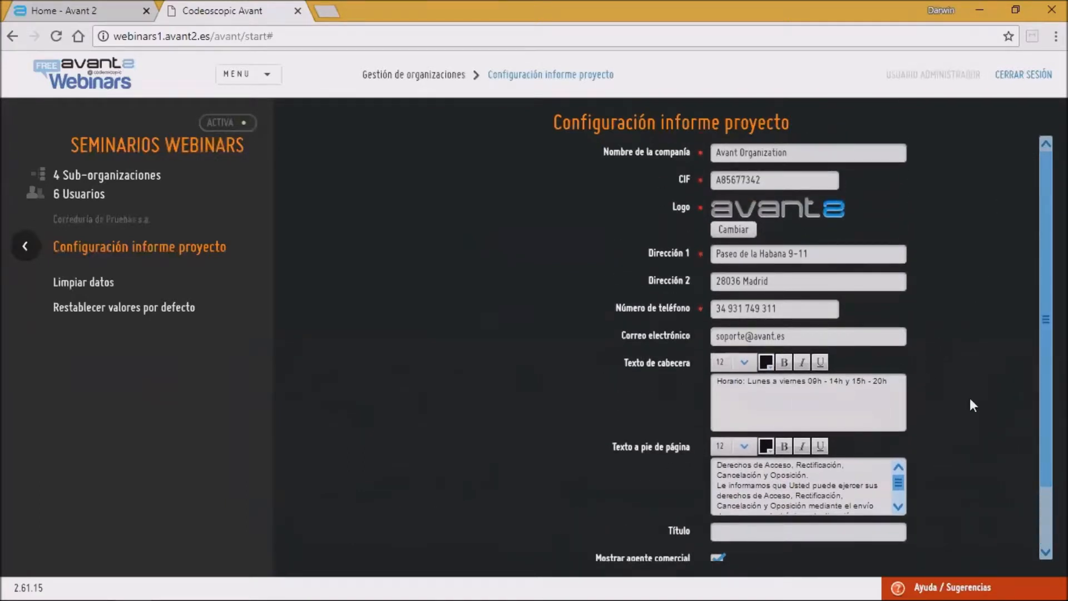
left_click(733, 228)
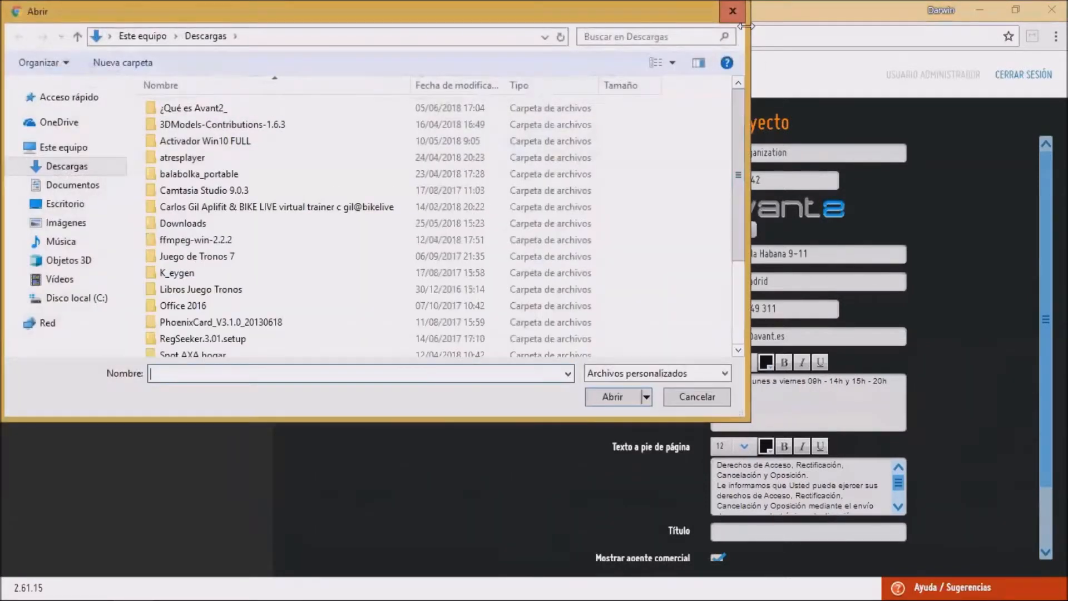
left_click(733, 11)
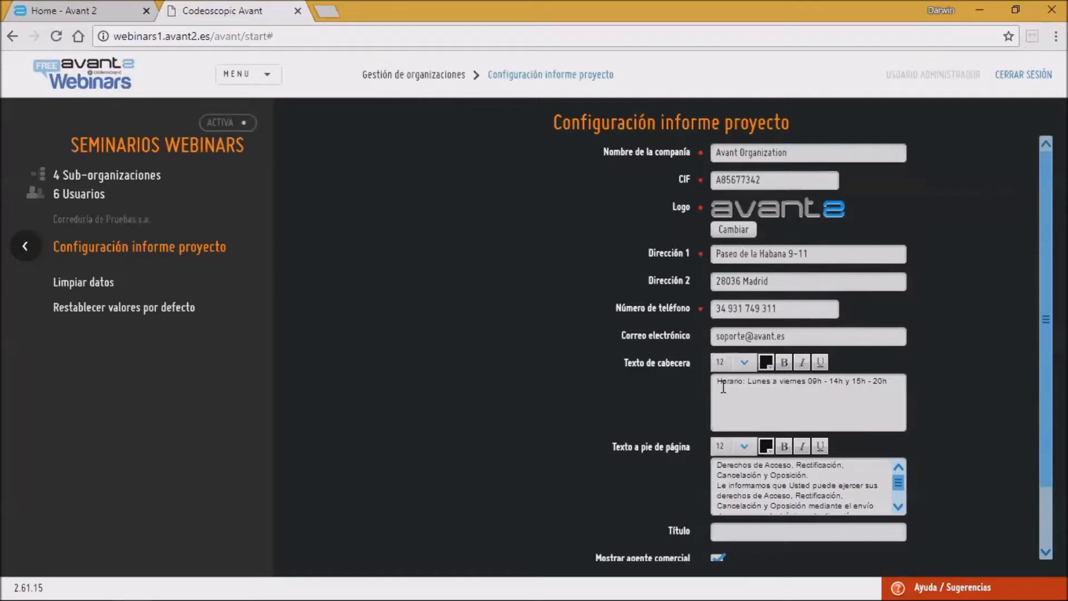
Step: Set the header and footer texts to font size 10 and add a closing period to the footer text
left_click_drag(719, 385, 904, 383)
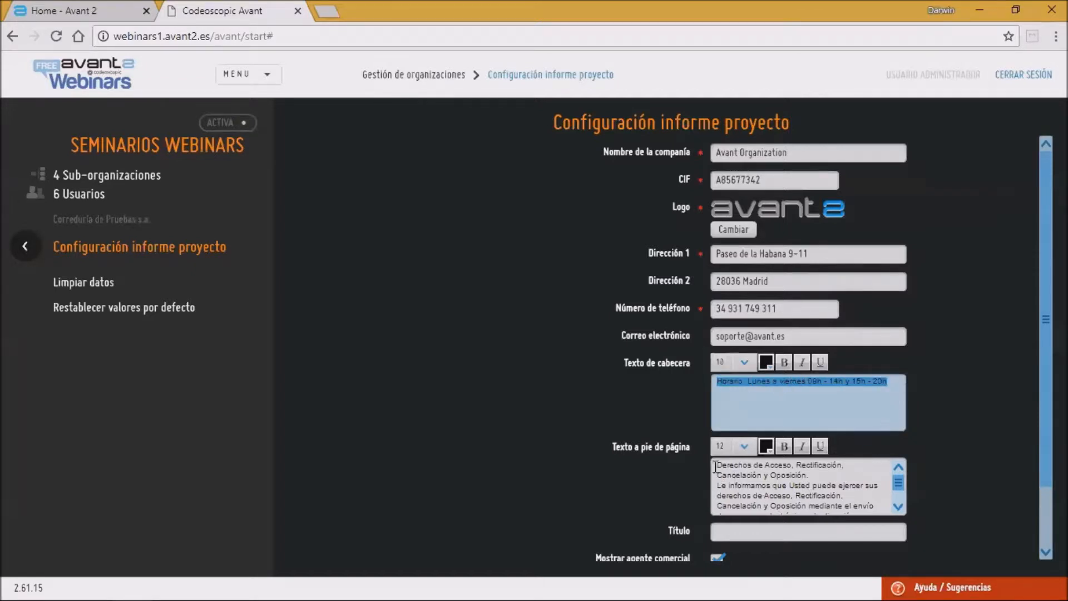
left_click_drag(719, 465, 779, 515)
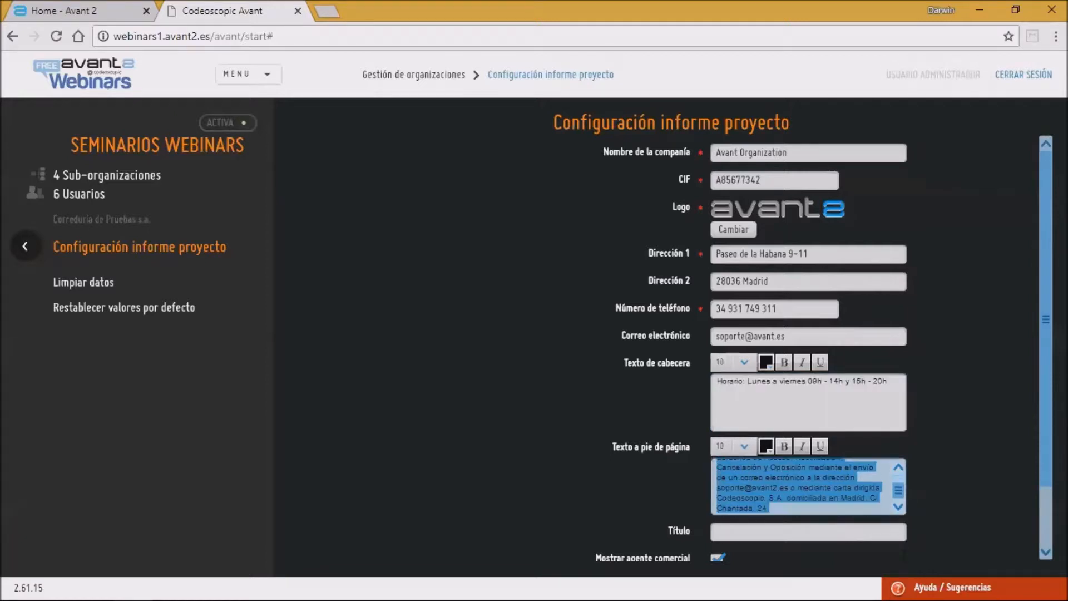
left_click(791, 507)
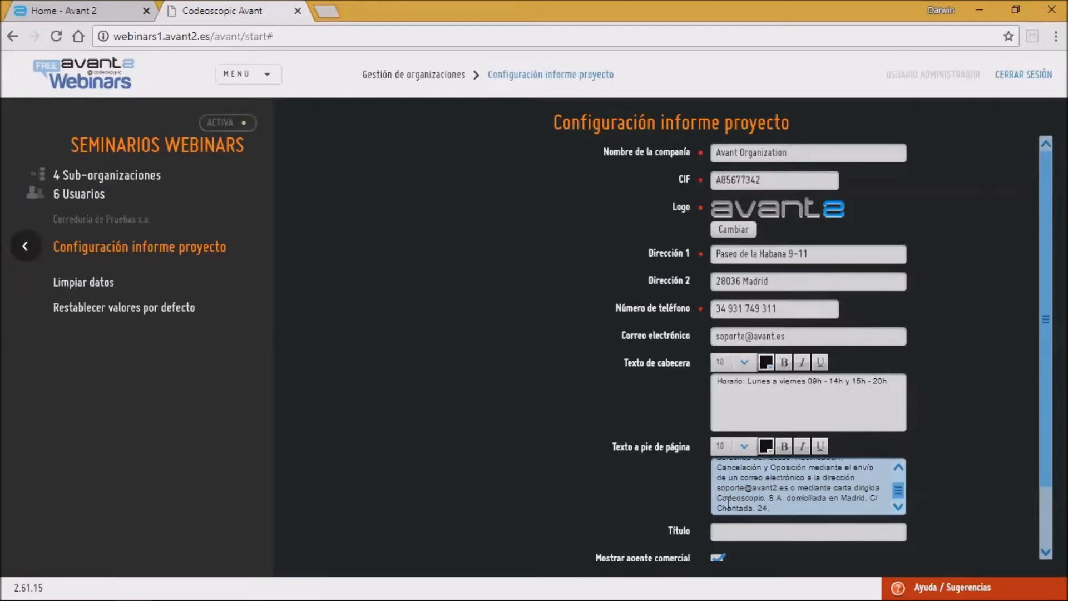
key("BackSpace")
key("BackSpace")
mouse_move(903, 491)
left_mouse_down()
mouse_move(902, 481)
mouse_move(899, 502)
left_mouse_up()
left_click(777, 505)
type(".")
Step: Select Codeoscopic, S.A. in the footer text and review the rest of the form
left_click_drag(785, 498, 717, 498)
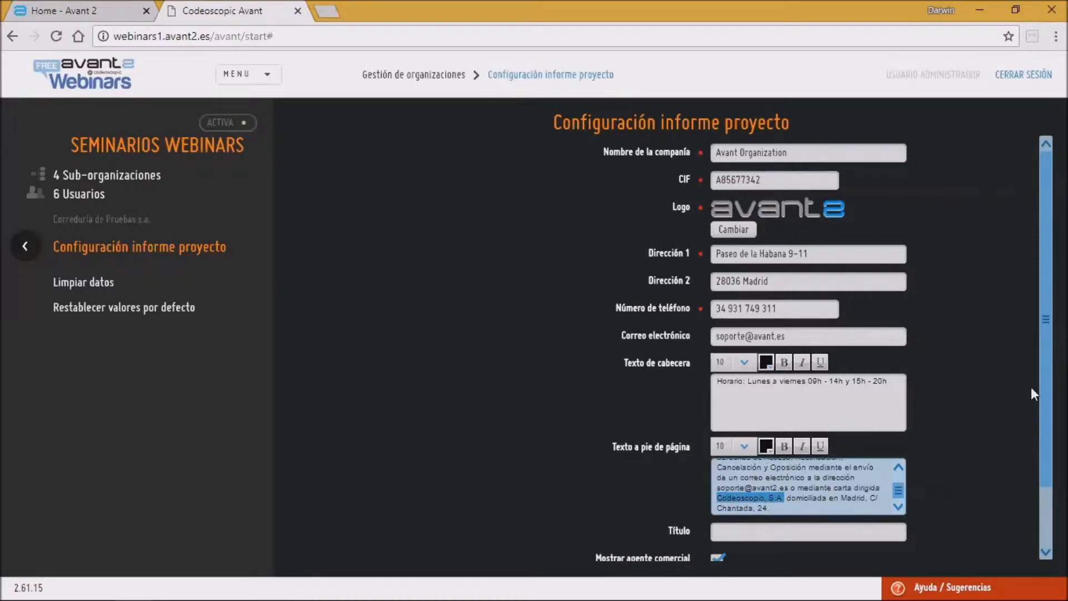
scroll(1033, 493, "down", 1)
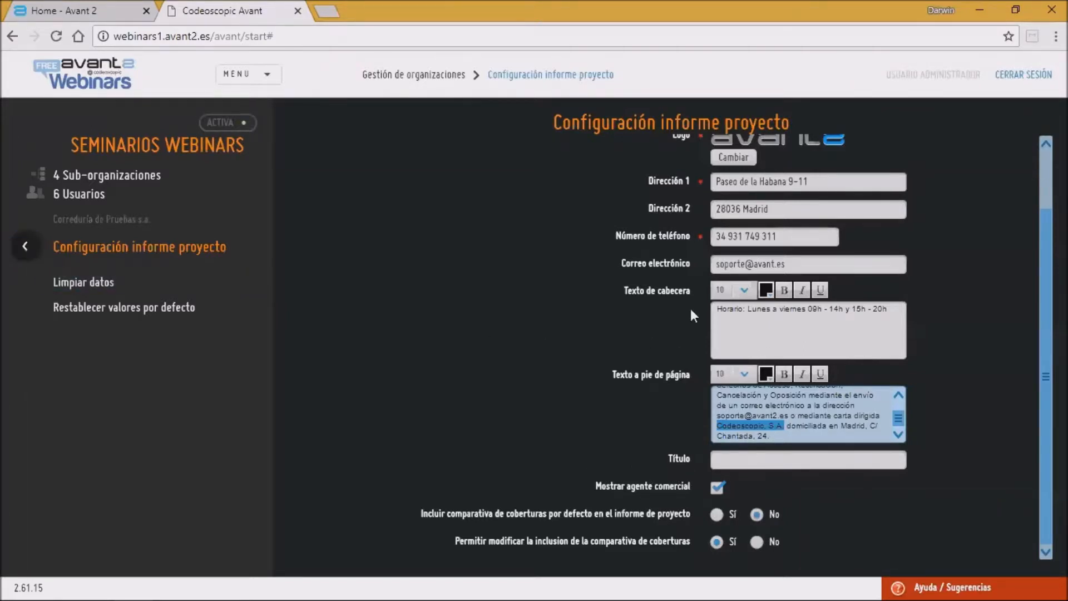
scroll(692, 266, "up", 2)
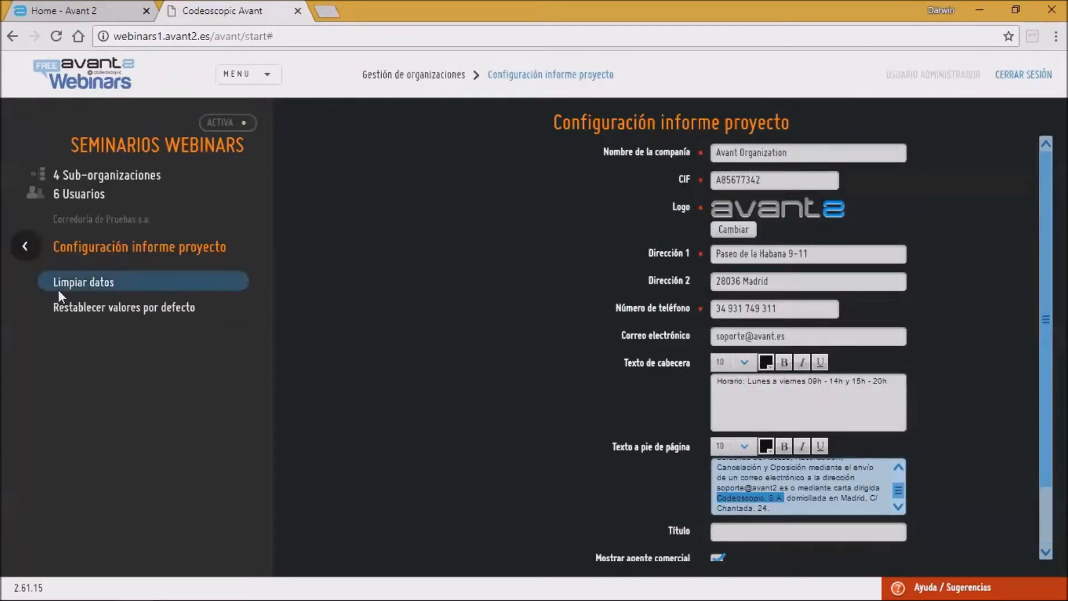
Step: Go back to the organization tree, select Oficina 1 and open its Configuración informe proyecto settings
left_click(25, 246)
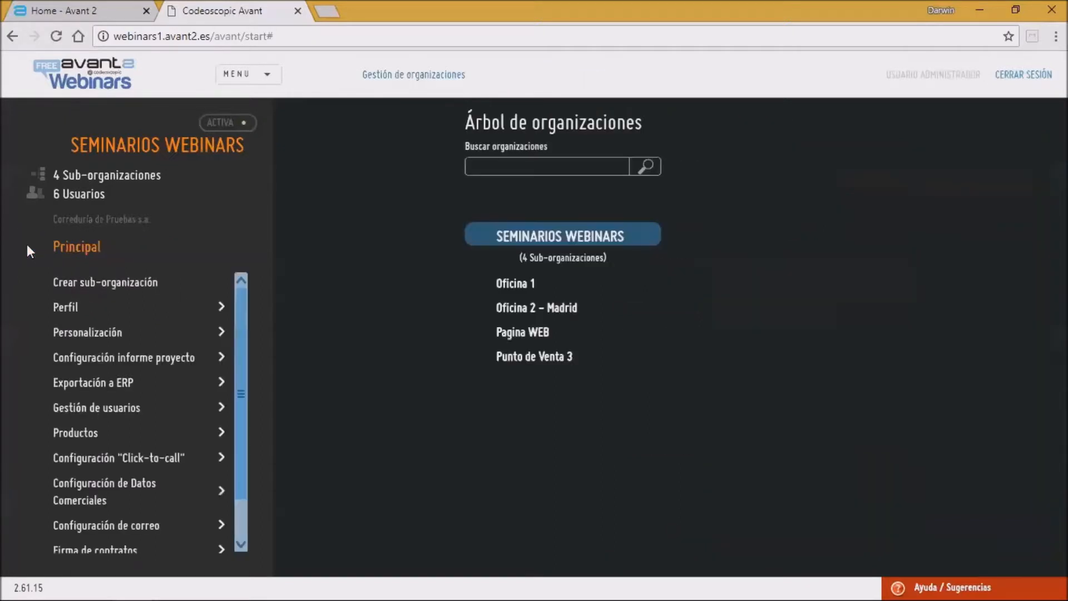
left_click(522, 285)
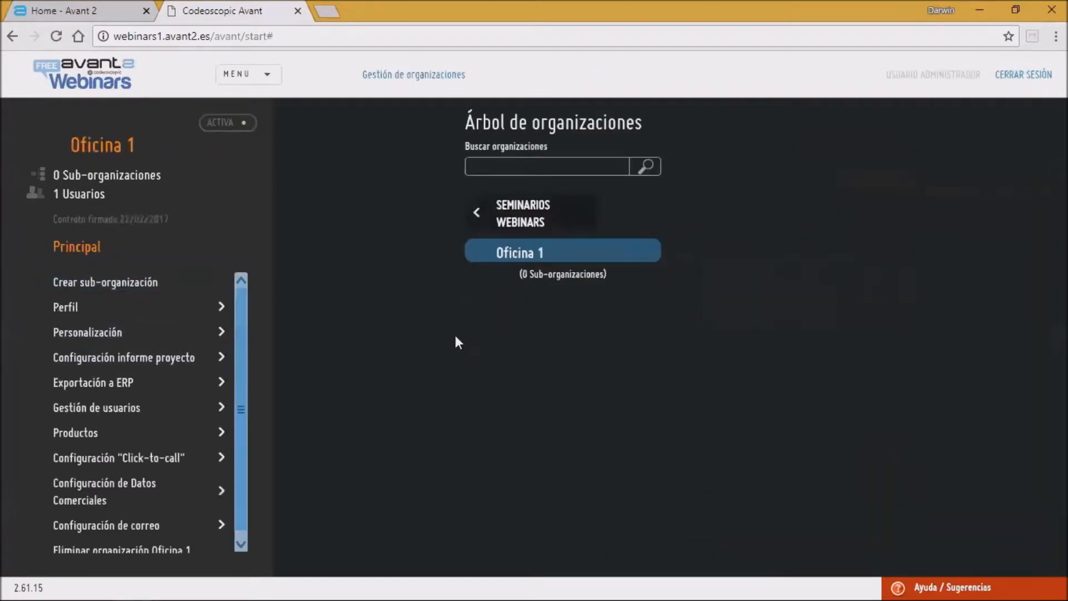
left_click(92, 363)
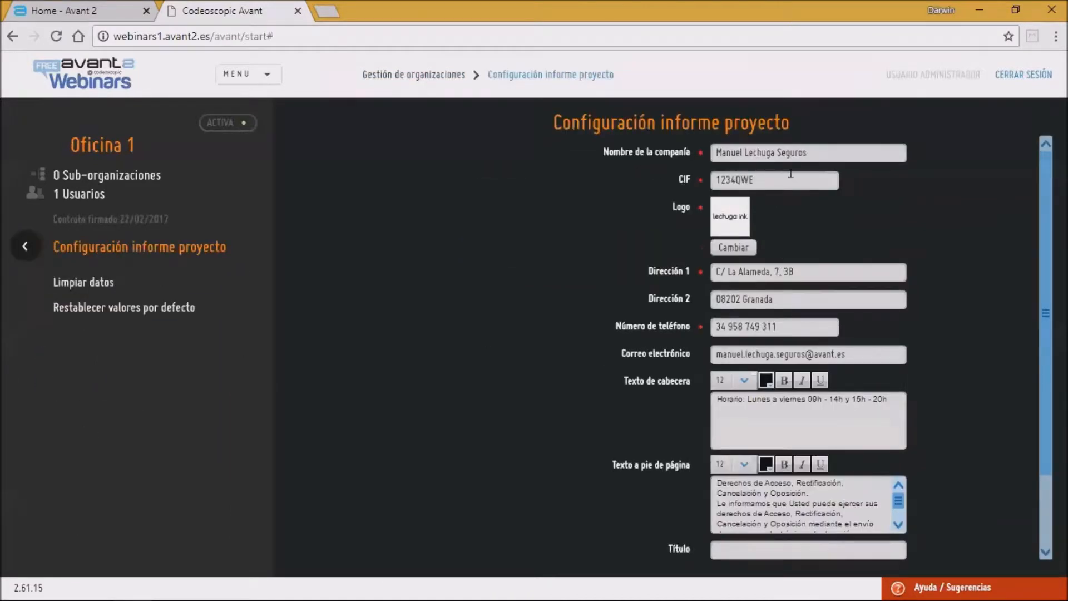
Step: Review Oficina 1's project report form, selecting the company name, and return to the organization tree
left_click_drag(836, 152, 572, 206)
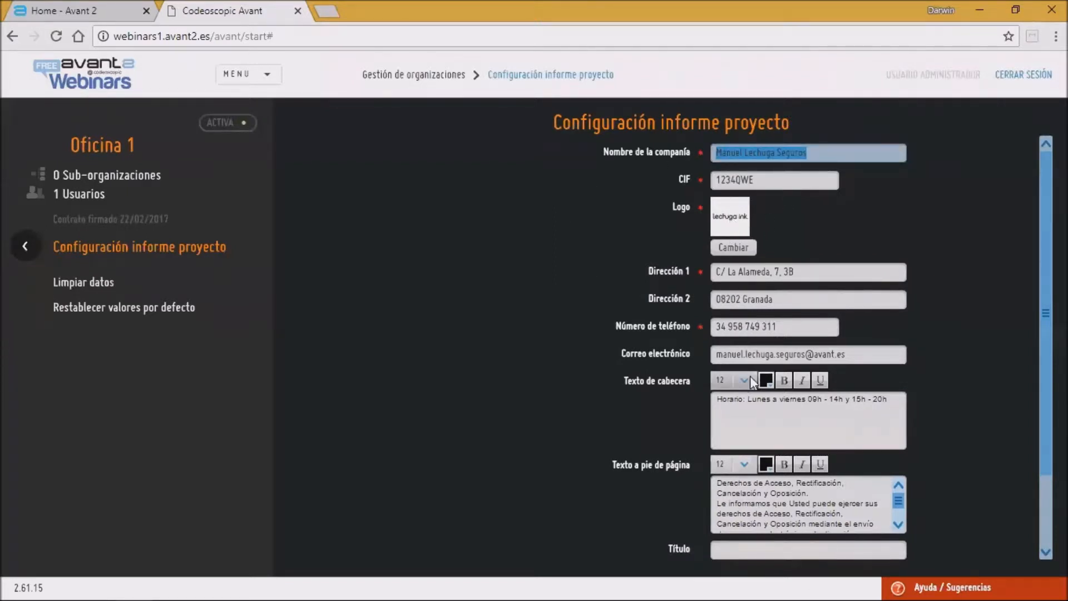
scroll(783, 498, "down", 1)
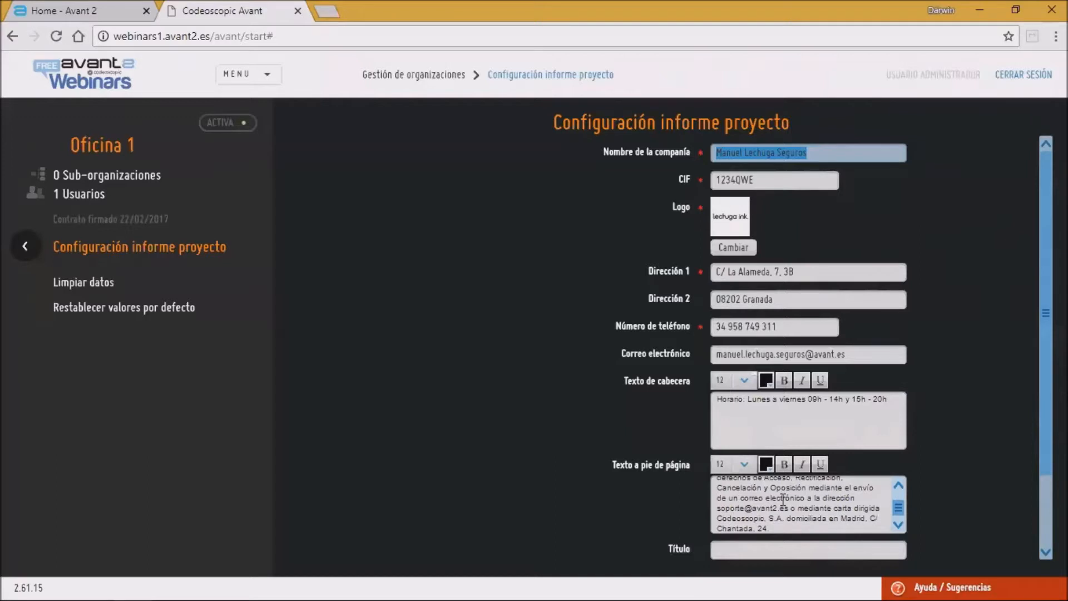
scroll(1046, 312, "down", 2)
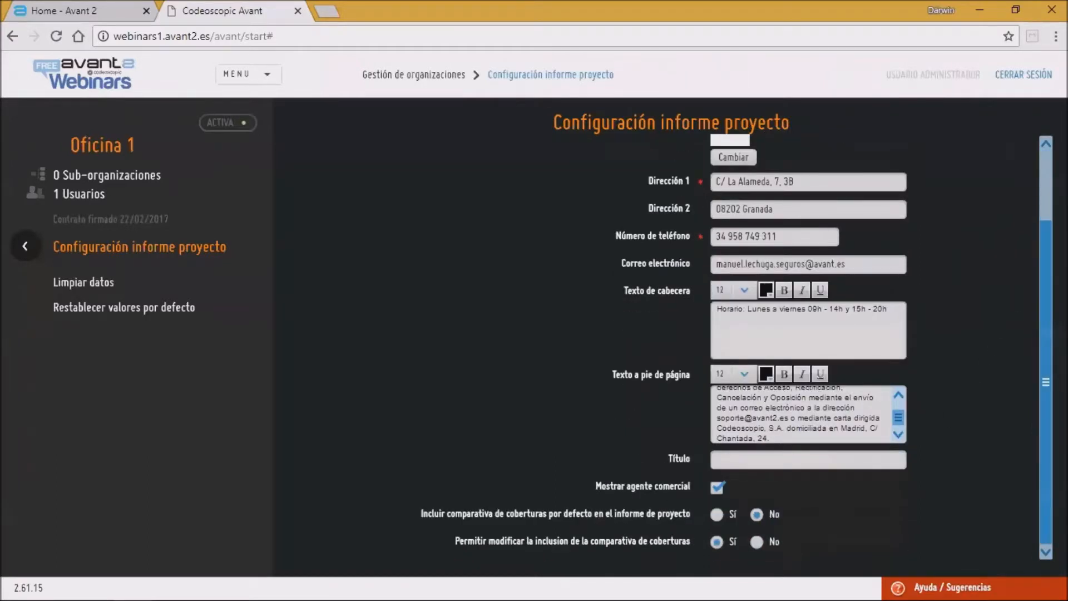
scroll(1046, 311, "up", 3)
left_click(15, 236)
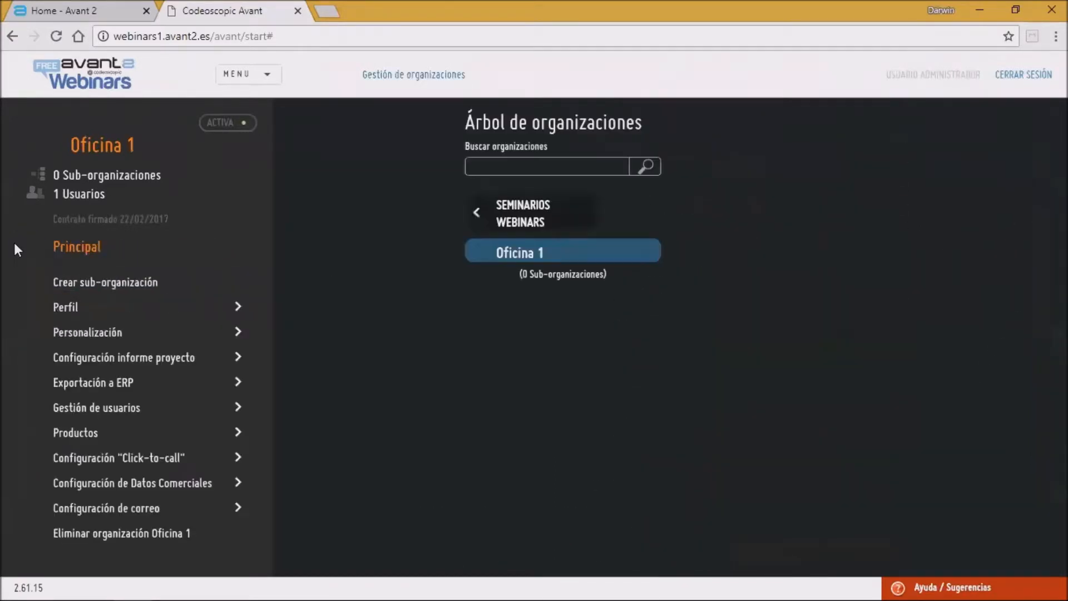
Step: Return to Seminarios Webinars, open its Gestión de usuarios page and go back to the main menu
left_click(512, 210)
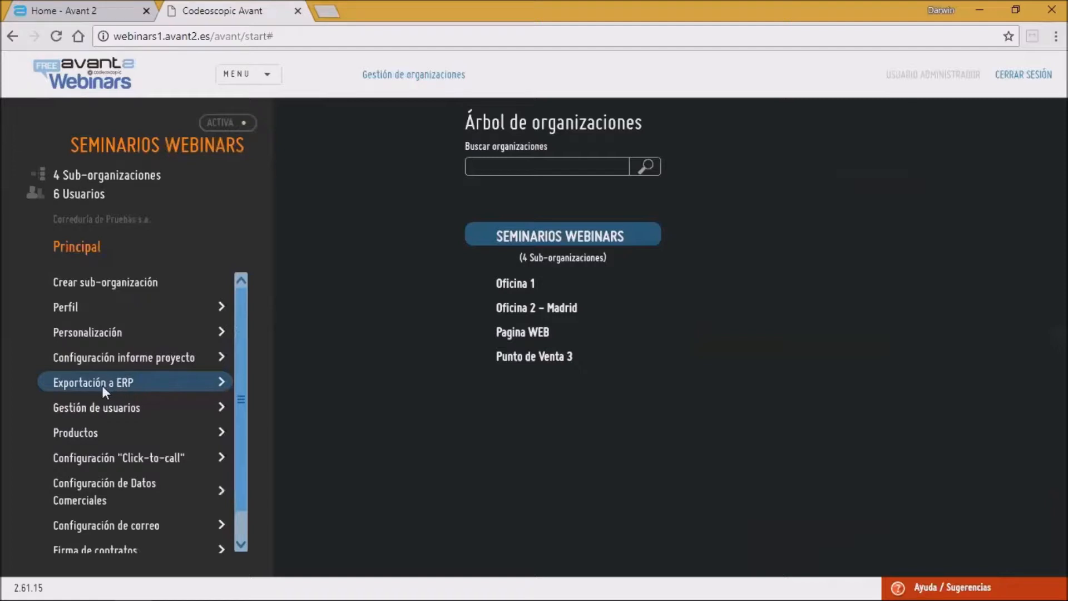
left_click(75, 407)
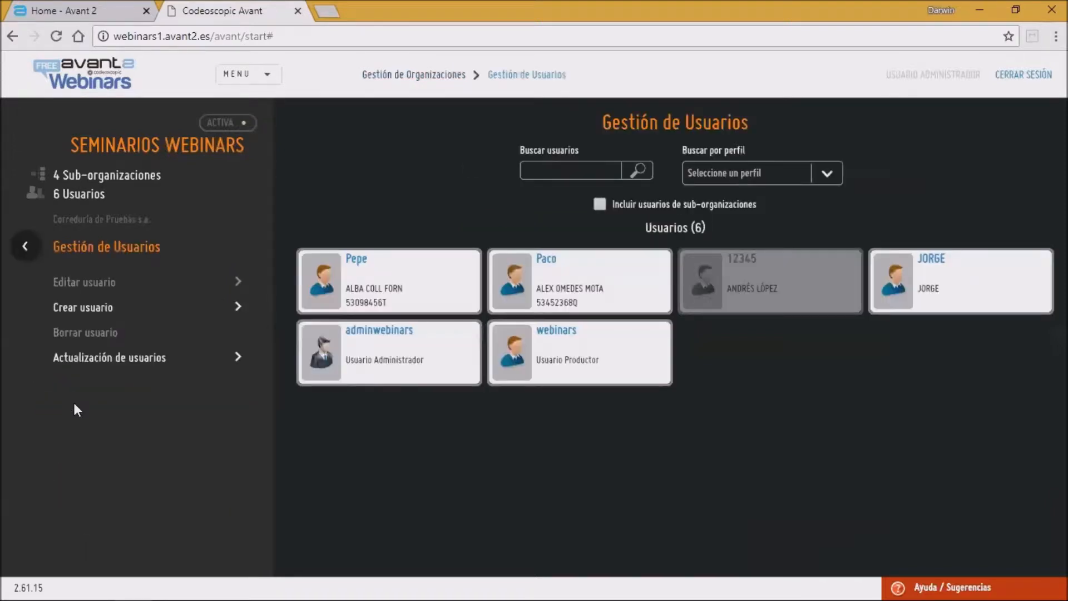
left_click(25, 251)
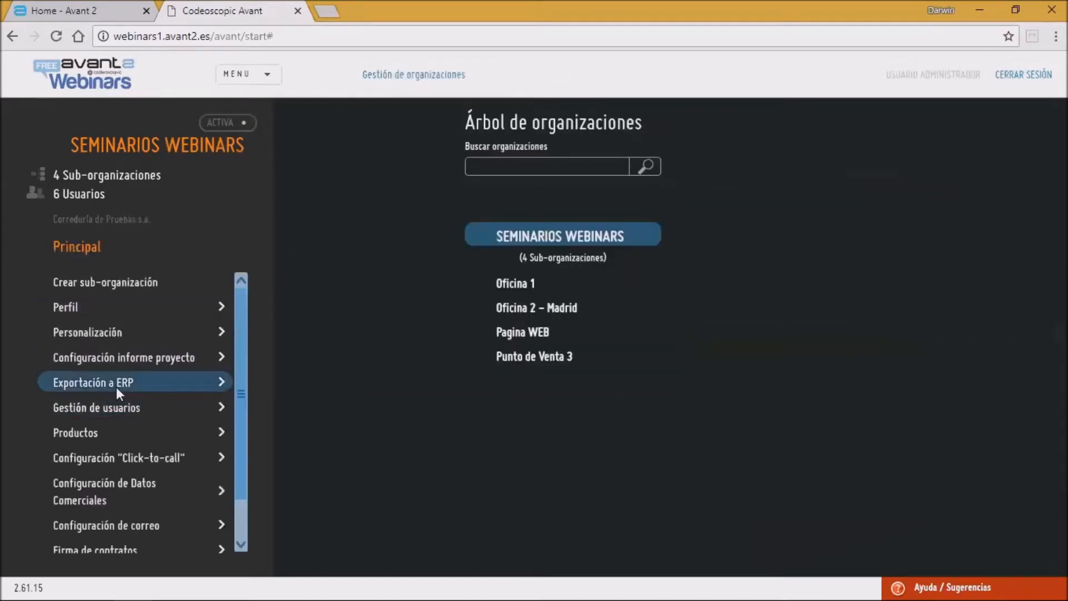
Step: Open Exportación a ERP and review the Exportación de pólizas form, then go back
left_click(116, 386)
left_click(151, 288)
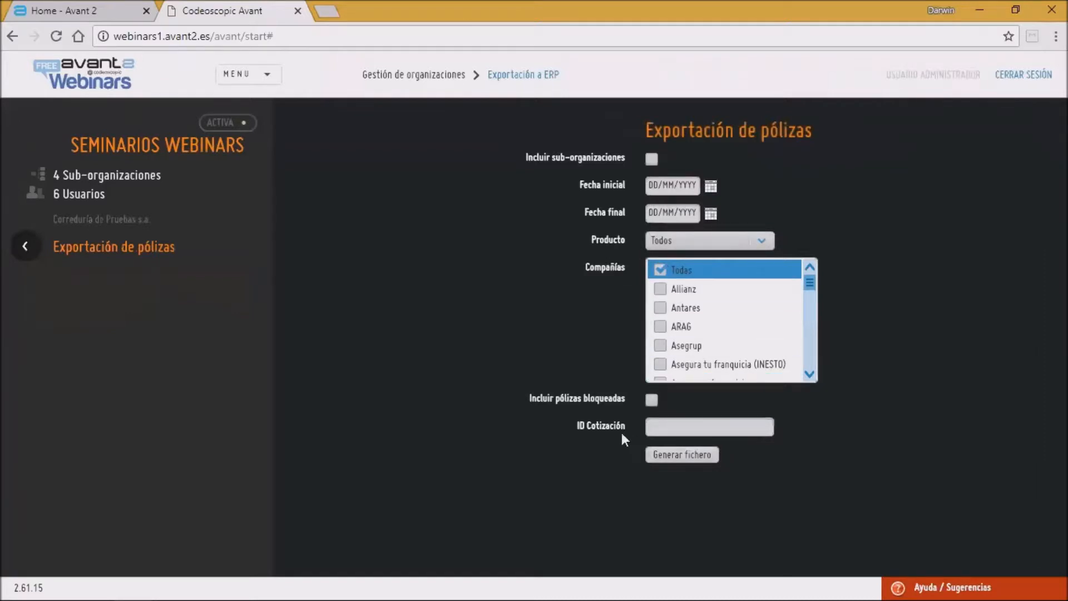
left_click(668, 425)
left_click(25, 245)
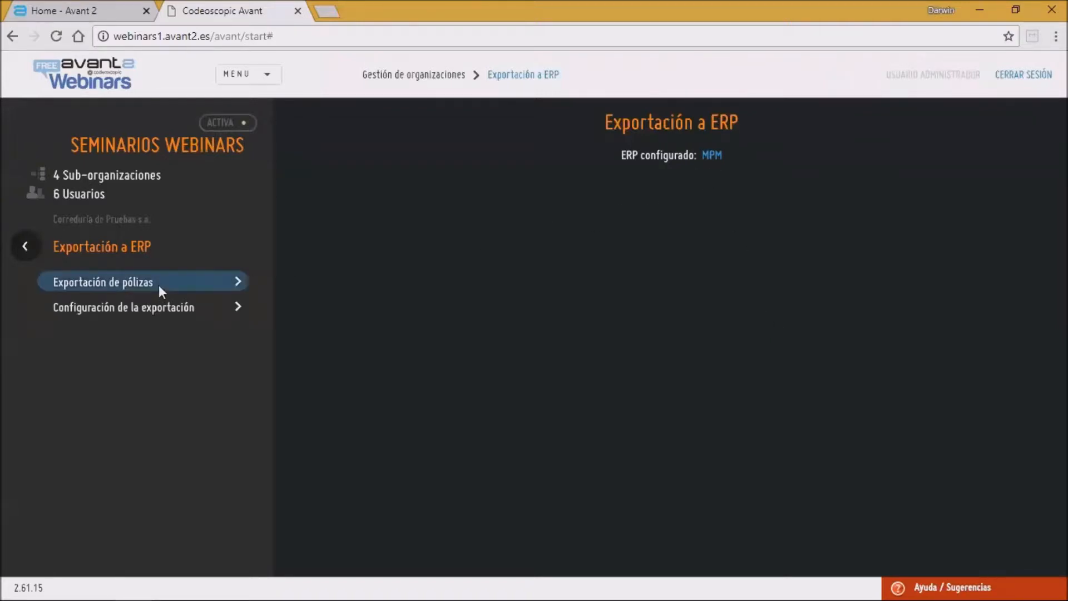
Step: Open the export configuration's Mapeo de formas de pago page and return to the main menu
left_click(73, 313)
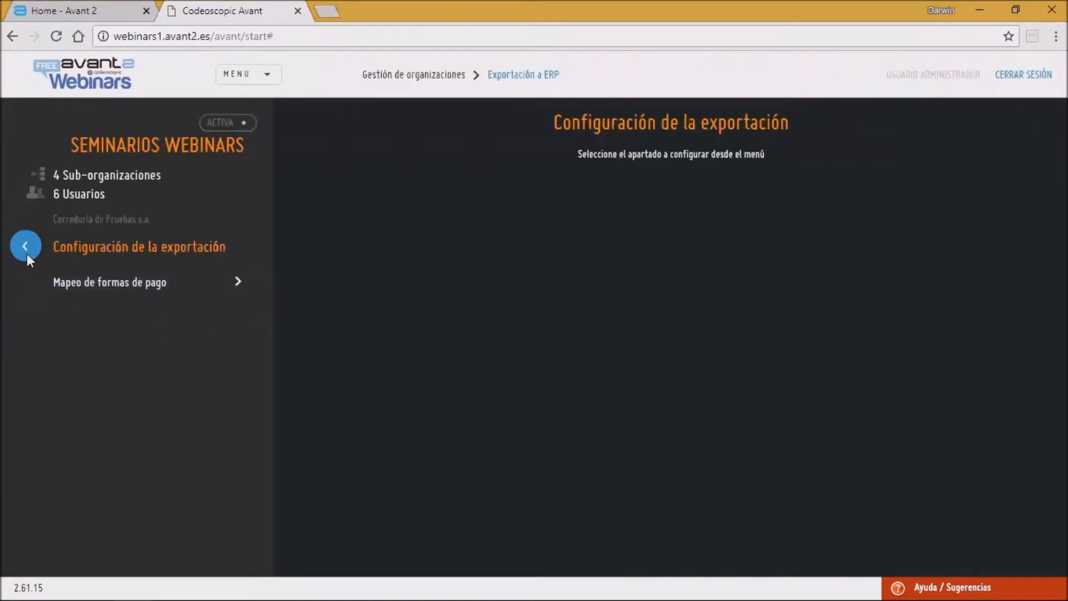
left_click(107, 283)
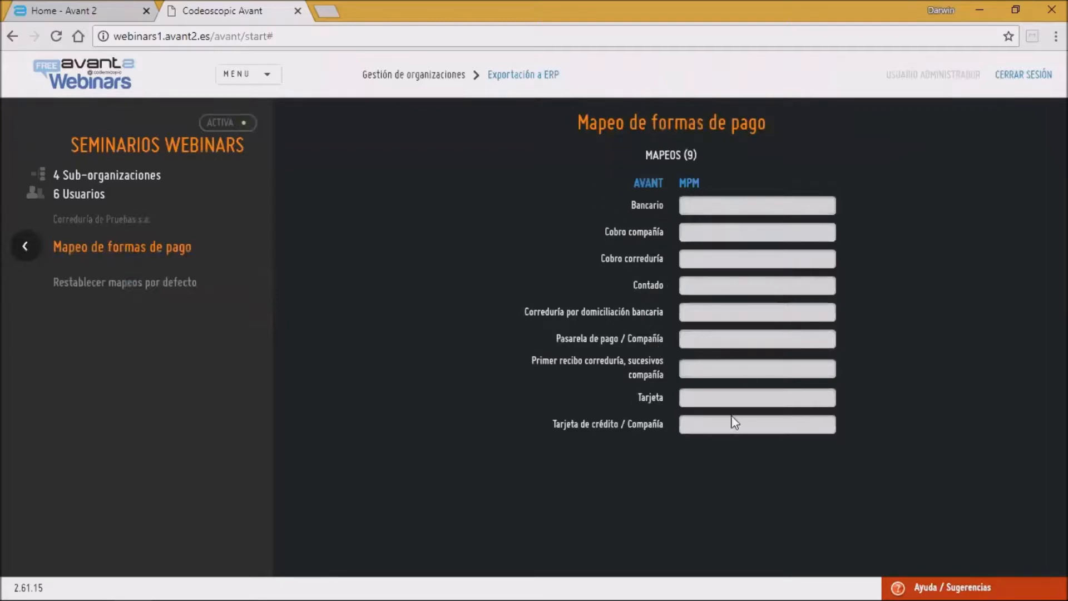
left_click(31, 250)
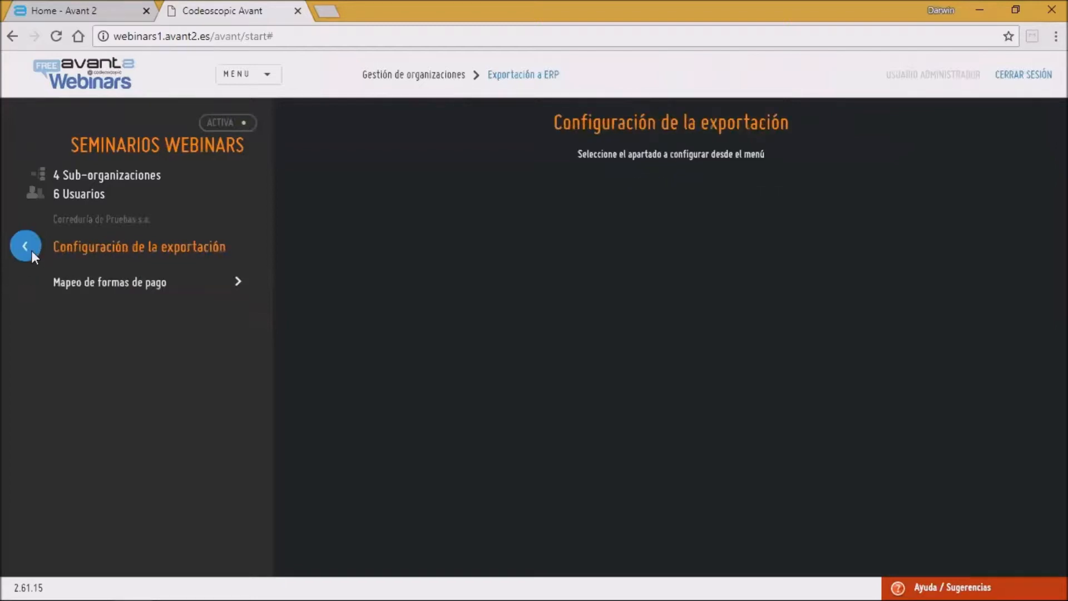
left_click(31, 250)
left_click(26, 247)
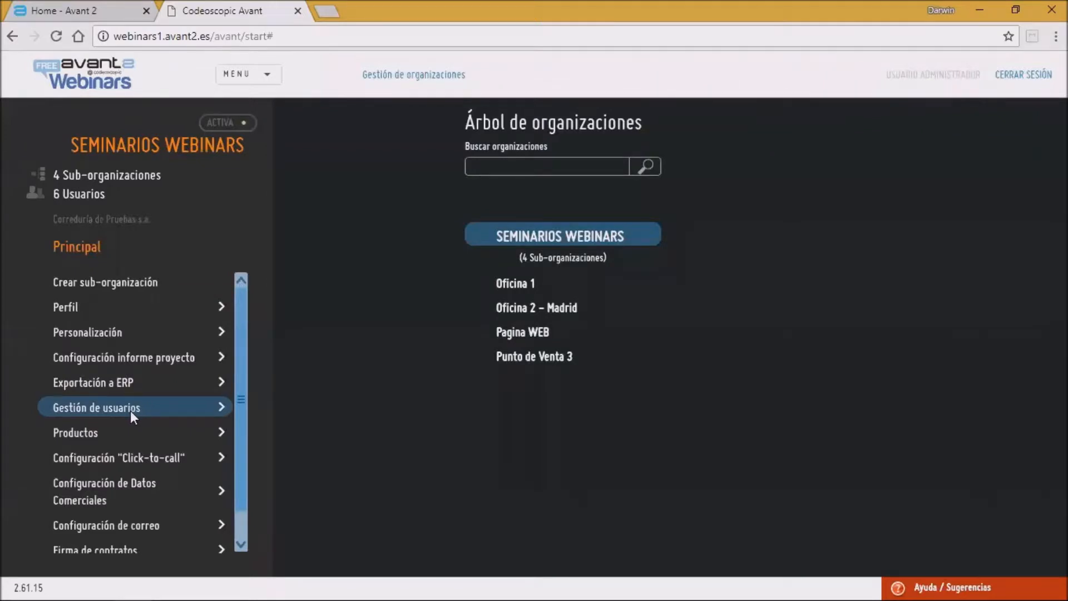
Step: Open Productos, scroll through the Autos product list and go back
left_click(113, 432)
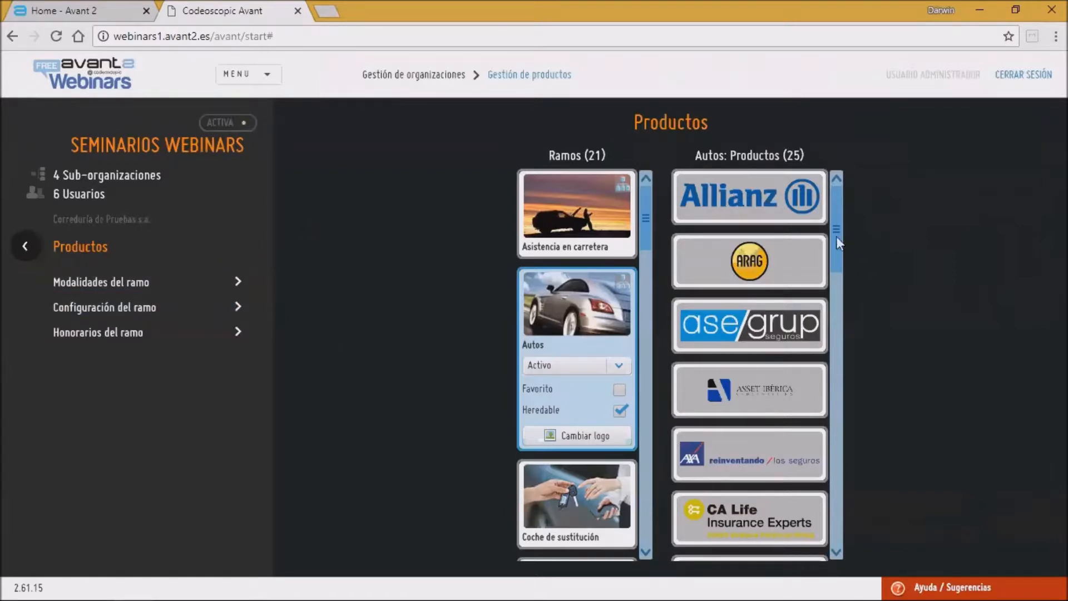
mouse_move(839, 196)
left_mouse_down()
mouse_move(839, 231)
mouse_move(840, 184)
left_mouse_up()
mouse_move(835, 211)
left_mouse_down()
mouse_move(837, 342)
mouse_move(849, 198)
left_mouse_up()
left_click(20, 246)
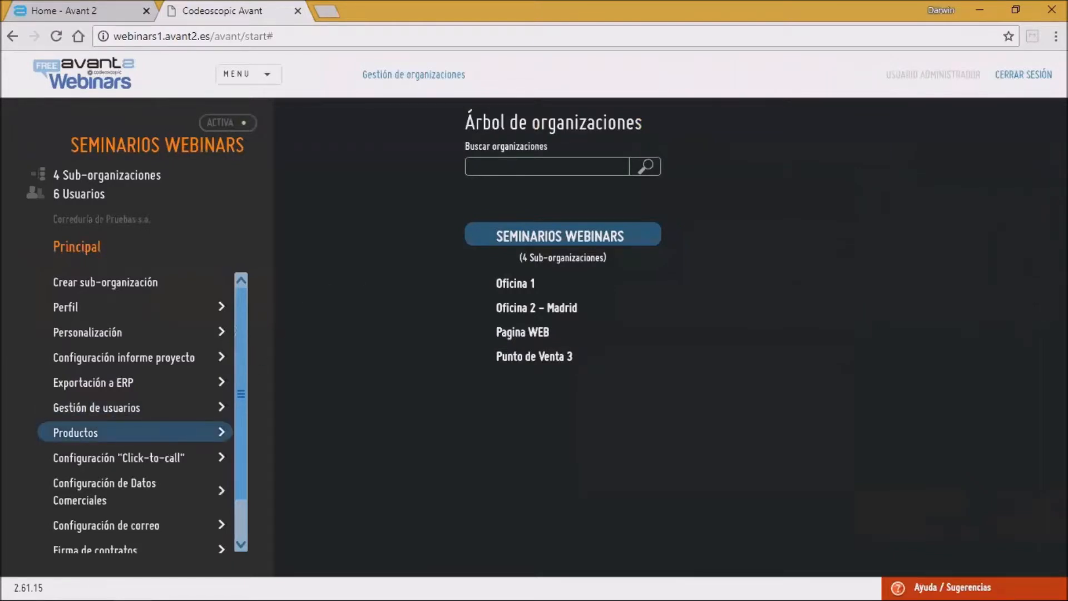
Step: Reopen Productos, scroll the Ramos list, and select Asistencia en carretera and then Autos
left_click(167, 432)
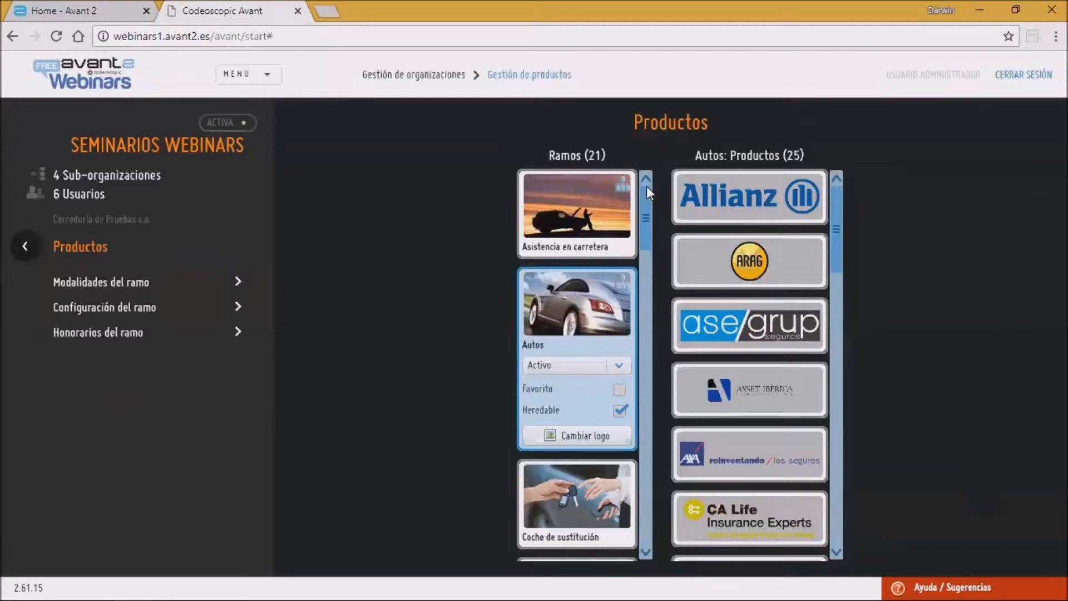
left_click_drag(647, 186, 620, 162)
mouse_move(650, 210)
left_mouse_down()
mouse_move(649, 234)
mouse_move(649, 195)
left_mouse_up()
mouse_move(643, 216)
left_mouse_down()
mouse_move(640, 386)
mouse_move(650, 200)
left_mouse_up()
left_click(573, 217)
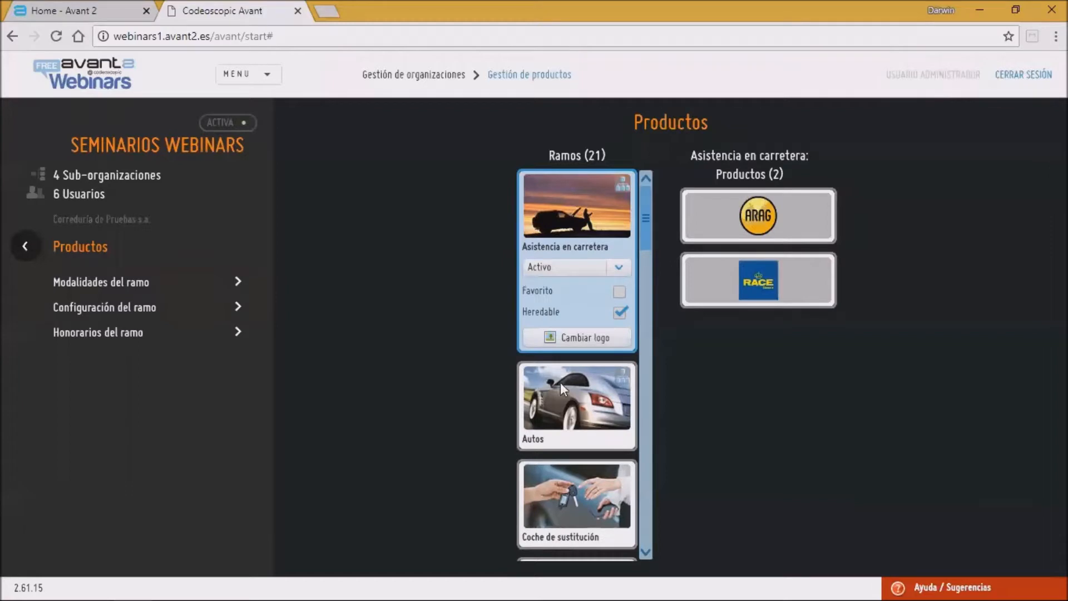
left_click(559, 382)
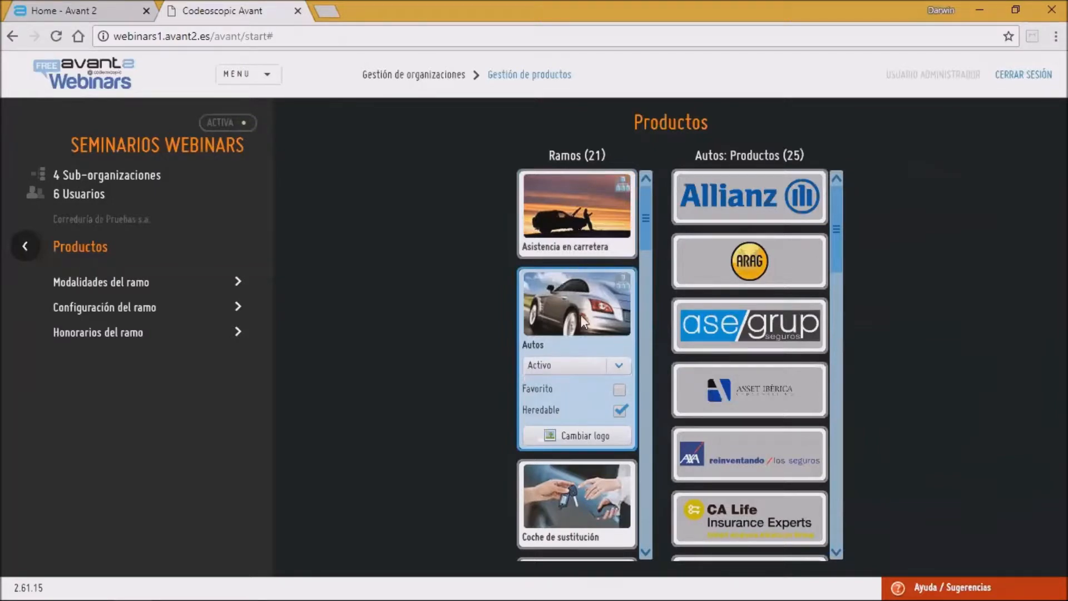
Step: Review the Autos branch status options, keeping Activo, and open Modalidades del ramo
left_click(619, 366)
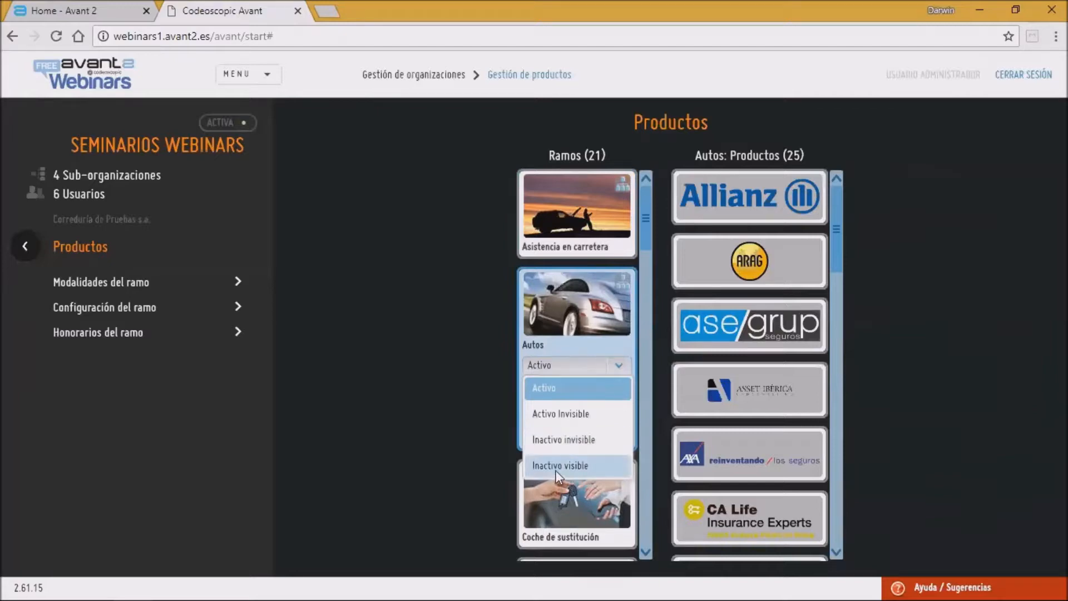
left_click(559, 389)
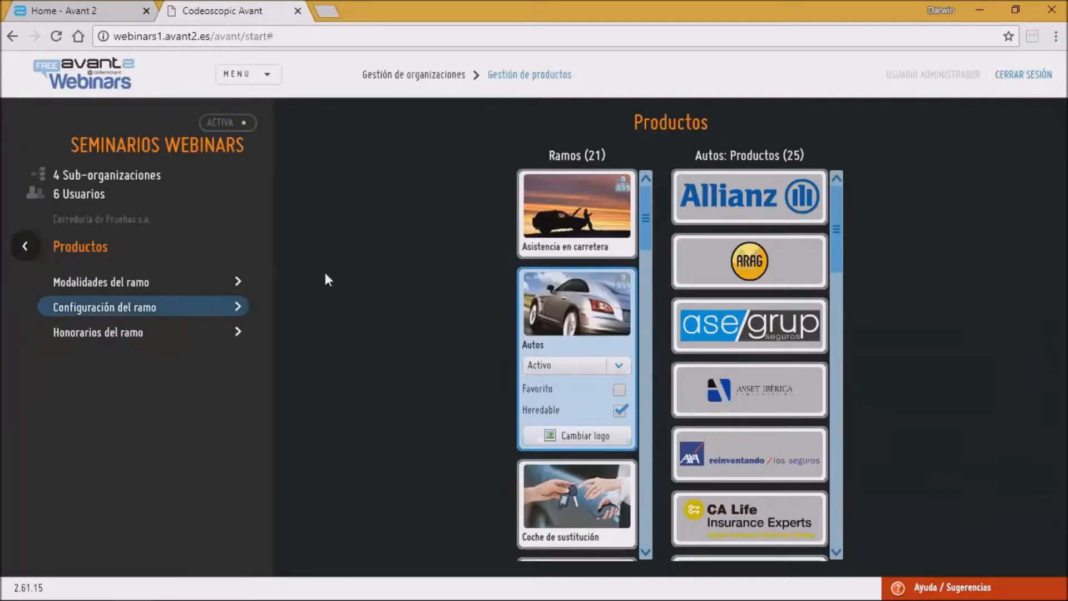
left_click(619, 365)
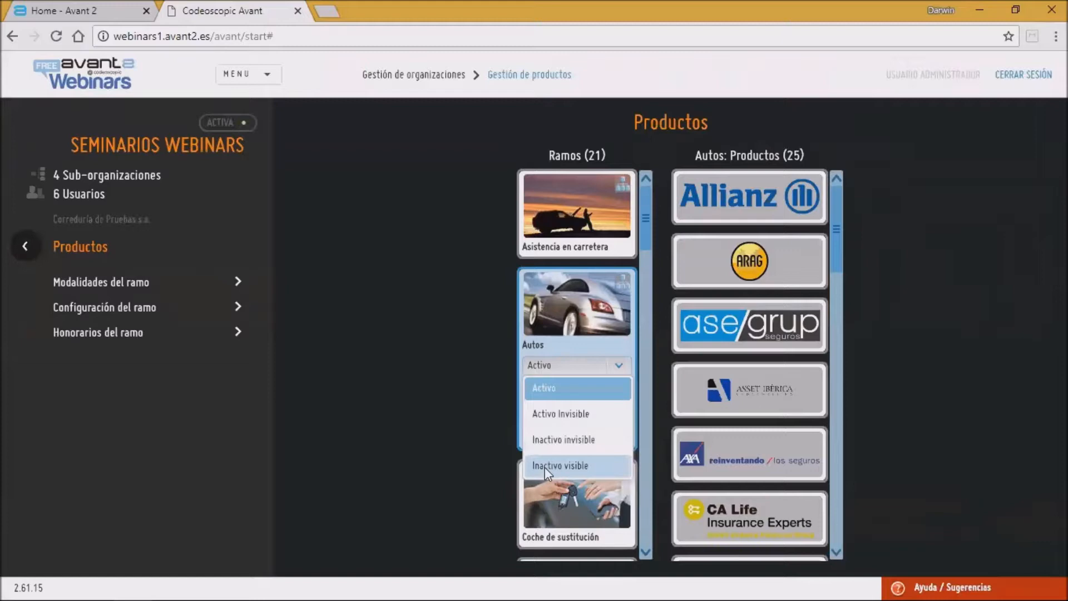
left_click(572, 305)
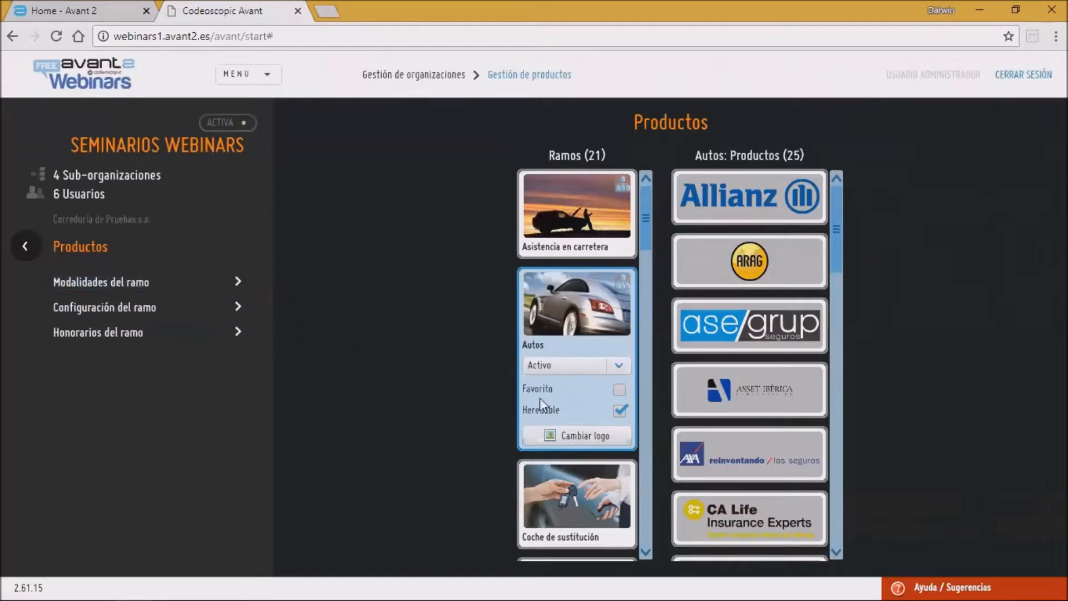
left_click(92, 286)
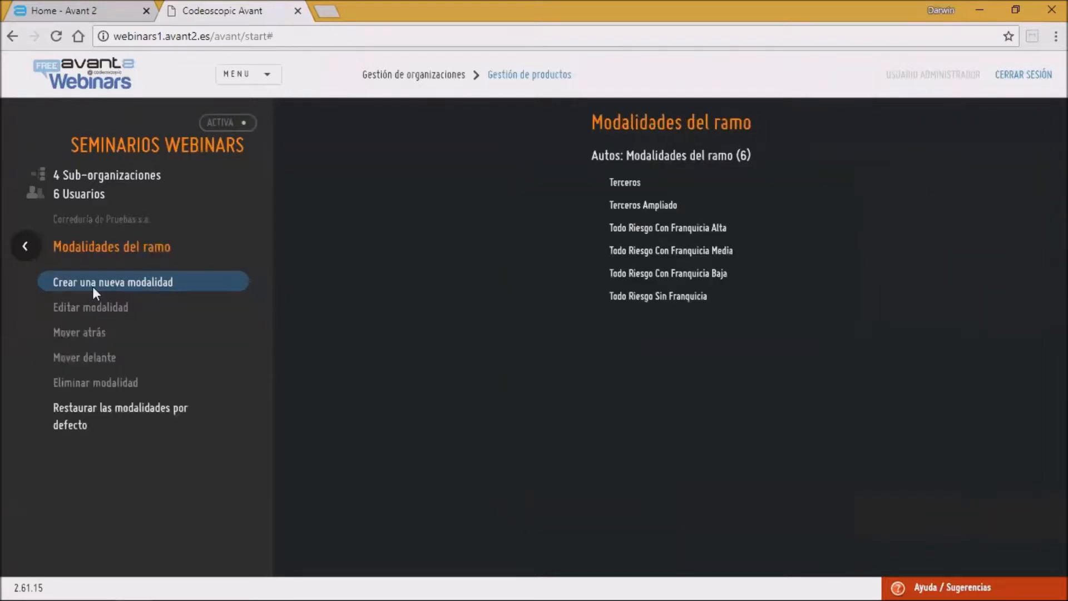
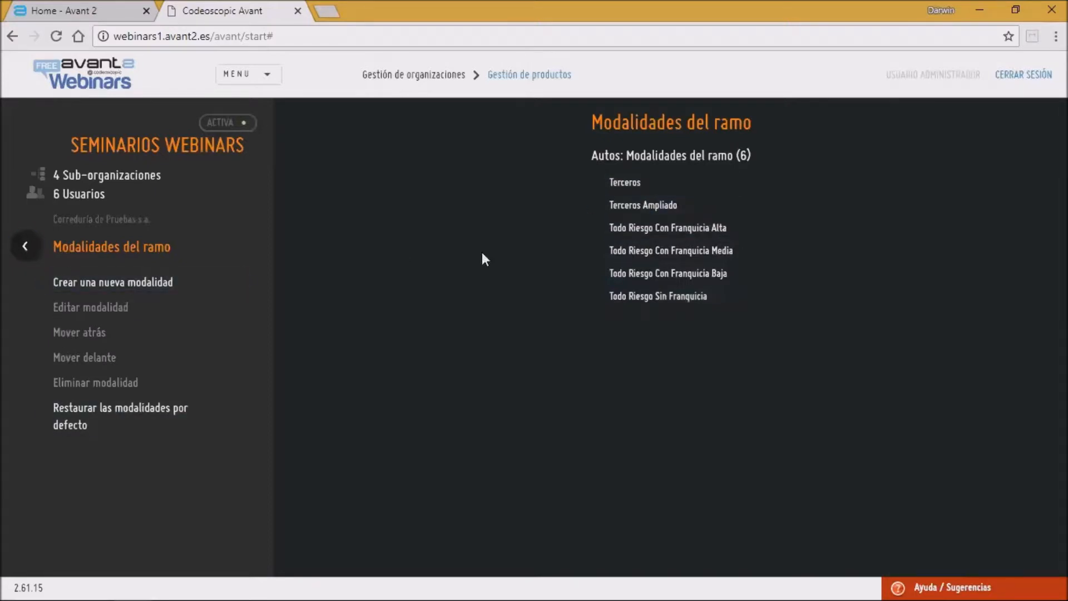
Step: Edit the Terceros modality to exclude Allianz Plus Básico and Allianz Plus Terceros from Allianz Seguros, save, and return
left_click(632, 188)
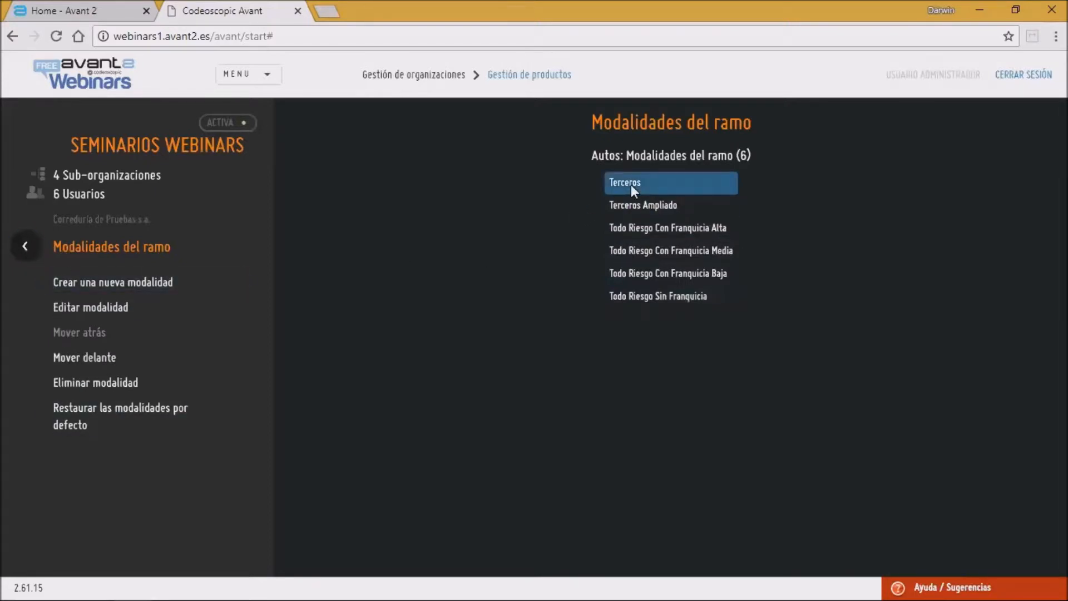
left_click(89, 309)
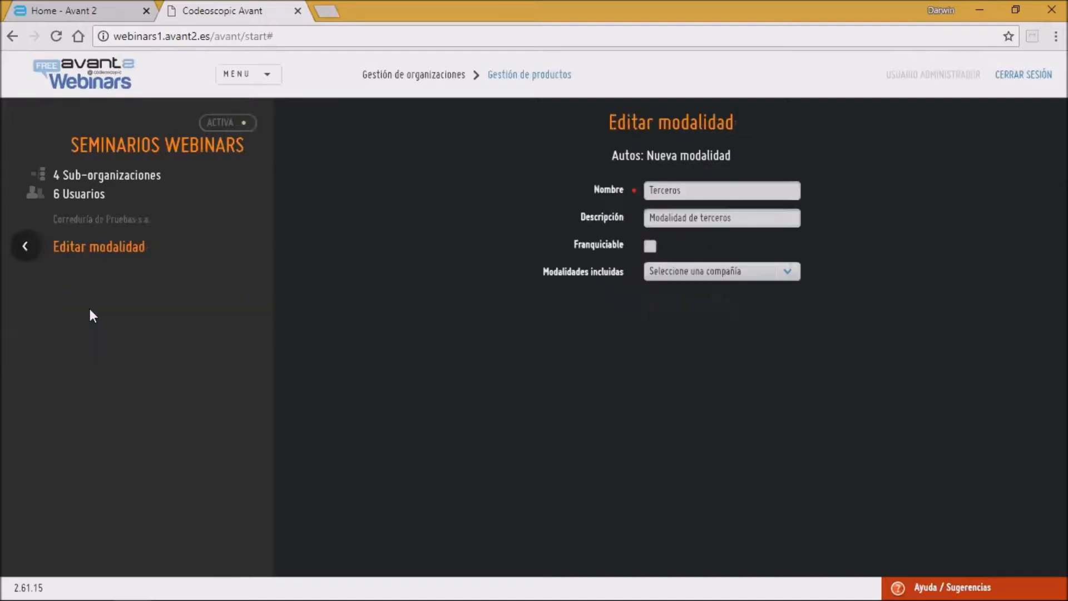
left_click(683, 271)
left_click(667, 299)
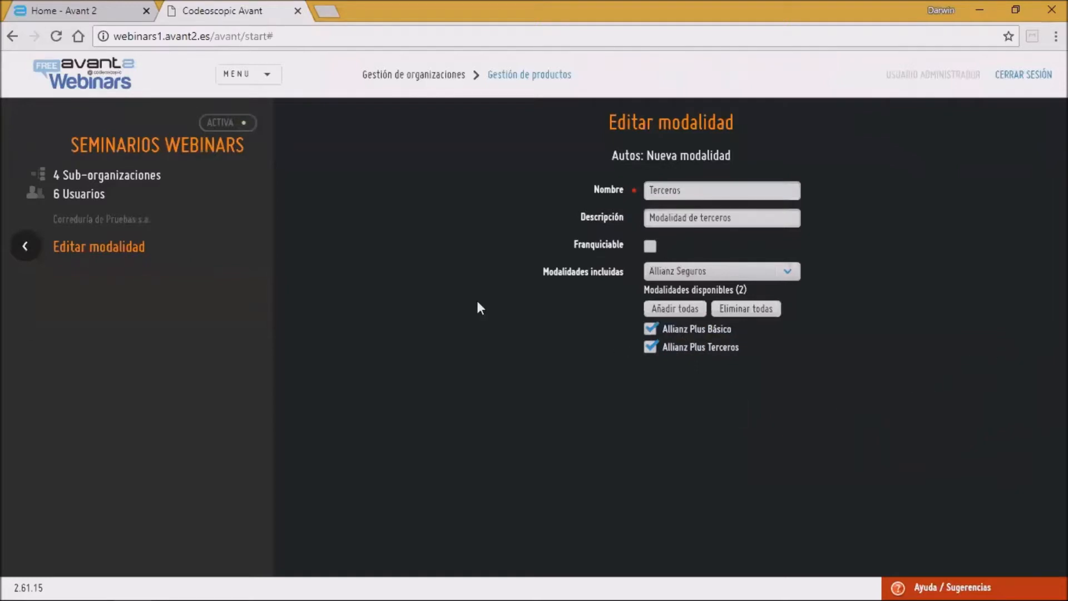
left_click(652, 328)
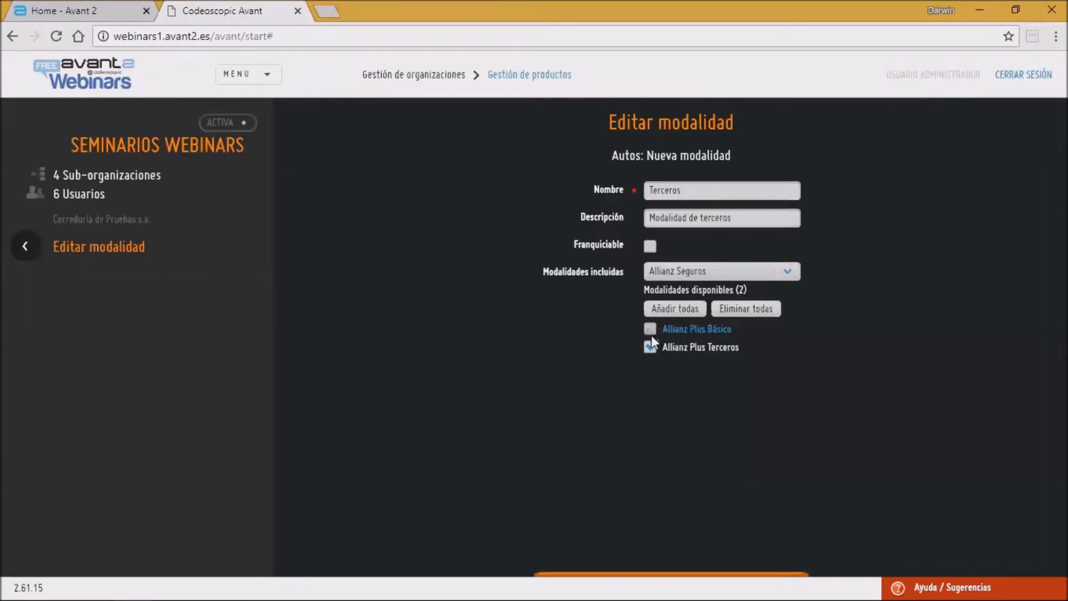
left_click(649, 347)
left_click(590, 551)
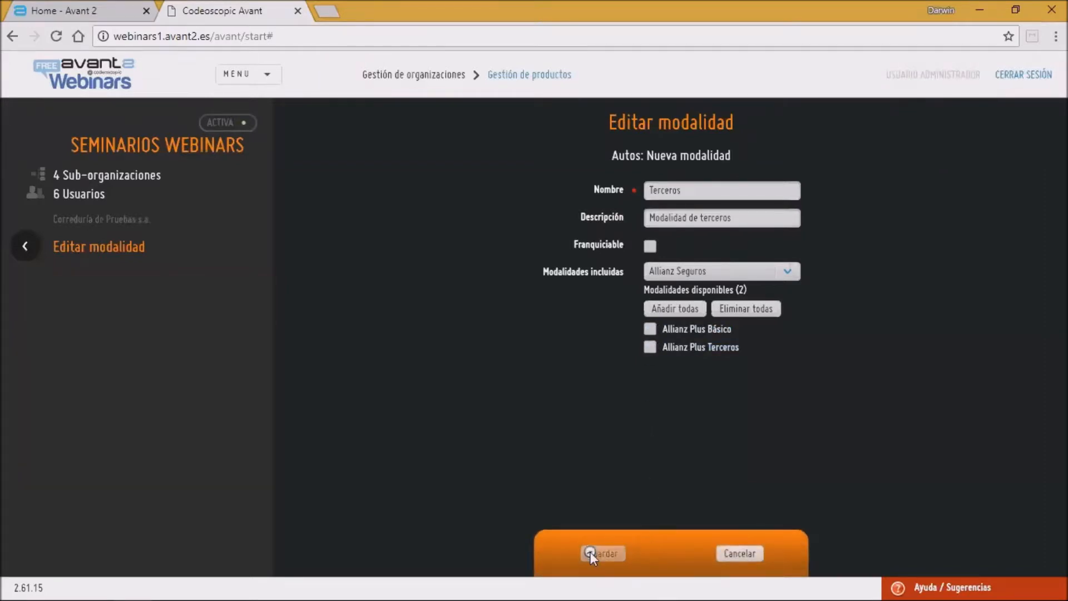
left_click(22, 237)
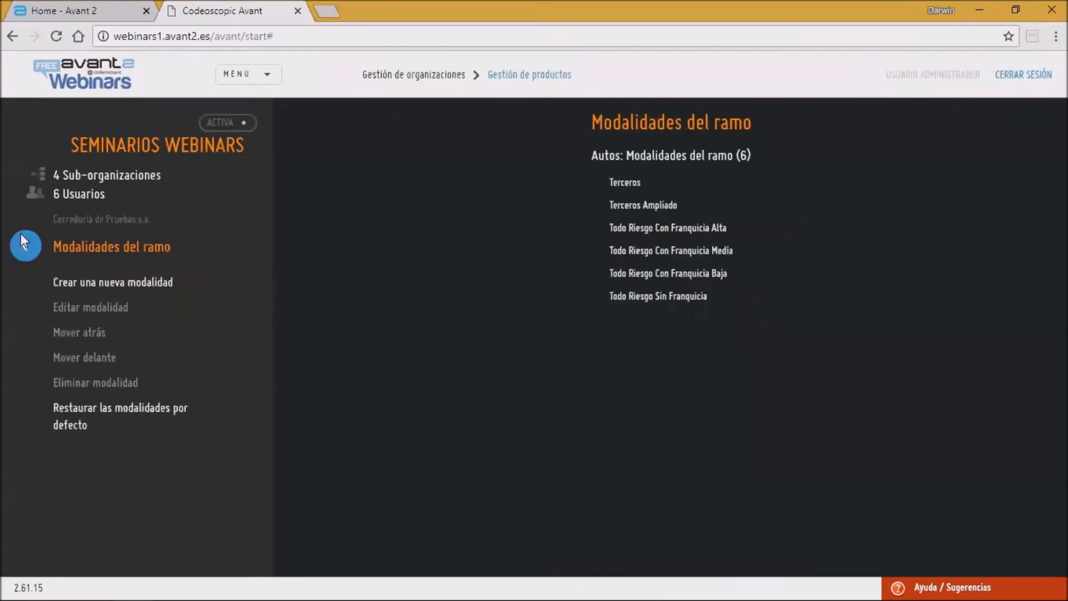
Step: Edit the Terceros Ampliado modality, keeping only Allianz Plus Básico + Robo e Incendio included from Allianz Seguros, save, and return
left_click(639, 205)
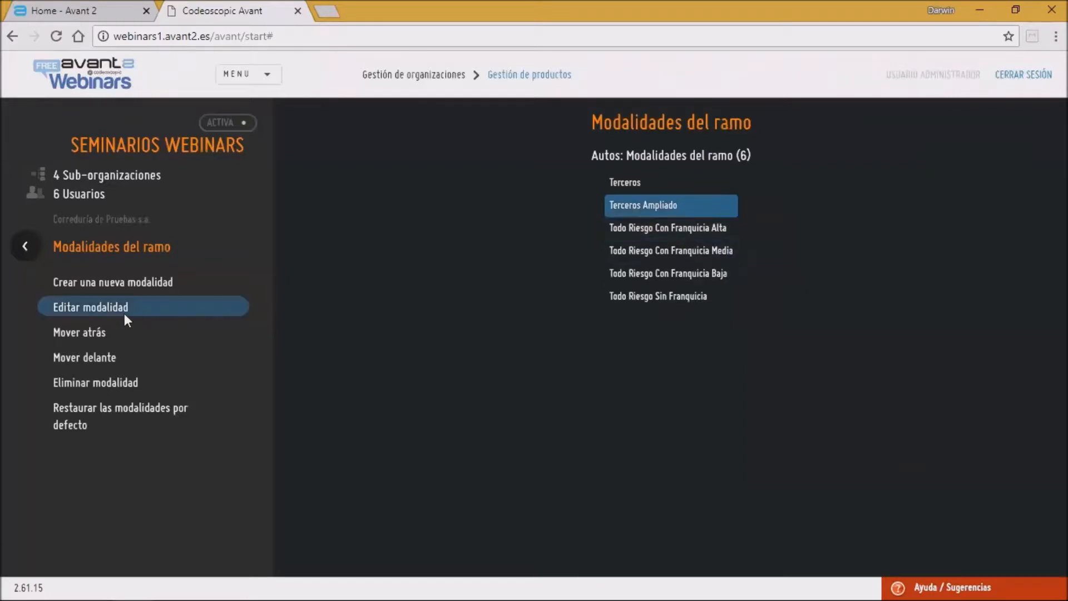
left_click(182, 309)
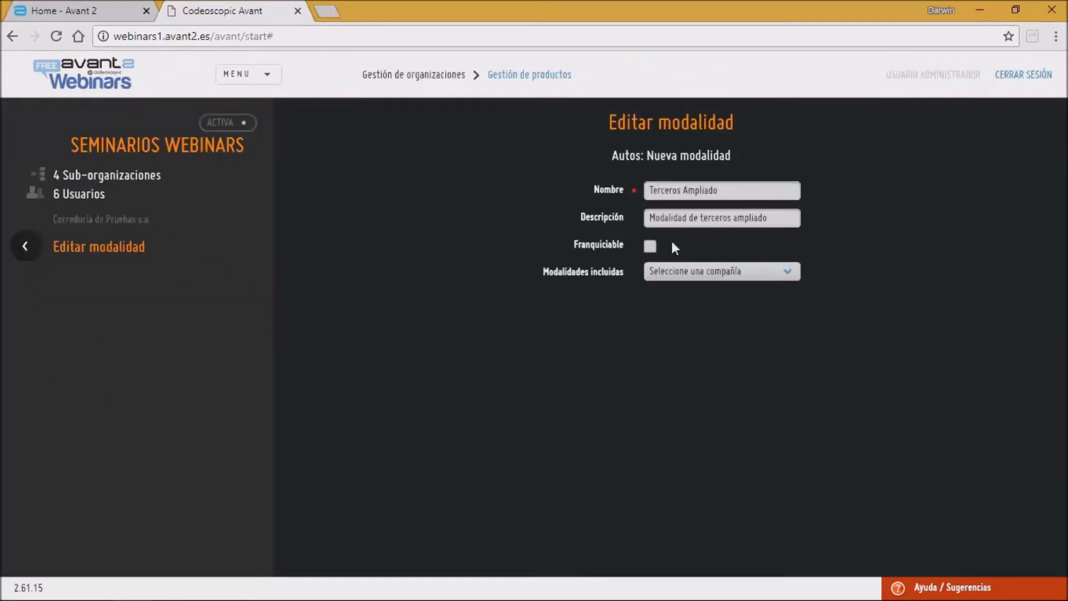
left_click(695, 271)
left_click(681, 296)
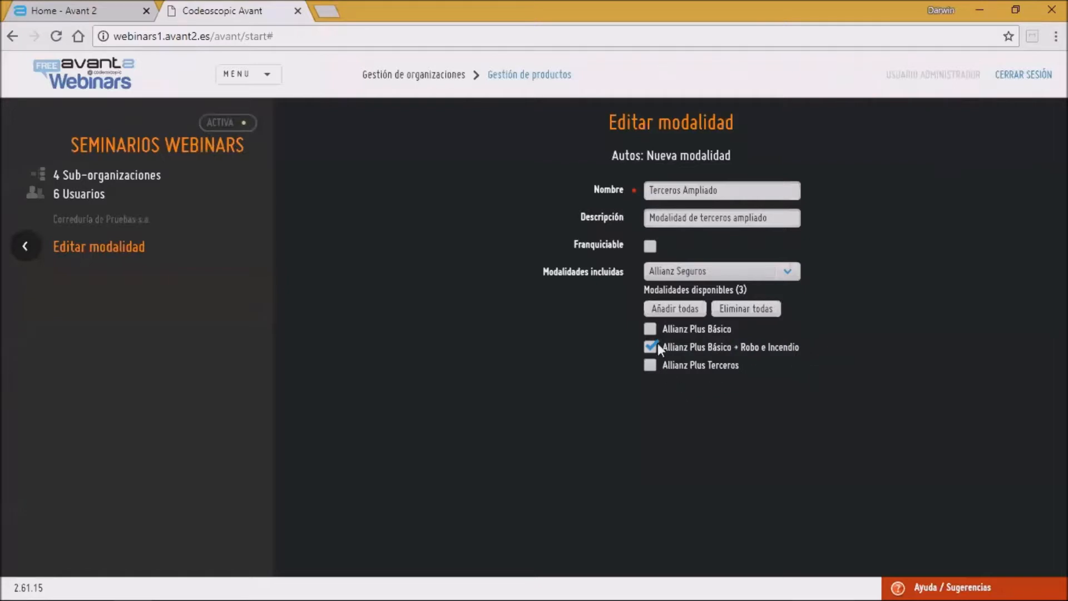
left_click(652, 327)
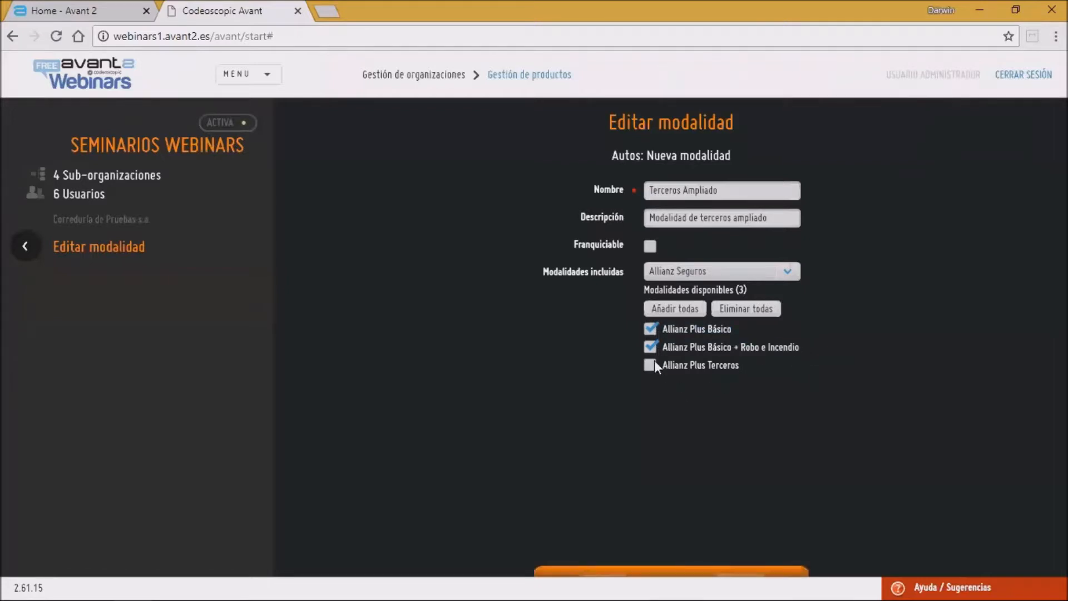
left_click(652, 362)
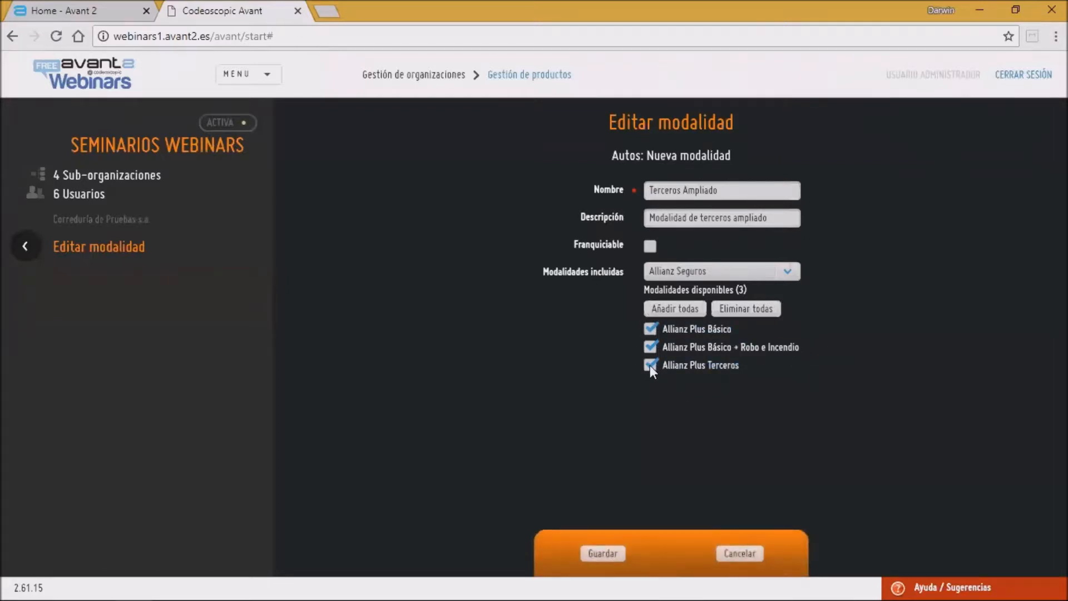
left_click(650, 365)
left_click(652, 327)
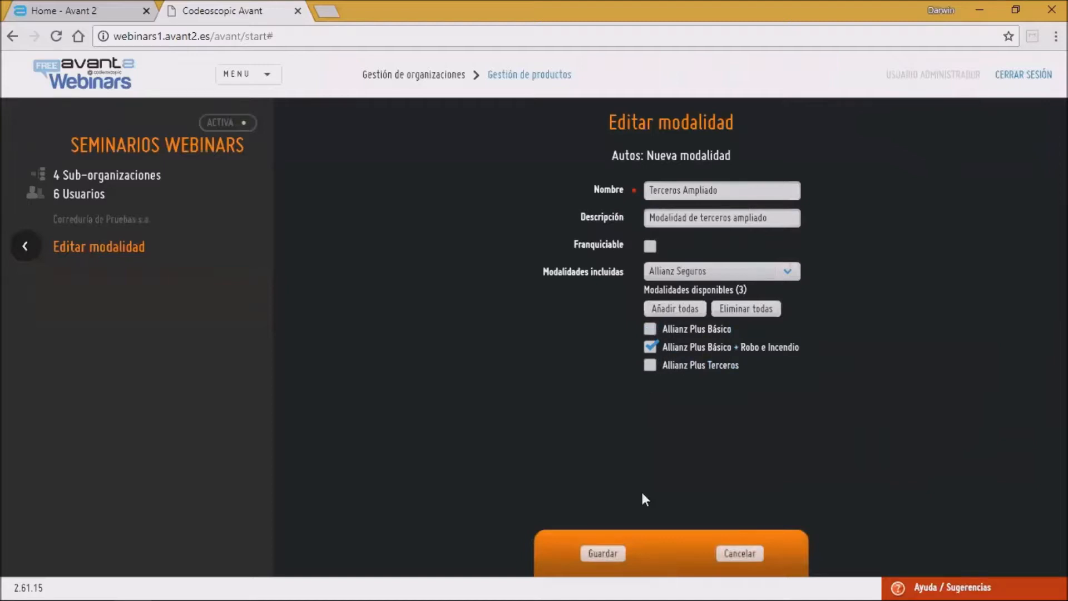
left_click(601, 552)
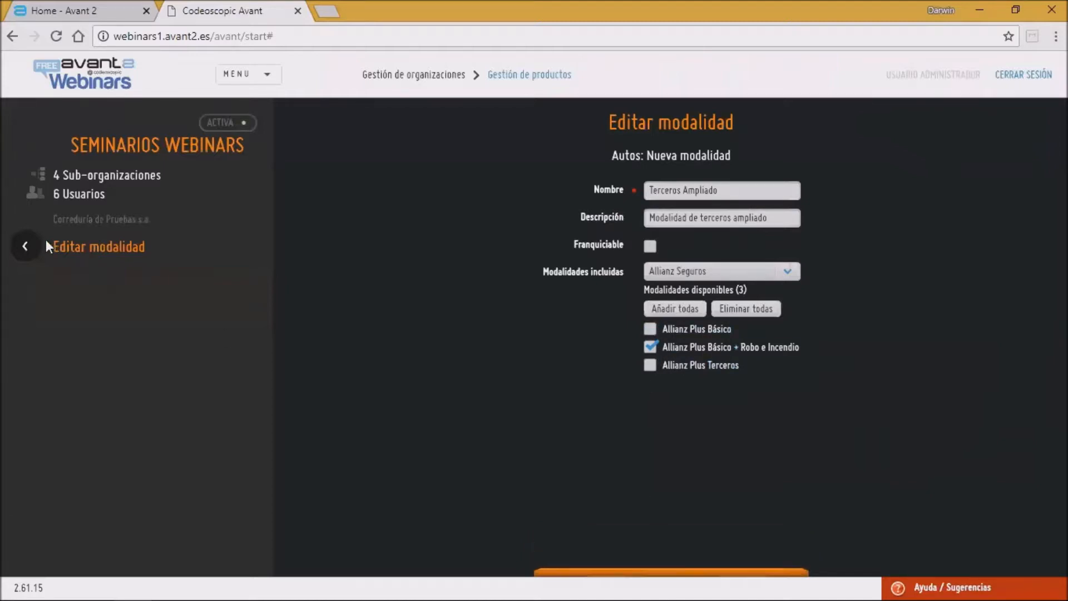
left_click(28, 242)
Step: Edit the Terceros modality to include Allianz Plus Básico and Allianz Plus Terceros from Allianz Seguros, save, and return
left_click(628, 177)
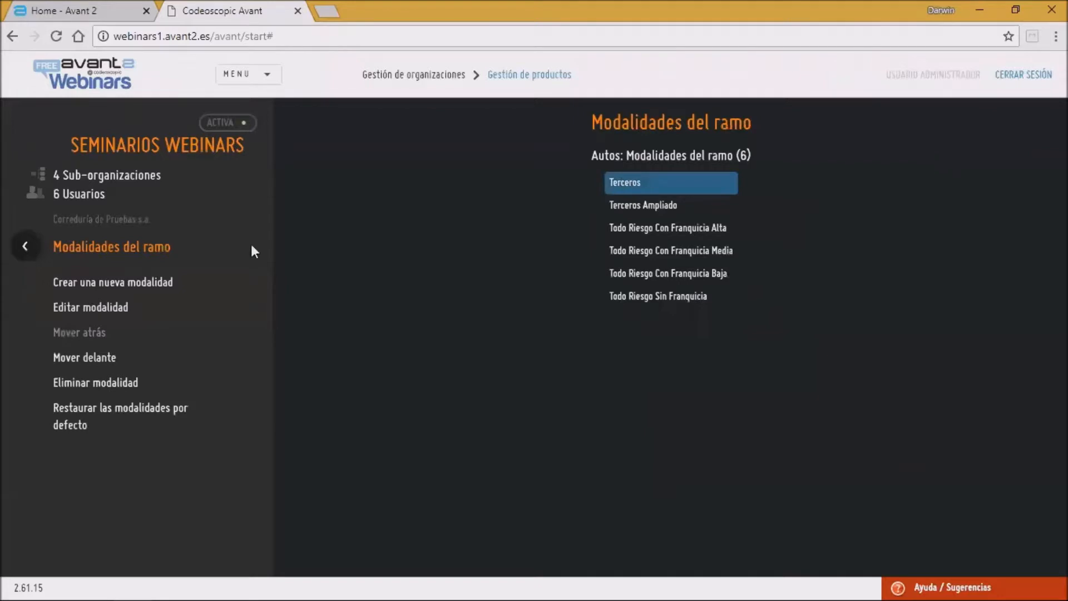
left_click(119, 310)
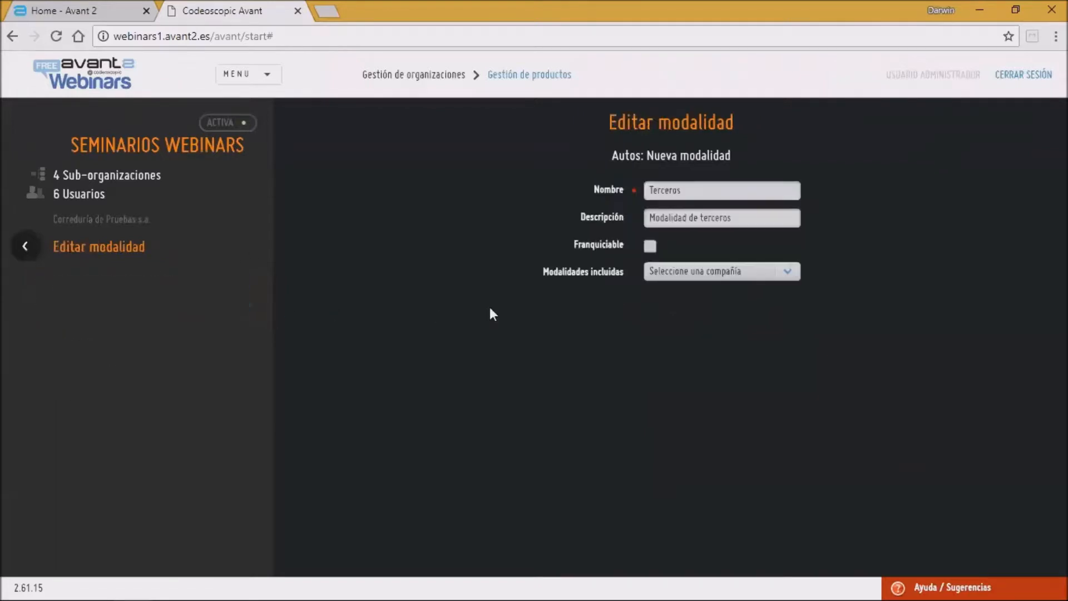
left_click(711, 271)
left_click(674, 298)
left_click(652, 330)
left_click(648, 348)
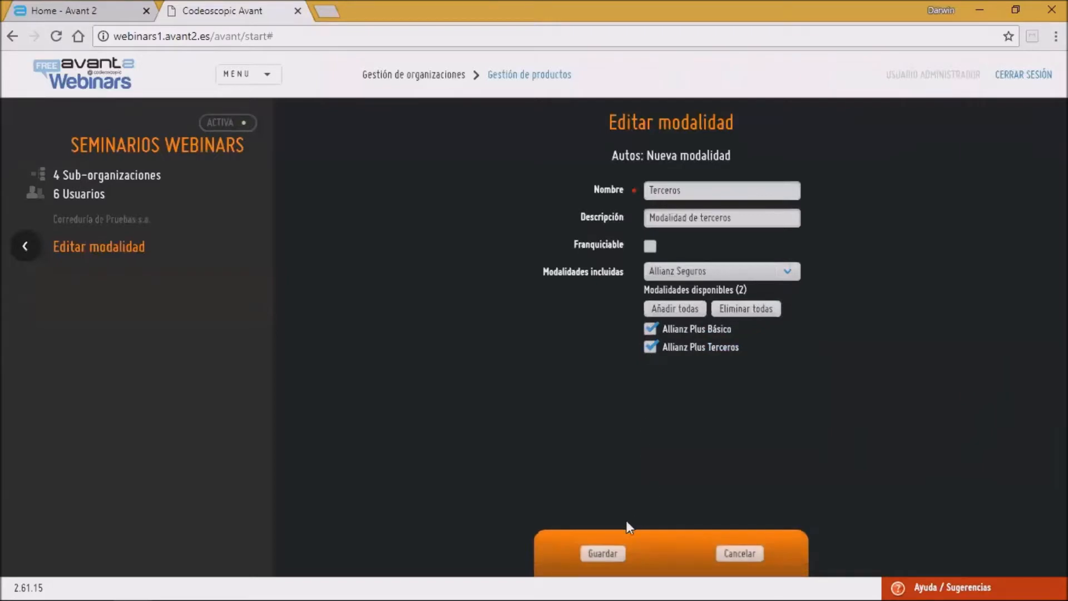
left_click(598, 552)
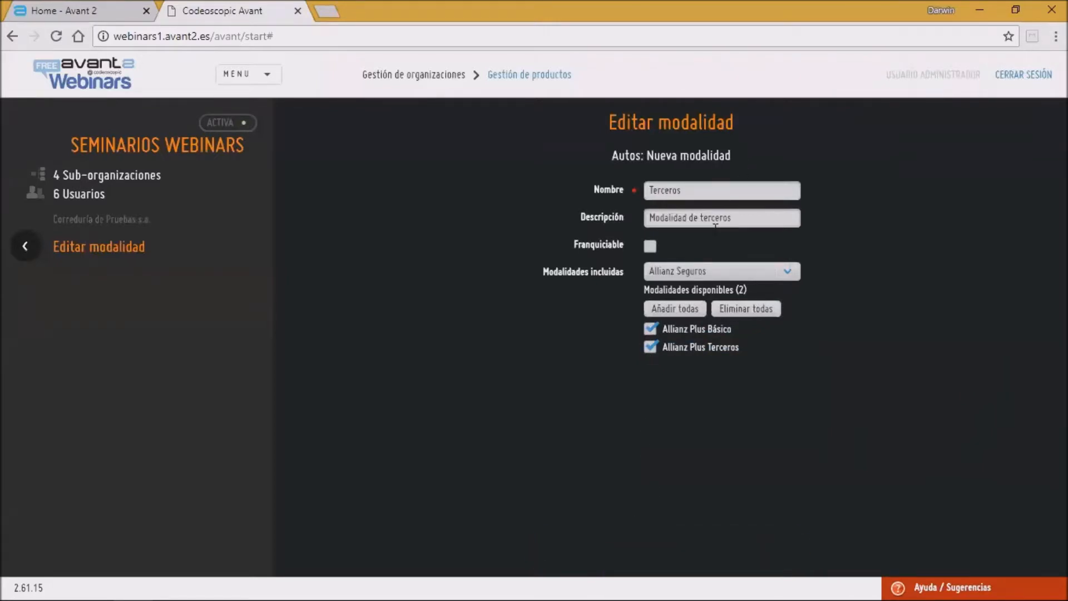
left_click(32, 246)
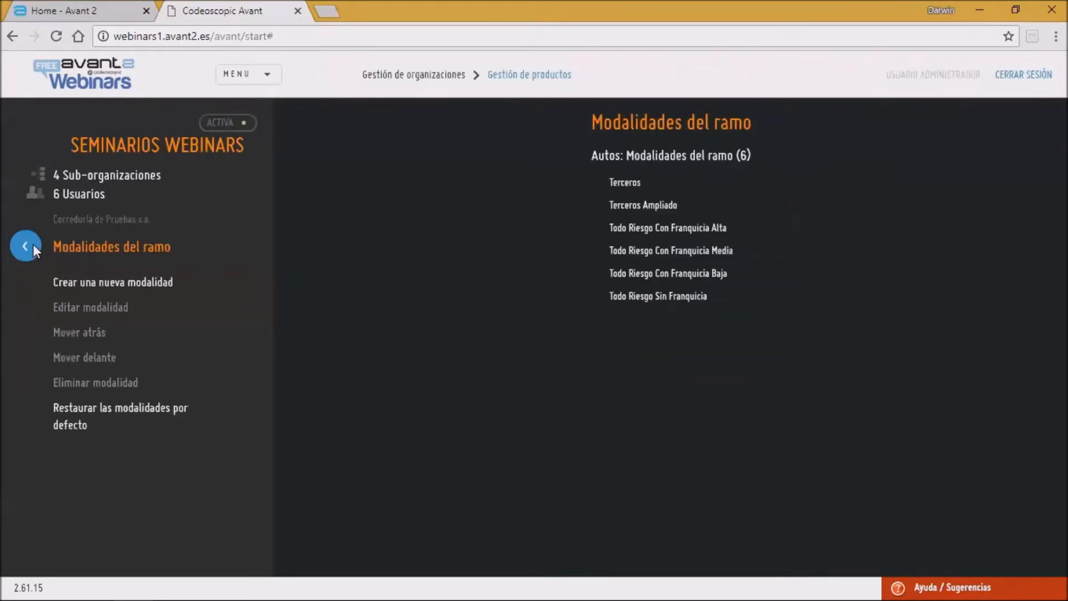
Step: Open the Autos branch's Configuración del ramo and Honorarios del ramo pages, returning to Productos each time
left_click(31, 246)
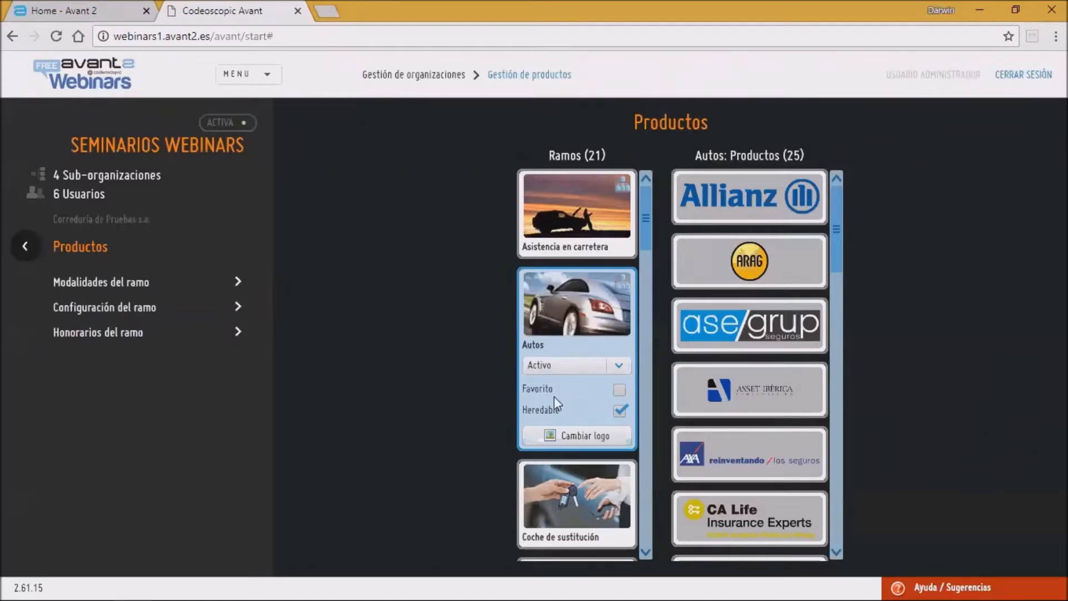
left_click(181, 312)
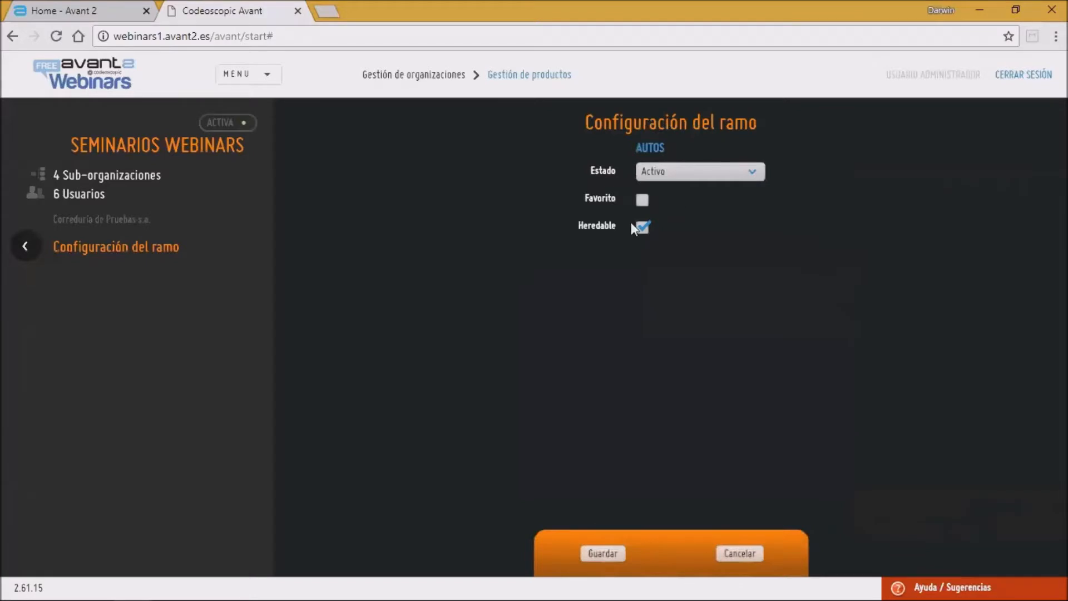
left_click(35, 243)
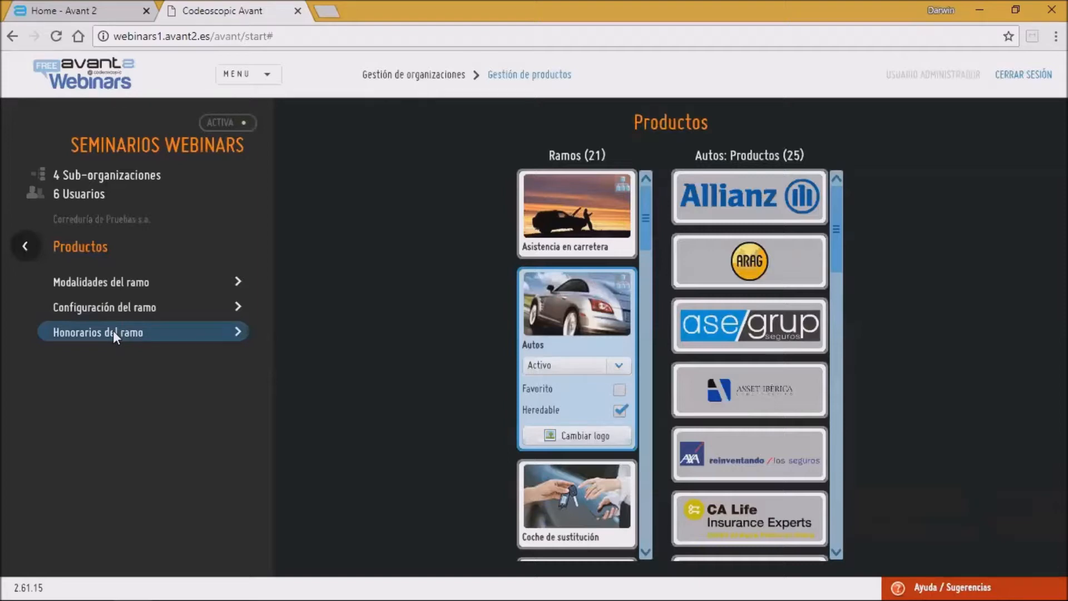
left_click(112, 332)
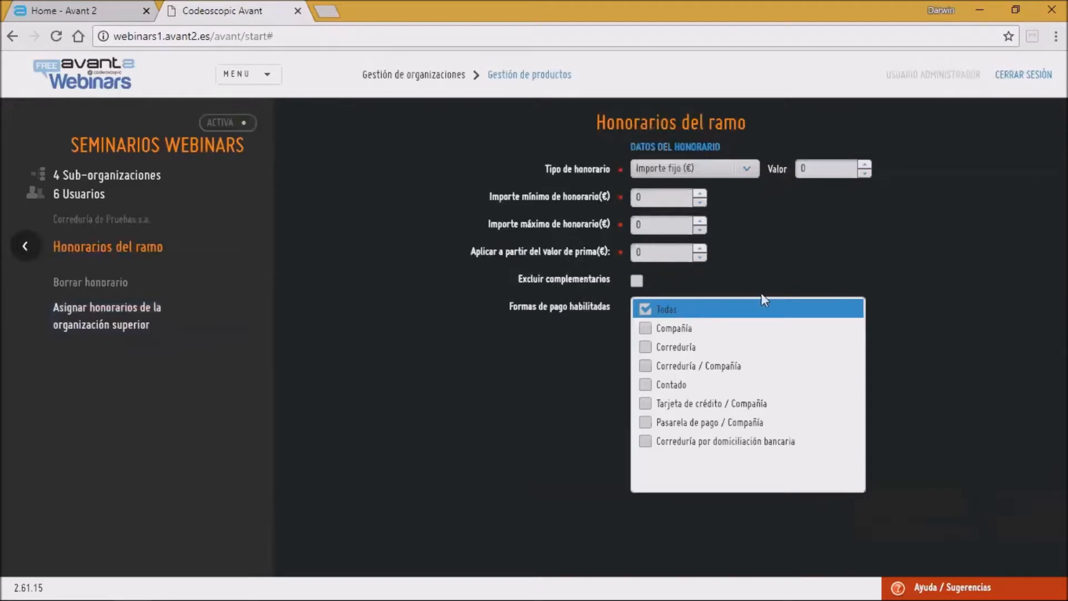
left_click(26, 245)
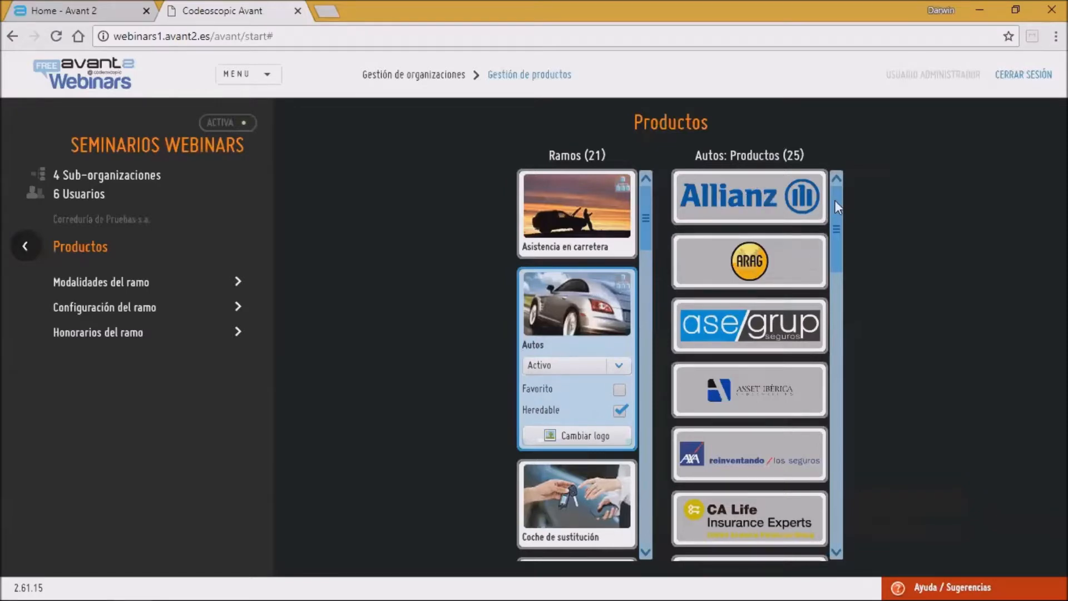
Step: Scroll the Autos products list, select Allianz and open its Modalidades list
left_click_drag(840, 203, 830, 271)
left_click_drag(825, 327, 812, 481)
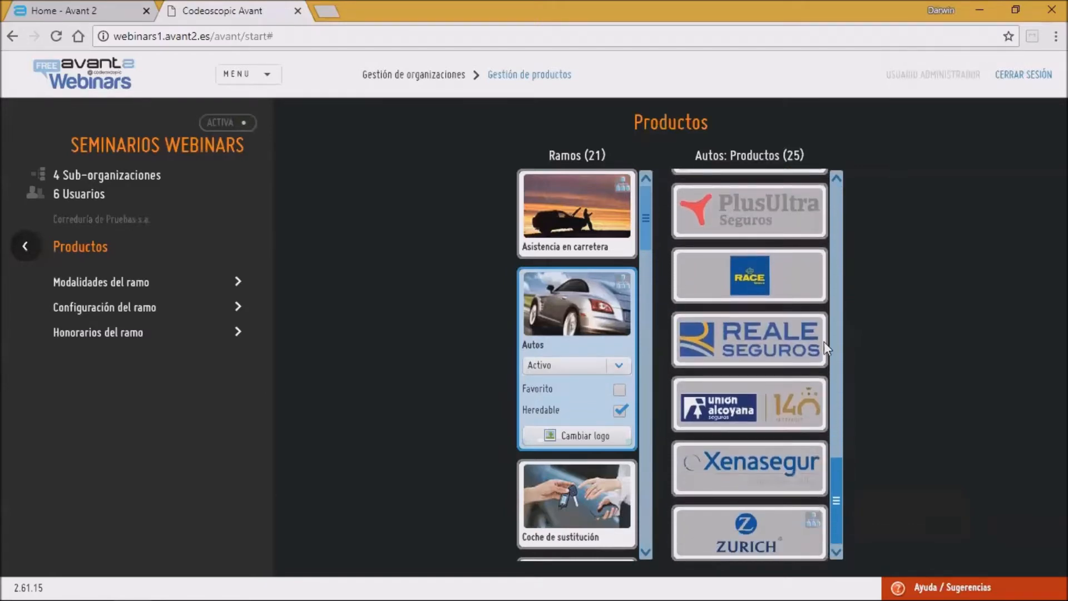
left_click_drag(824, 357, 799, 169)
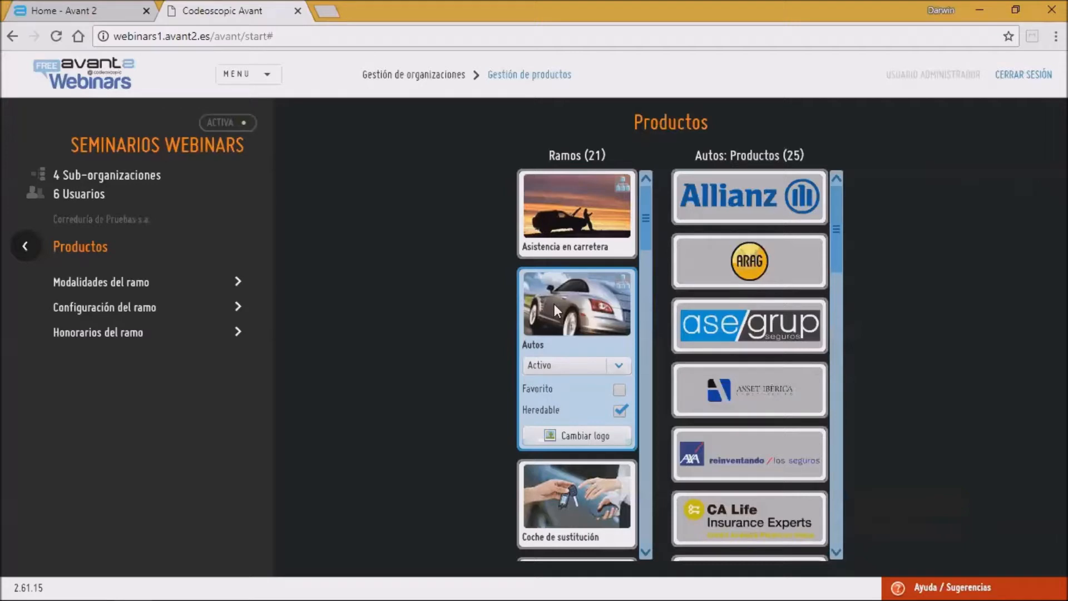
left_click(759, 199)
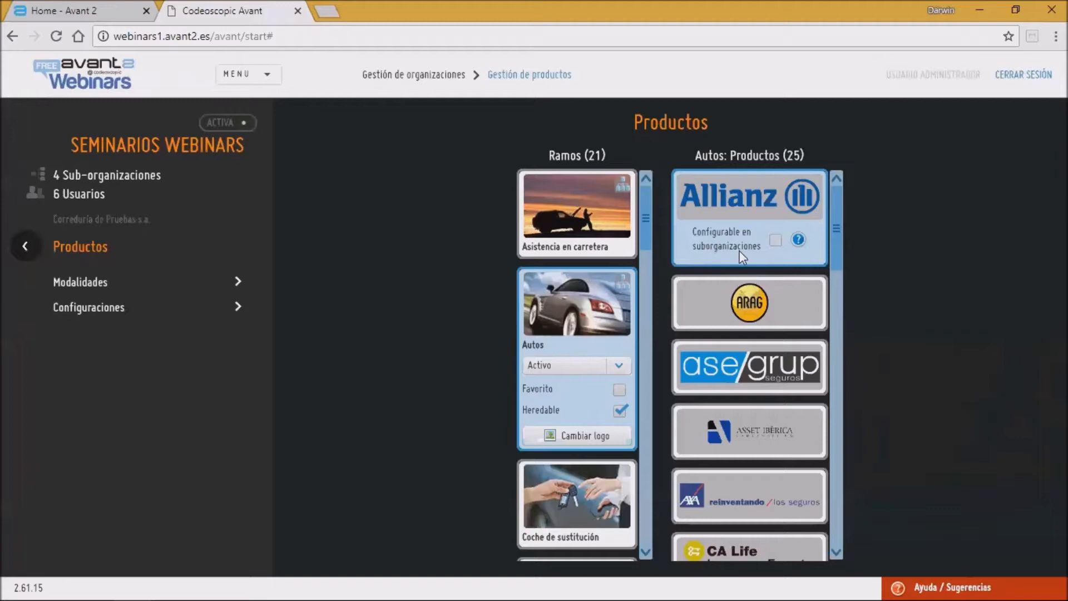
mouse_move(799, 242)
left_click(80, 282)
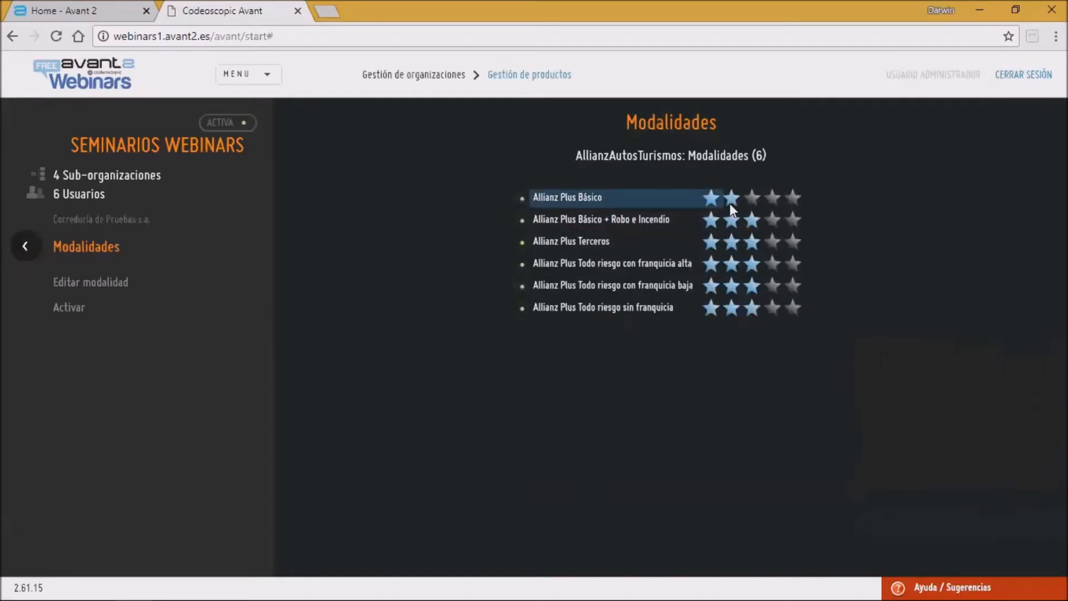
Step: Edit the Allianz Plus Básico + Robo e Incendio modality, set its rating to one star, then cancel the edit
left_click(674, 217)
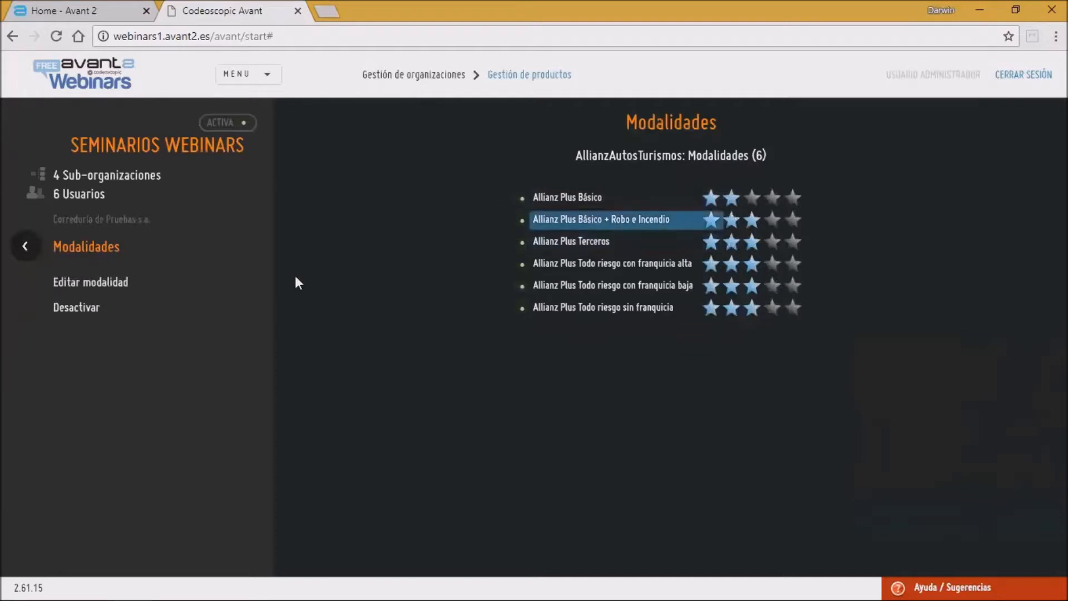
left_click(63, 283)
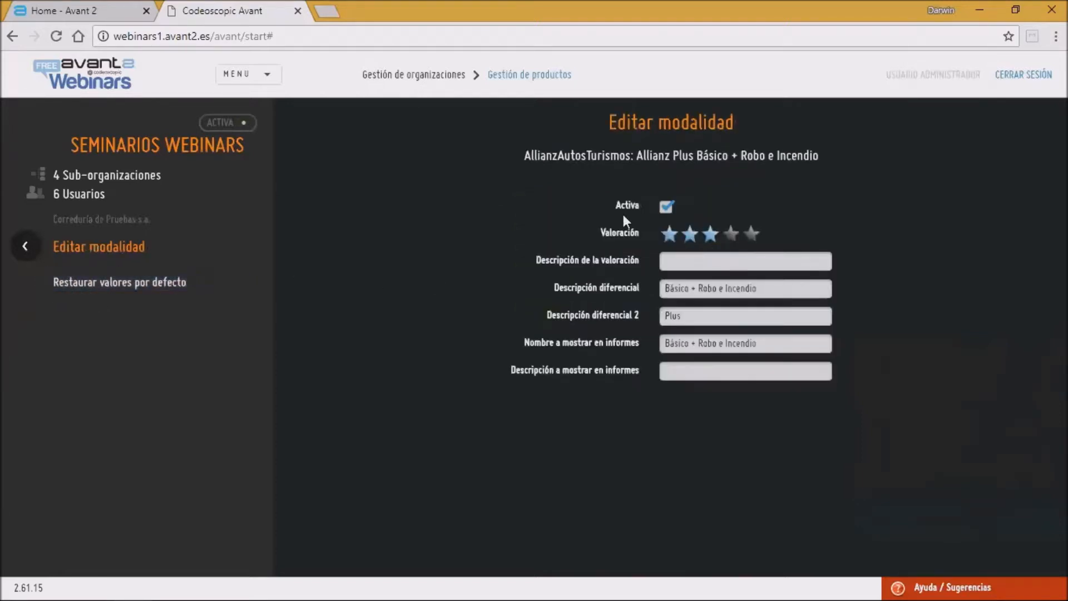
left_click(687, 236)
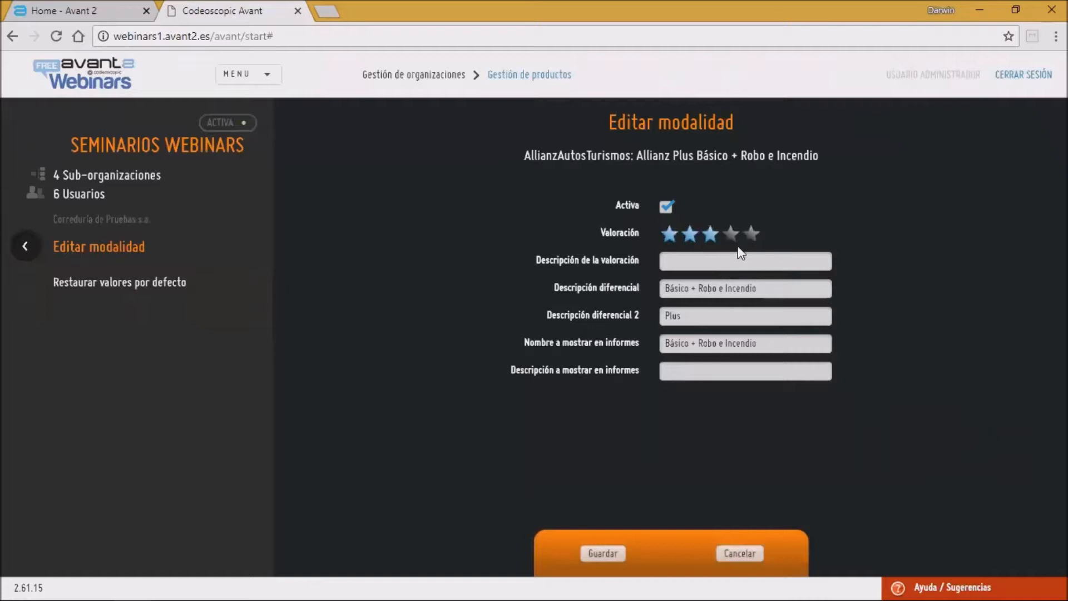
left_click(668, 234)
left_click(679, 268)
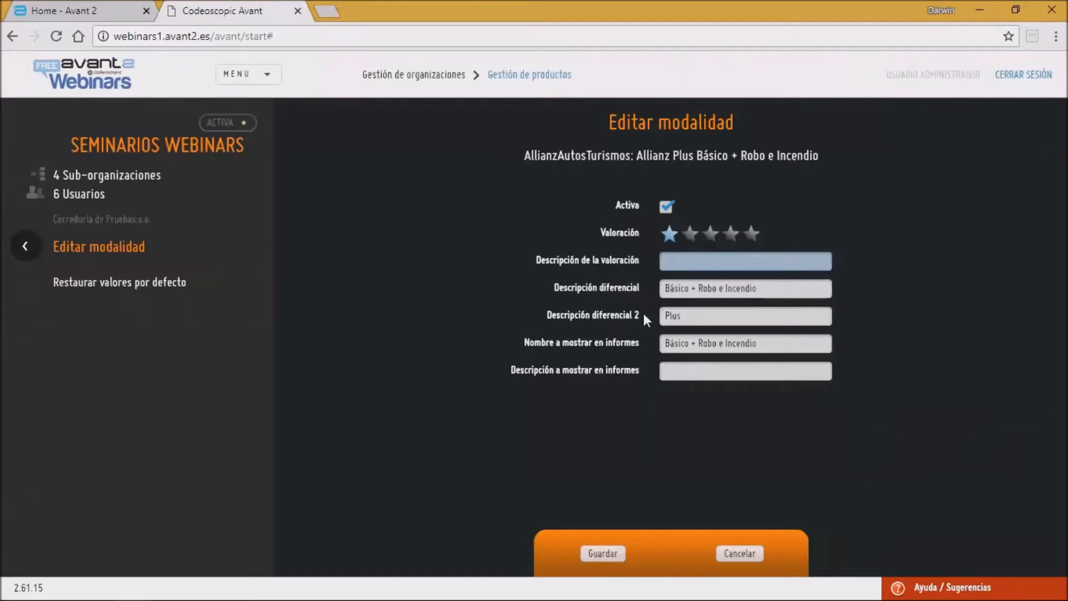
left_click_drag(765, 290, 665, 289)
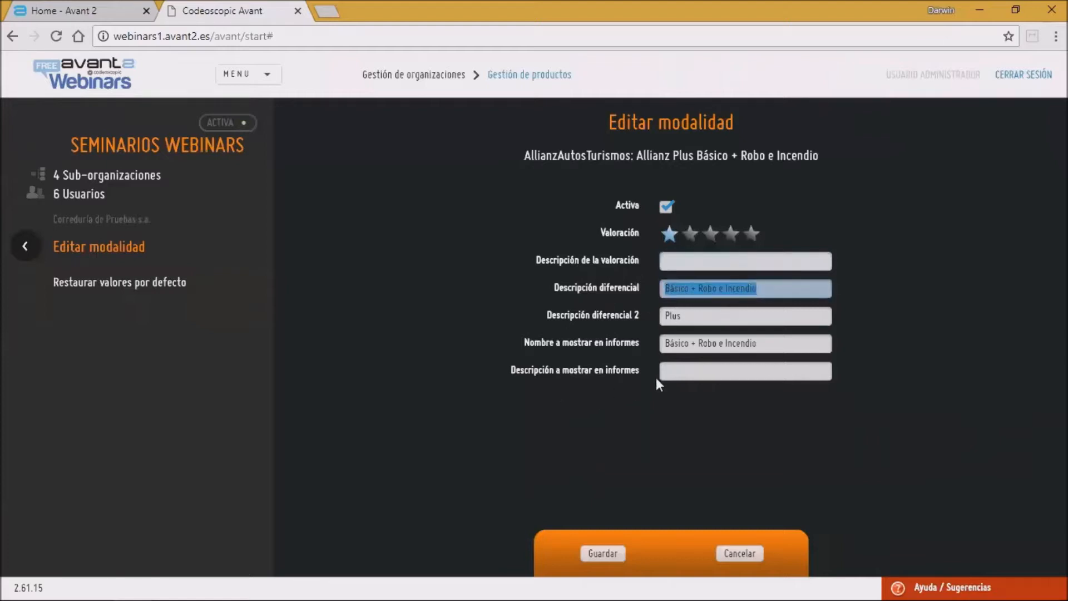
left_click_drag(773, 343, 665, 343)
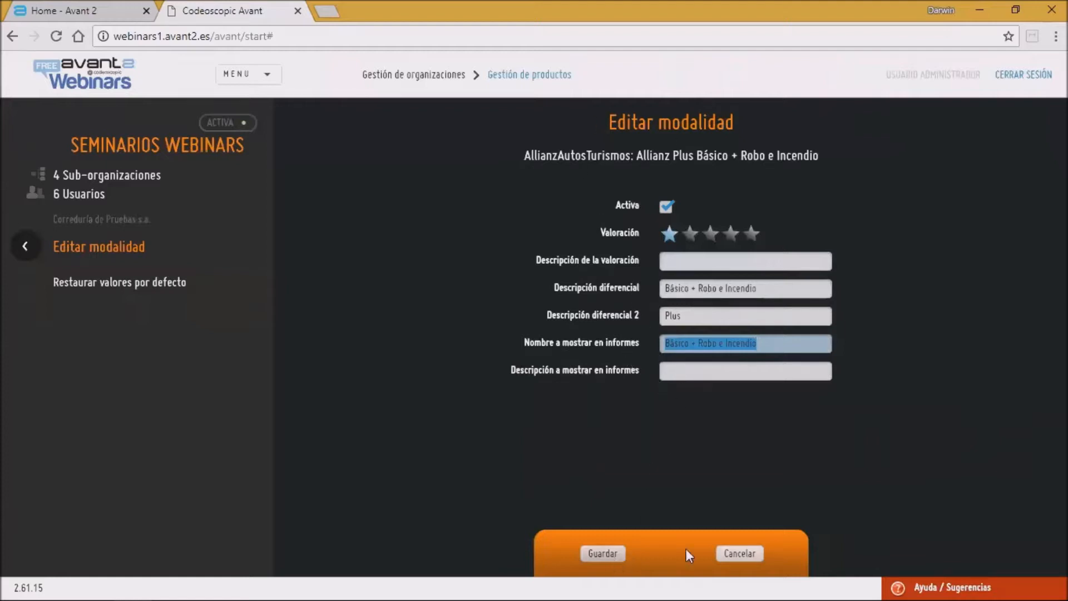
left_click(742, 553)
left_click(38, 239)
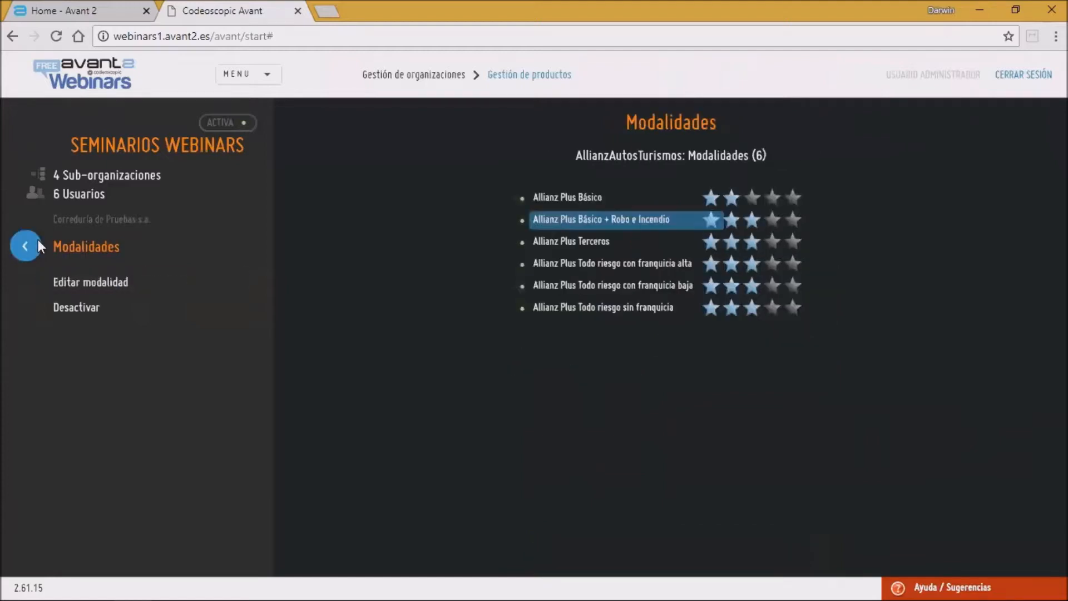
Step: Return to Productos and open the Allianz product's Configuraciones list
left_click(25, 246)
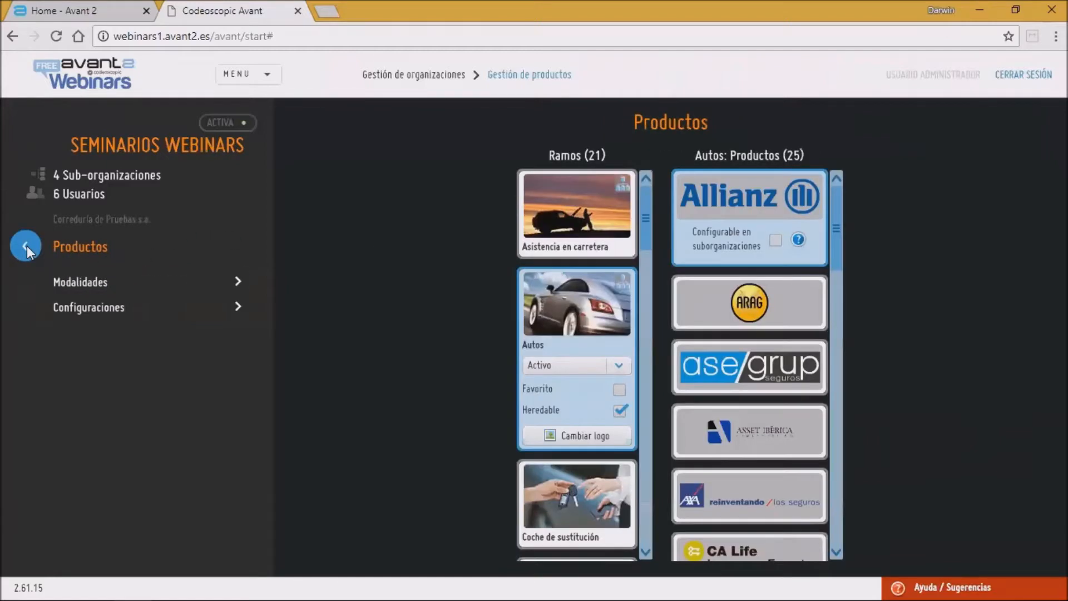
left_click(117, 311)
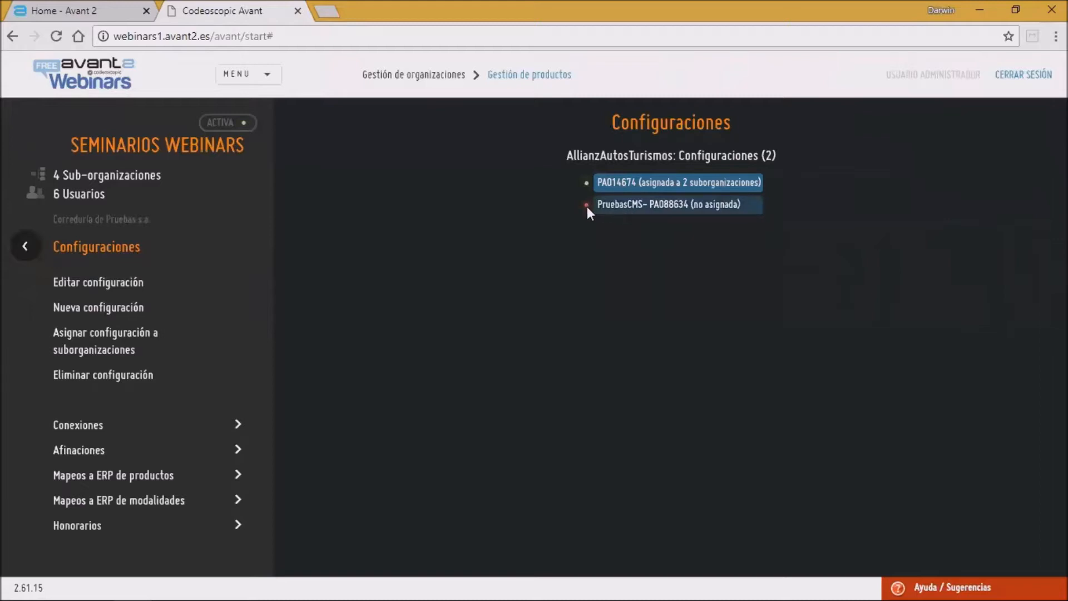
Step: Select the PA014674 configuration of AllianzAutosTurismos and open its Editar configuración page
left_click(686, 204)
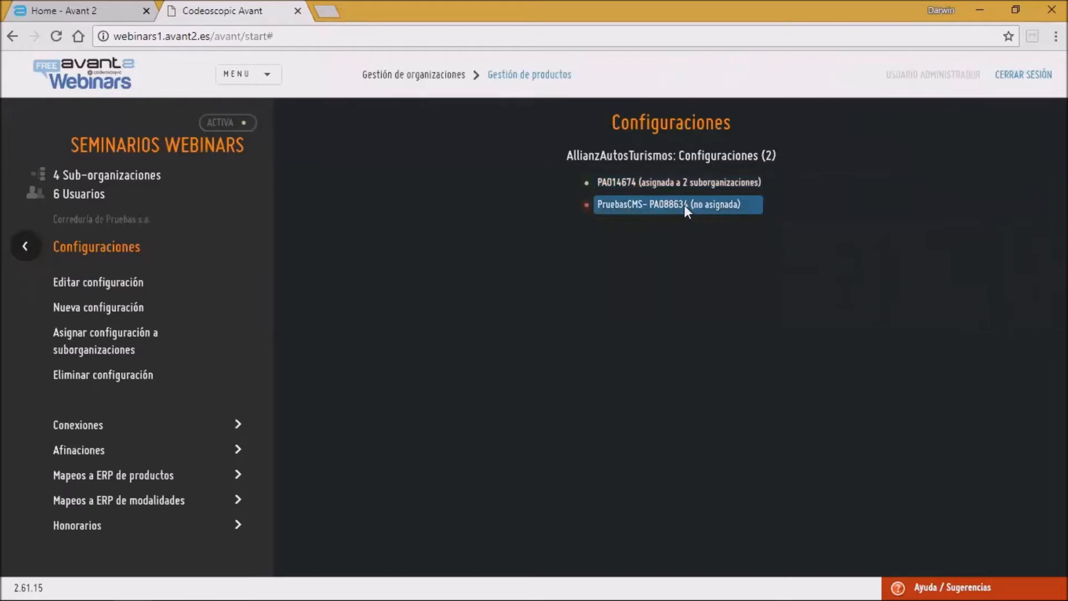
left_click(651, 185)
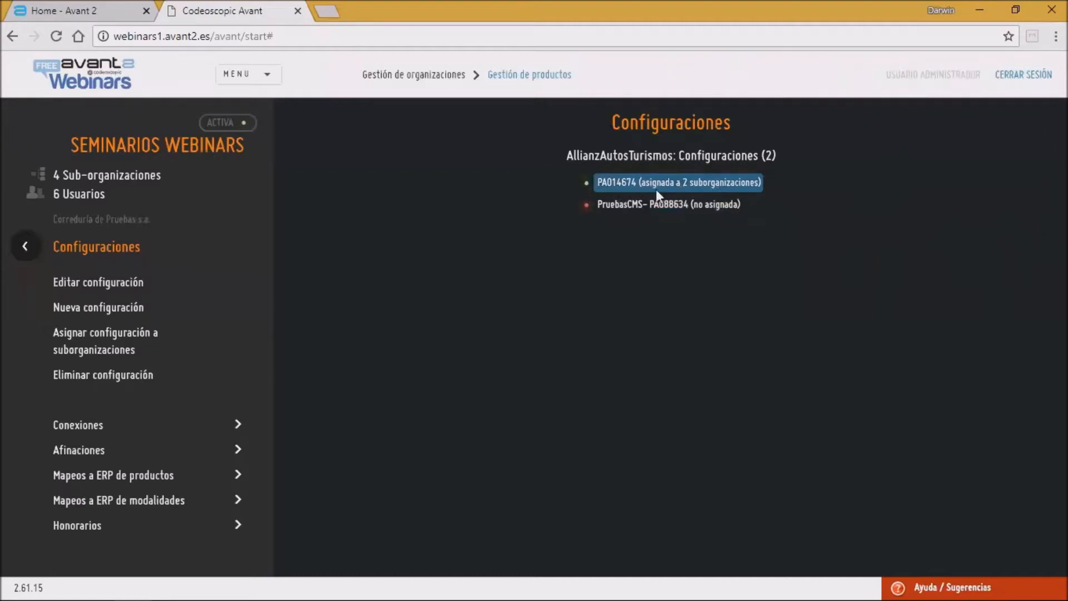
left_click(89, 284)
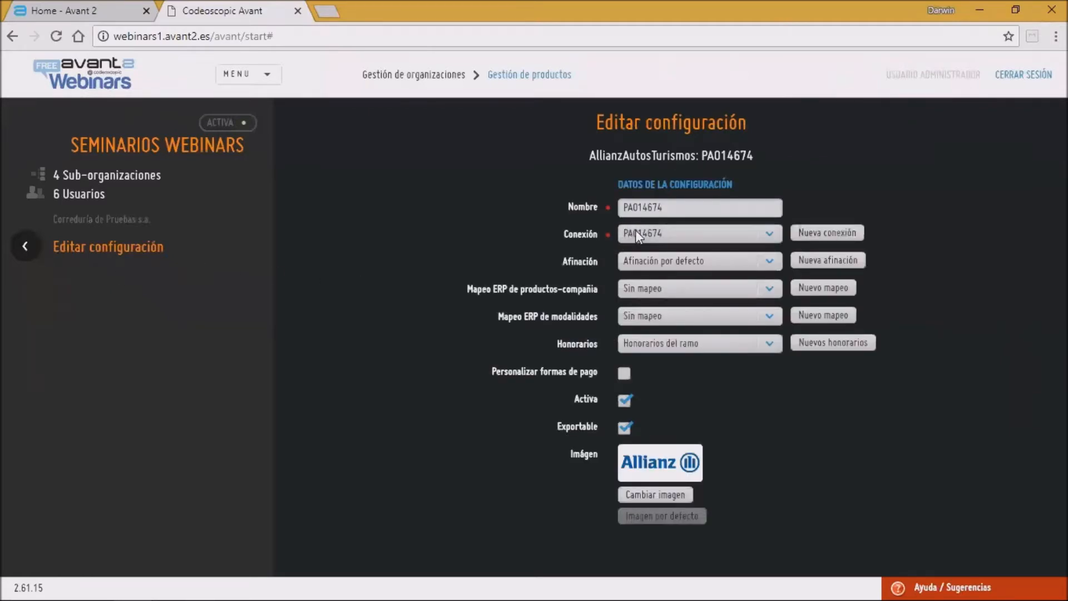
Step: Review the Conexión and Afinación choices for the PA014674 configuration, keeping PA014674 and Afinación por defecto
left_click(773, 233)
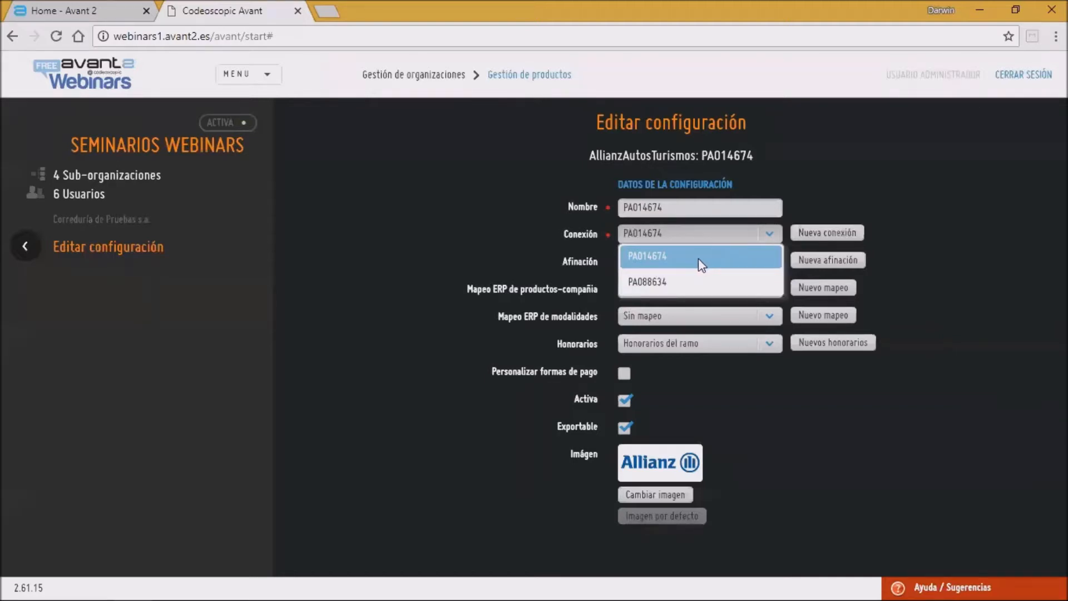
left_click(715, 235)
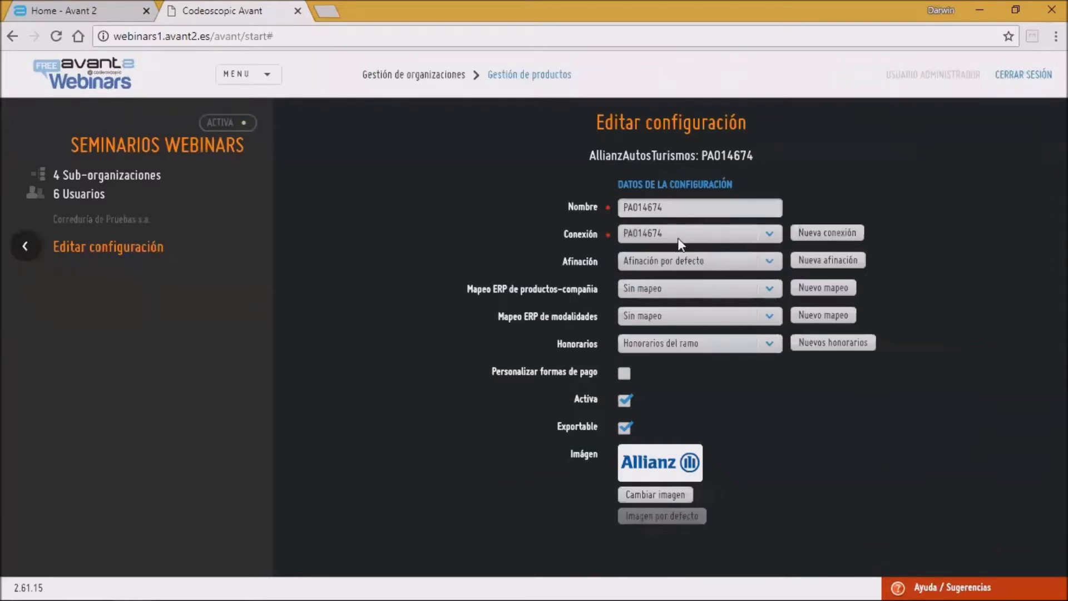
left_click(708, 238)
left_click(708, 238)
left_click(681, 236)
left_click(681, 236)
left_click(730, 265)
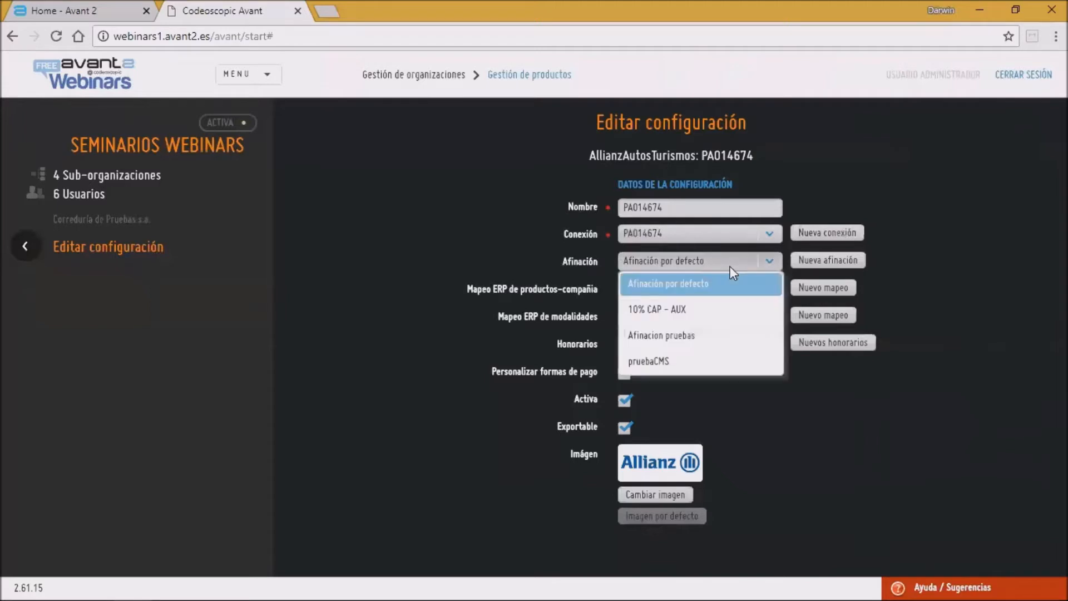
left_click(730, 266)
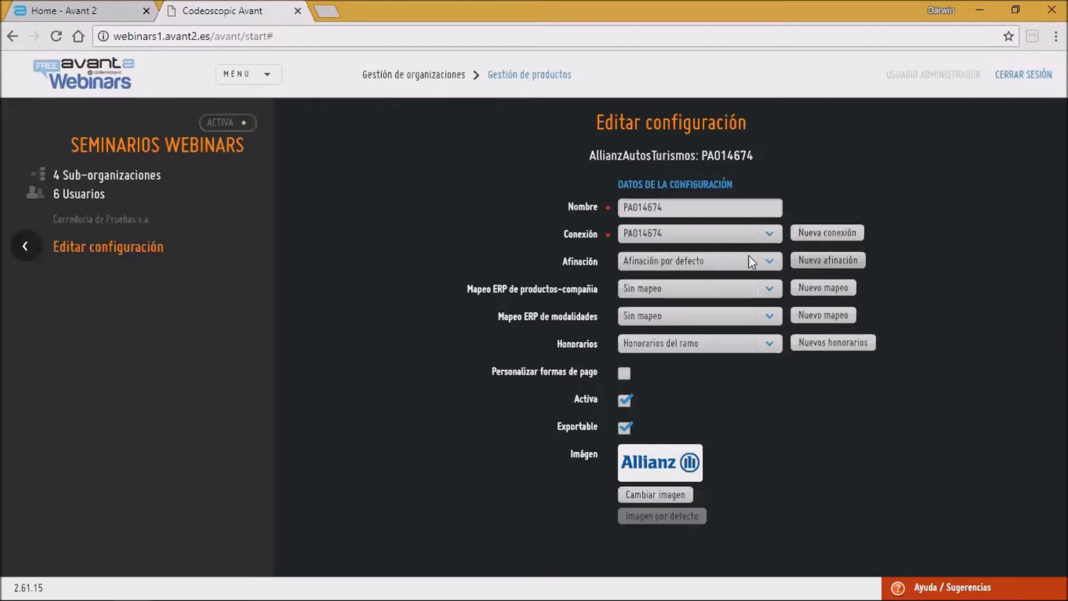
Step: Start a new afinación, switch Descuento comercial % (CAP) visibility to Invisible and back, toggle the display checkboxes, and set Autorización expresa to Sí
left_click(822, 259)
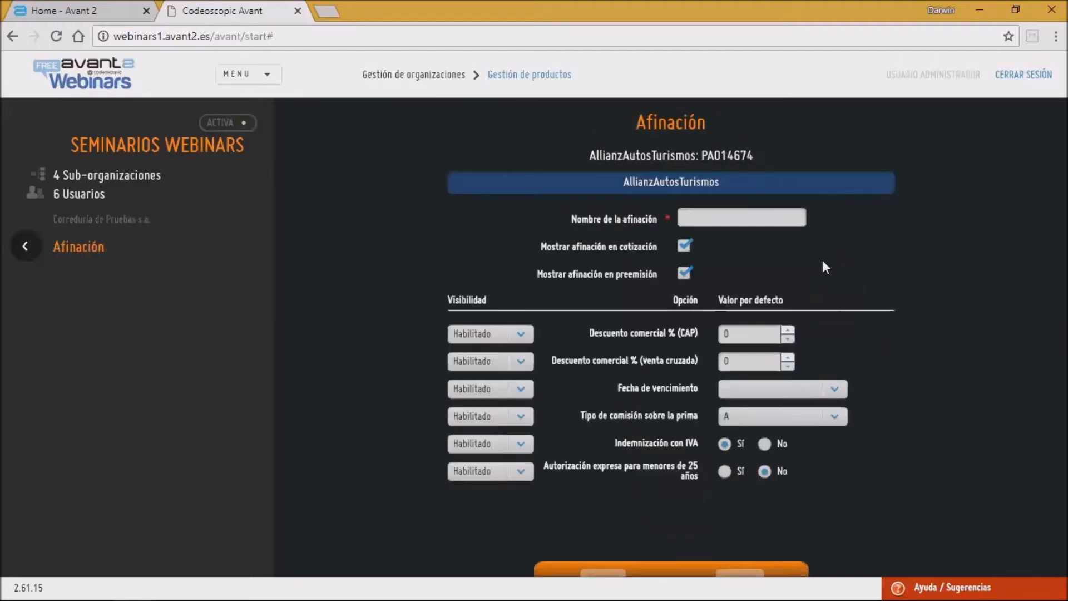
left_click(692, 219)
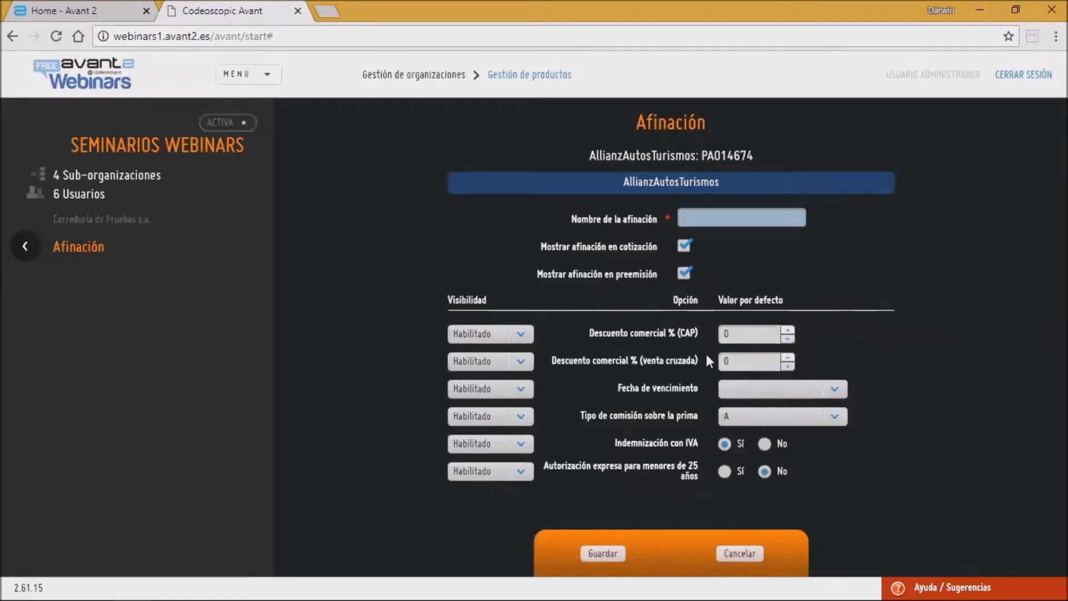
left_click(762, 336)
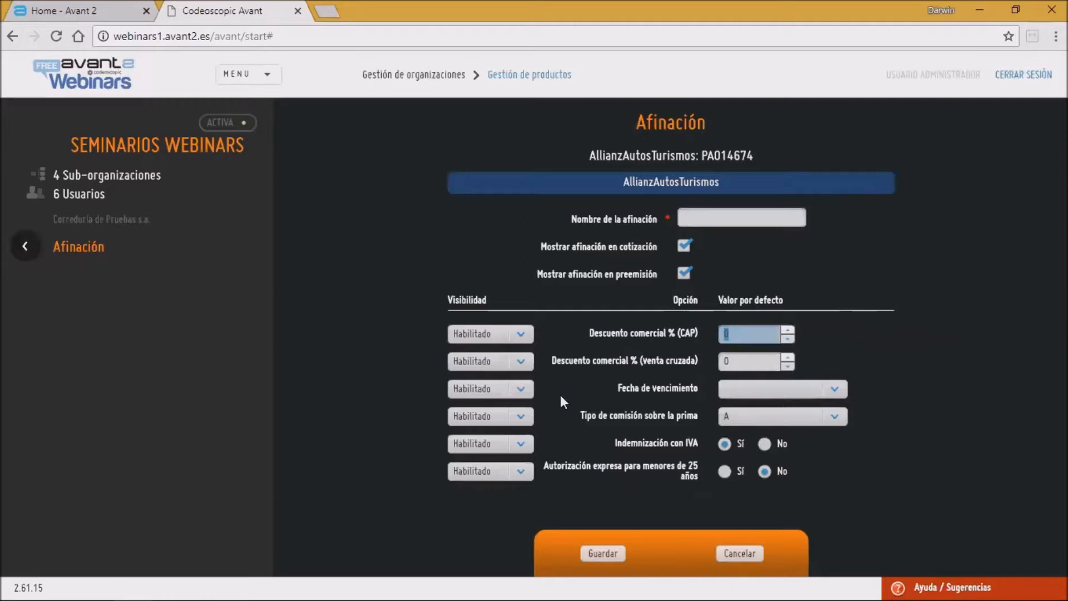
left_click(529, 334)
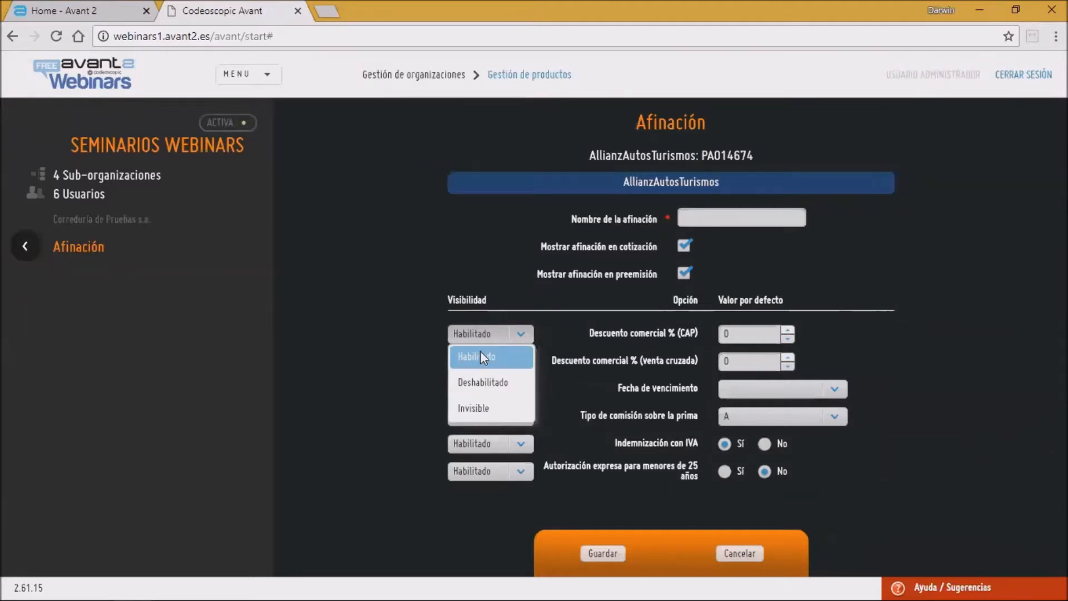
left_click(470, 412)
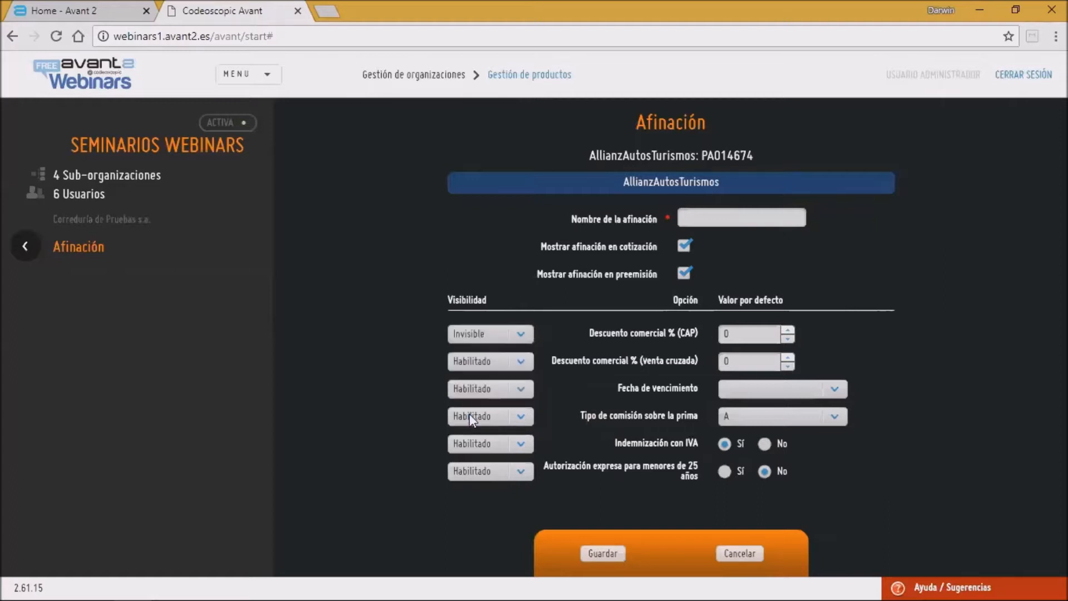
left_click(529, 339)
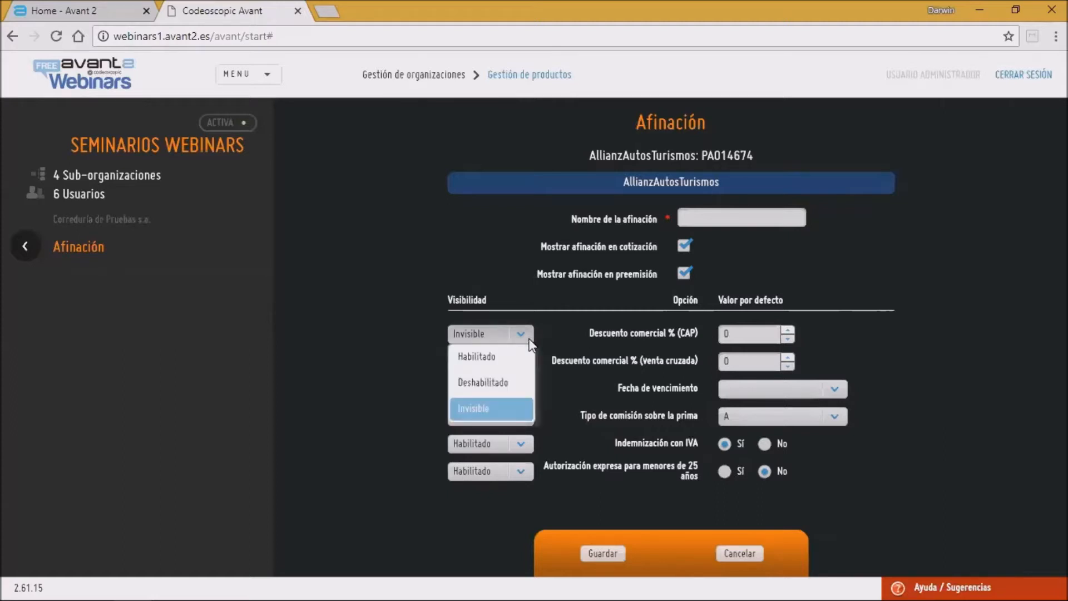
left_click(523, 355)
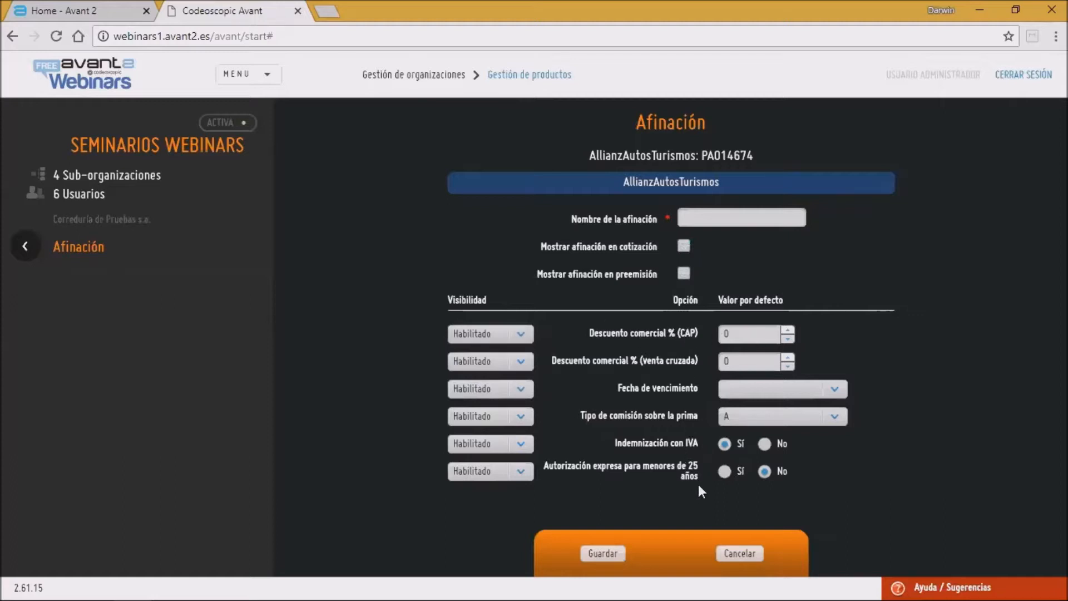
double_click(728, 334)
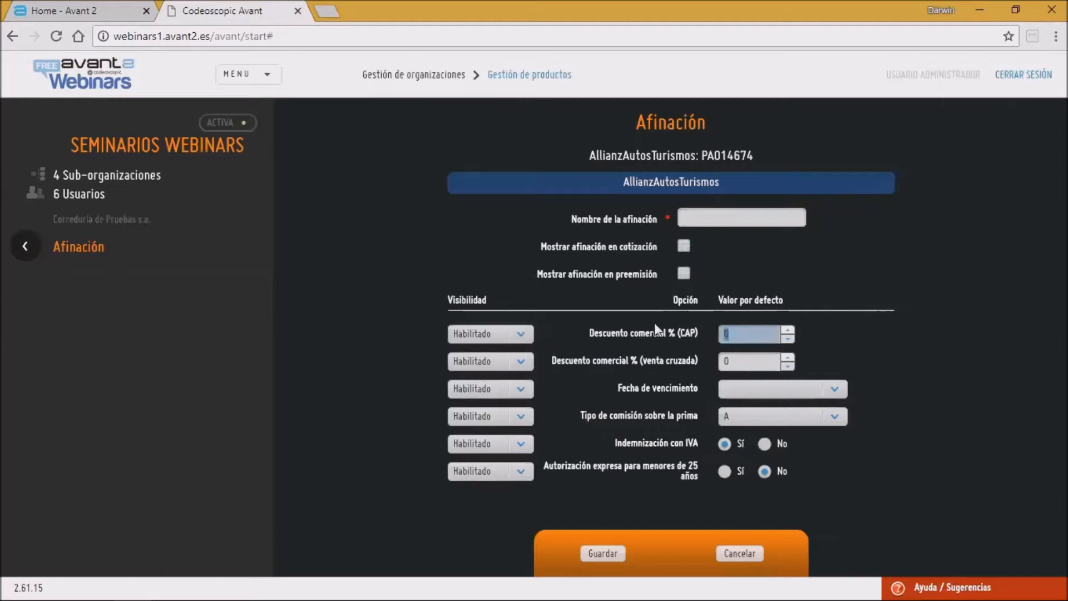
left_click(749, 335)
left_click(684, 246)
left_click(682, 272)
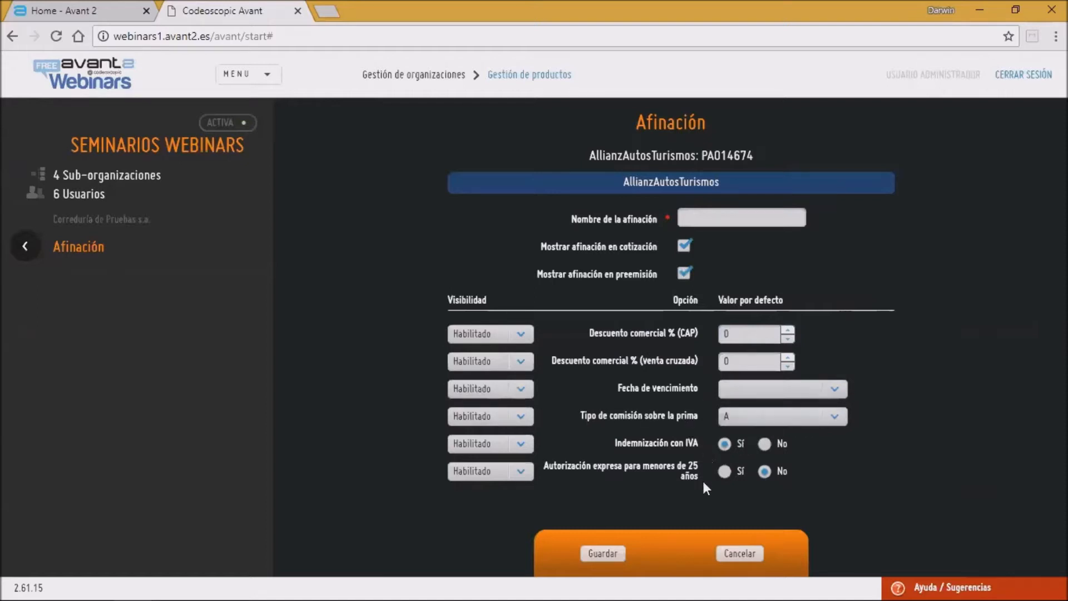
left_click(721, 473)
Step: Set Fecha de vencimiento visibility to Deshabilitado with default Día 1 del mes actual, then cancel the new afinación
left_click(824, 389)
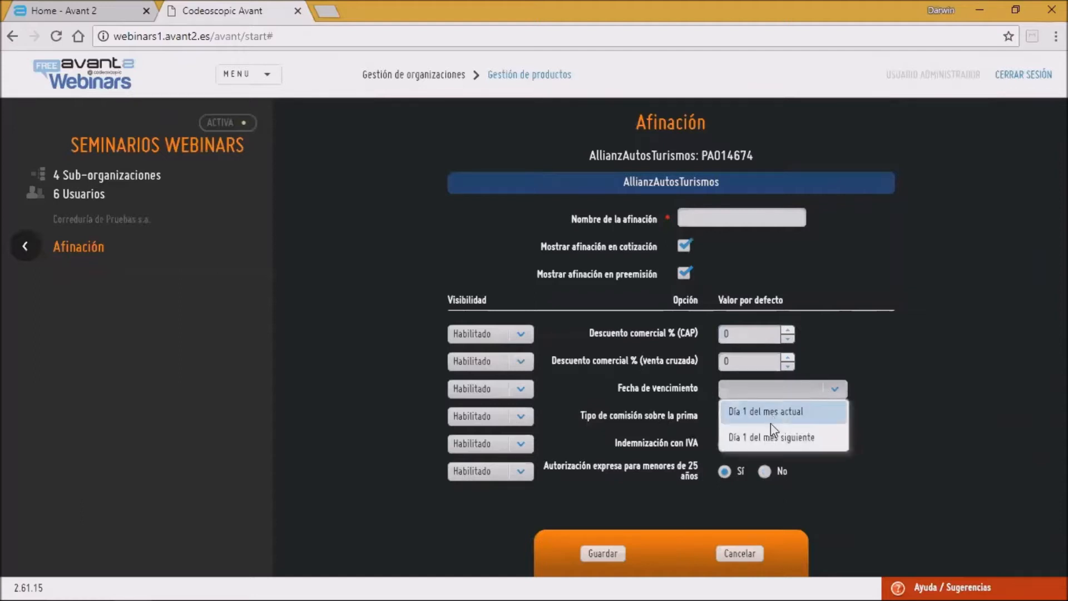
left_click(521, 398)
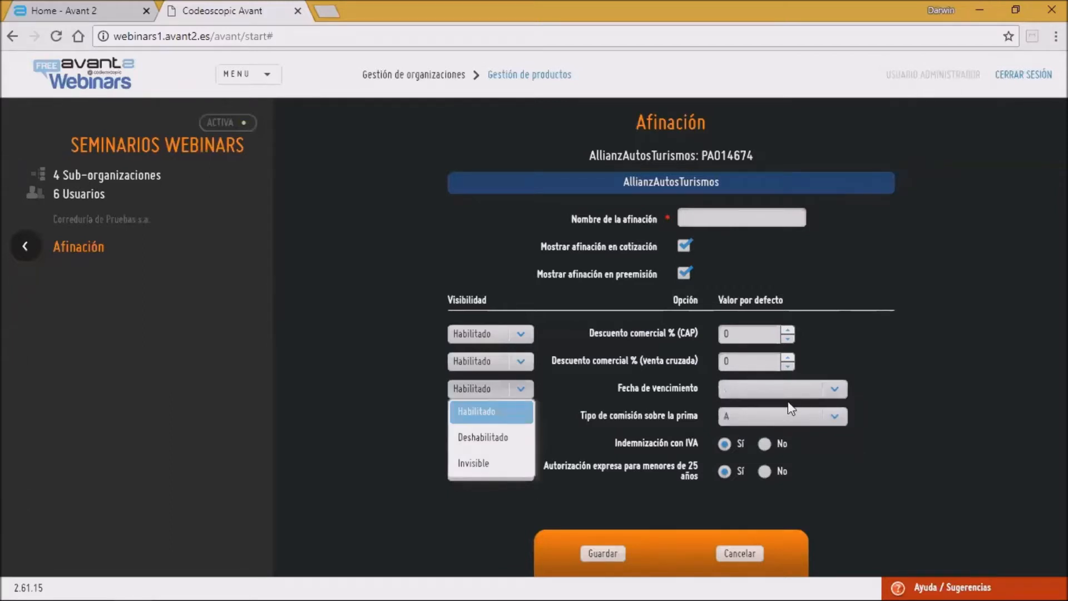
left_click(519, 439)
left_click(797, 390)
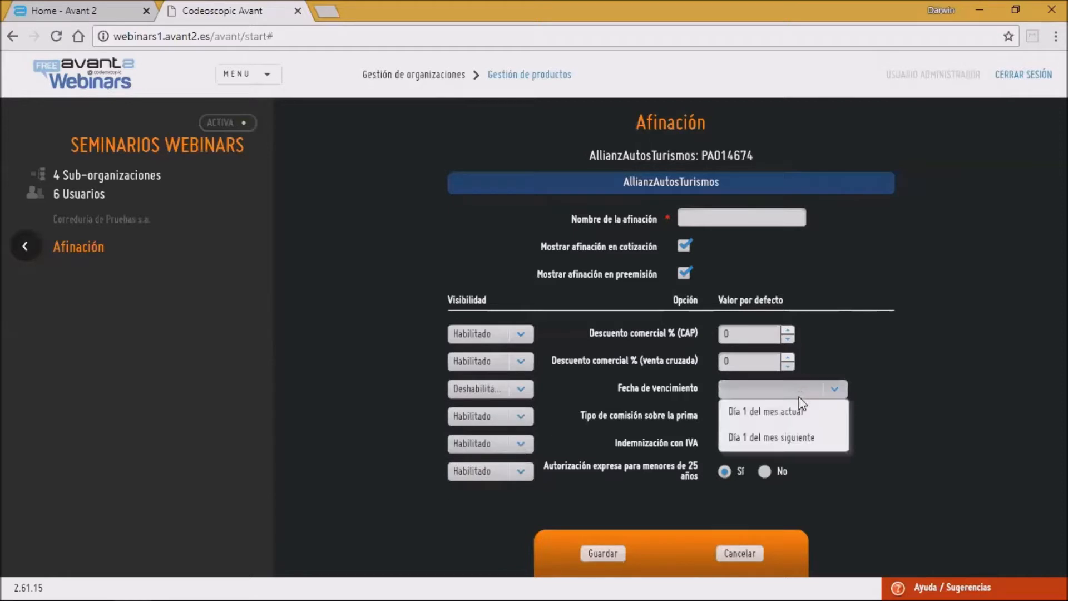
left_click(773, 407)
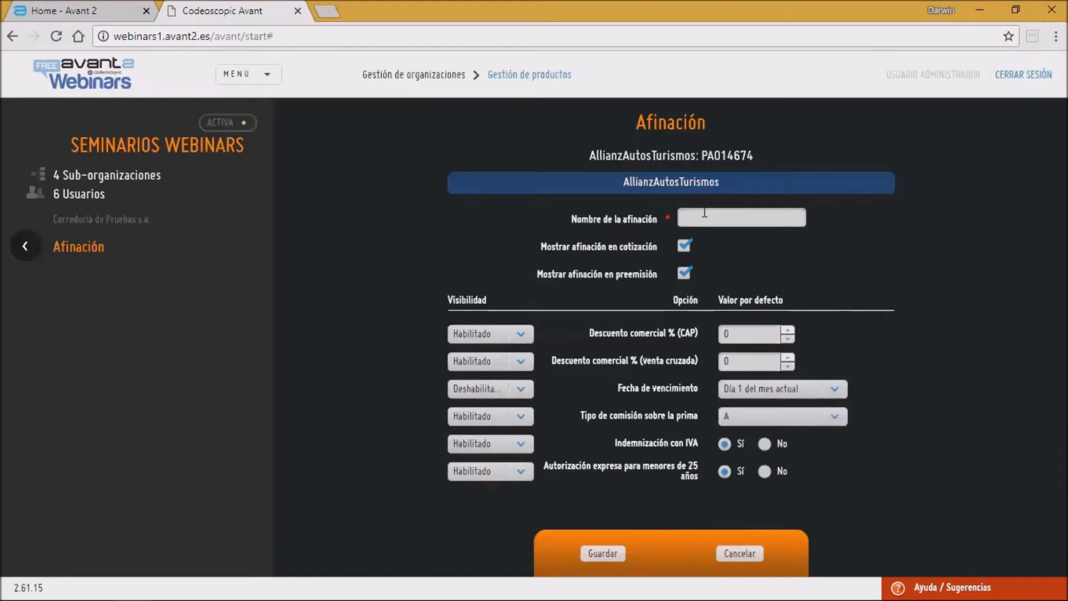
left_click(739, 553)
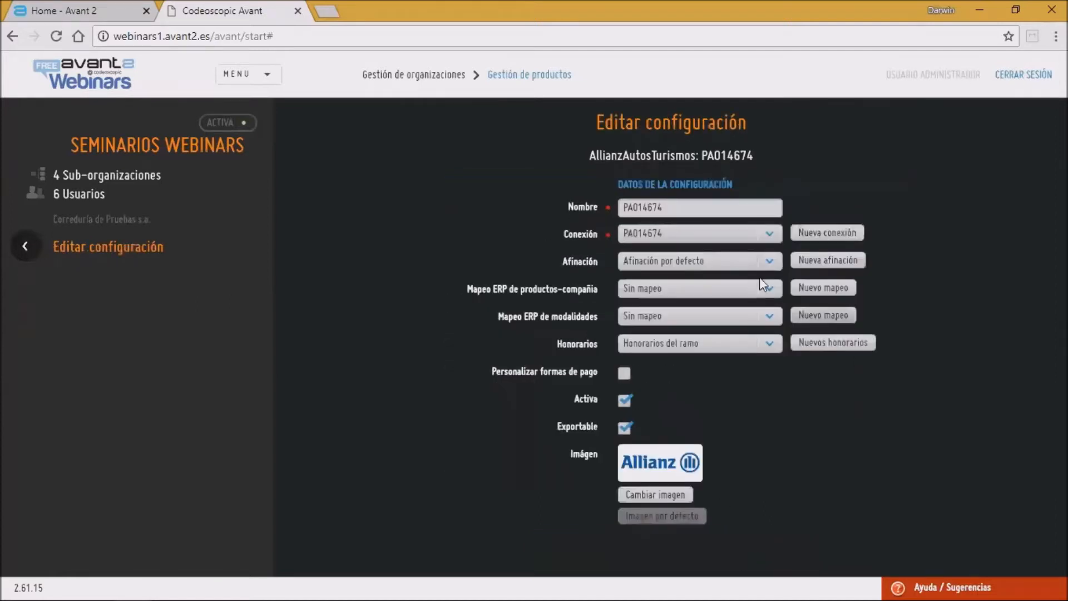
Step: Set the configuration's Afinación to 10% CAP - AUX and enable Personalizar formas de pago
left_click(769, 263)
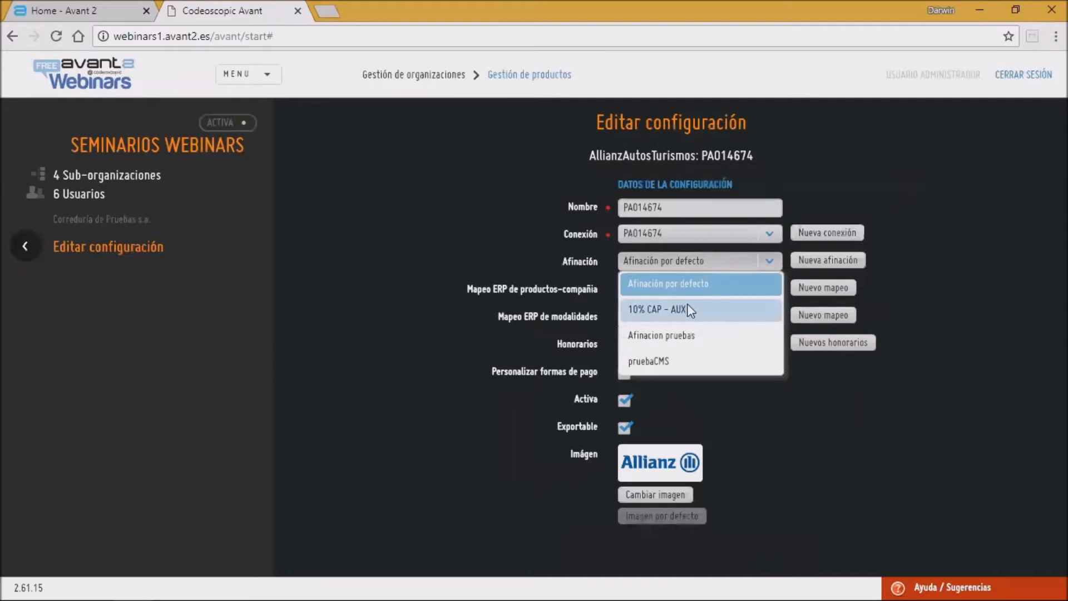
left_click(690, 310)
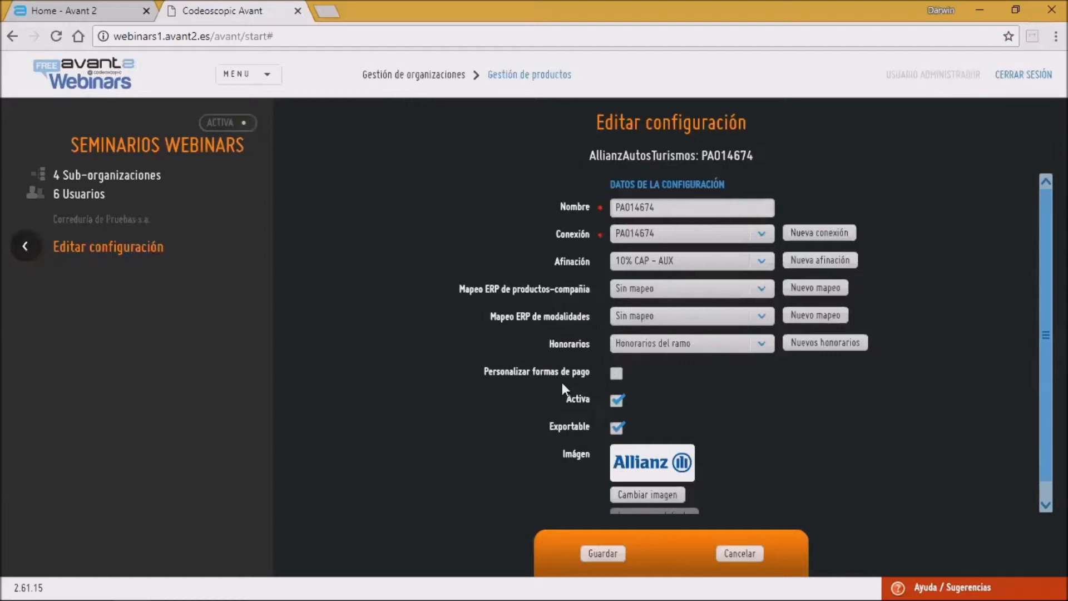
left_click(616, 373)
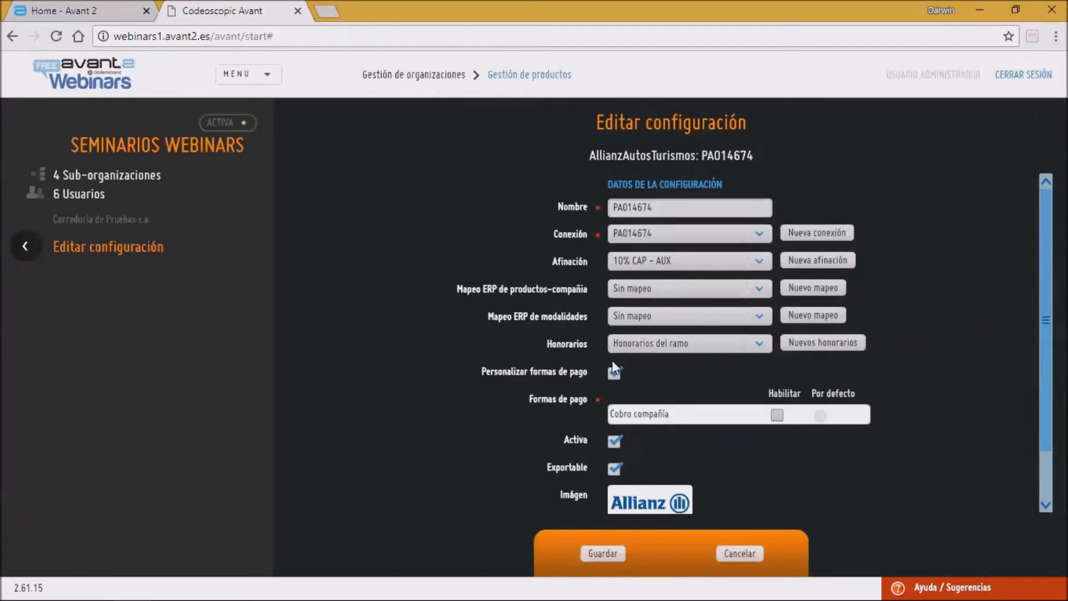
Step: Set Honorarios to Sin honorarios and return to the Configuraciones list without saving
left_click(733, 344)
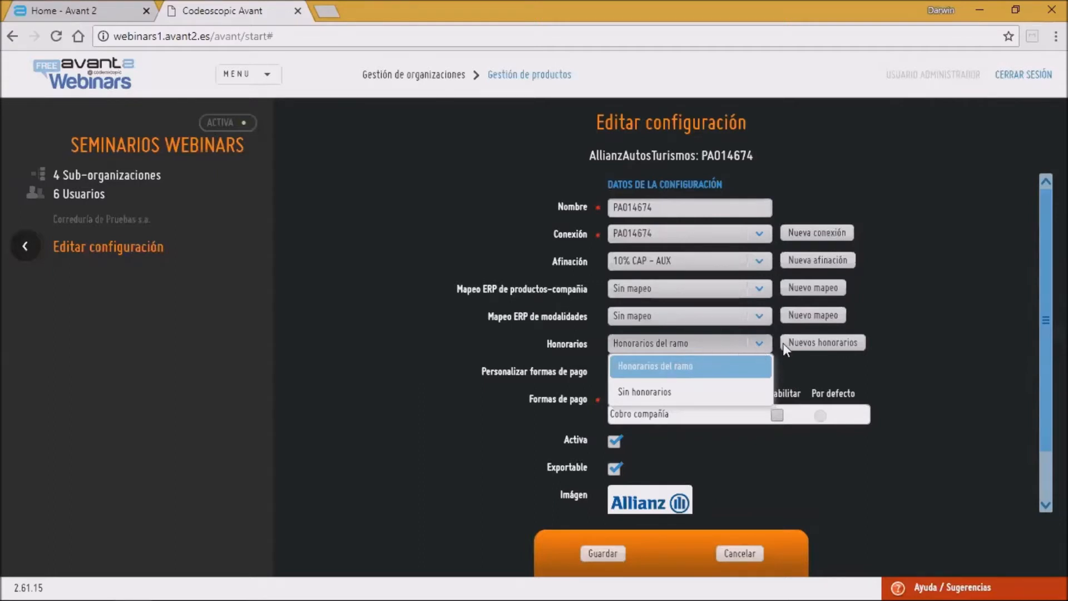
left_click(666, 393)
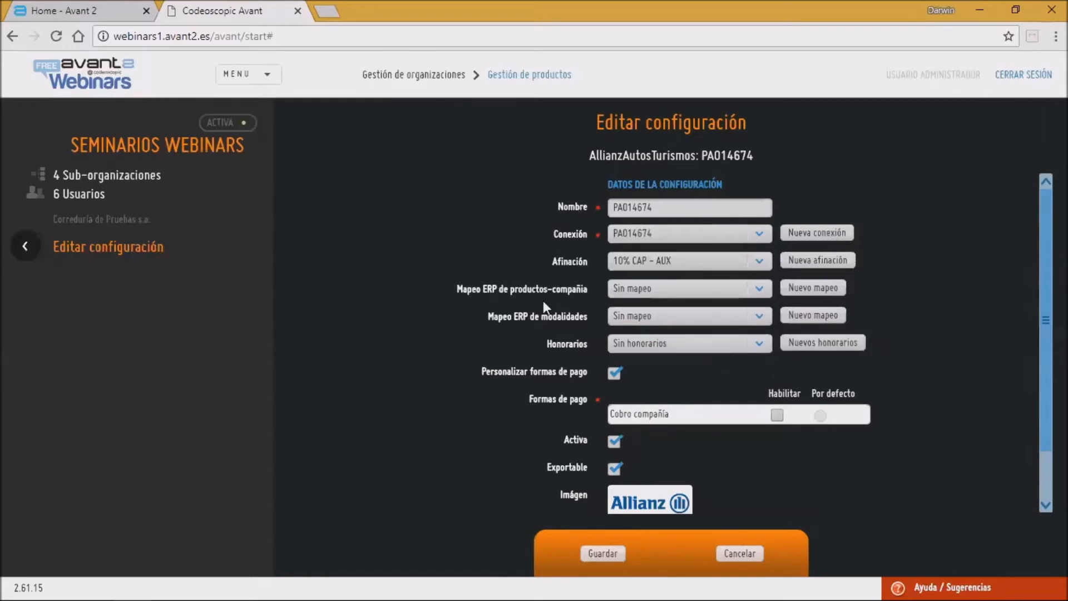
left_click(25, 247)
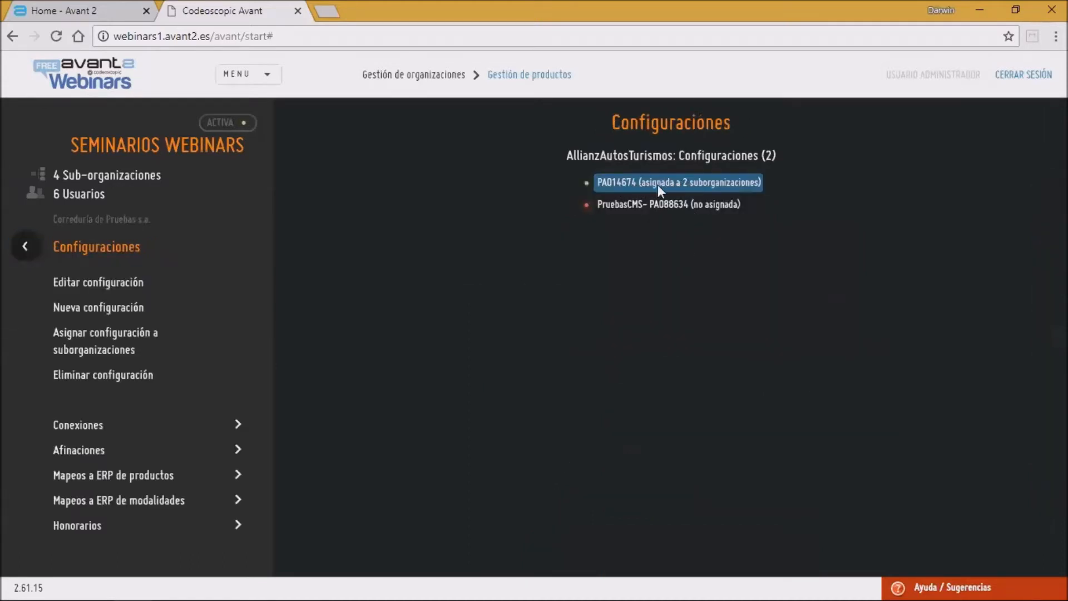
Step: Open Asignar configuración a suborganizaciones for PA014674 and examine the legend of Activa, Visible, Heredable and propagation options
left_click(80, 343)
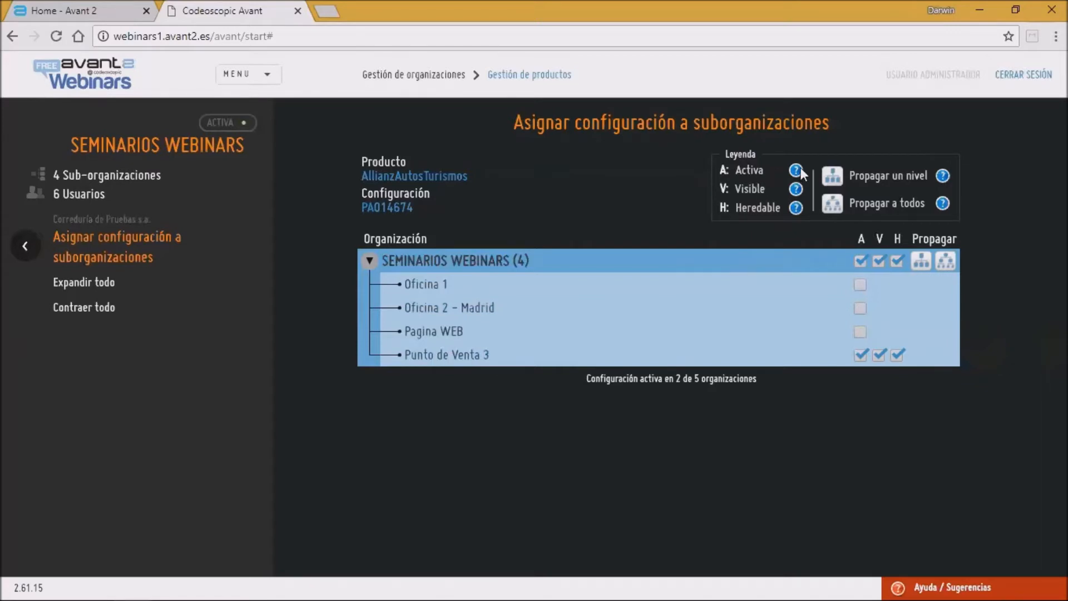
mouse_move(802, 169)
mouse_move(795, 190)
mouse_move(799, 209)
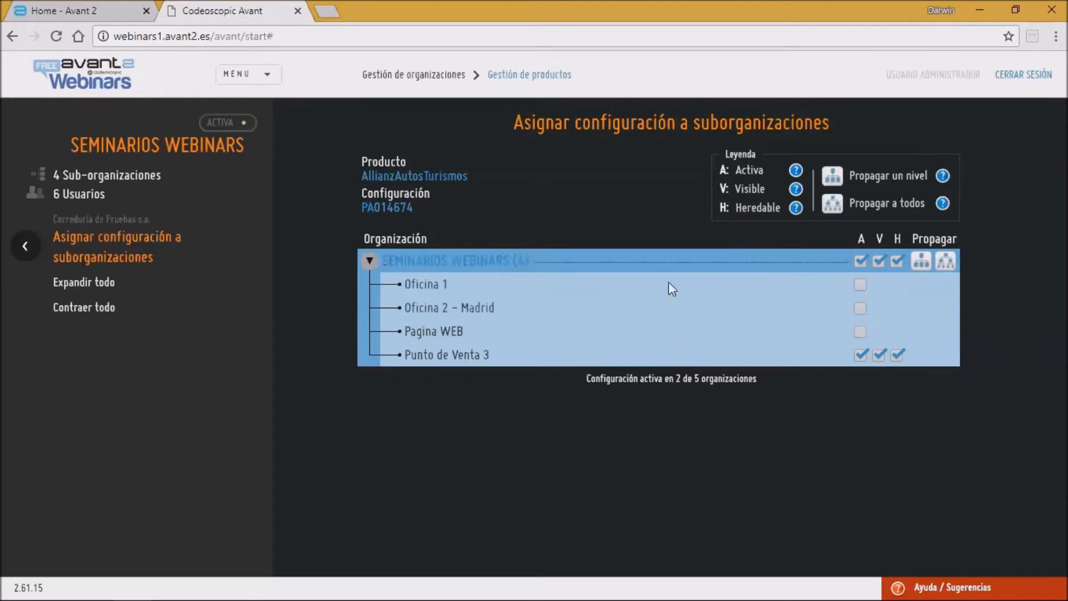
Step: Open the Nueva configuración form and go back to the Configuraciones list
left_click(73, 257)
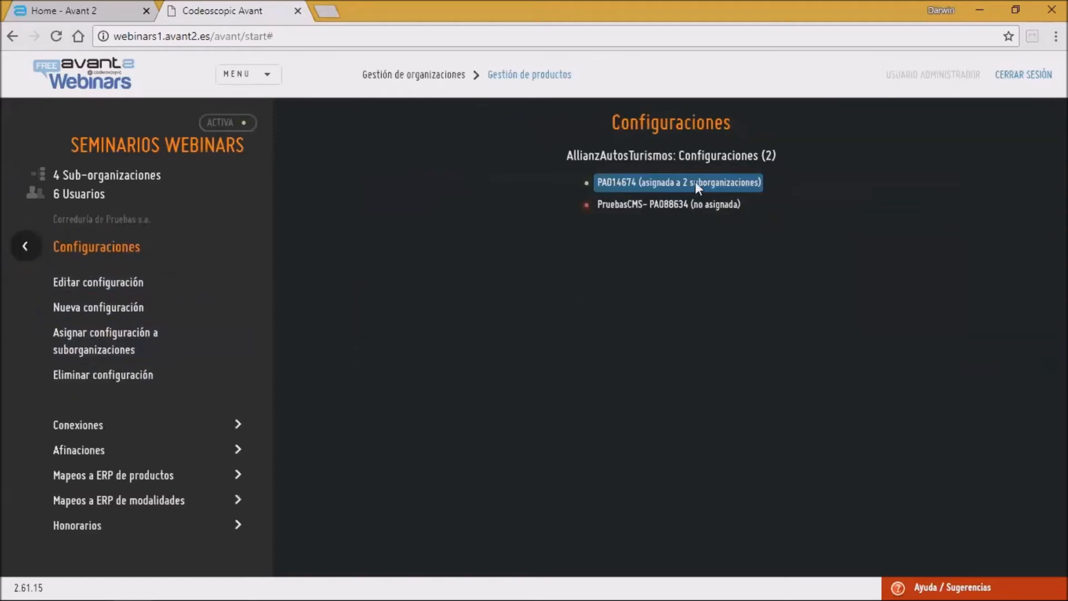
left_click(85, 315)
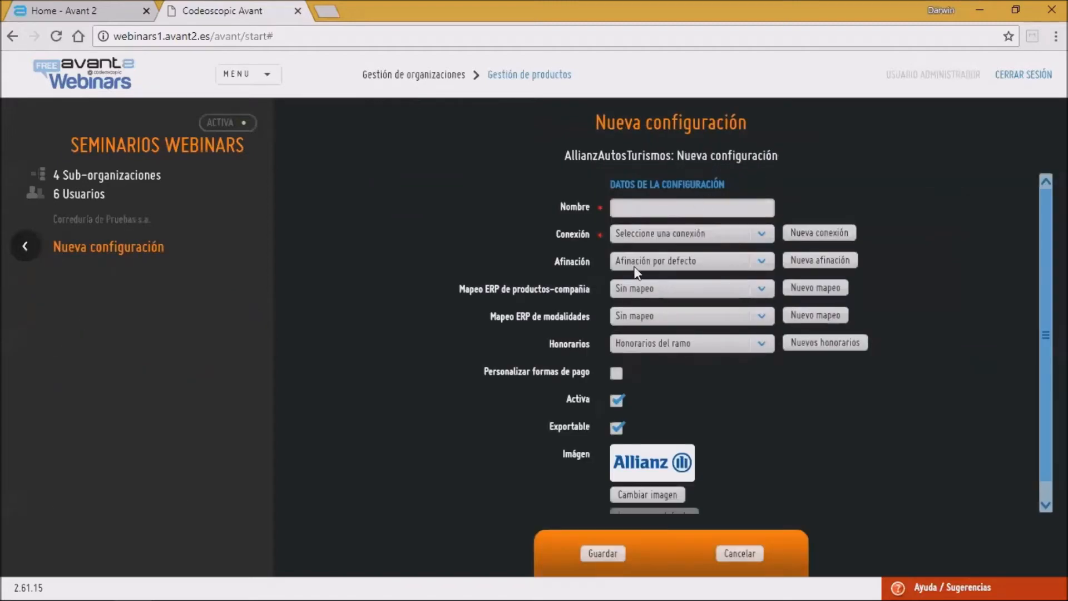
left_click(685, 237)
left_click(685, 238)
left_click(21, 250)
left_click(647, 210)
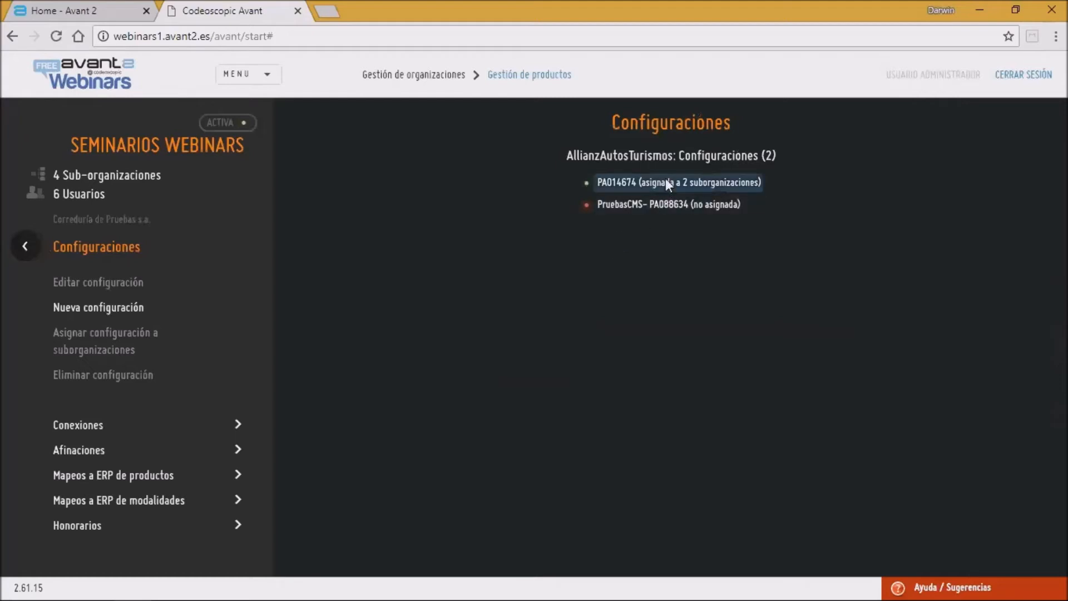
Step: Start a new configuration named Resto PA014674 with connection PA014674 and Afinación set to Afinacion pruebas
left_click(114, 305)
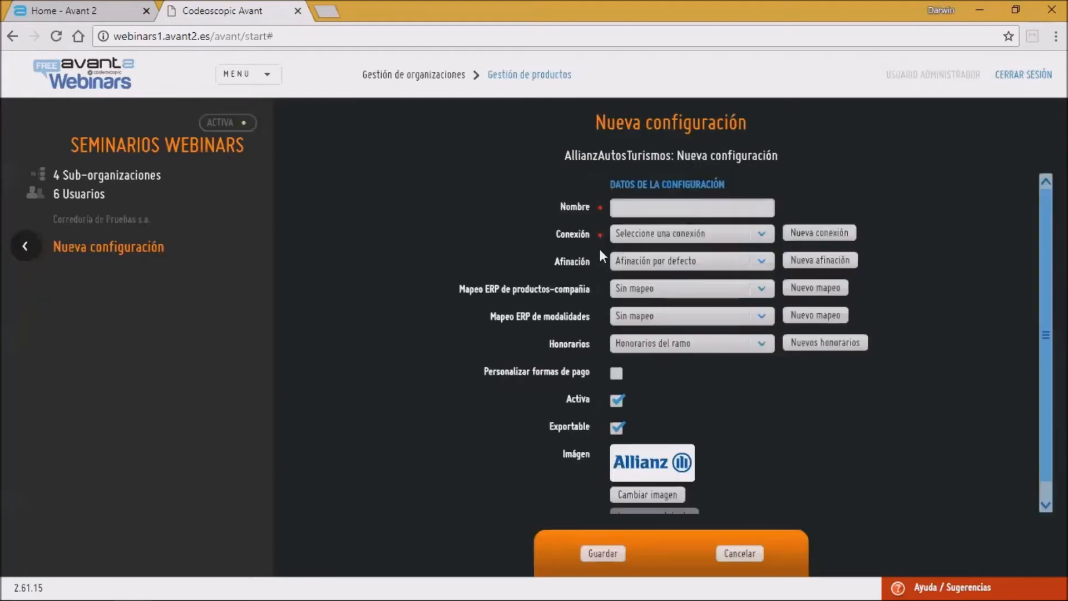
left_click(651, 212)
type("R")
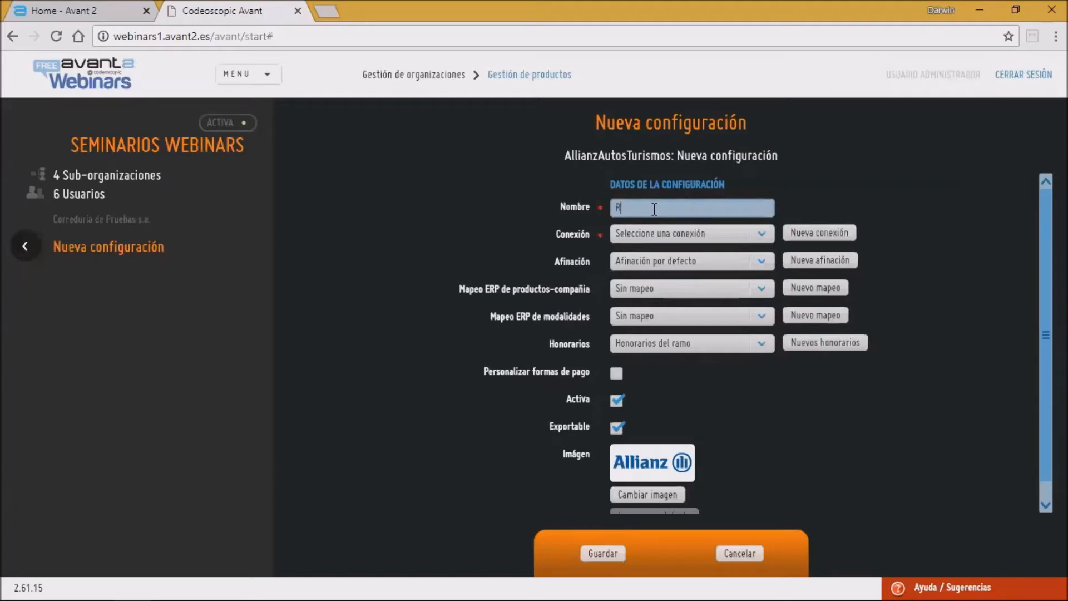
type("esto")
left_click(741, 236)
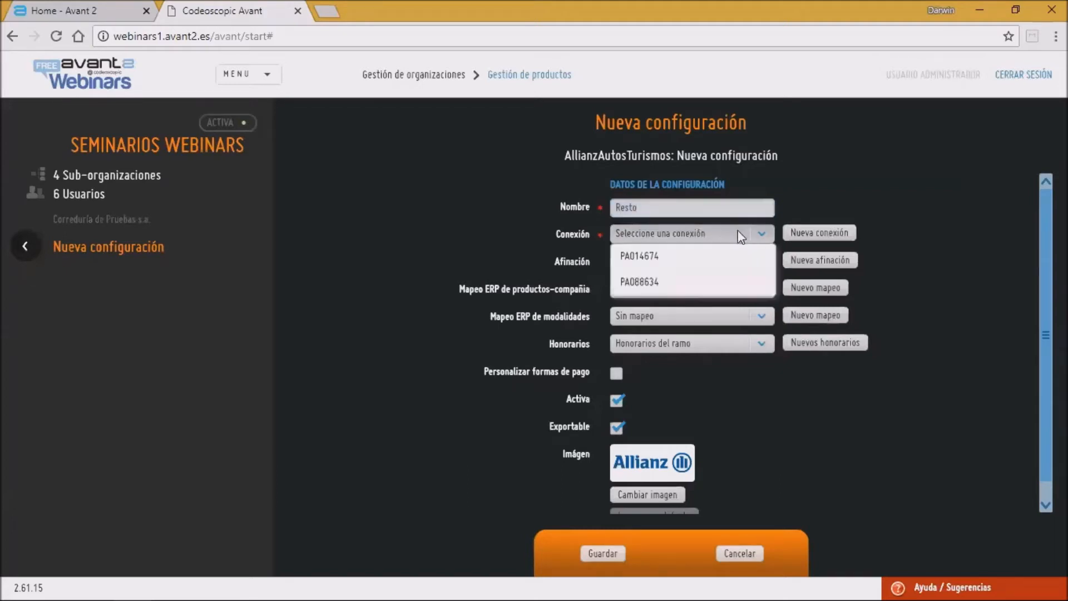
left_click(654, 257)
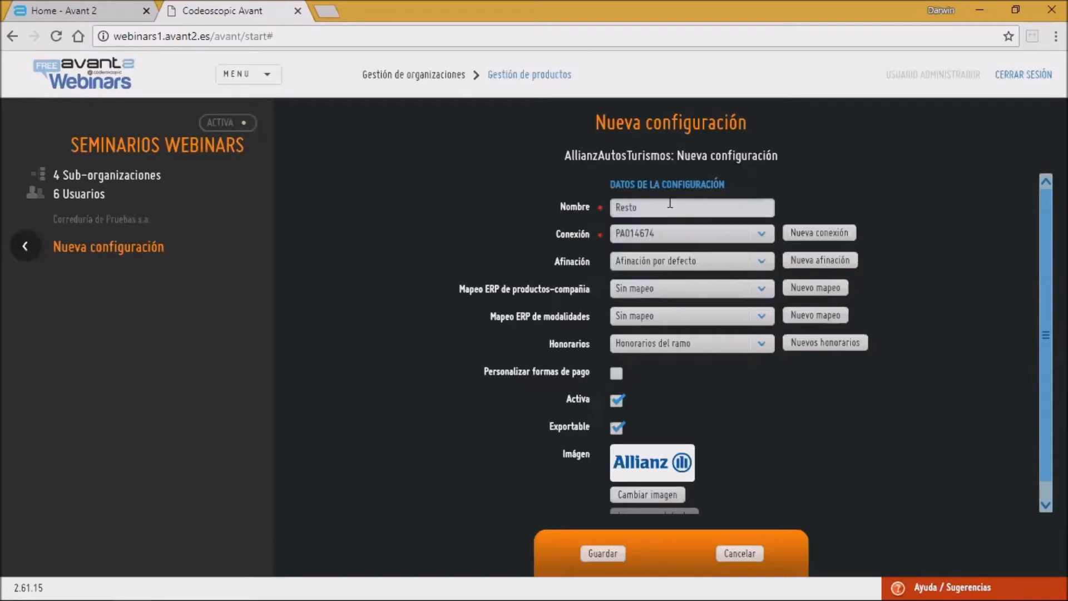
left_click(670, 204)
type("PA")
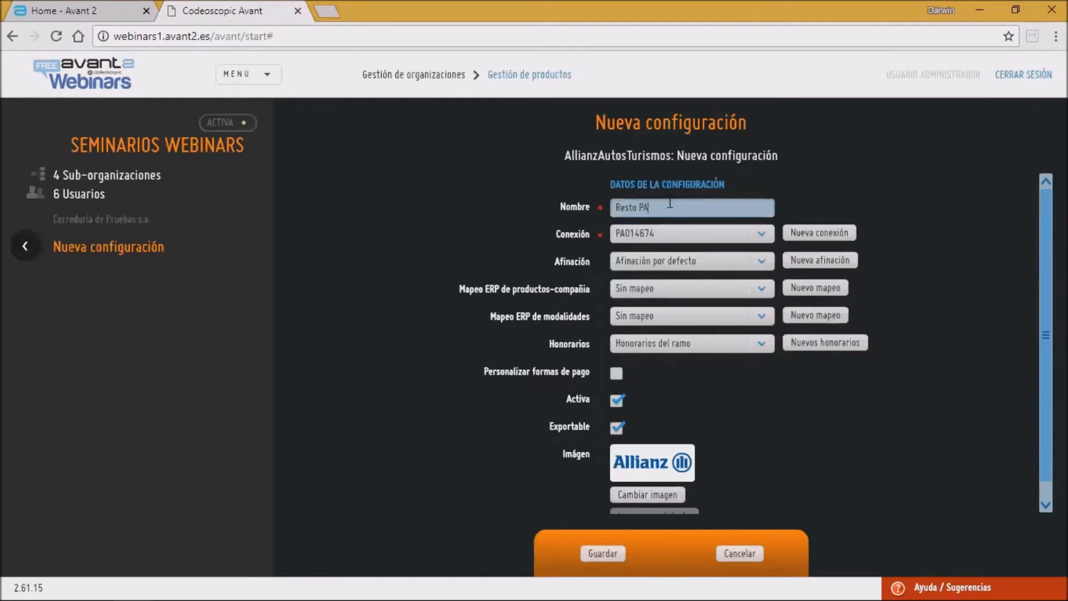
type("014674")
left_click(653, 262)
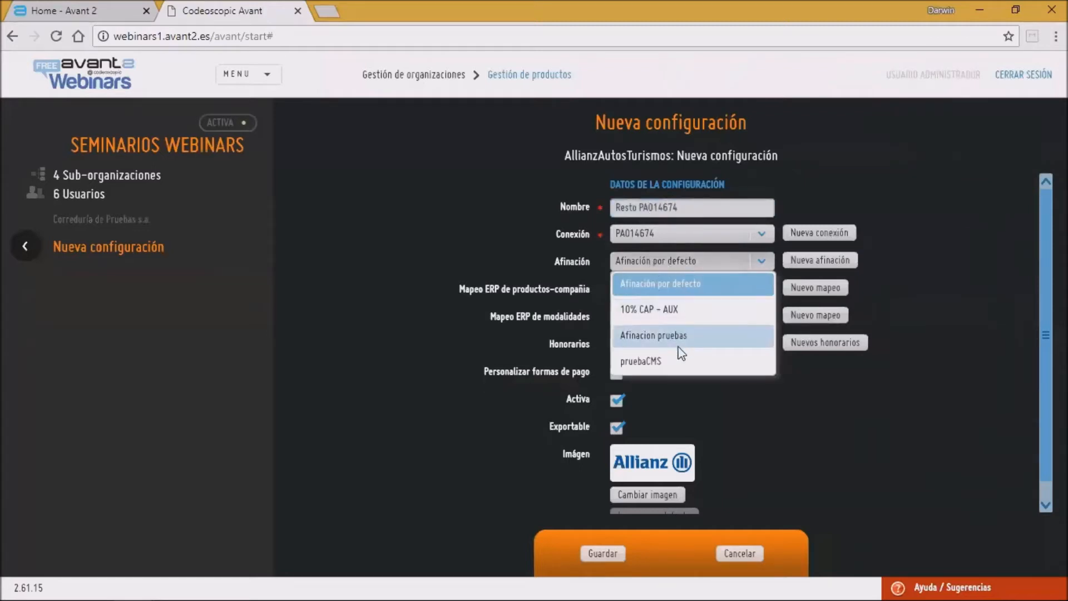
left_click(683, 336)
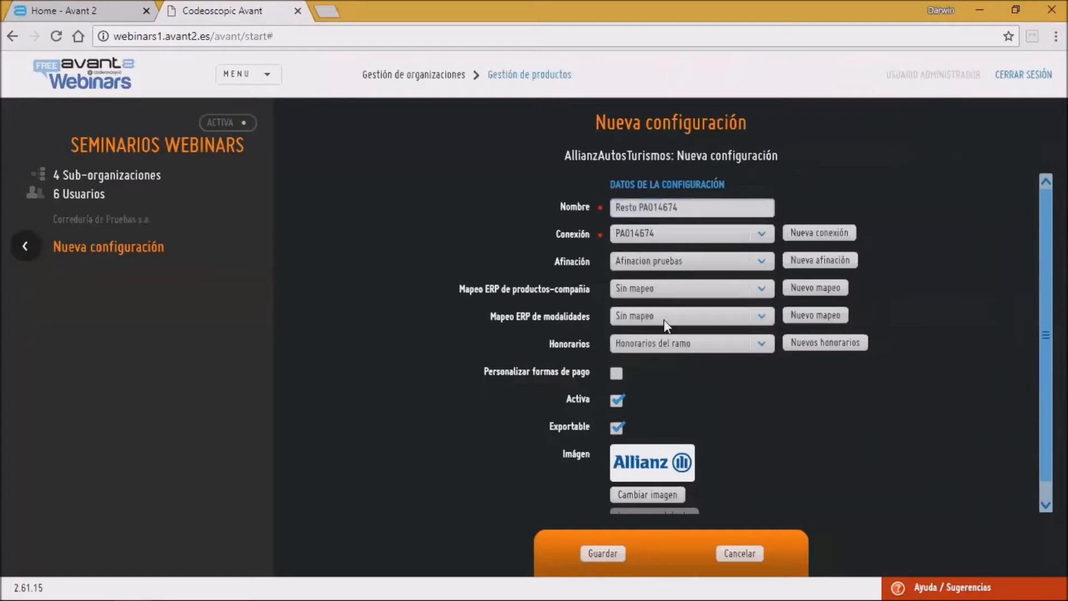
Step: Enable Personalizar formas de pago with Cobro compañía enabled, and save the new configuration
left_click(616, 374)
left_click(776, 414)
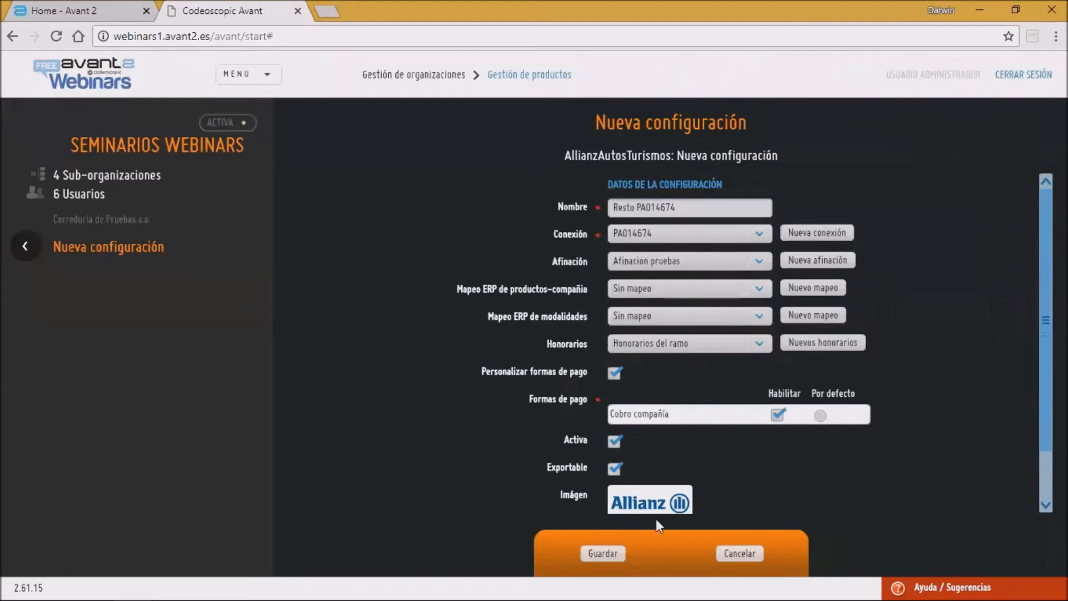
left_click(606, 553)
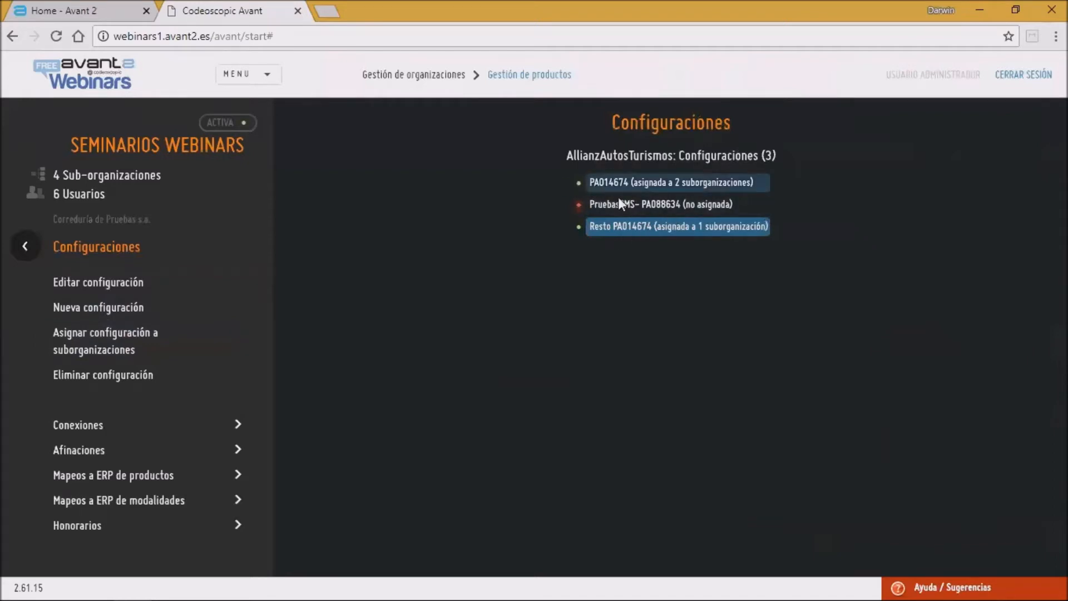
Step: Assign Resto PA014674 to Oficina 1, Oficina 2 - Madrid and Pagina WEB as active, visible and heritable instead of the parent, and save
left_click(121, 332)
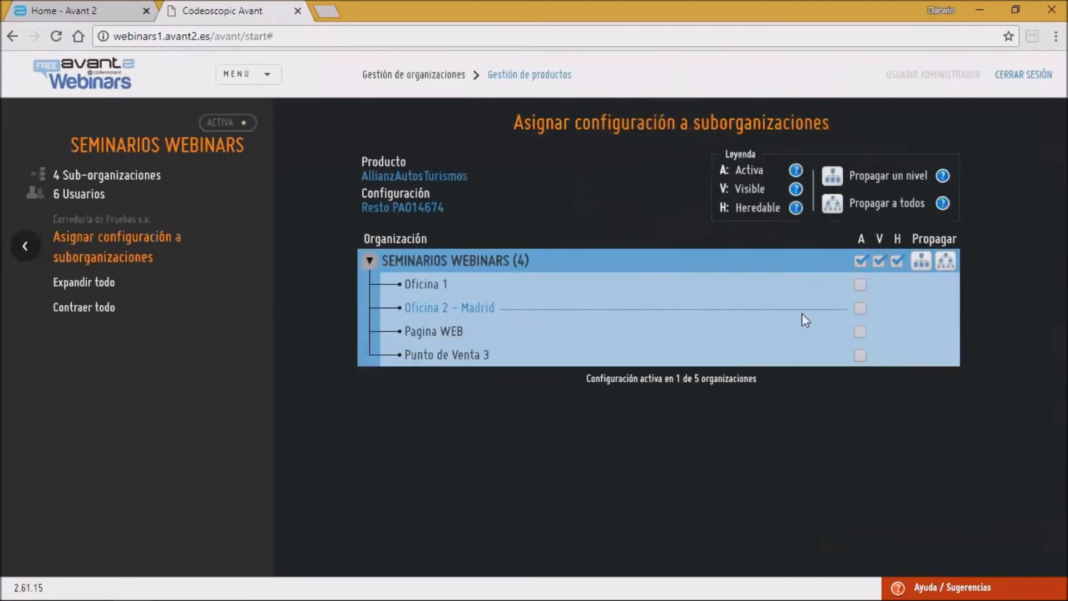
left_click(862, 261)
left_click(861, 285)
left_click(860, 308)
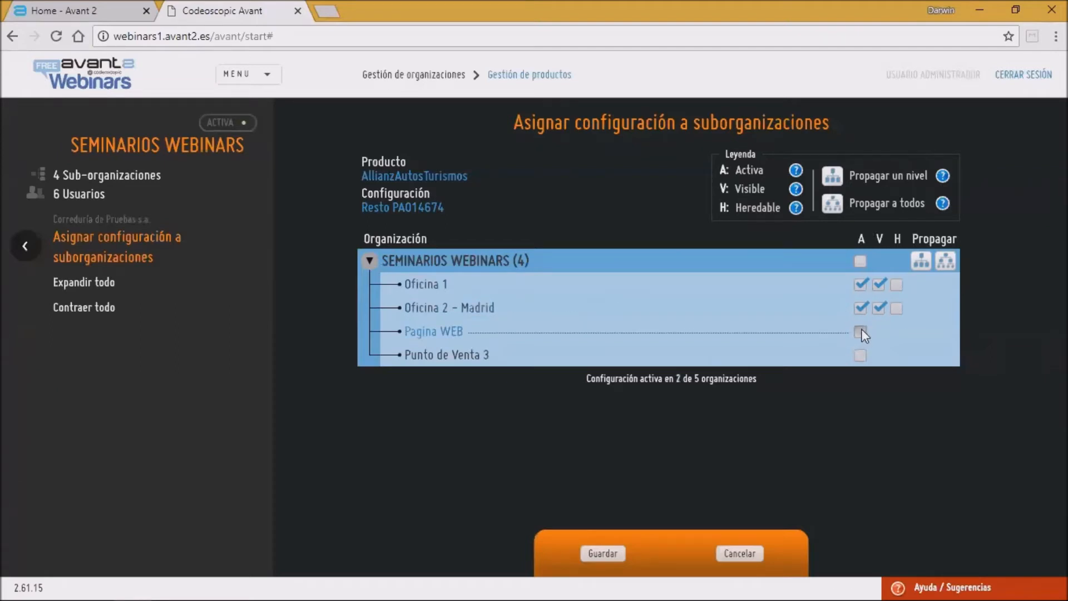
left_click(879, 332)
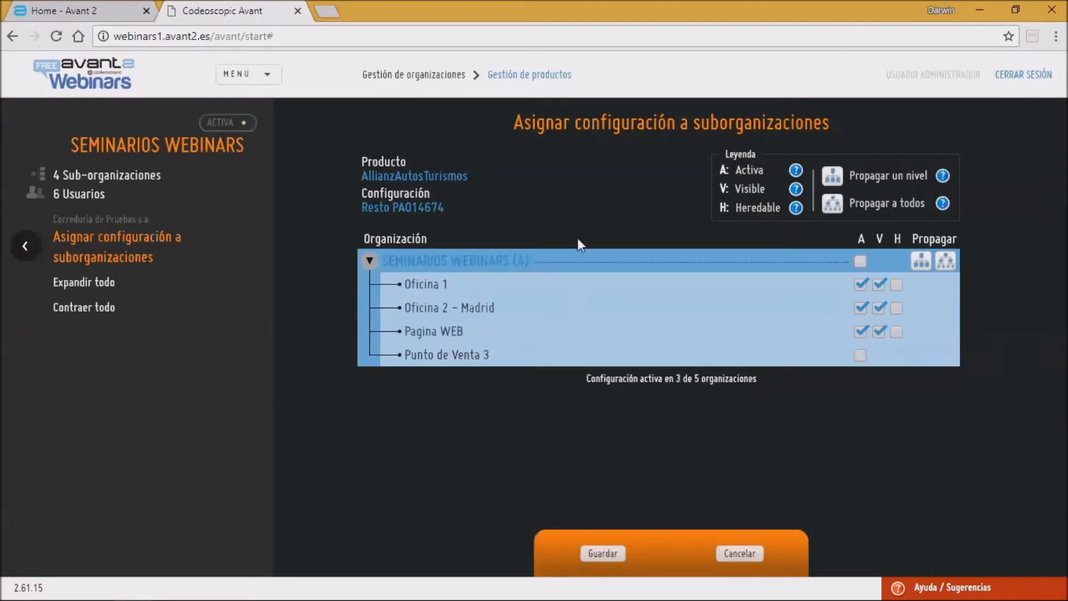
left_click(897, 285)
left_click(897, 308)
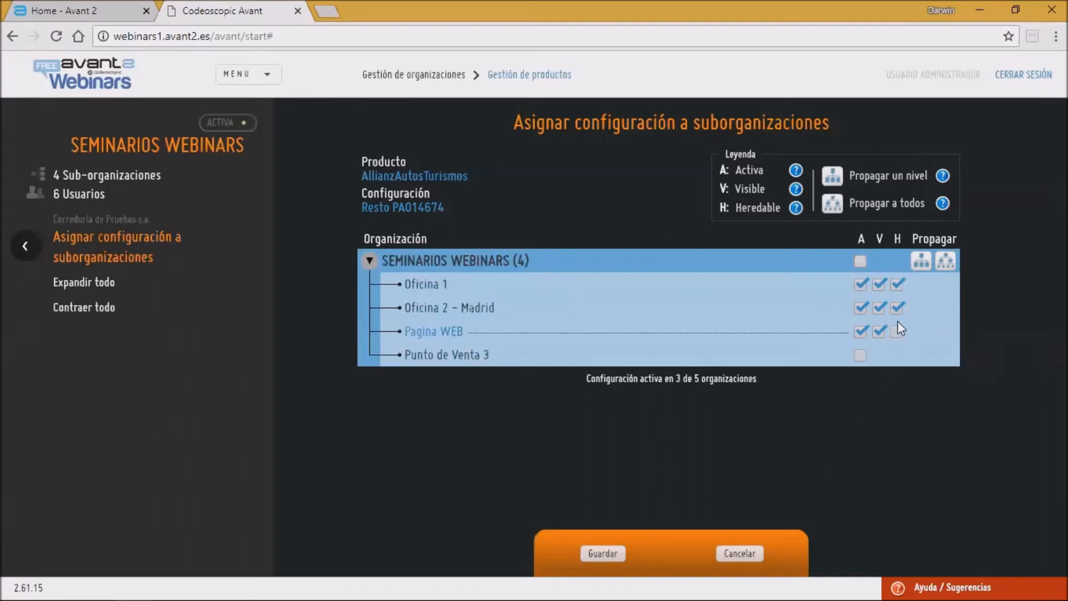
left_click(607, 554)
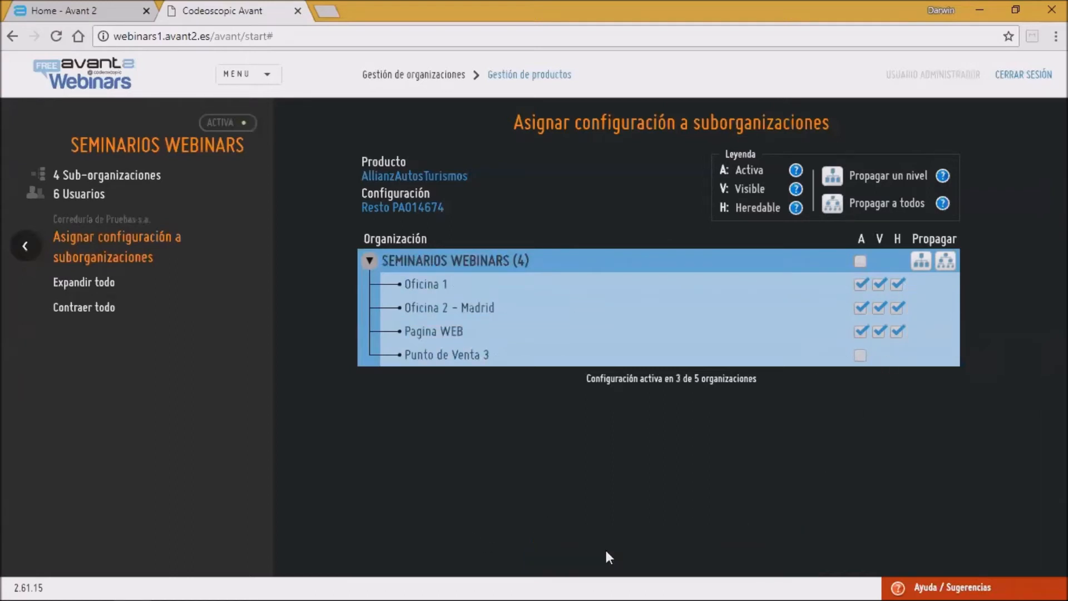
Step: Open the 10% CAP - AUX afinación for editing and examine its discount values, then return to Configuraciones
left_click(29, 246)
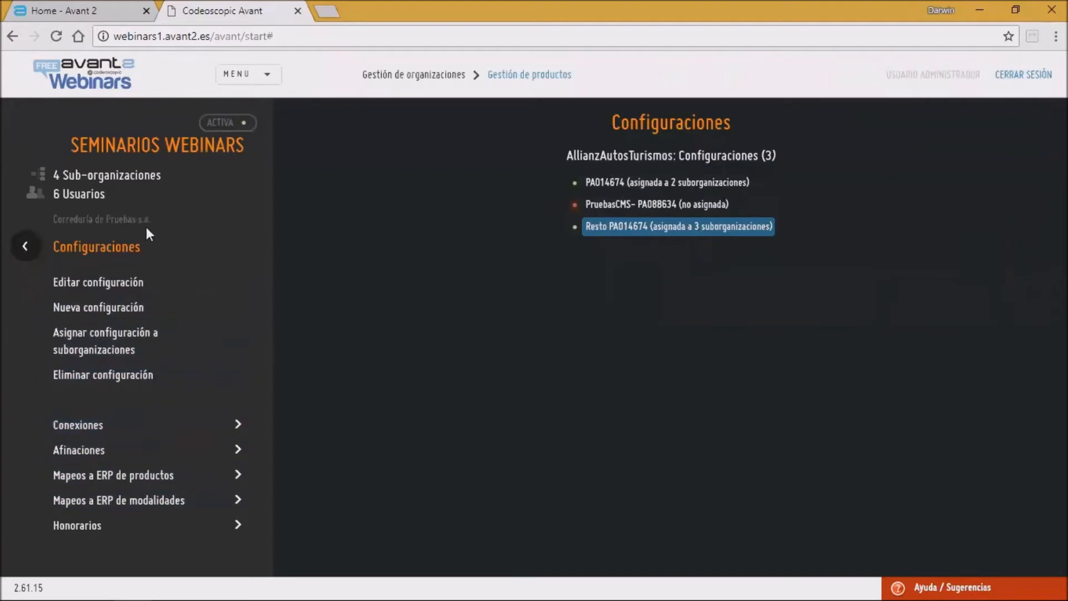
left_click(87, 450)
left_click(660, 178)
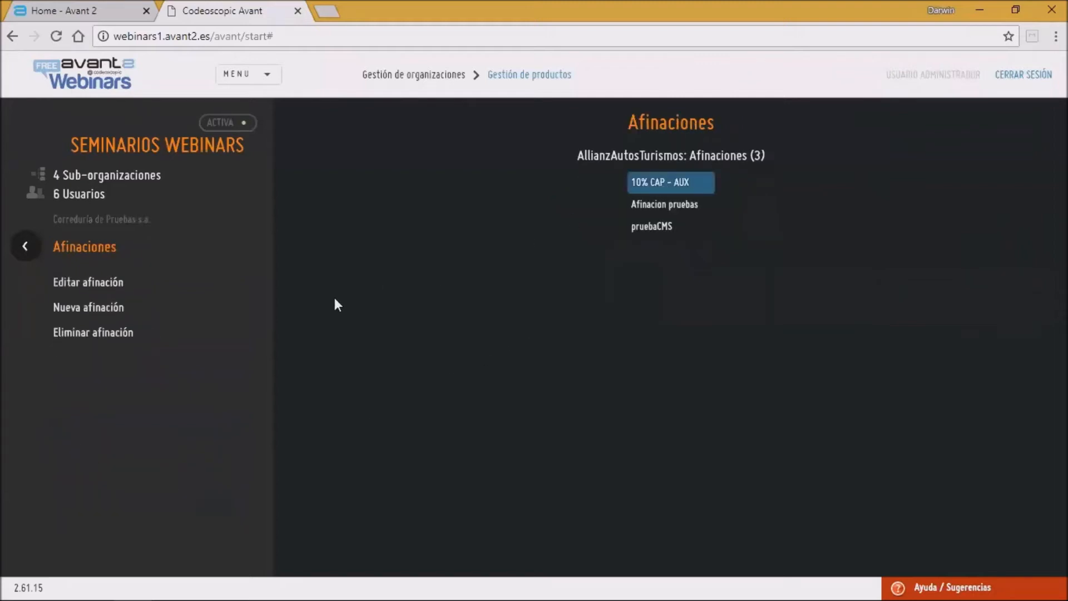
left_click(113, 281)
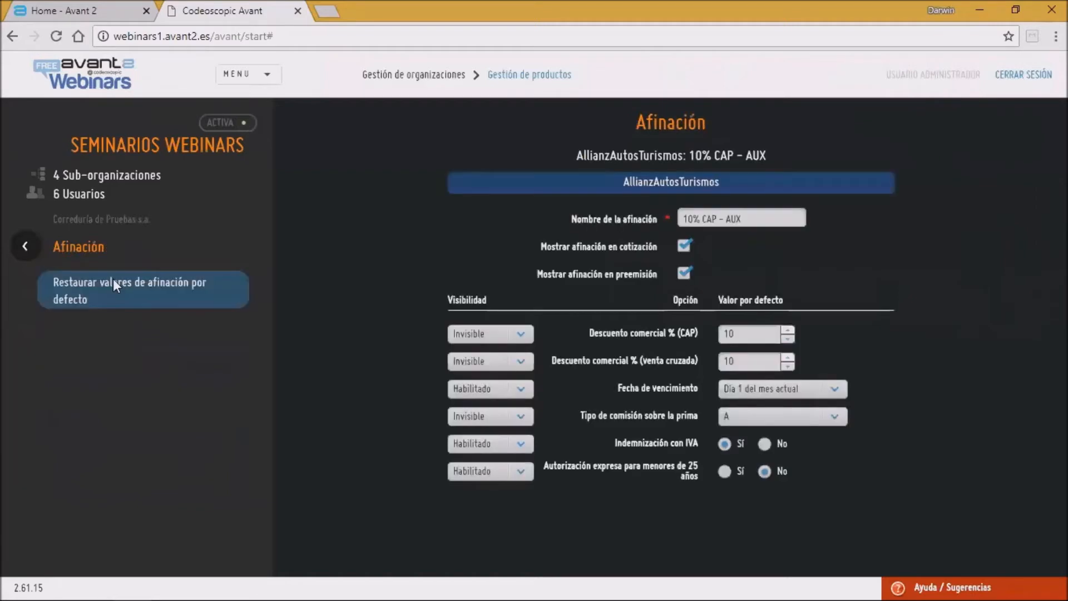
double_click(751, 336)
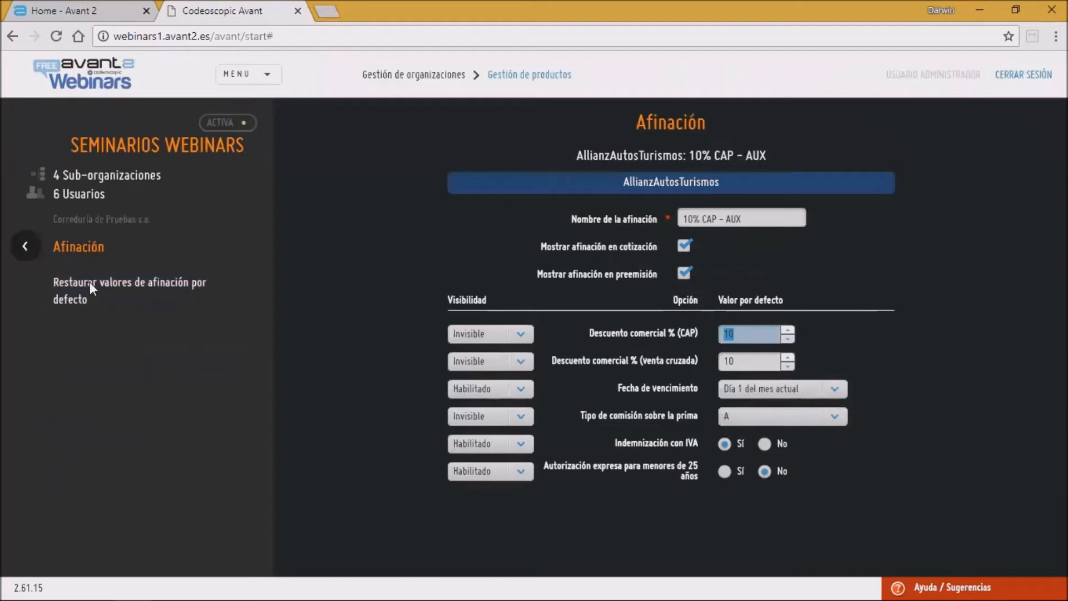
left_click(32, 243)
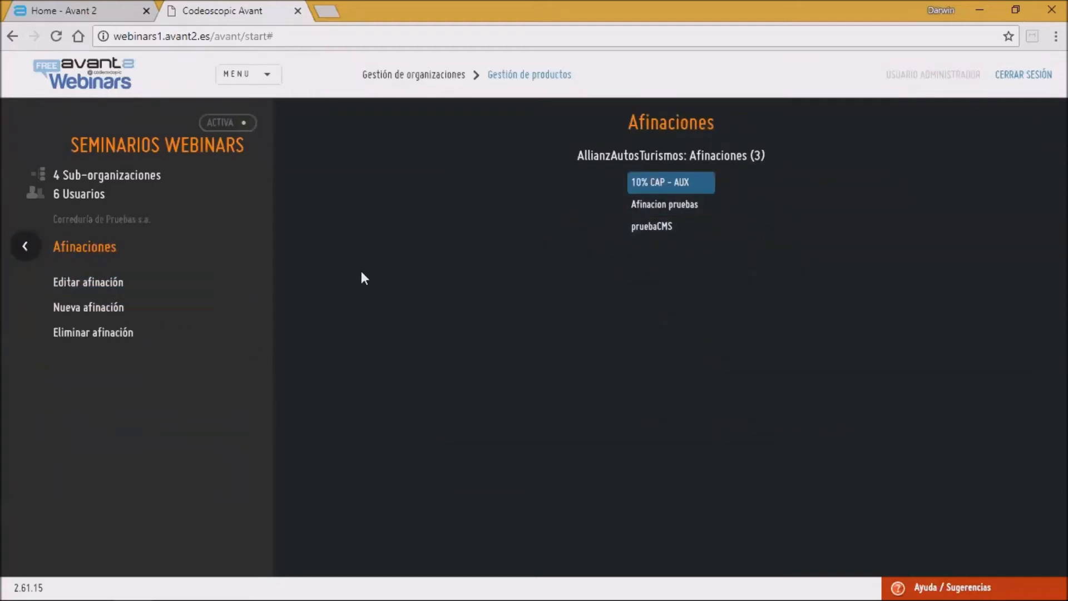
left_click(23, 247)
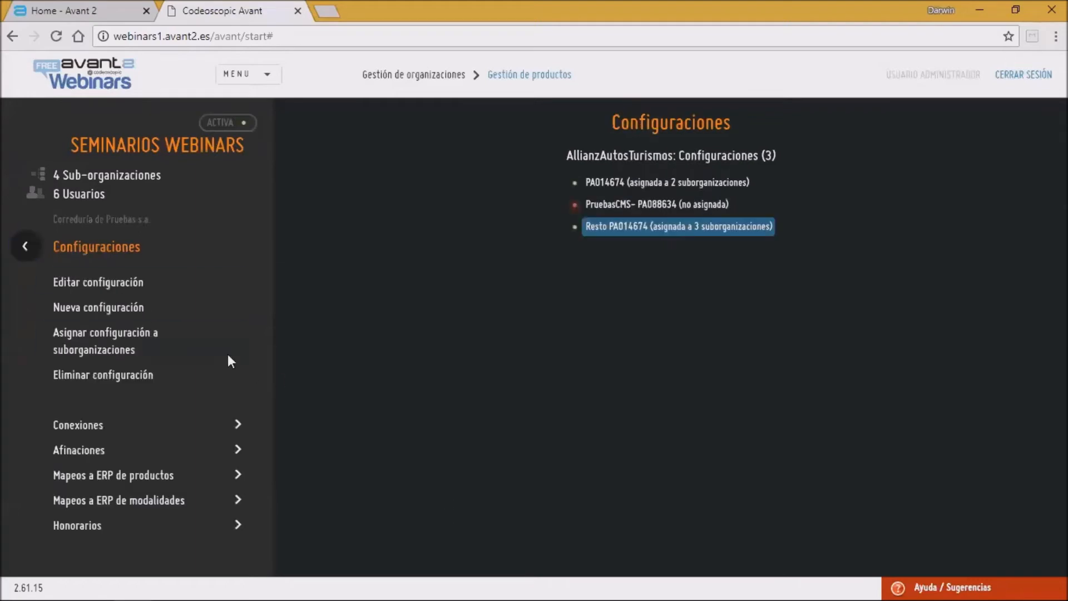
Step: Open the Resto PA014674 configuration for editing to review it, then navigate back to the organization tree
left_click(122, 336)
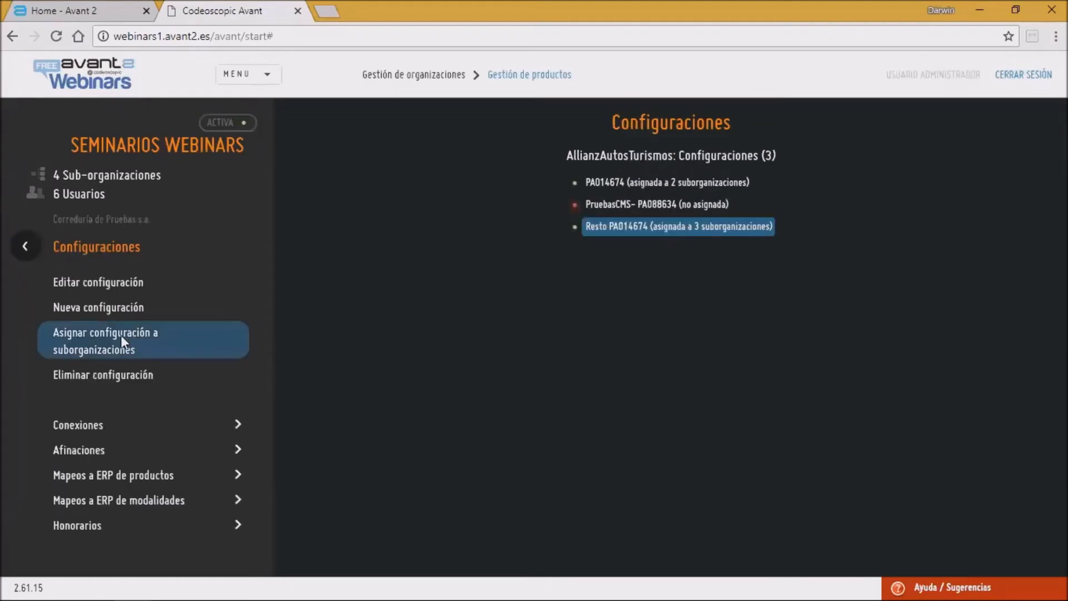
left_click(109, 288)
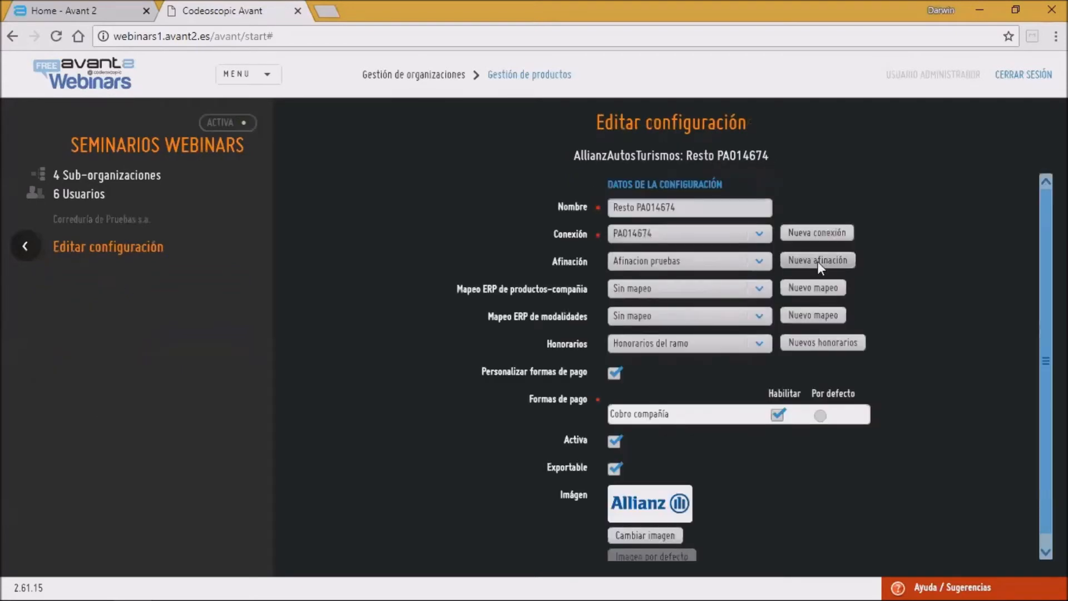
left_click(21, 242)
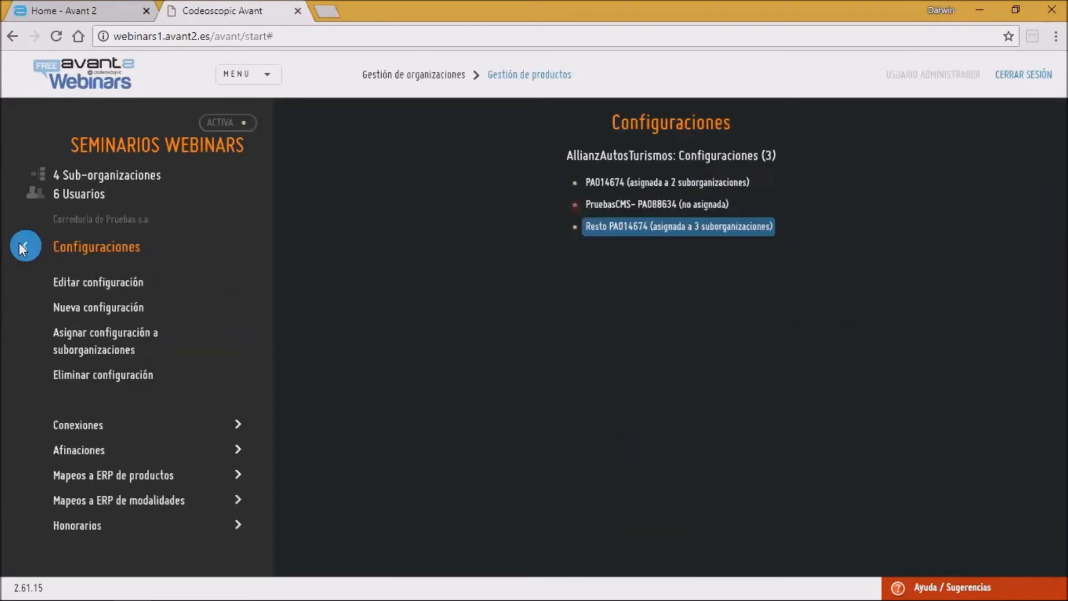
left_click(20, 245)
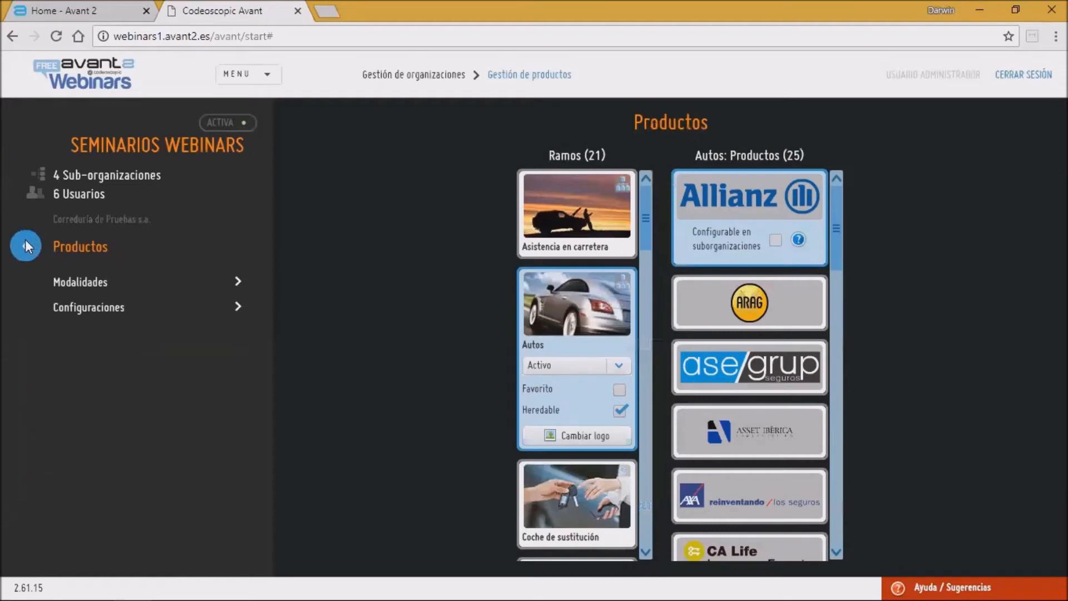
left_click(148, 309)
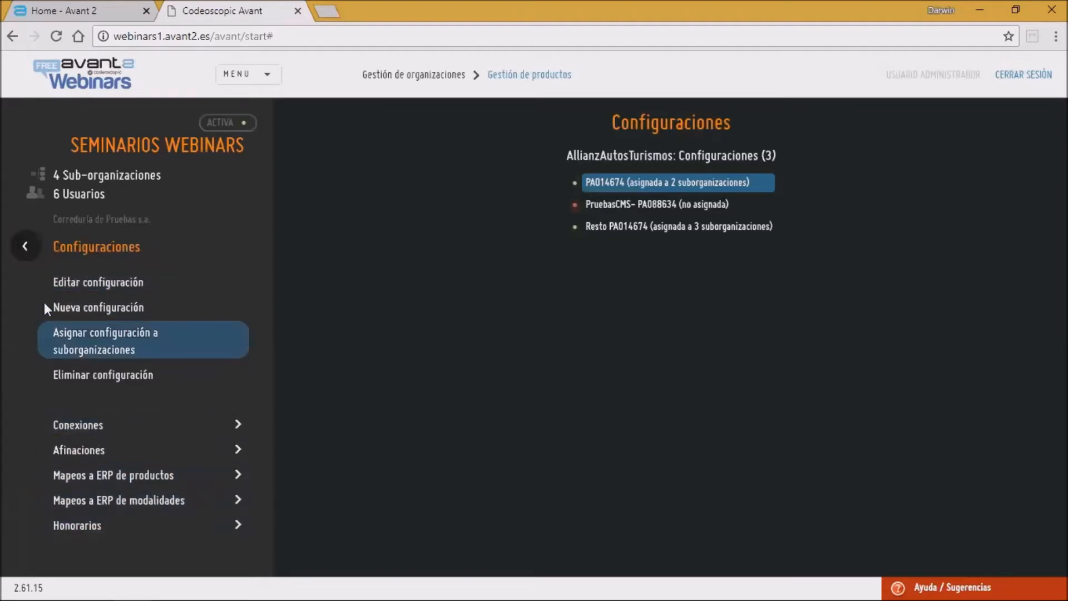
left_click(25, 244)
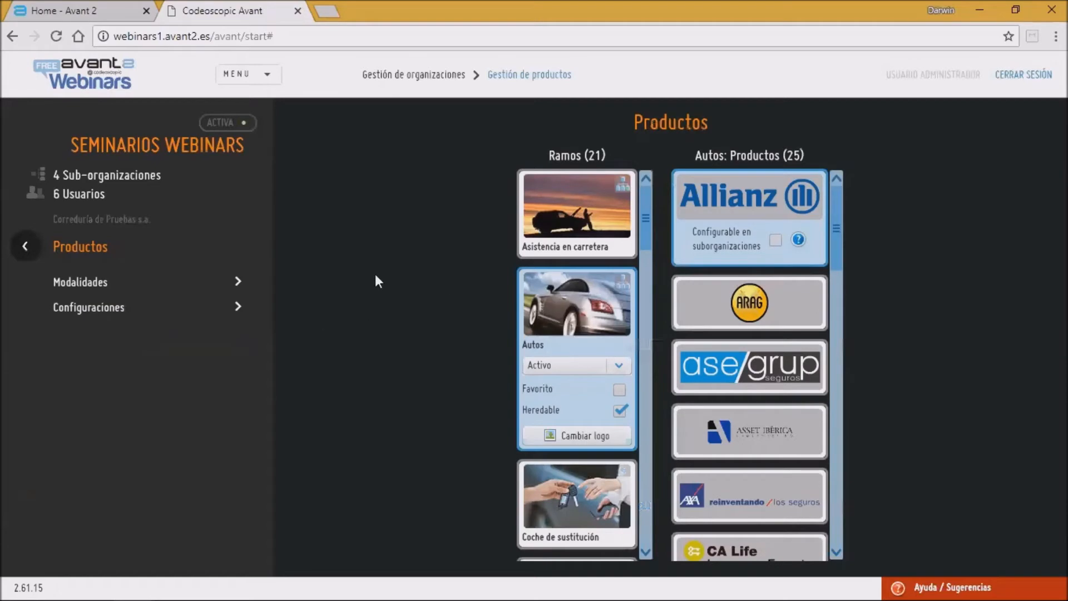
left_click(25, 248)
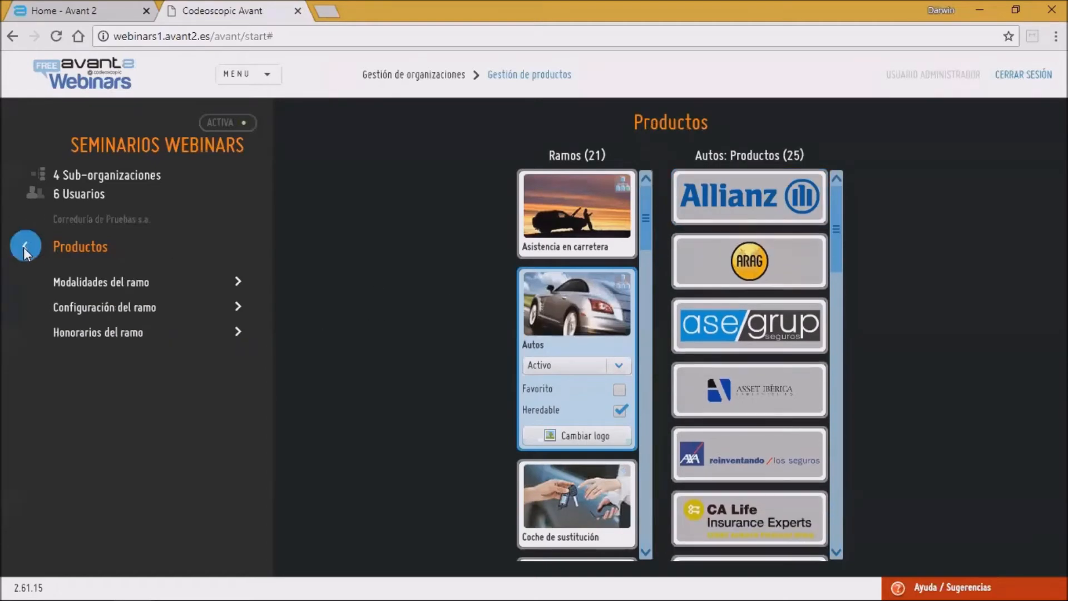
left_click(24, 248)
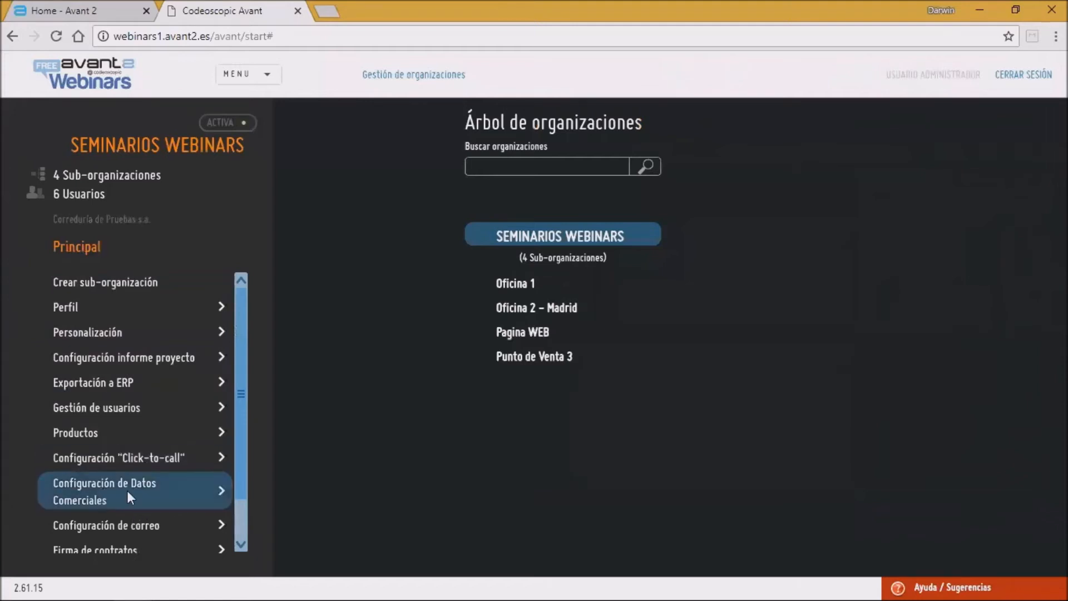
Step: Open the Click-to-call settings for the root and for Pagina WEB, try enabling Click-To-Call, and leave without saving
left_click(148, 456)
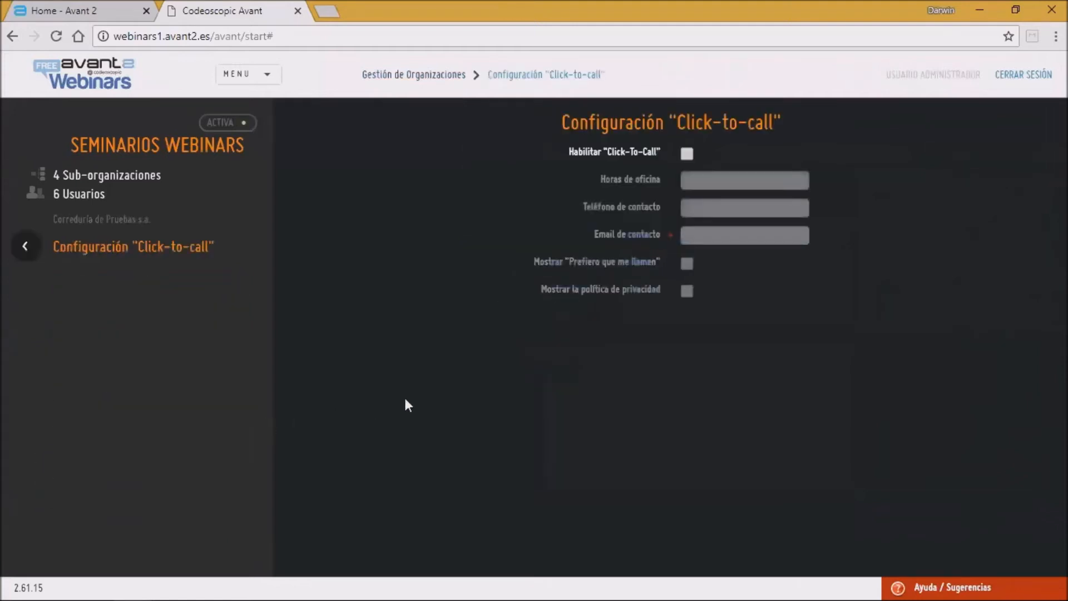
left_click(25, 245)
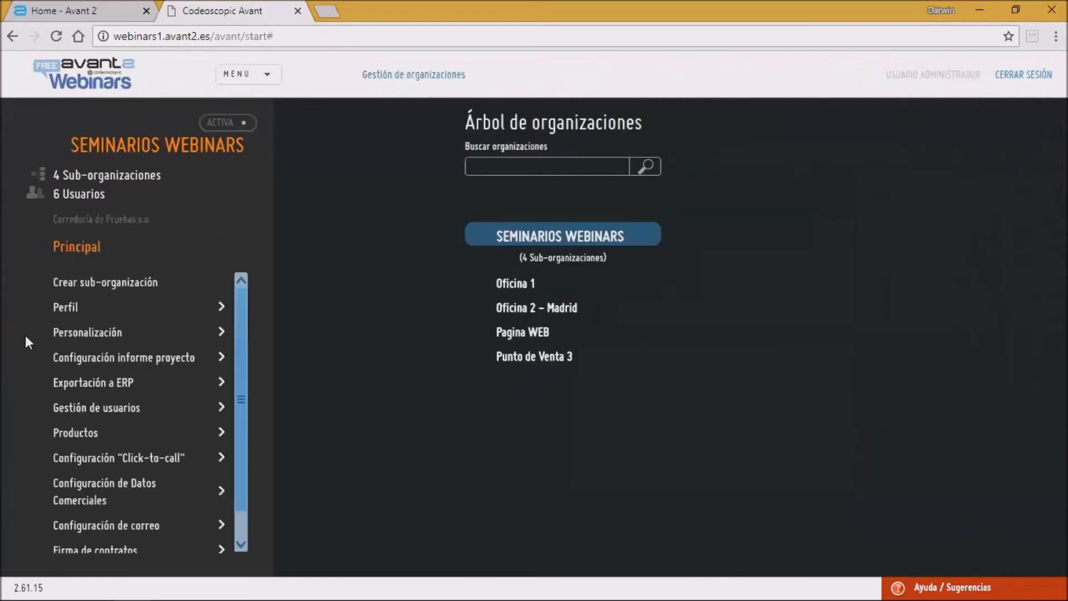
left_click(520, 333)
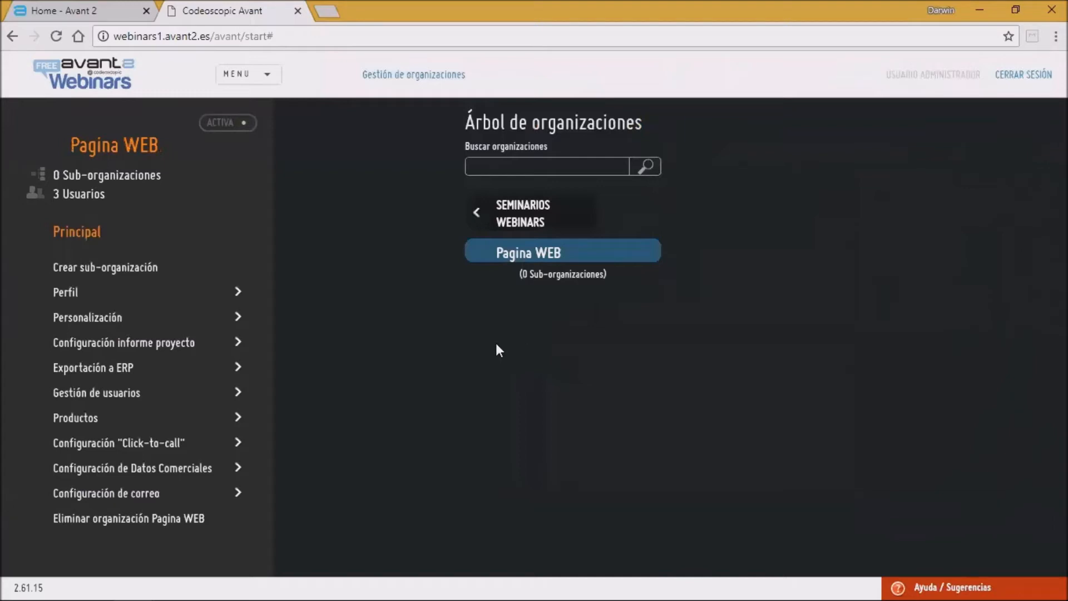
left_click(197, 444)
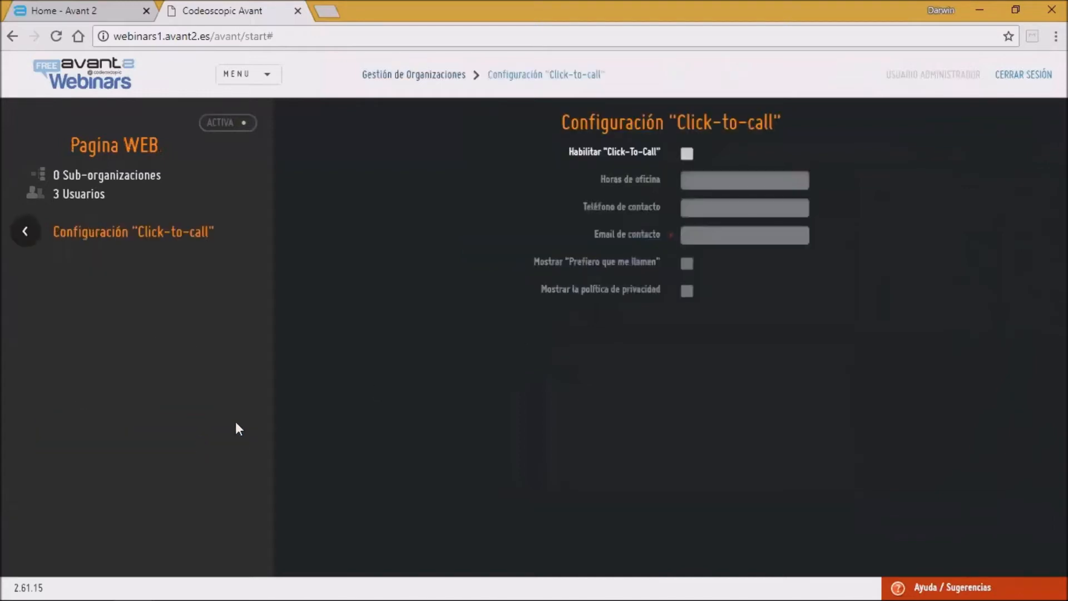
left_click(686, 154)
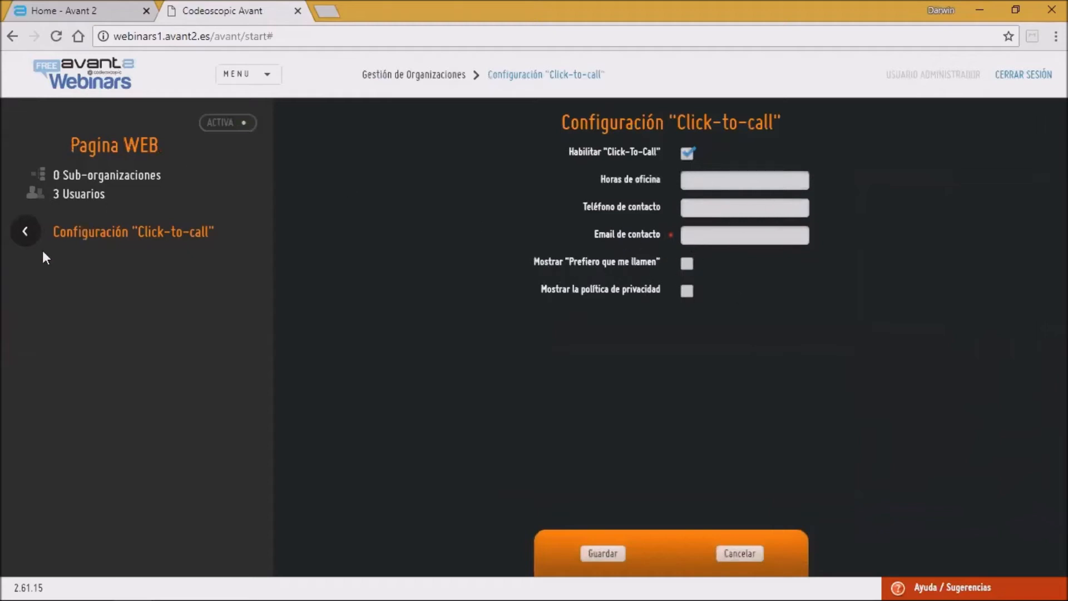
left_click(712, 234)
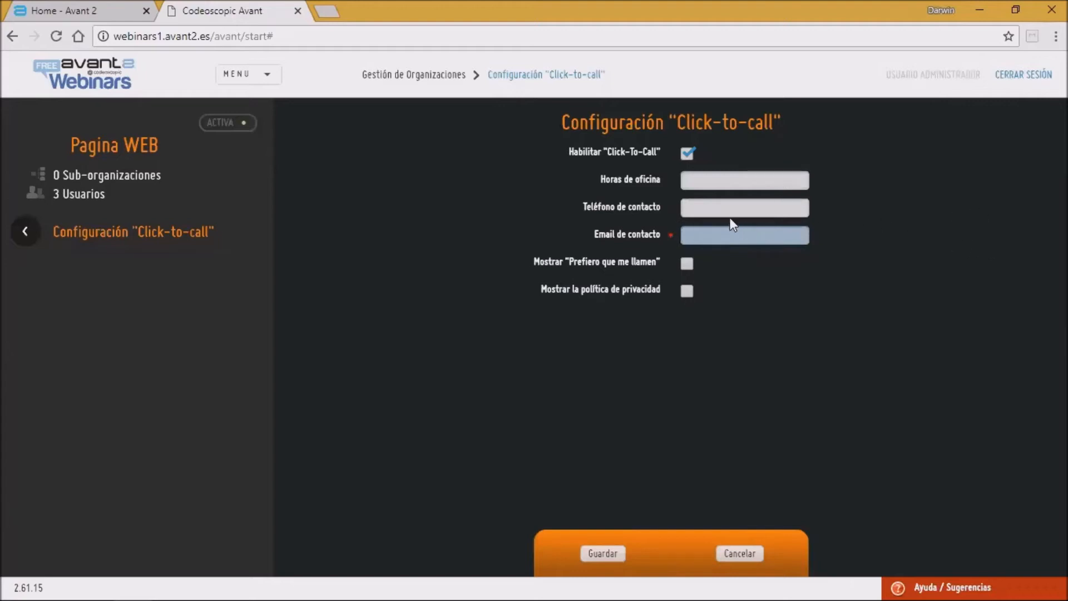
left_click(23, 237)
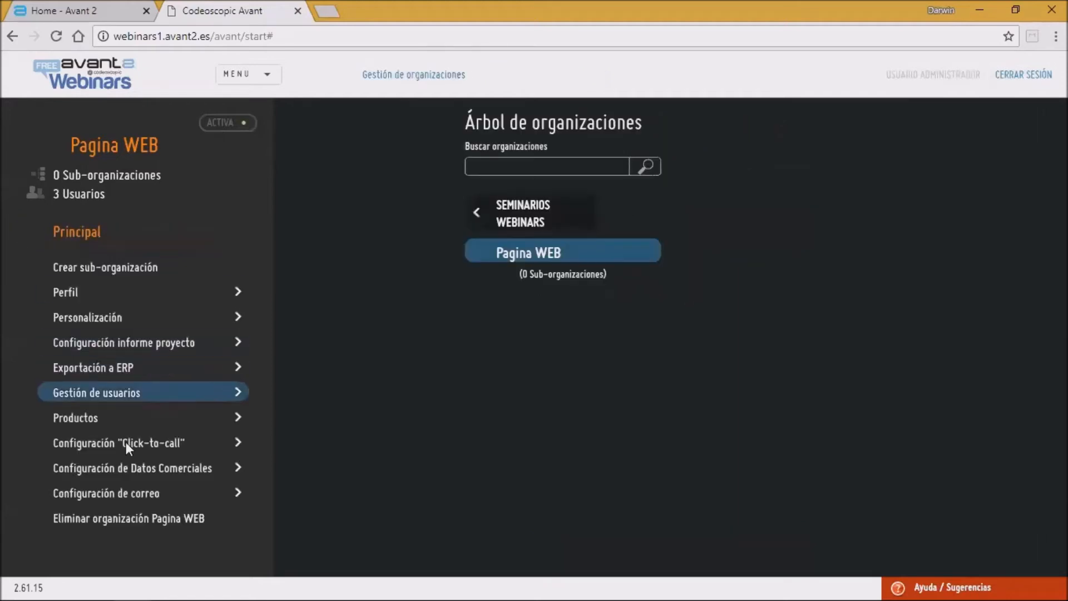
Step: Open the Configuración de Datos Comerciales for Pagina WEB, enable Pedir datos comerciales and Nombre y Apellidos, then leave without saving
left_click(137, 469)
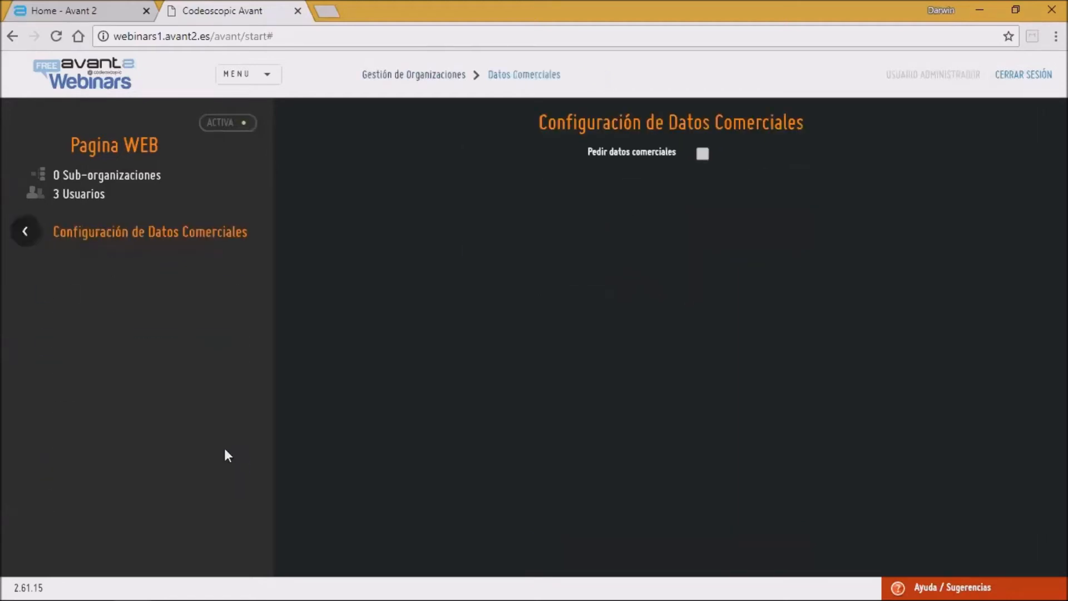
left_click(704, 154)
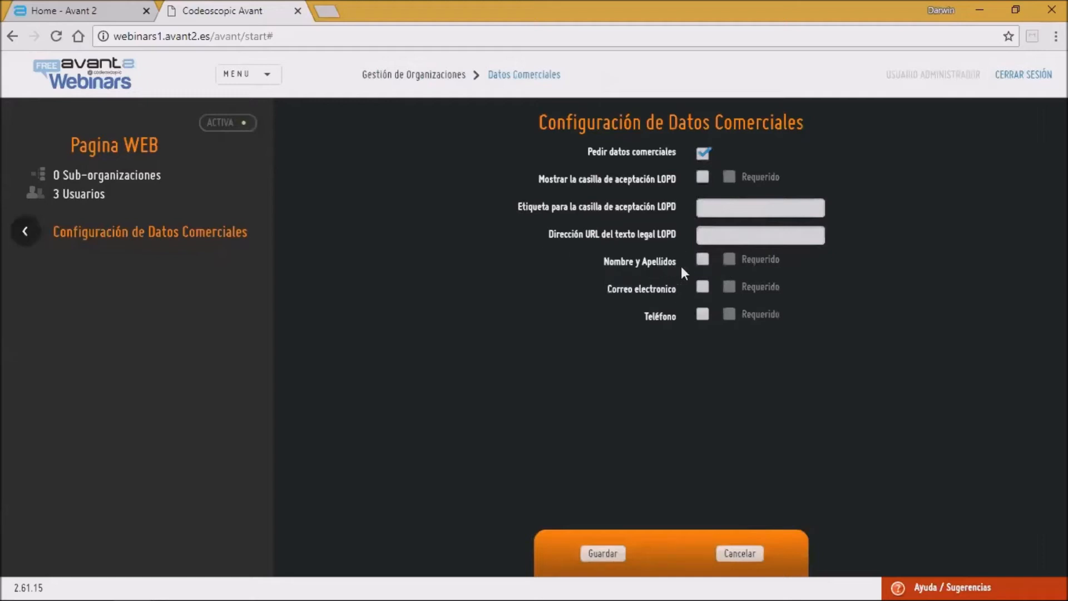
left_click(702, 260)
left_click(715, 207)
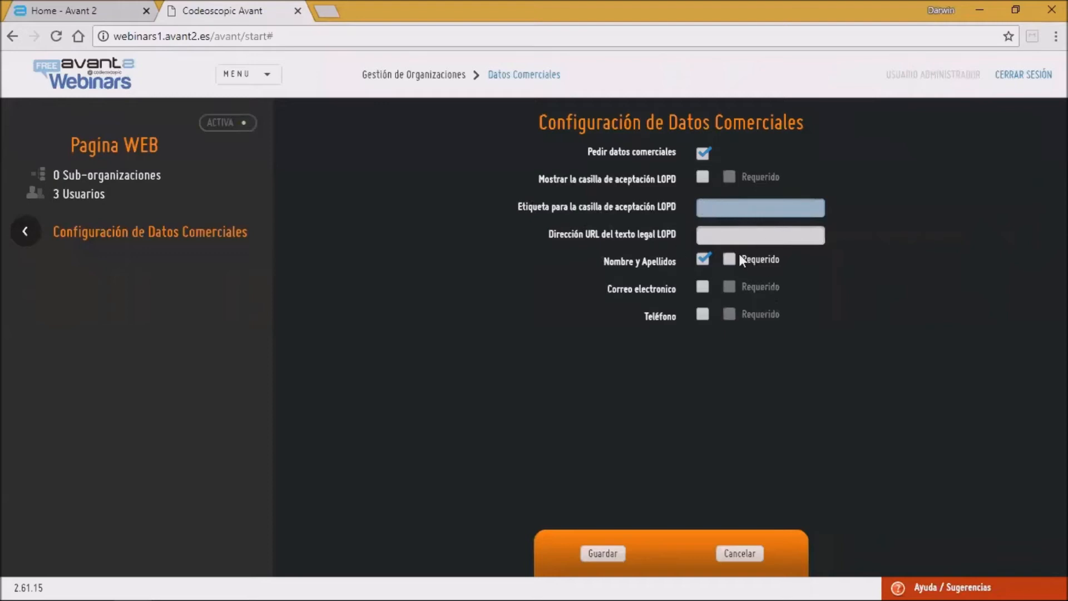
left_click(770, 258)
left_click(738, 236)
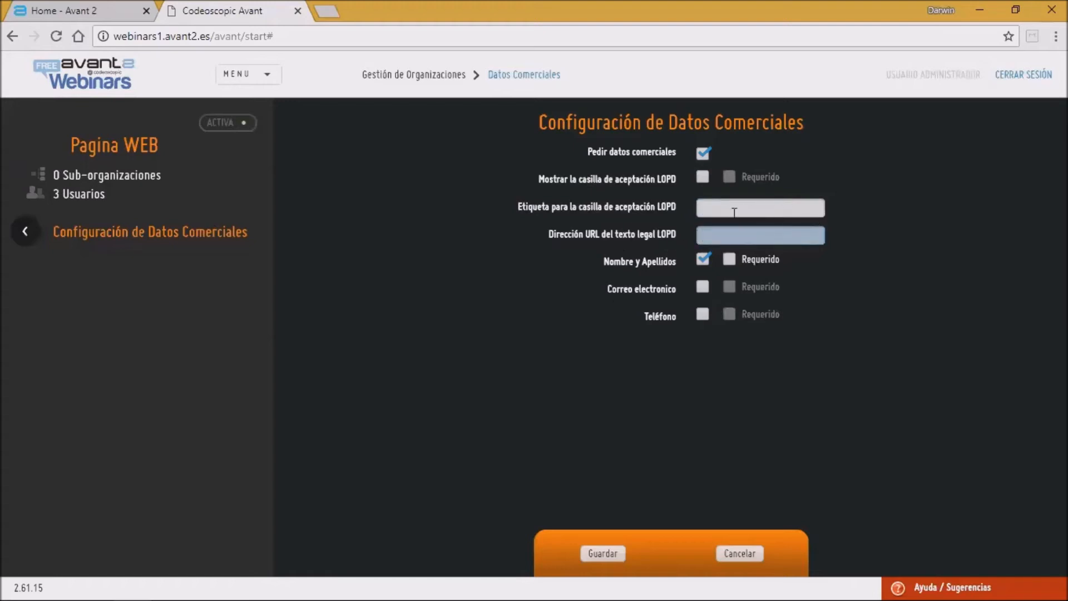
left_click(26, 231)
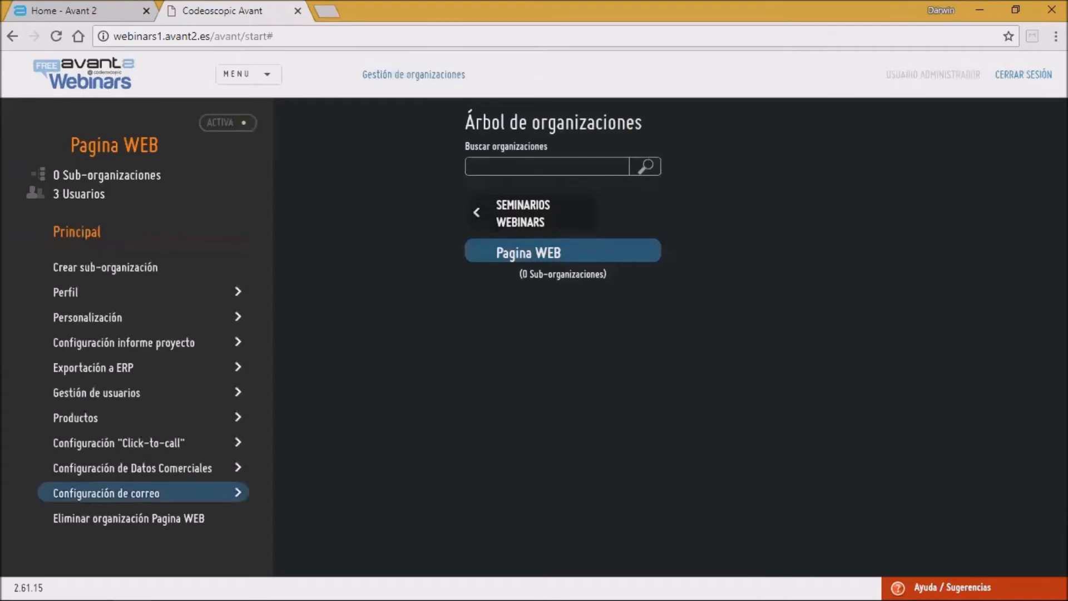
Step: Open the mail configuration, switch to Configuración personalizada to view its server fields, then cancel and return to the tree
left_click(104, 495)
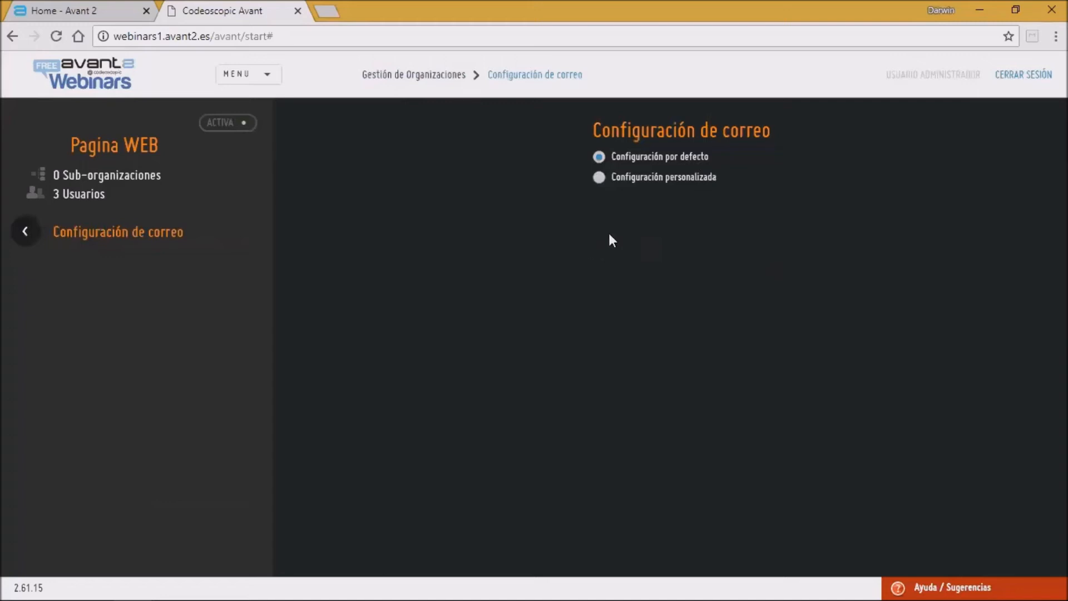
left_click(599, 178)
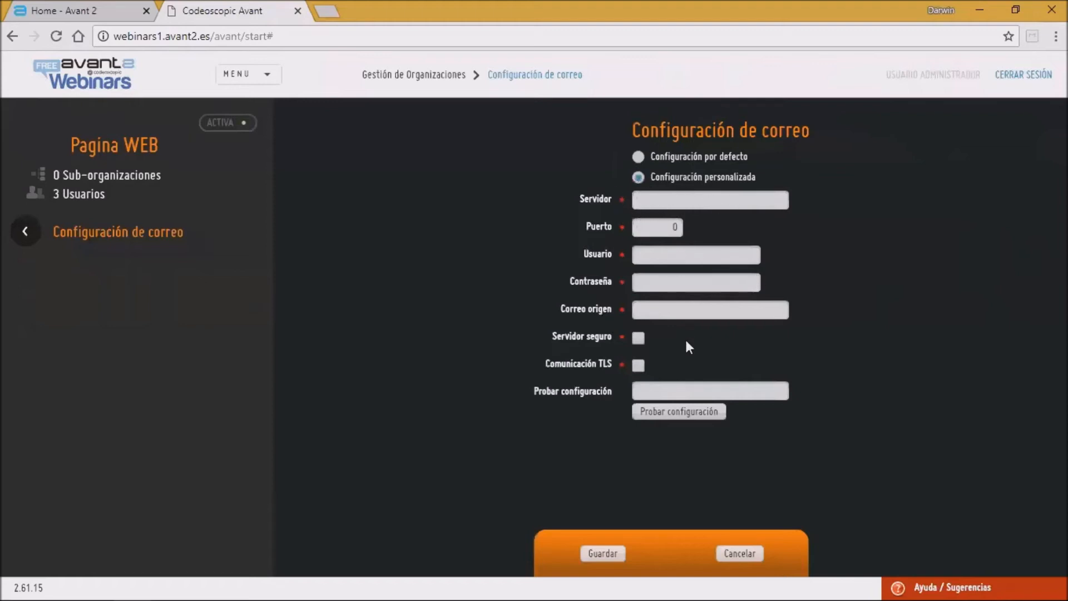
left_click(660, 391)
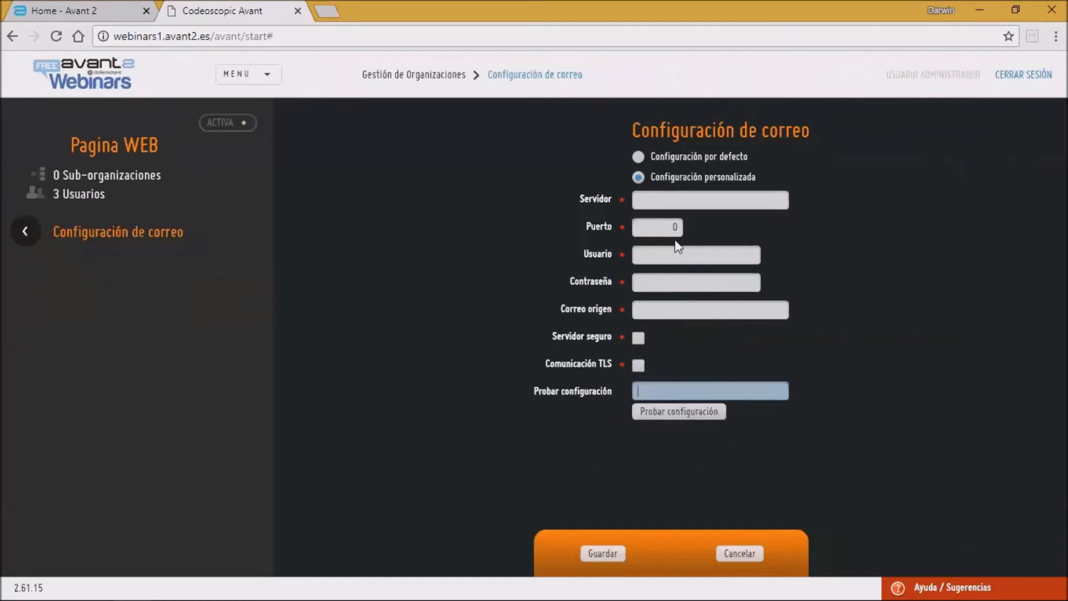
left_click(735, 553)
left_click(25, 230)
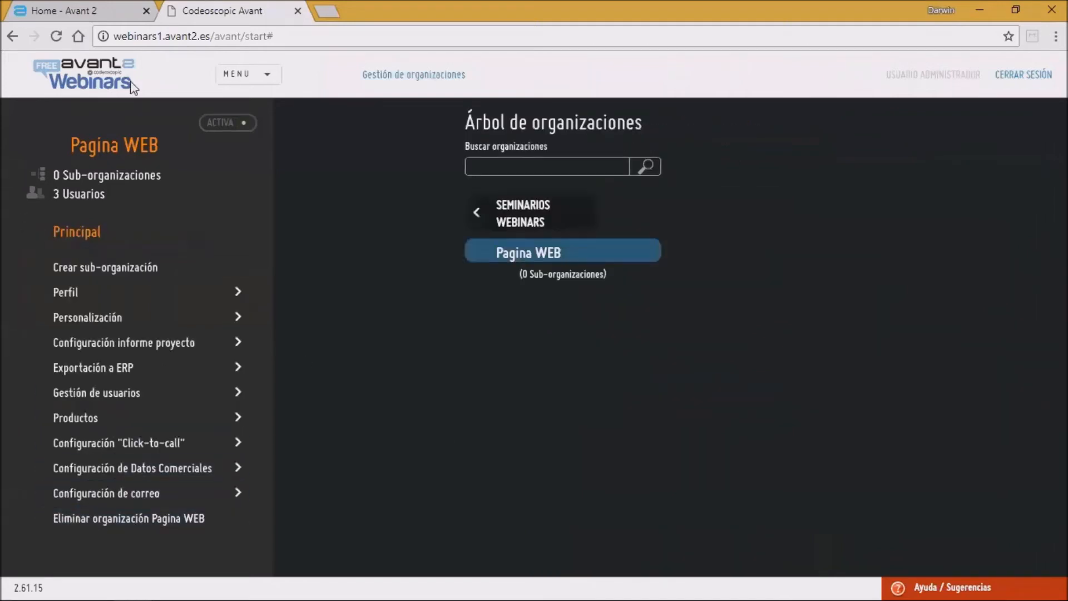
Step: Open the Estadísticas page and set the Producto filter to Autos
left_click(265, 74)
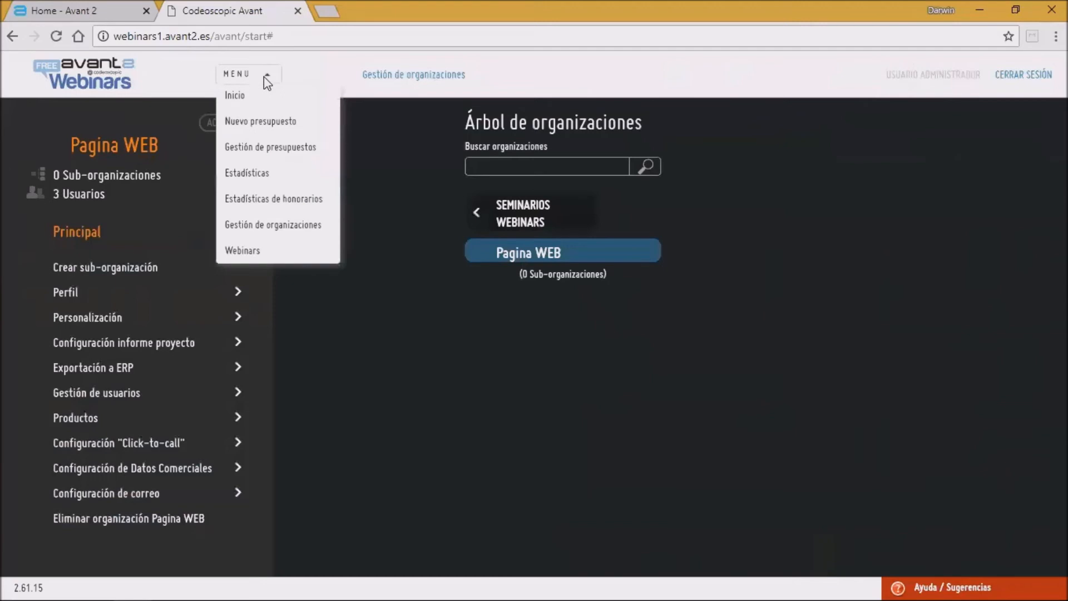
left_click(257, 171)
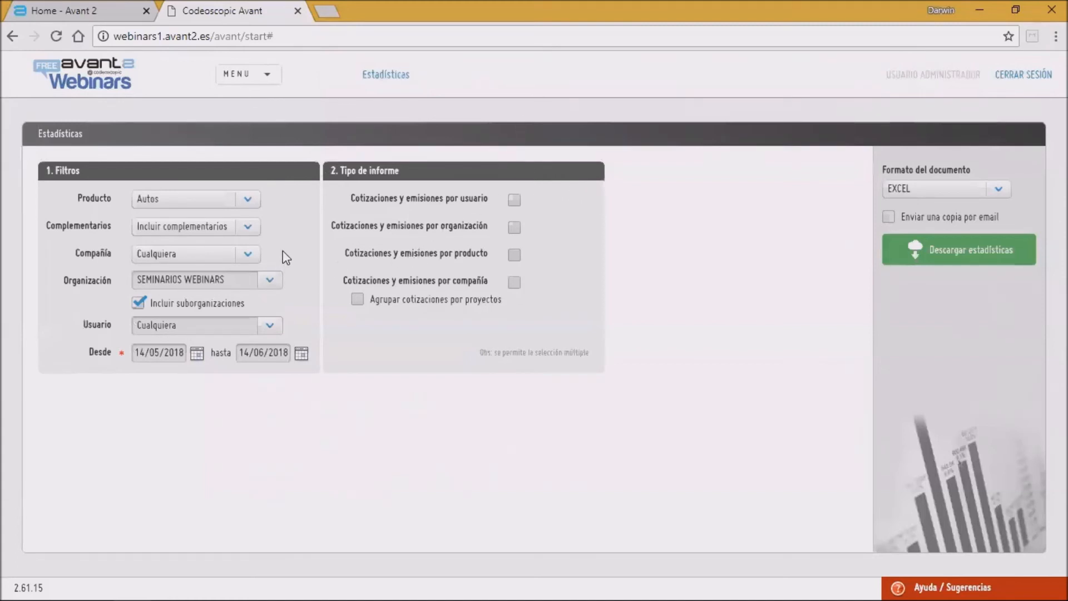
left_click(250, 202)
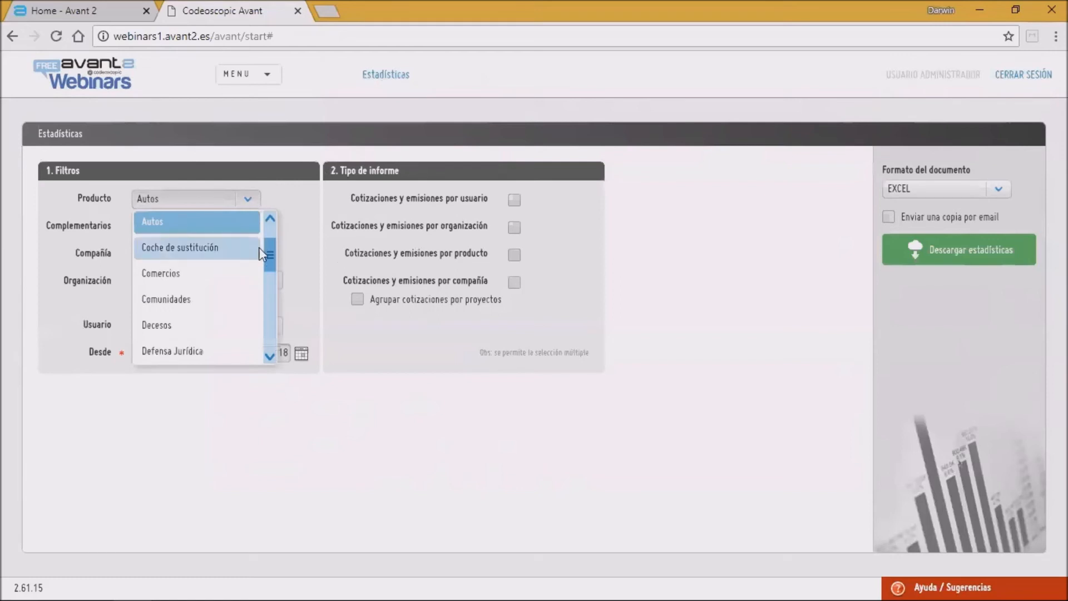
left_click_drag(270, 266, 264, 221)
left_click(189, 222)
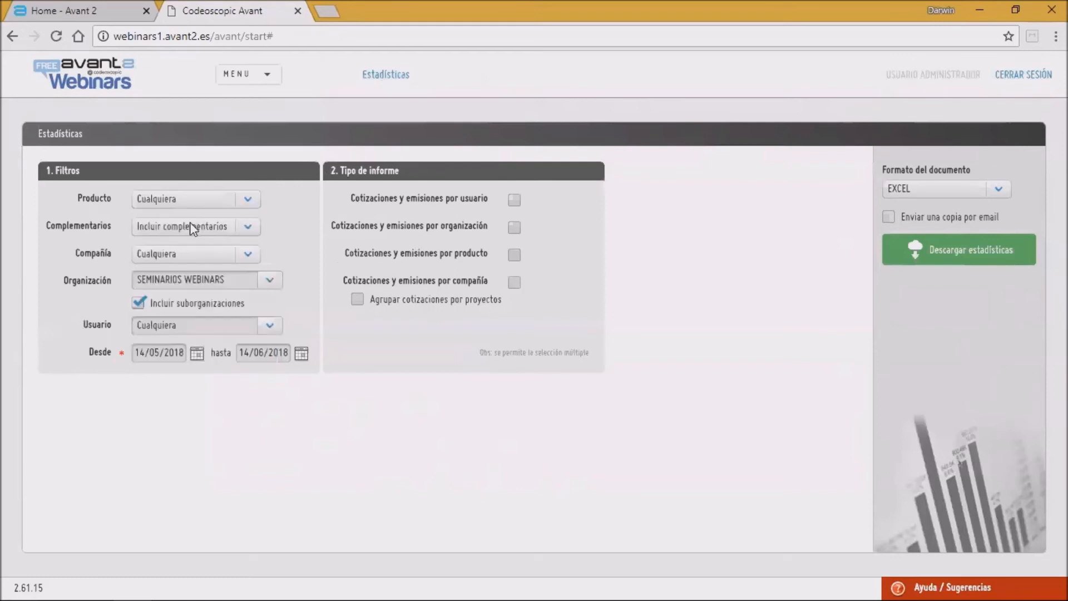
left_click(249, 199)
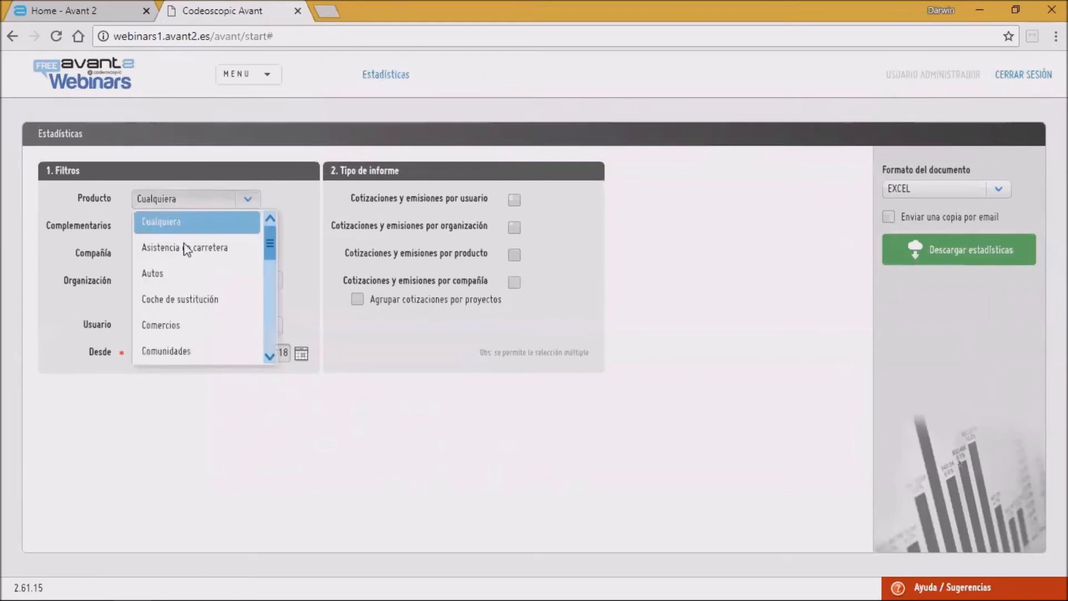
left_click(164, 274)
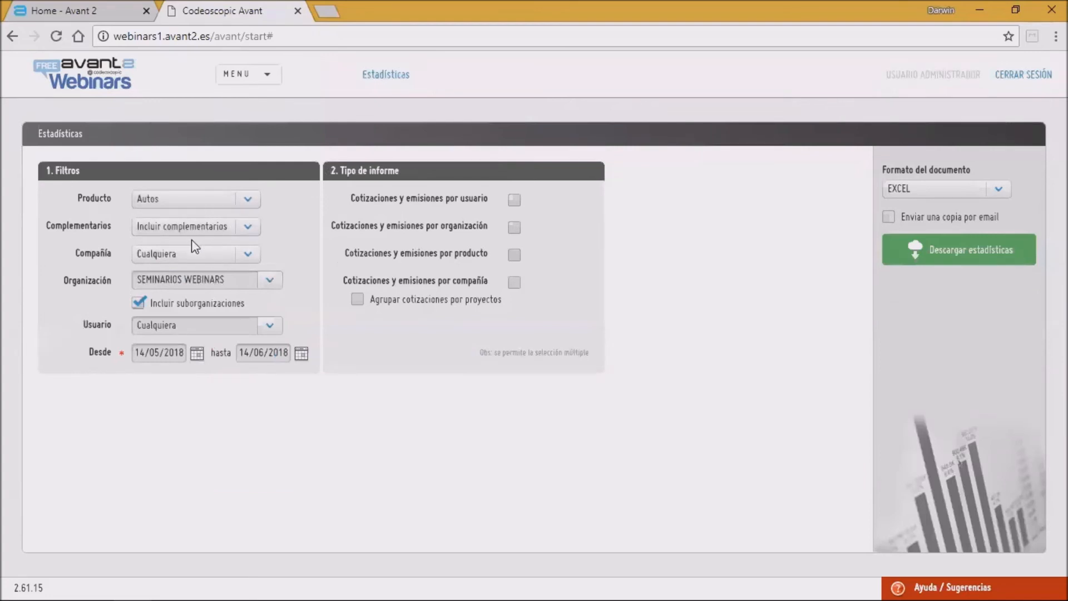
Step: Review the options of the Complementarios, Compañía, Organización and Usuario filters without changing them
left_click(255, 227)
left_click(254, 227)
left_click(228, 261)
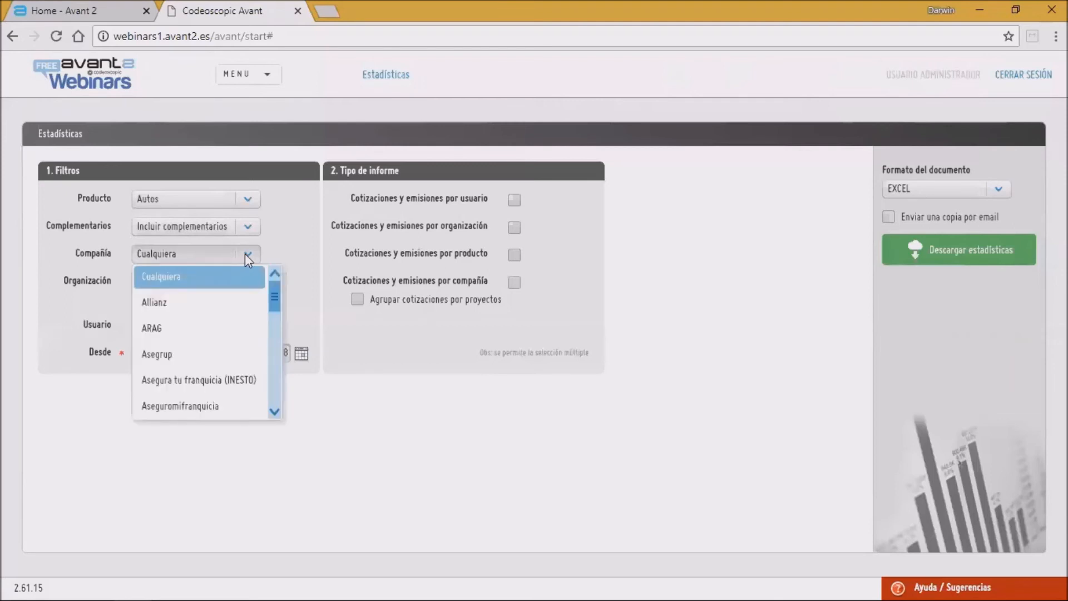
left_click(248, 255)
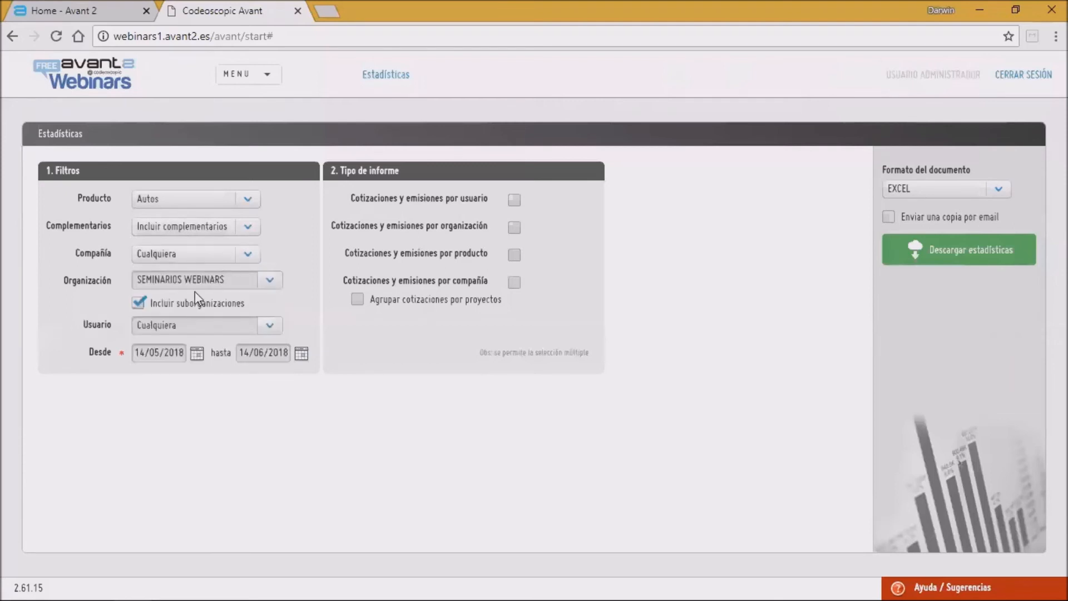
left_click(270, 282)
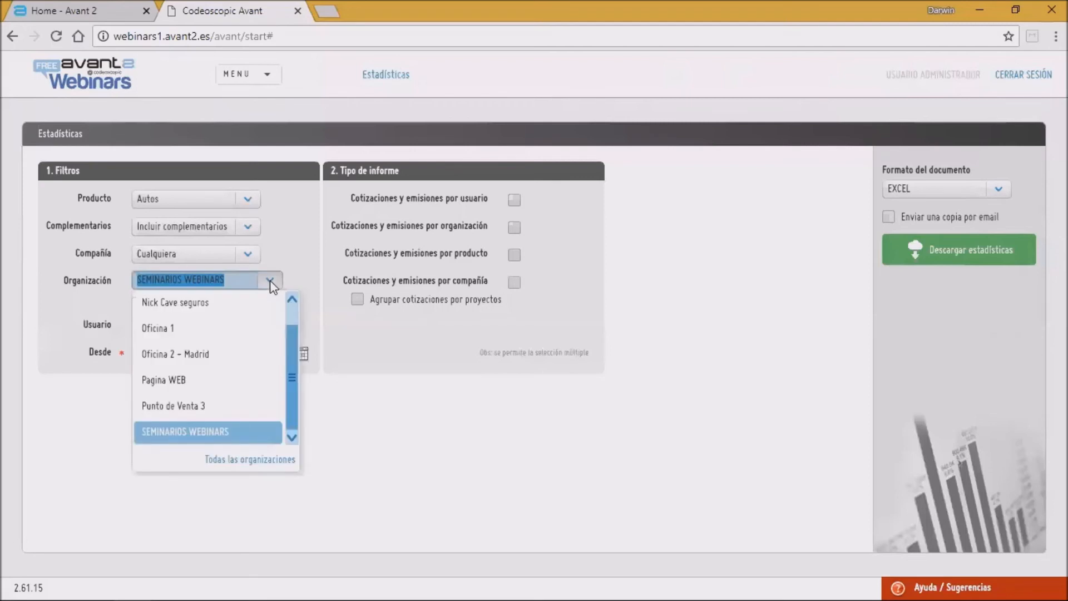
left_click(269, 279)
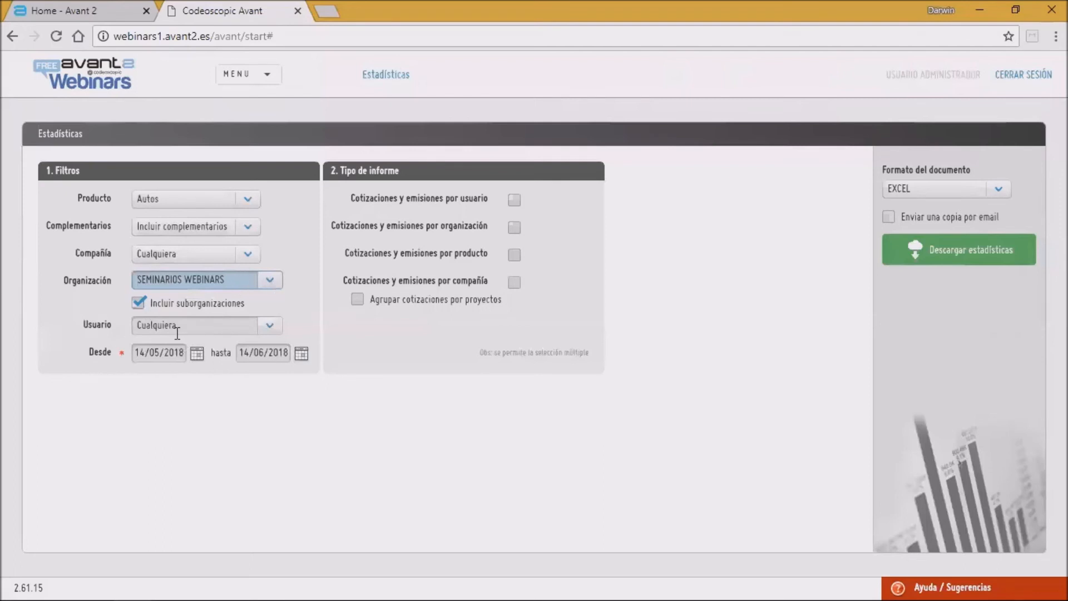
left_click(269, 329)
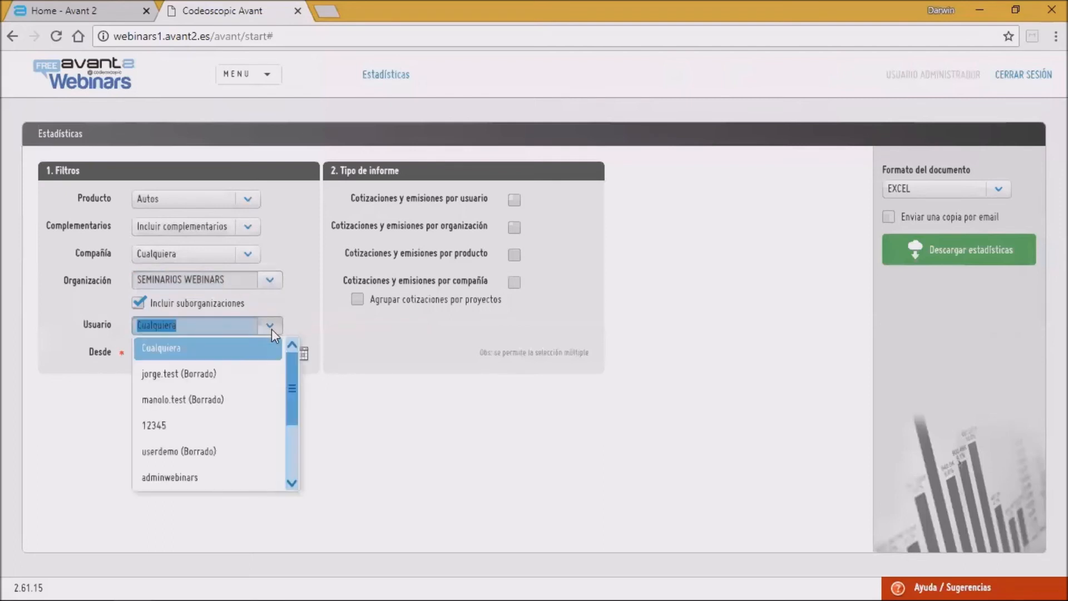
left_click(271, 329)
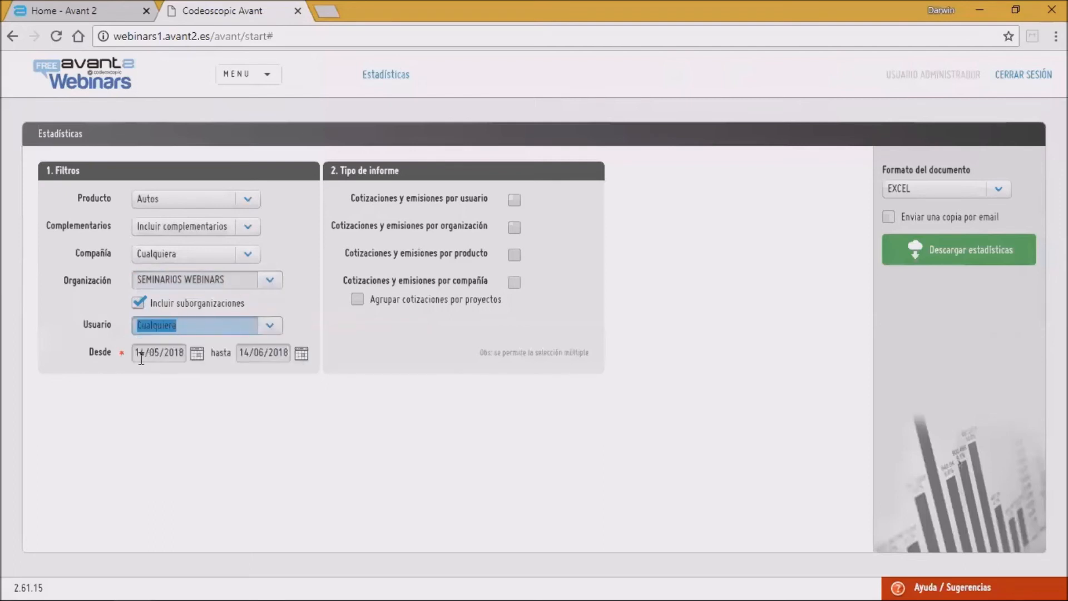
Step: Select all four report types and enable Agrupar cotizaciones por proyectos
left_click(514, 202)
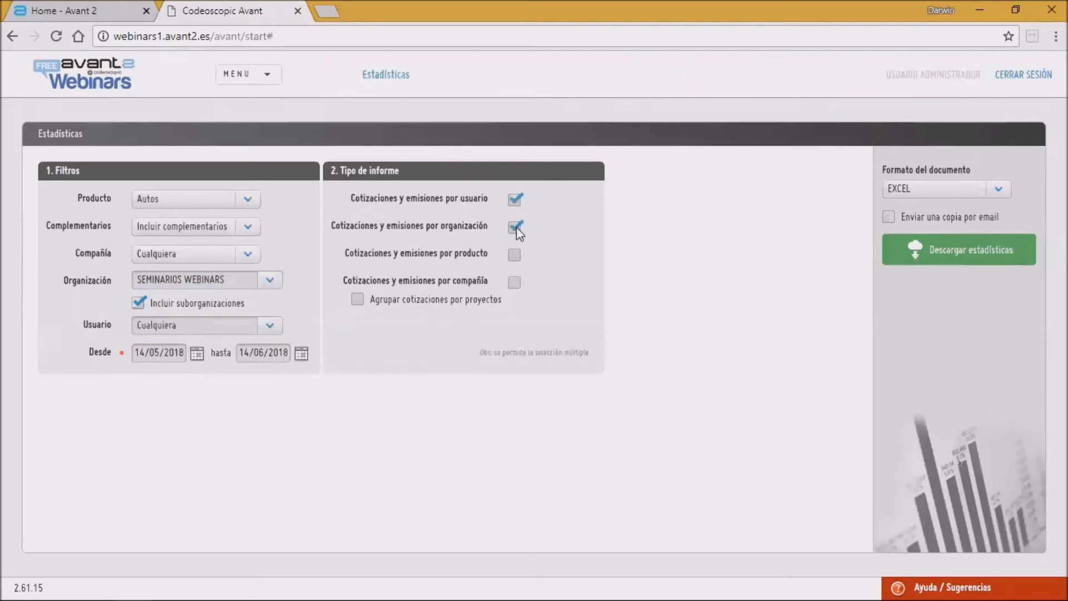
left_click(514, 254)
left_click(514, 282)
left_click(360, 302)
Step: Set the document format to PDF and download the statistics report
left_click(1000, 190)
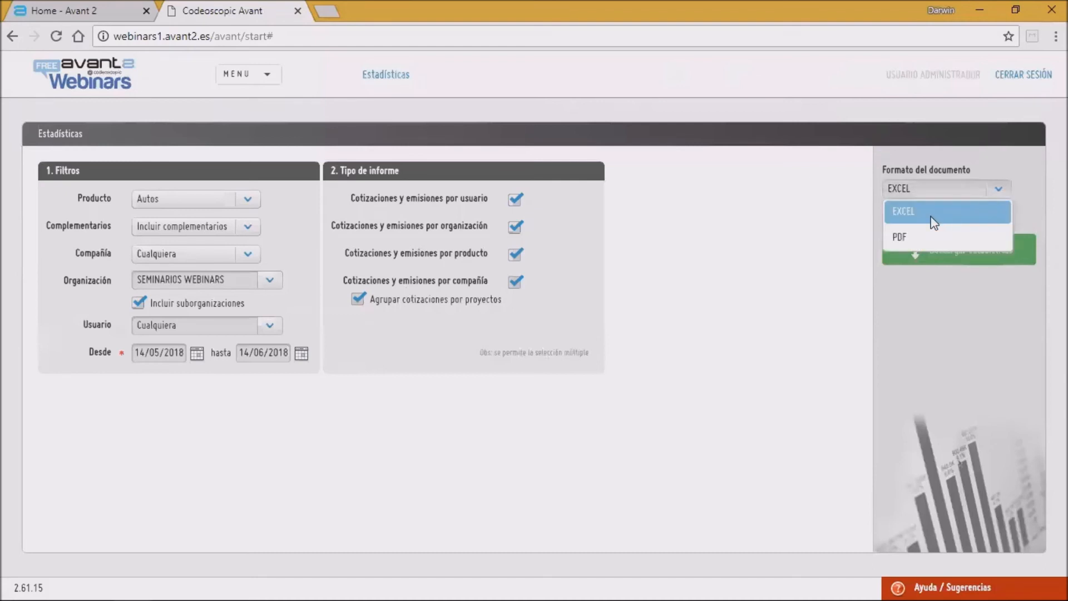
left_click(1006, 191)
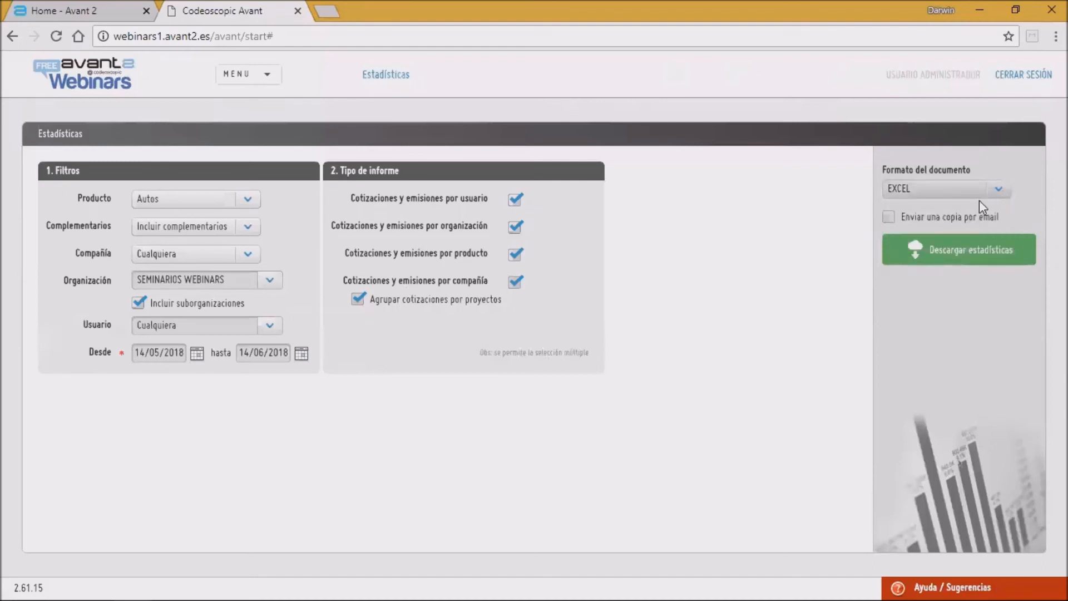
left_click(889, 217)
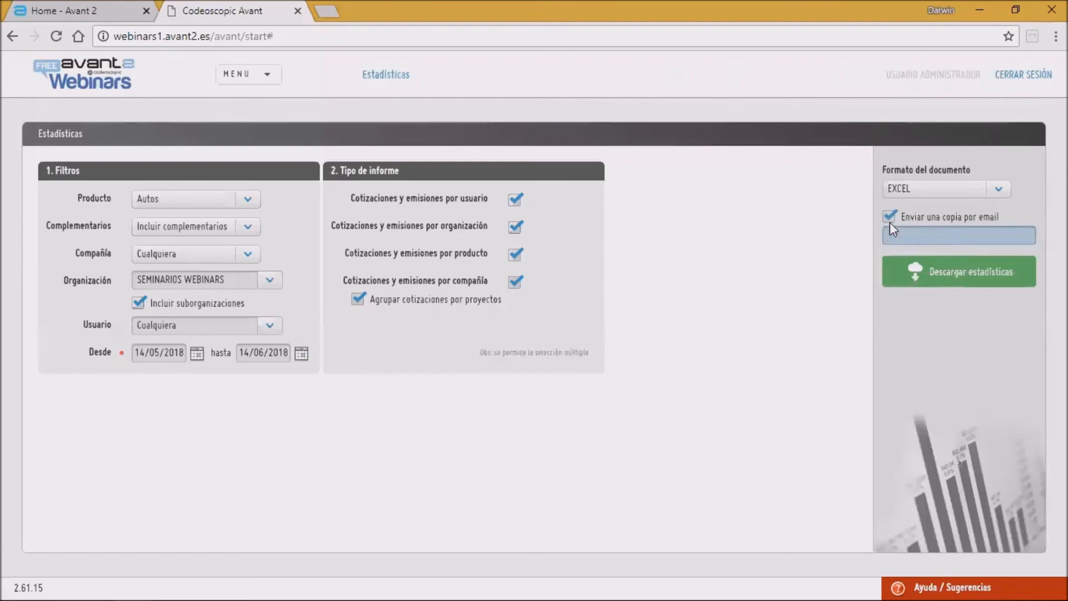
left_click(891, 219)
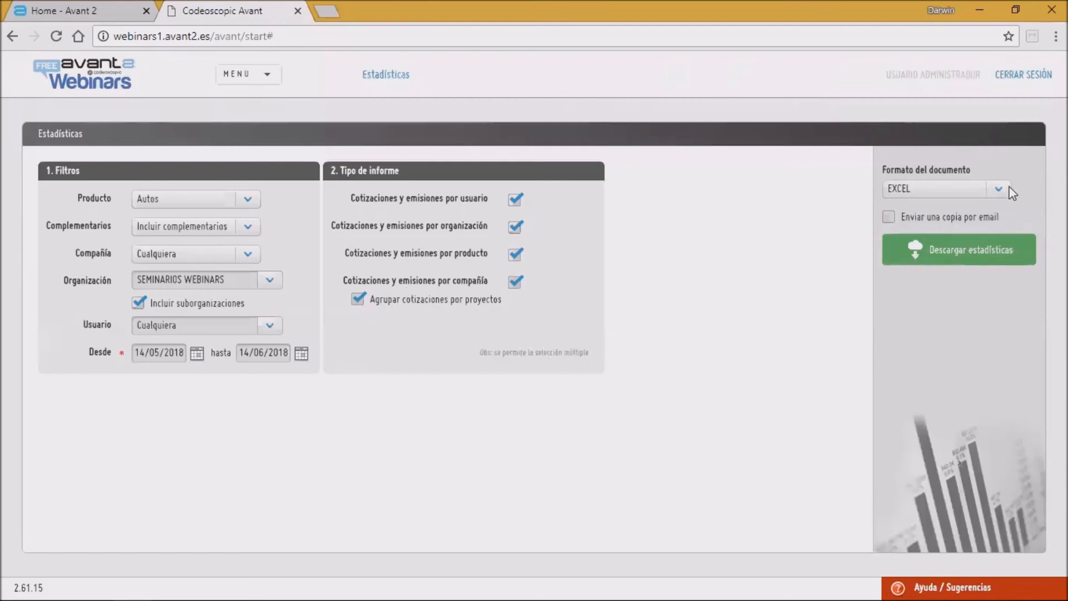
left_click(1014, 192)
left_click(905, 238)
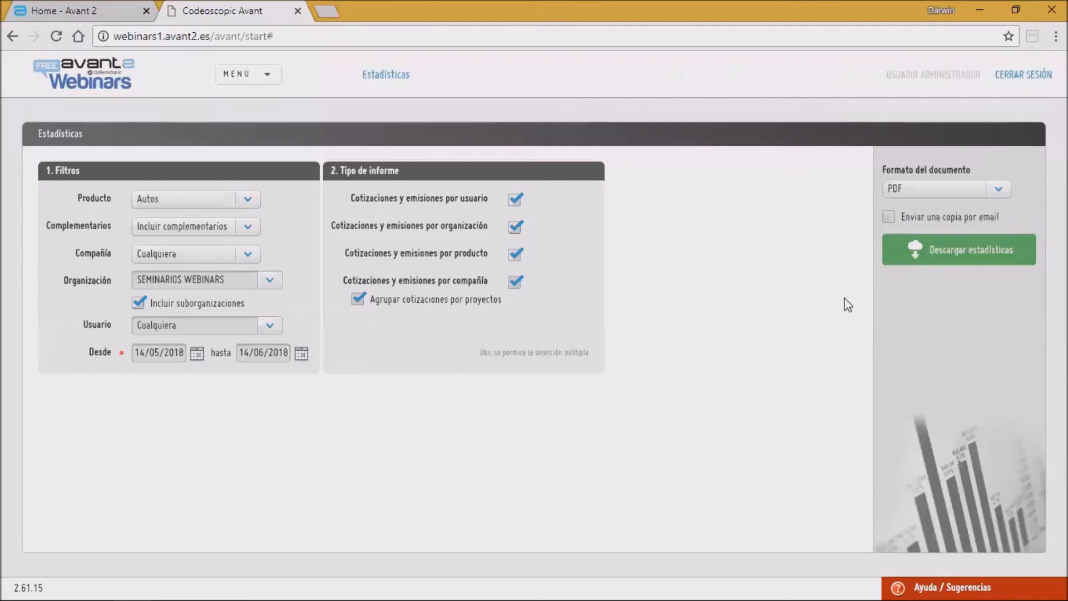
left_click(936, 257)
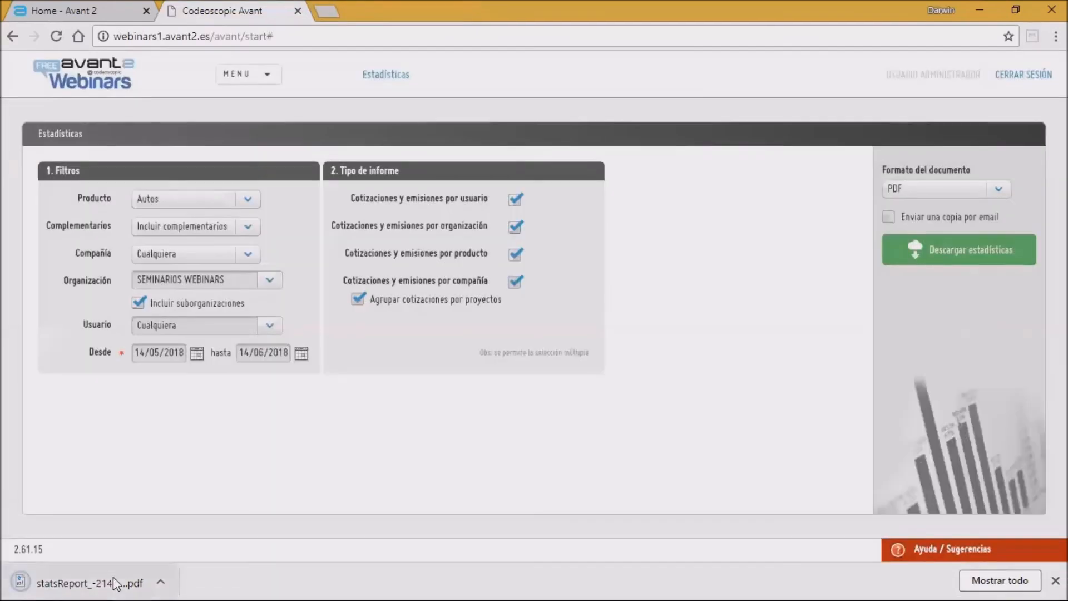
Step: Open the downloaded statsReport PDF and scroll through its statistics tables
left_click(113, 576)
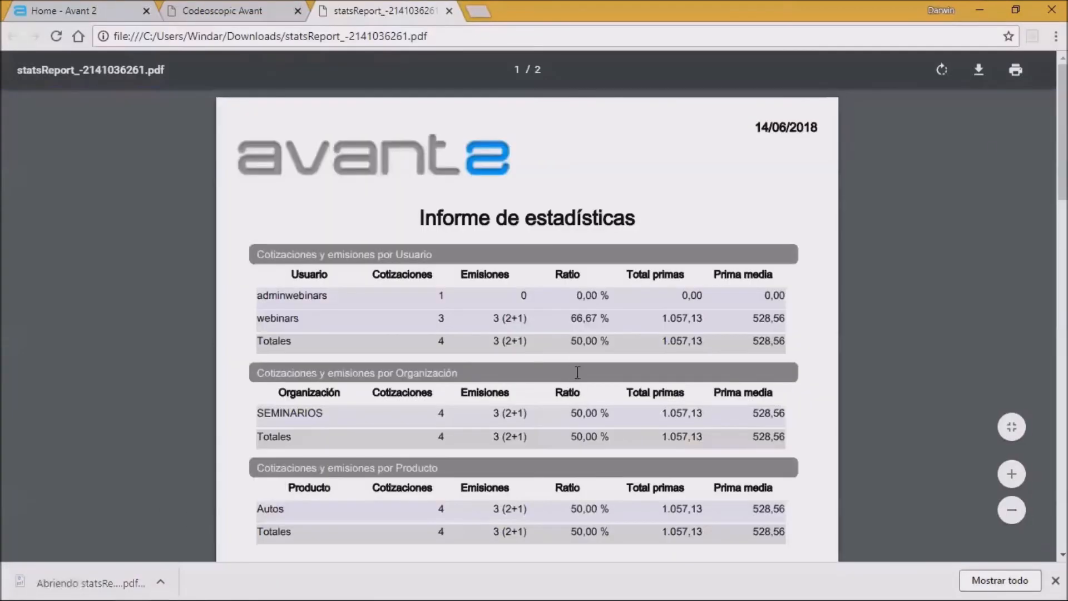
scroll(515, 288, "down", 1)
scroll(514, 288, "down", 1)
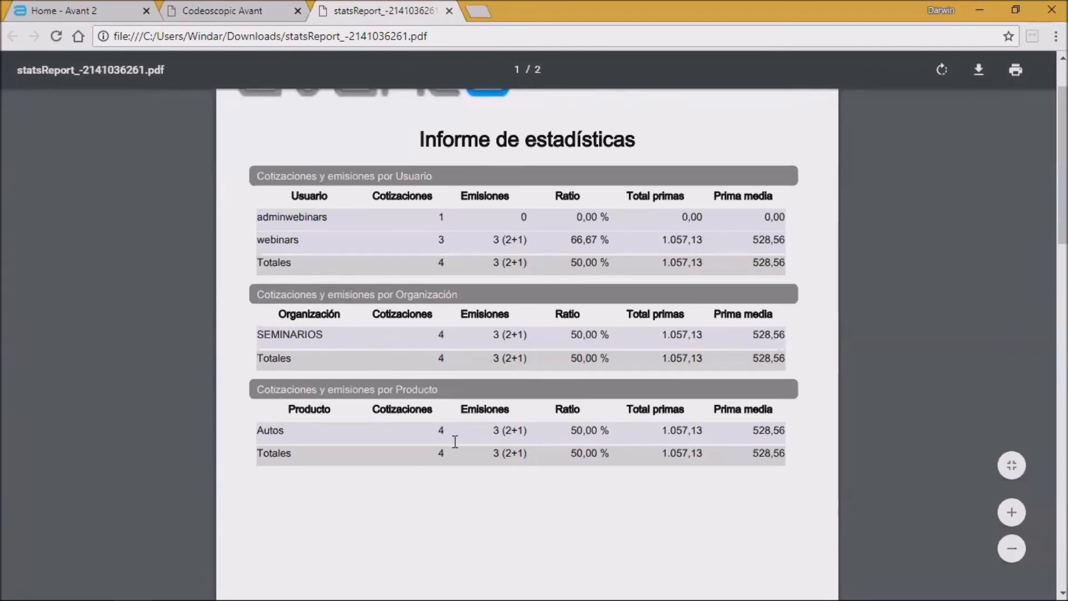
scroll(465, 440, "down", 5)
scroll(483, 431, "up", 6)
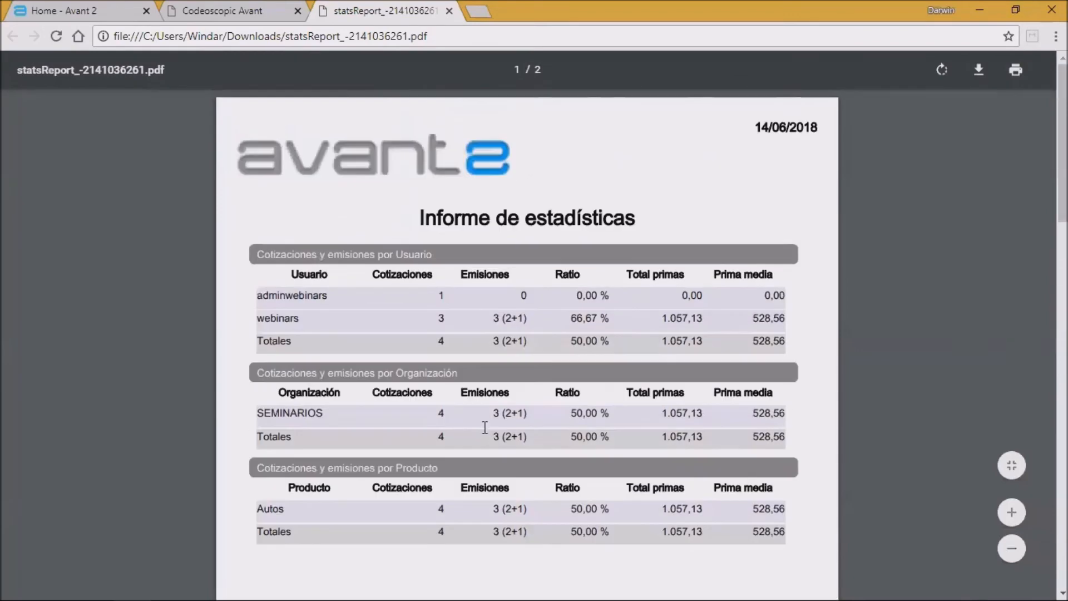
scroll(484, 429, "down", 14)
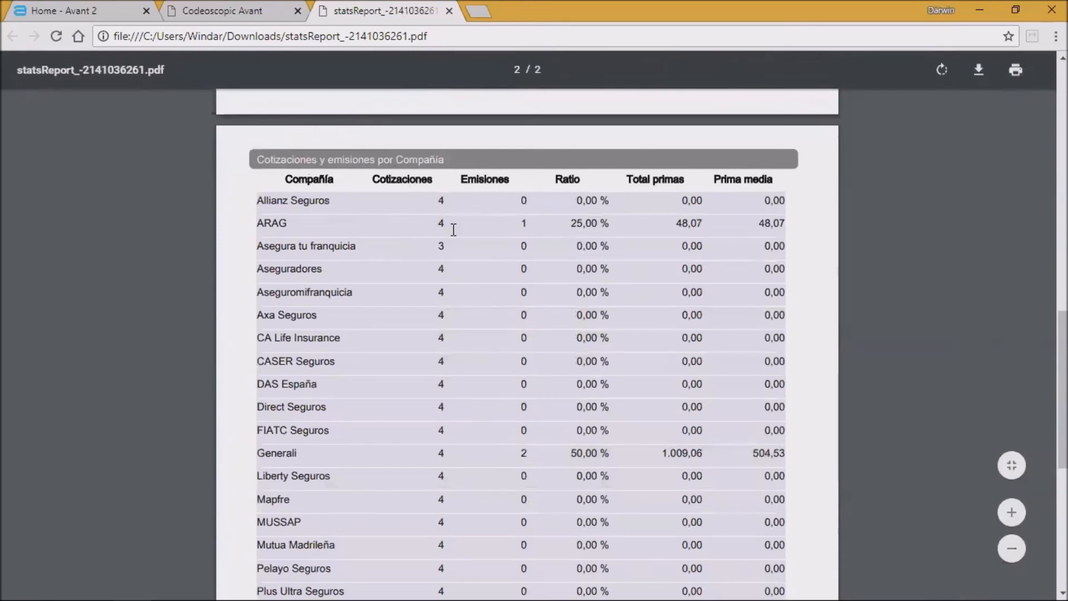
scroll(445, 231, "down", 6)
scroll(447, 231, "up", 2)
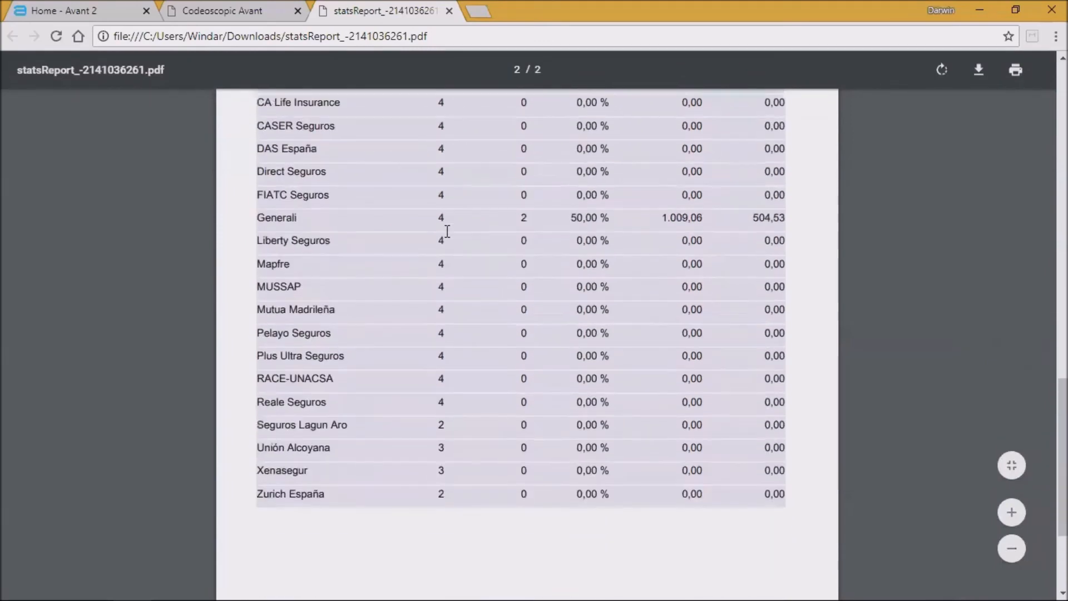
scroll(447, 231, "up", 3)
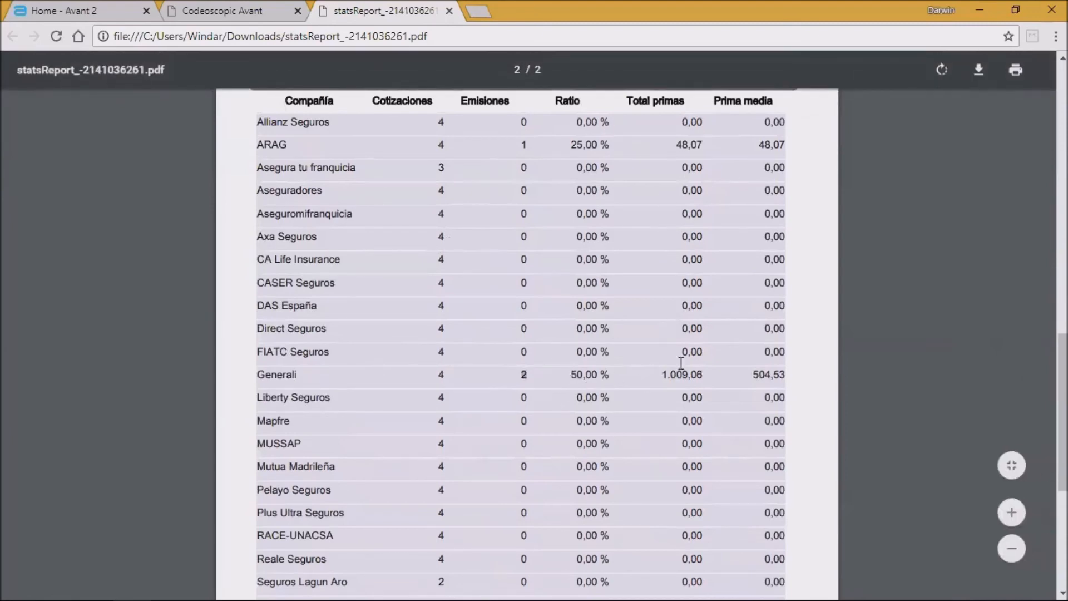
scroll(830, 444, "up", 5)
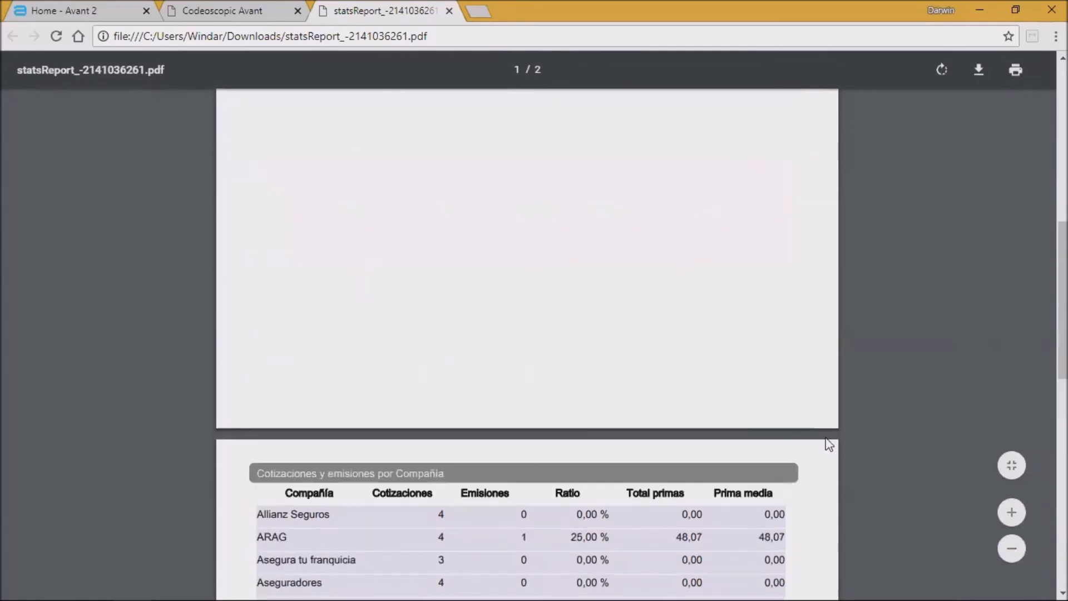
Step: Return to the top of the statistics report and close the PDF tab
scroll(830, 444, "up", 7)
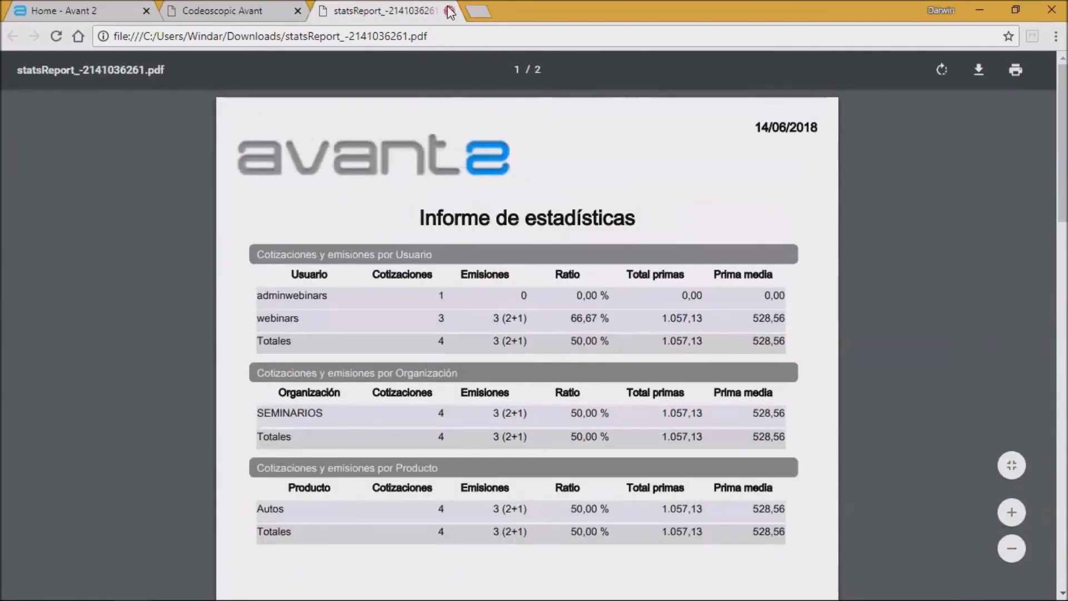
left_click(450, 12)
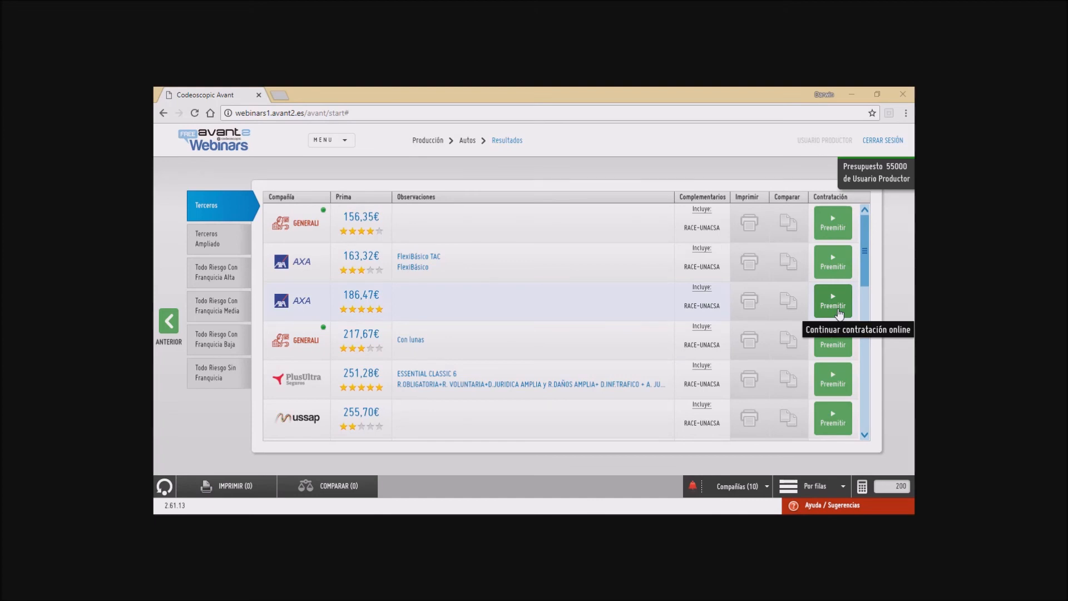
Step: Try to switch the quote results display to Escalera mode
left_click(802, 487)
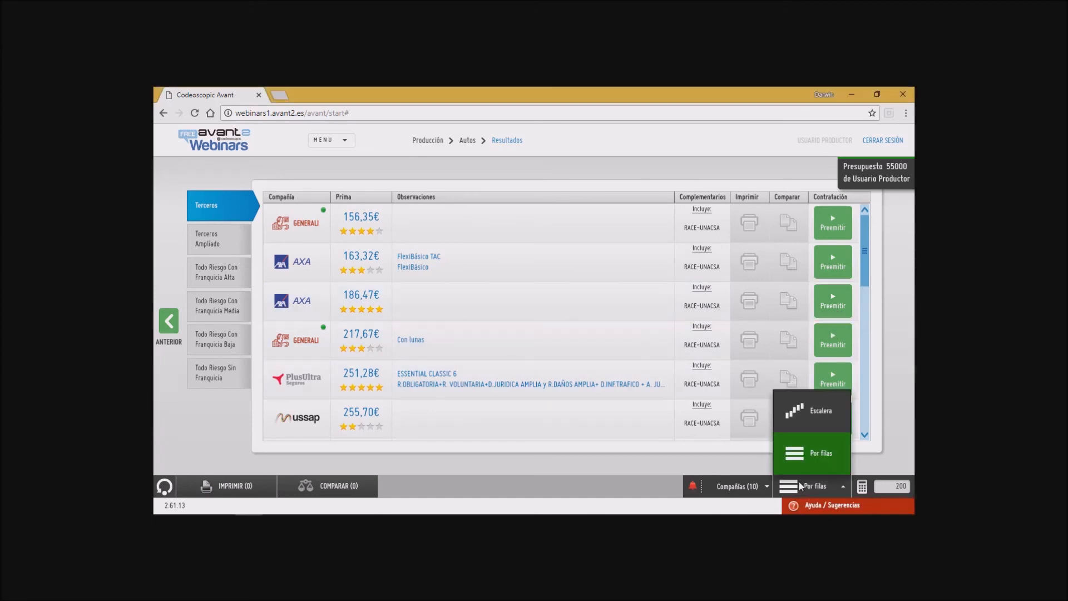
left_click(818, 414)
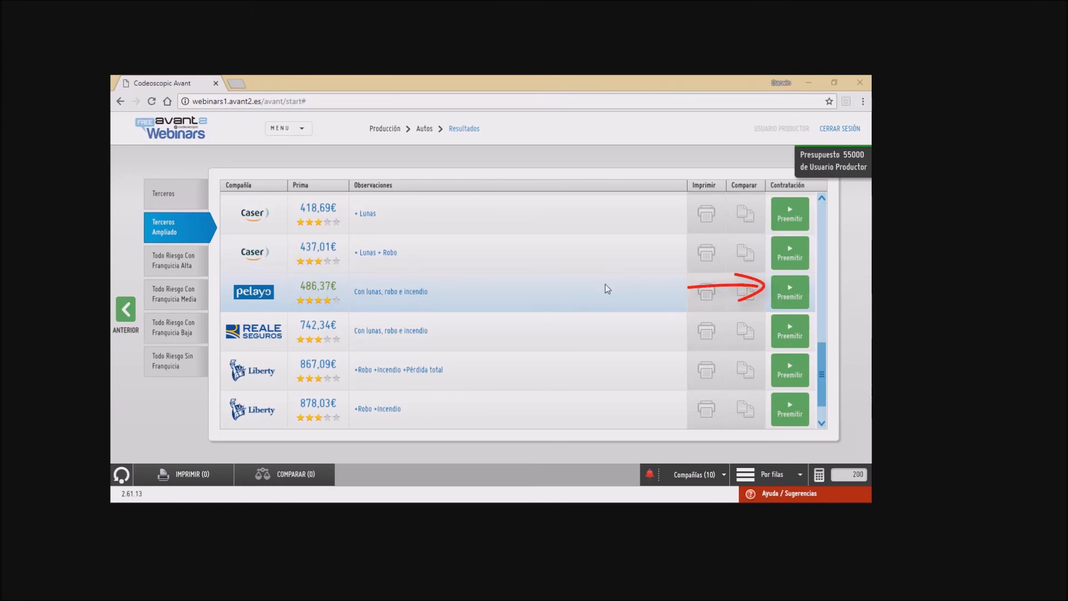
Step: Open pre-emission for the Pelayo Terceros Ampliado quote at 486,37 € and scroll through its form
left_click(793, 298)
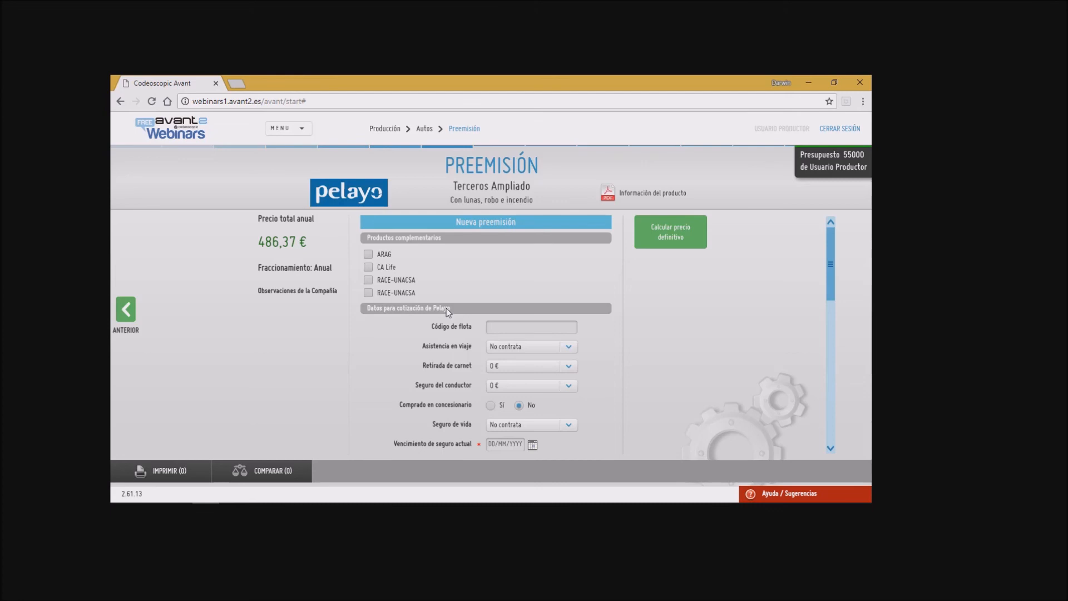
scroll(529, 340, "down", 10)
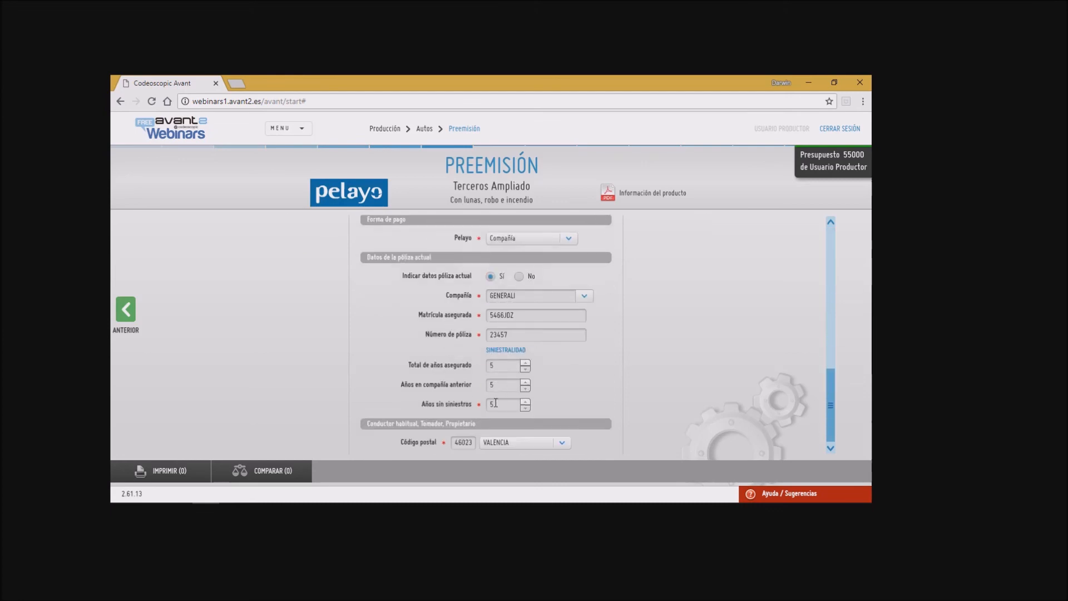
scroll(517, 393, "up", 5)
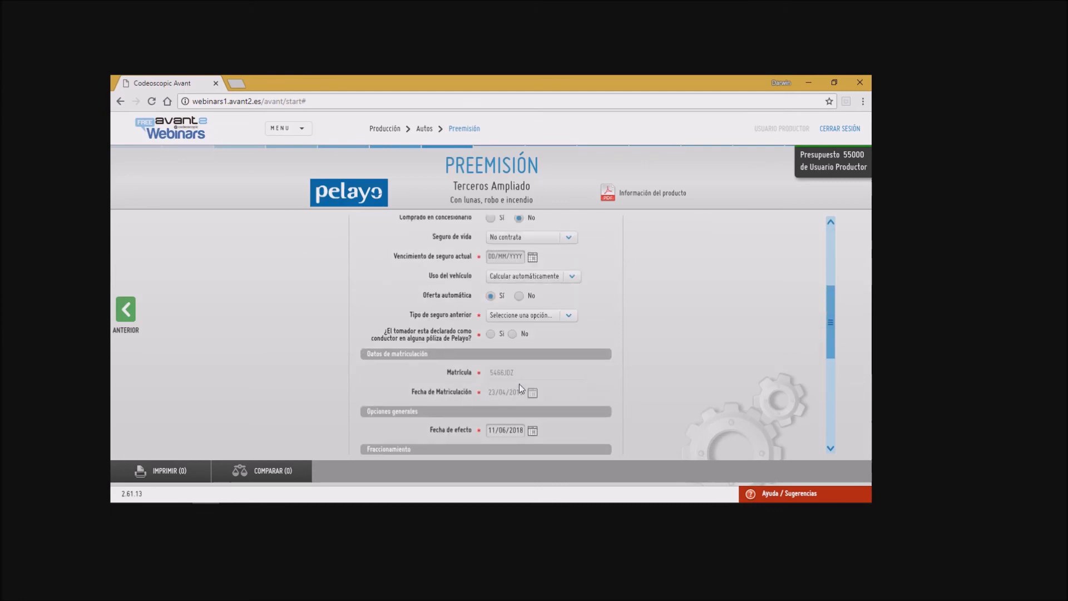
scroll(569, 374, "down", 5)
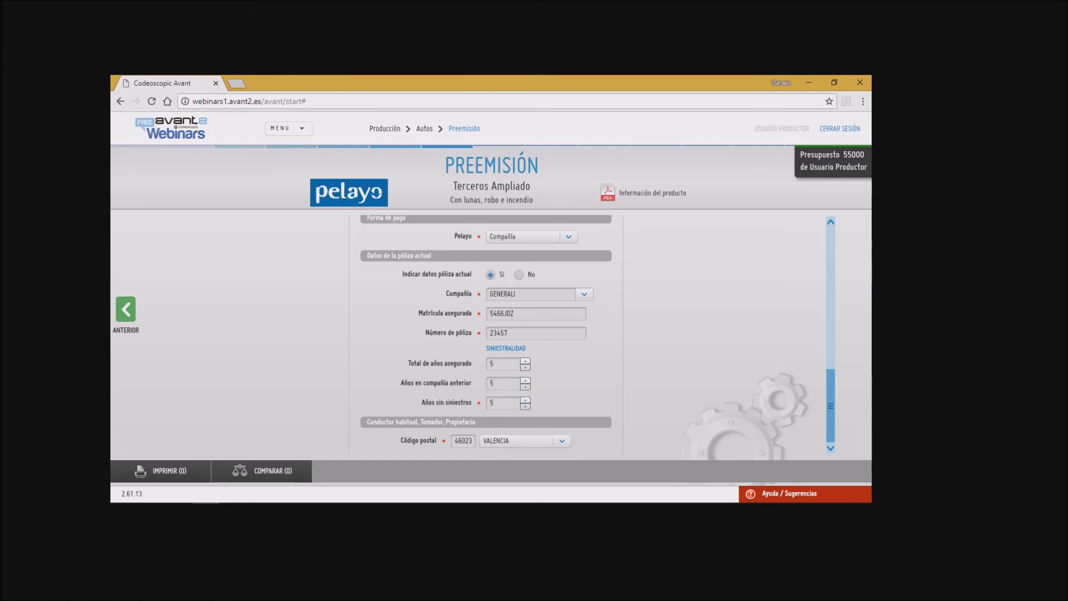
scroll(629, 289, "up", 10)
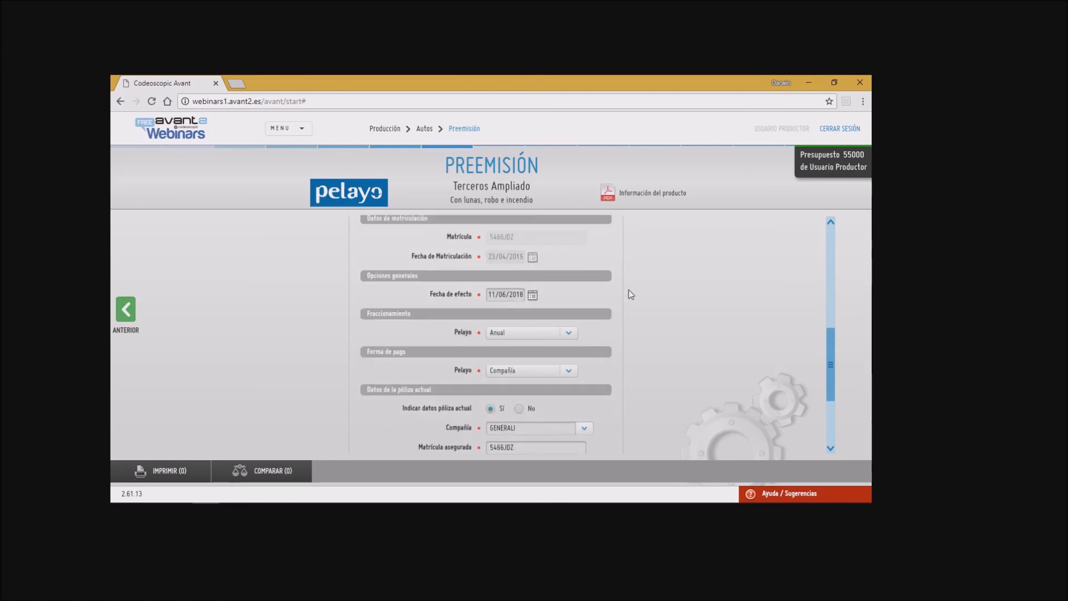
Step: Request the definitive price and fill in the current insurance expiry date from the calendar
left_click(659, 243)
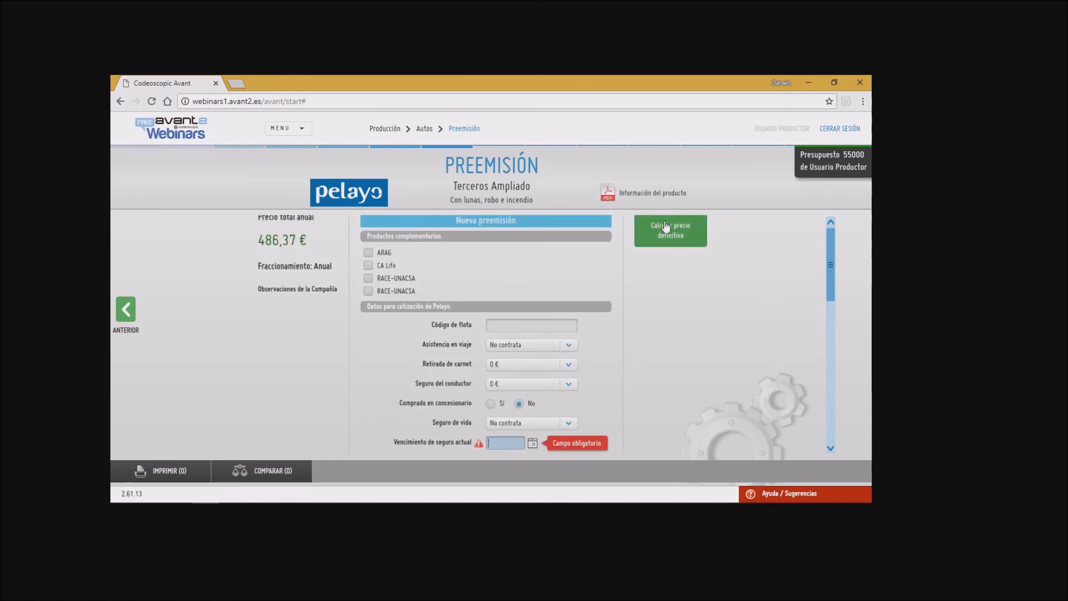
left_click(532, 443)
left_click(553, 382)
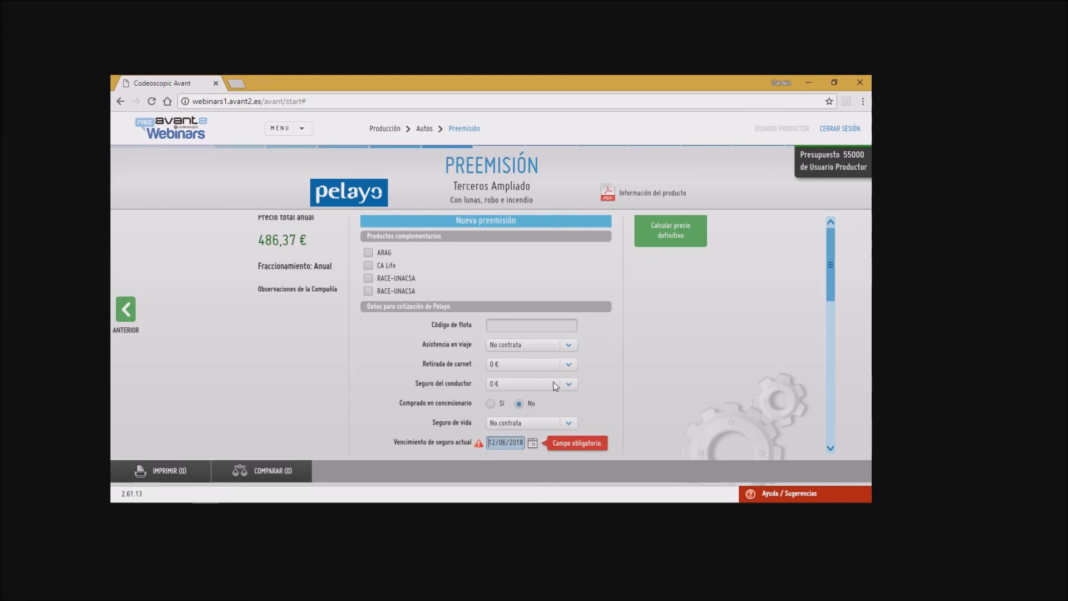
Step: Set the previous insurance type to Terceros con lunas
scroll(519, 402, "down", 2)
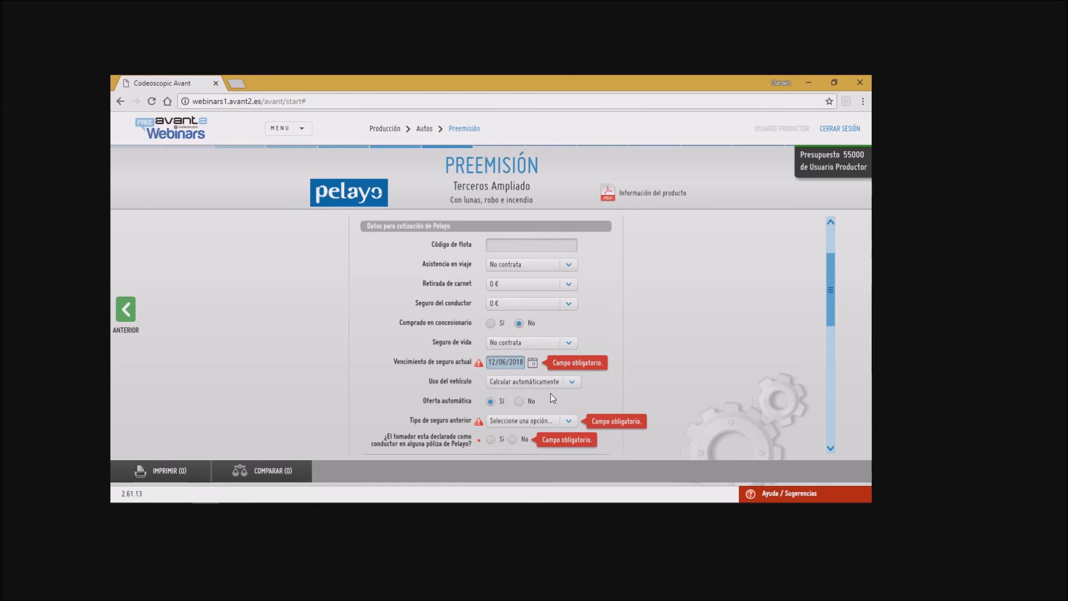
left_click(523, 423)
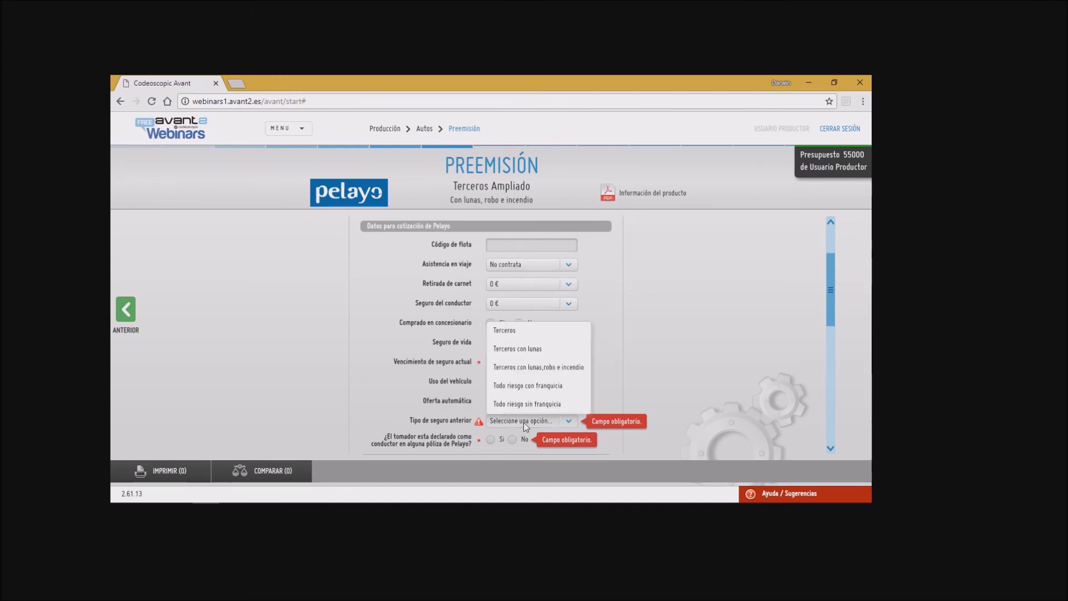
left_click(512, 347)
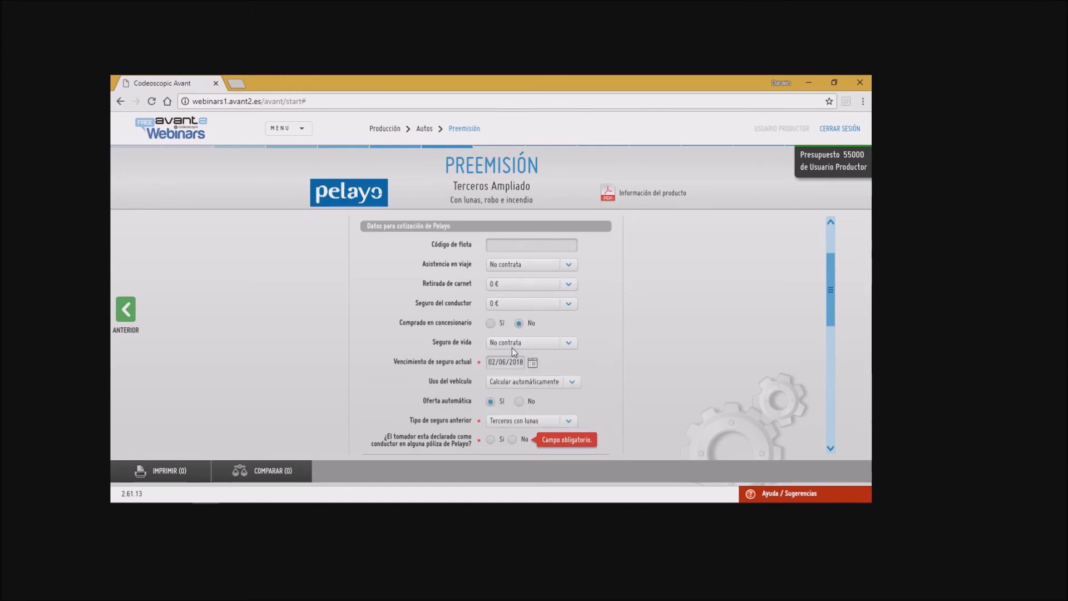
Step: Answer No to whether the policyholder is a declared Pelayo driver and calculate the definitive price
scroll(482, 411, "down", 2)
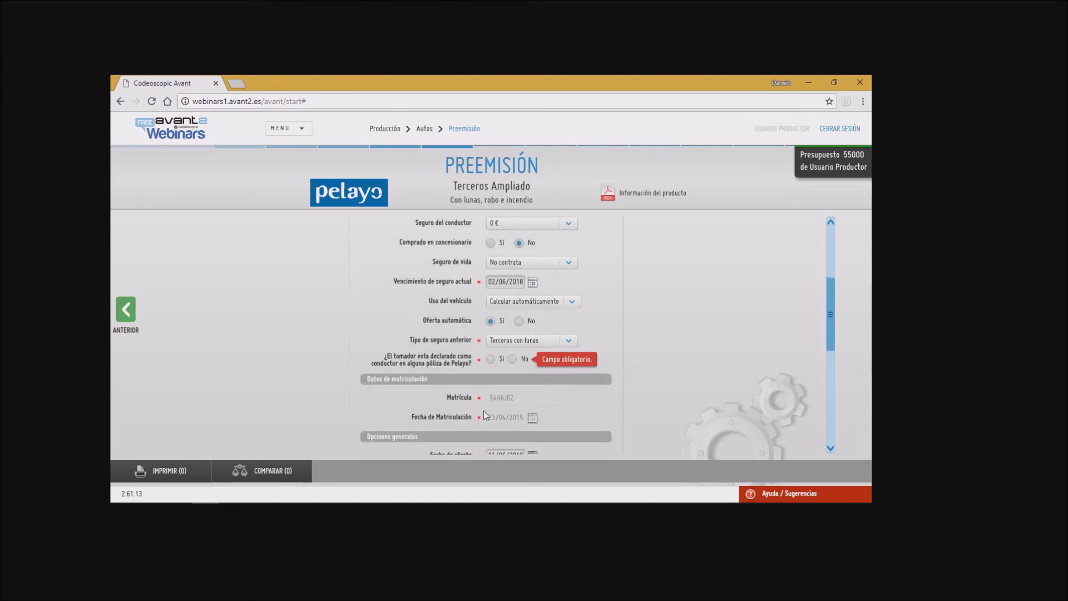
left_click(513, 359)
scroll(552, 417, "down", 3)
scroll(552, 418, "up", 3)
scroll(552, 409, "up", 5)
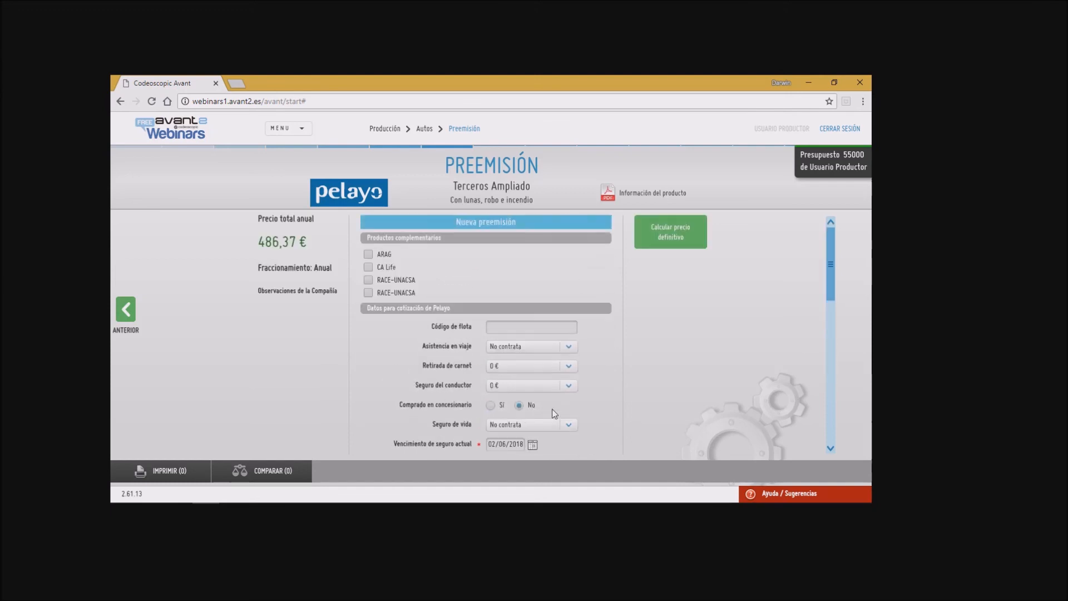
left_click(671, 232)
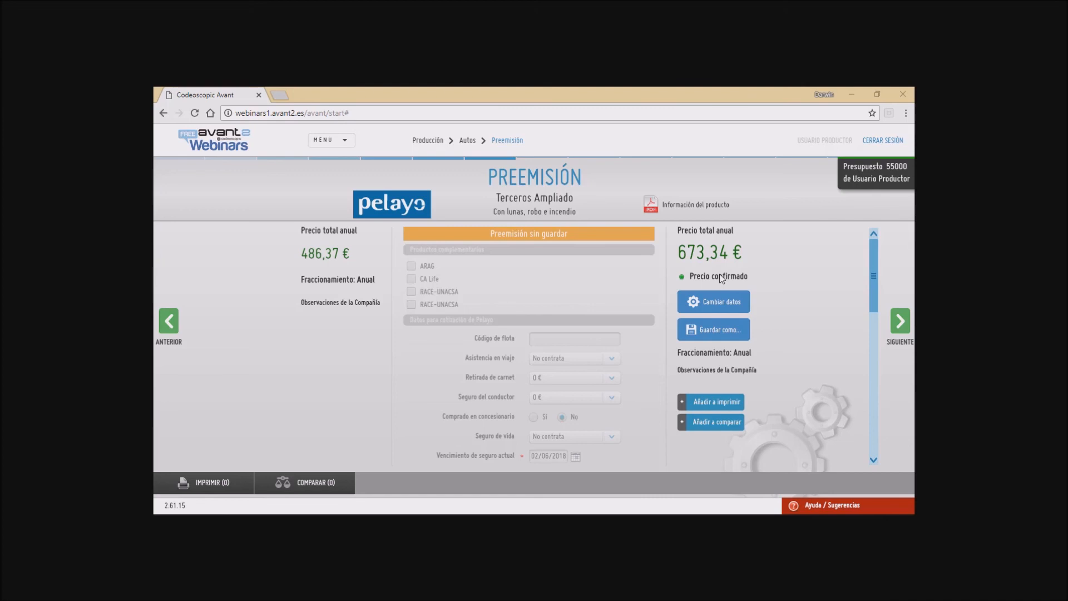
Step: Try to change the quote data, closing the unsaved pre-emission prompt
left_click(716, 315)
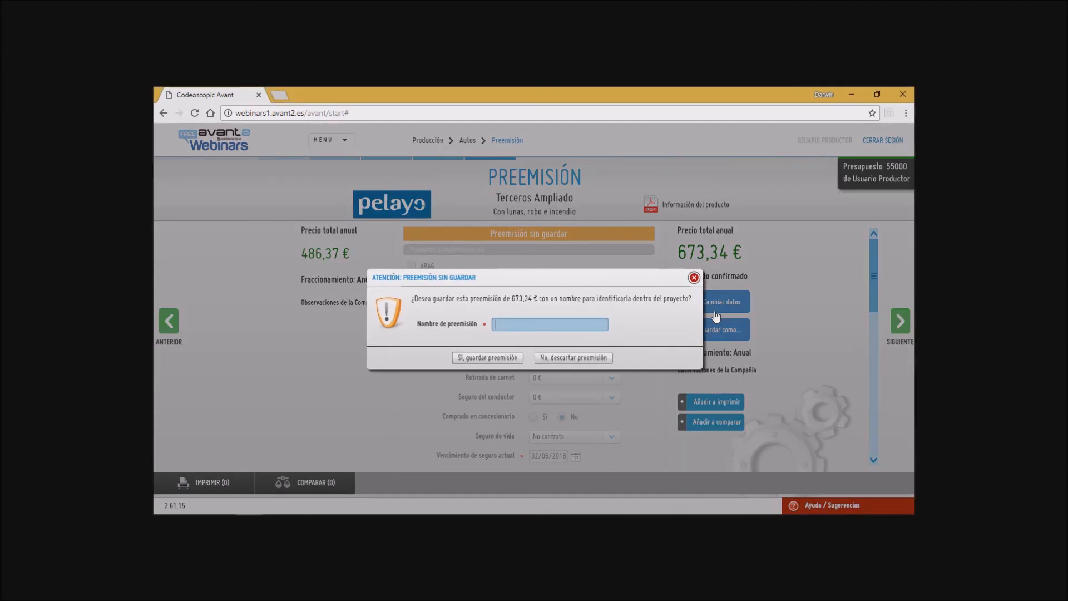
left_click(695, 277)
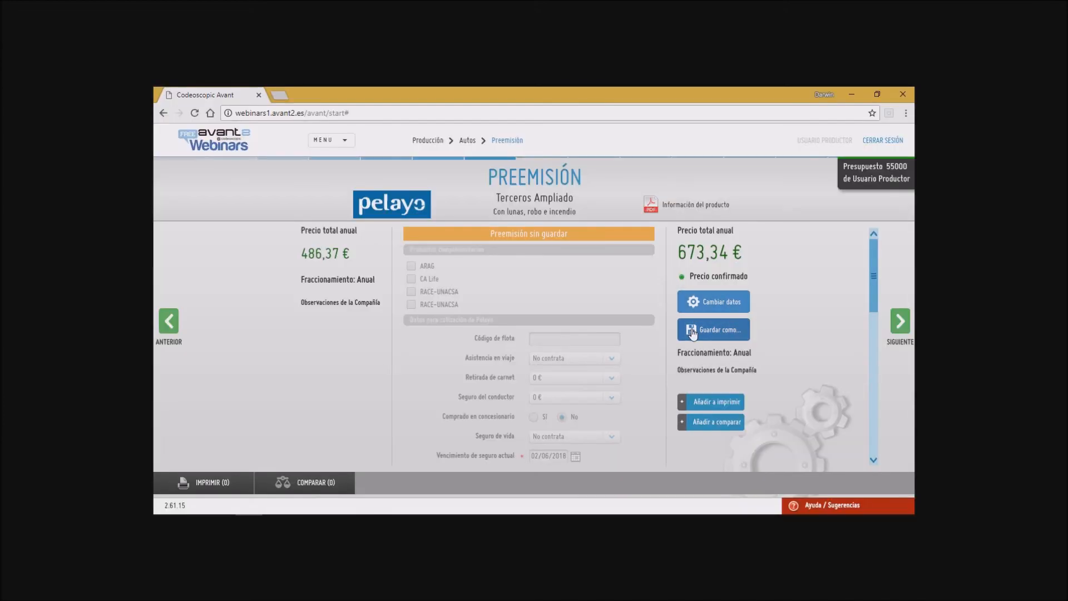
Step: Save the pre-emission as Precio Confirmado and go back to the quote results list
left_click(693, 331)
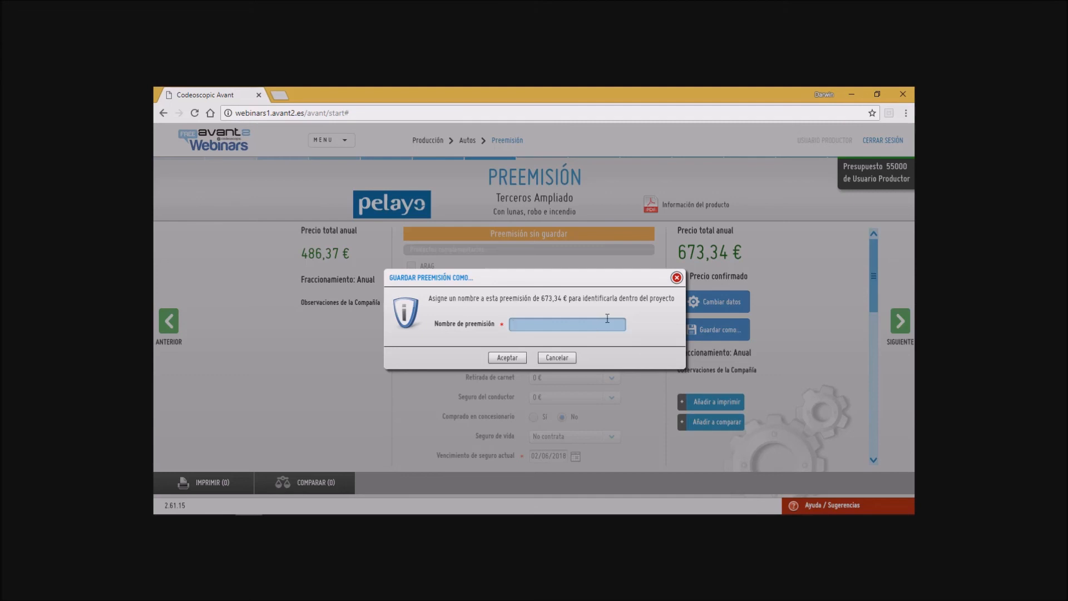
type("recio Confirmado")
left_click(507, 357)
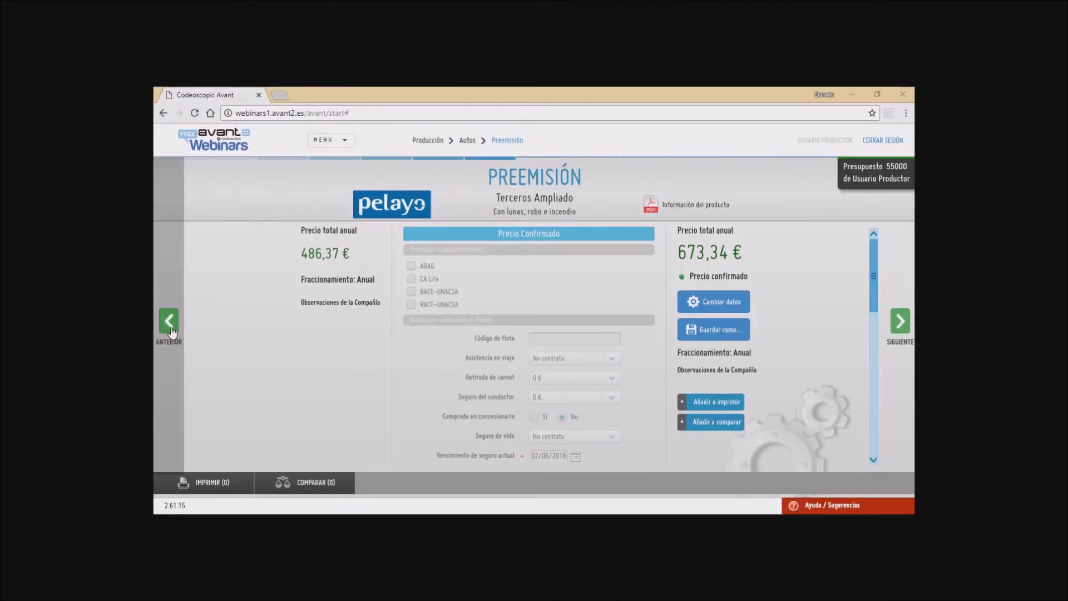
left_click(171, 329)
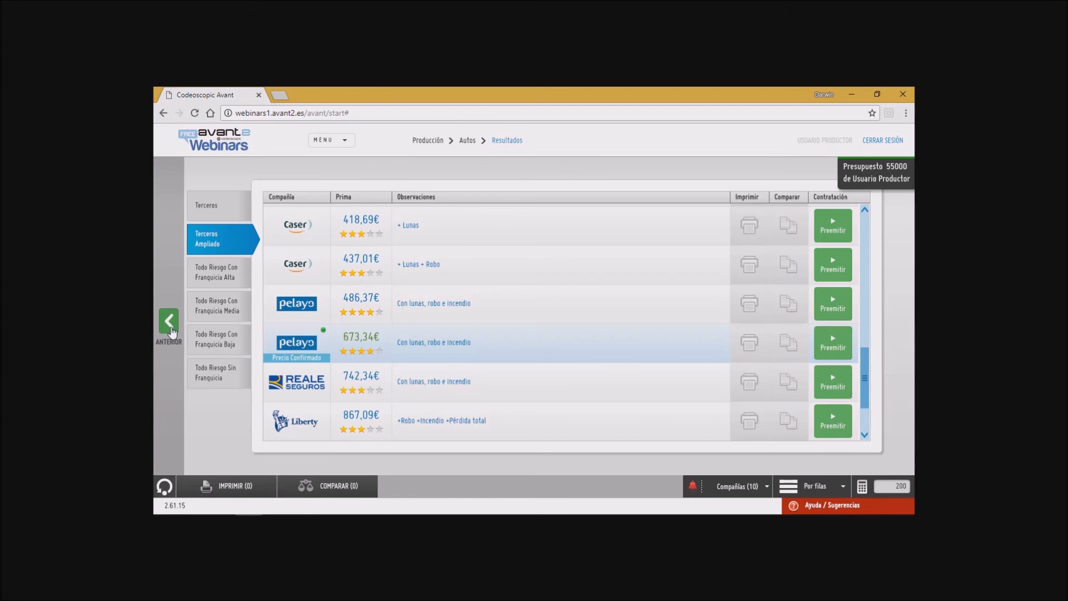